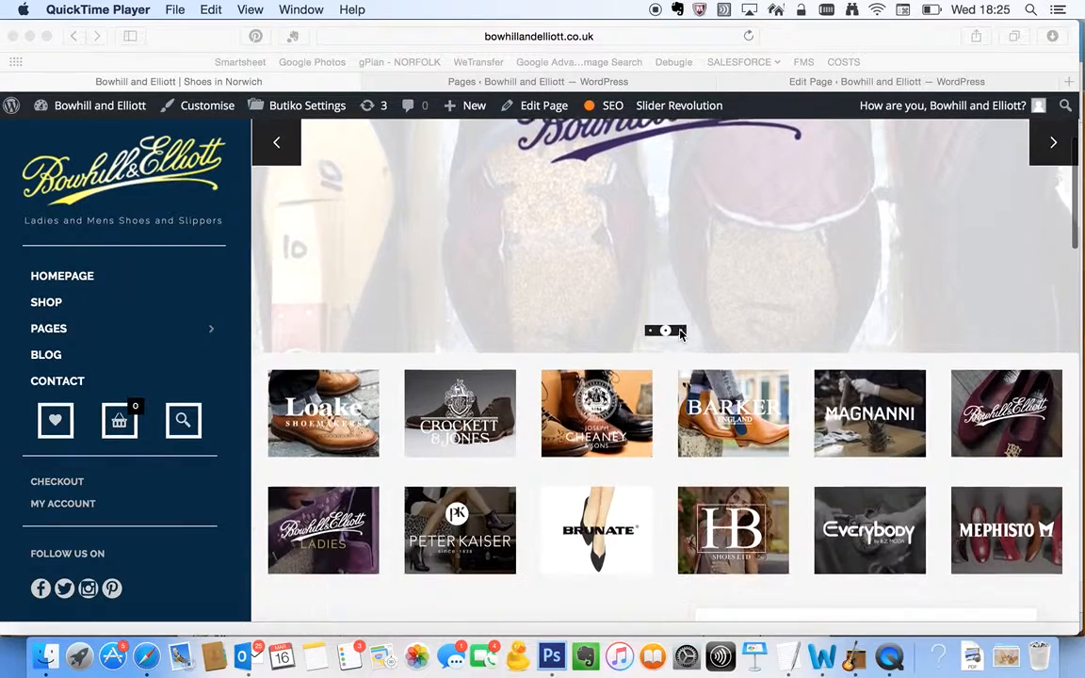
# Open the Homepage front page for editing from the WordPress list of pages
pyautogui.scroll(3, 705, 496)
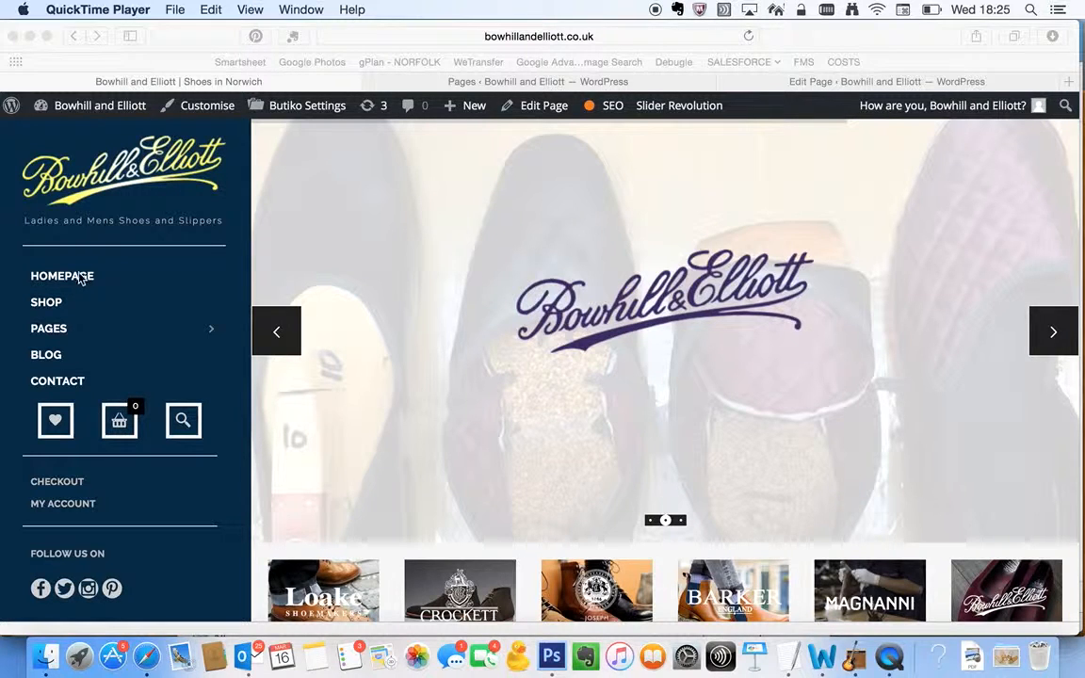
pyautogui.click(152, 42)
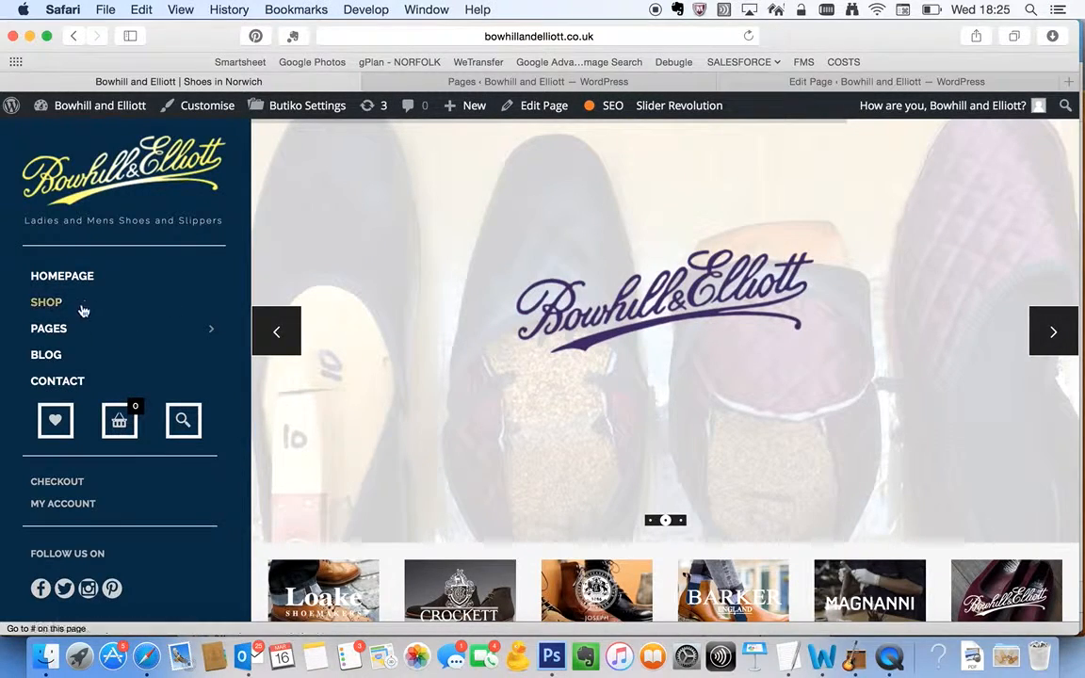
pyautogui.moveTo(90, 327)
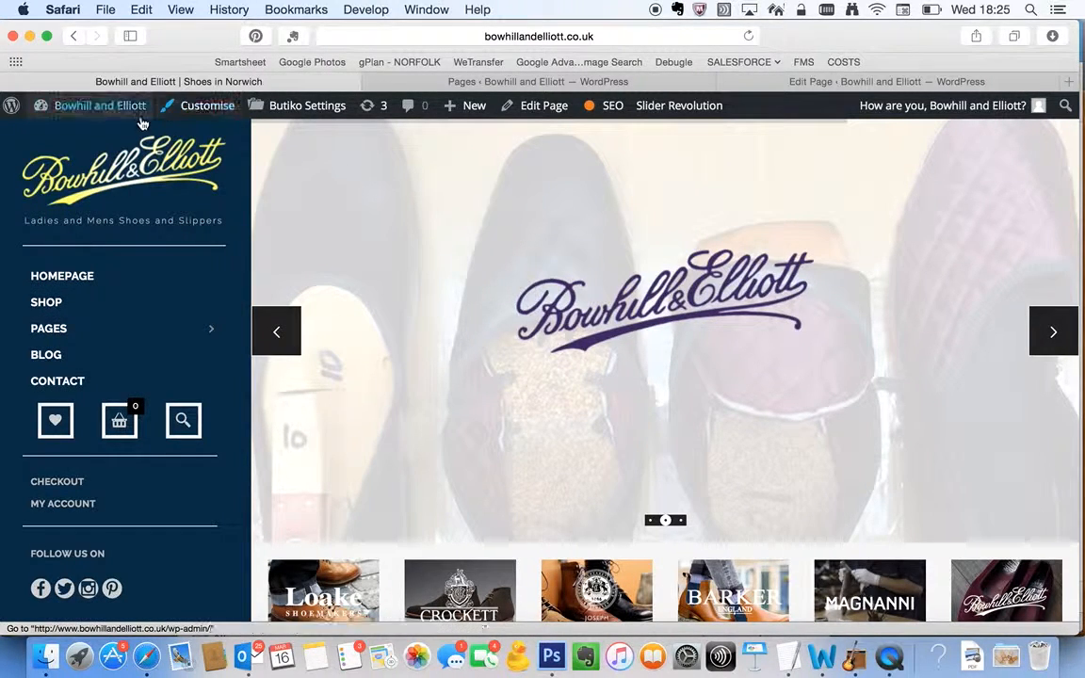
pyautogui.click(527, 82)
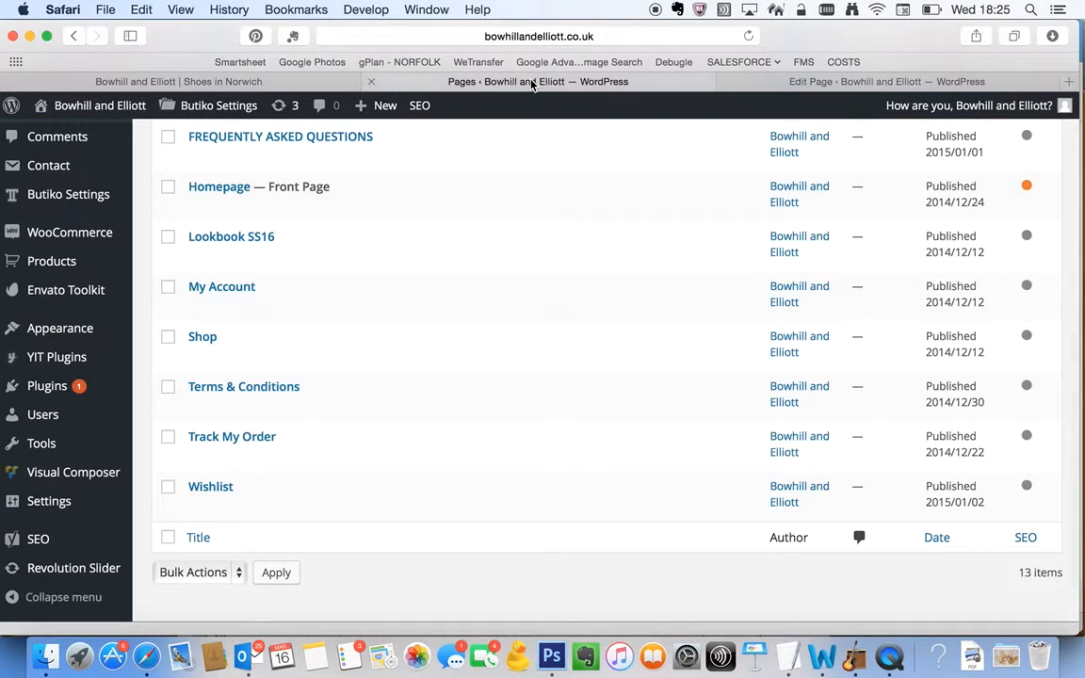
pyautogui.scroll(10, 162, 336)
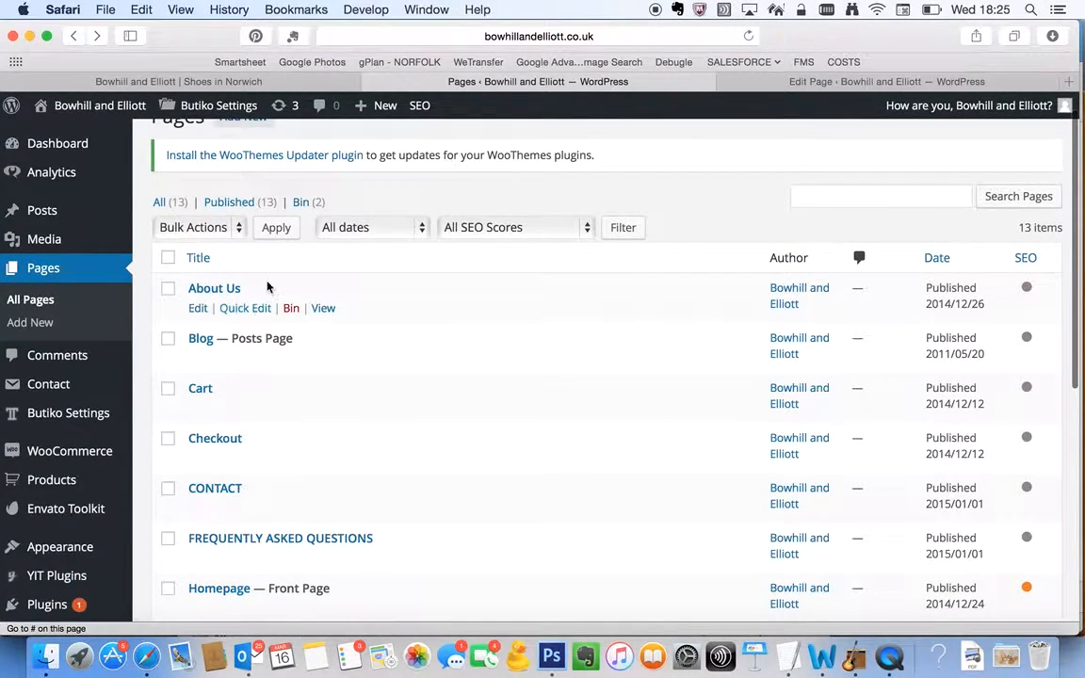
pyautogui.scroll(-5, 267, 285)
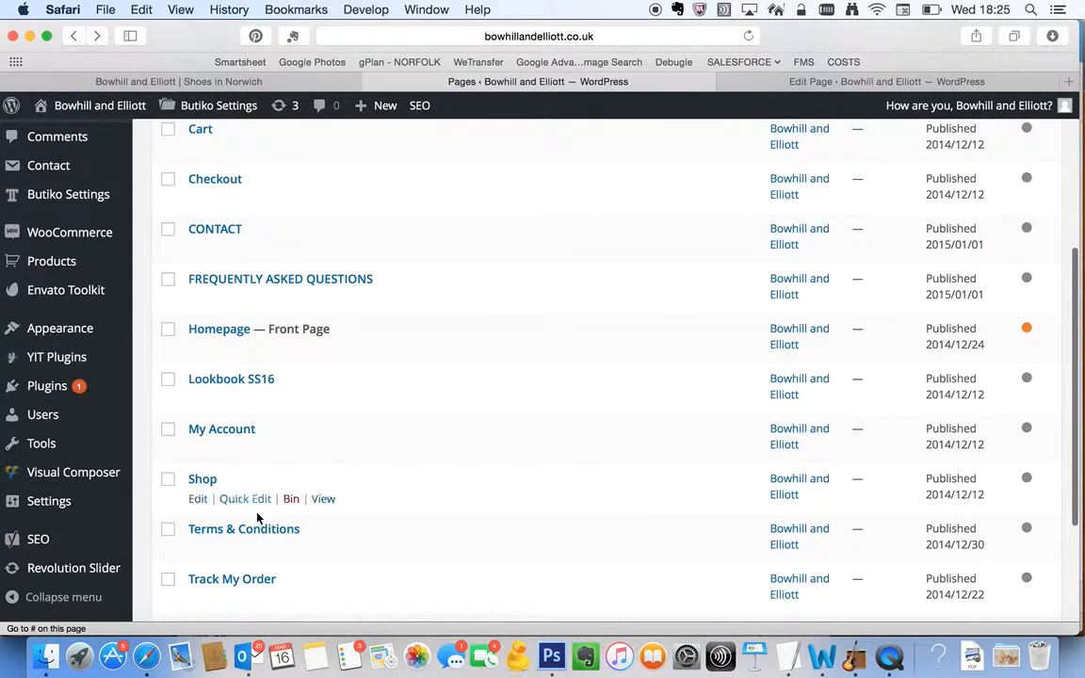
pyautogui.scroll(1, 235, 471)
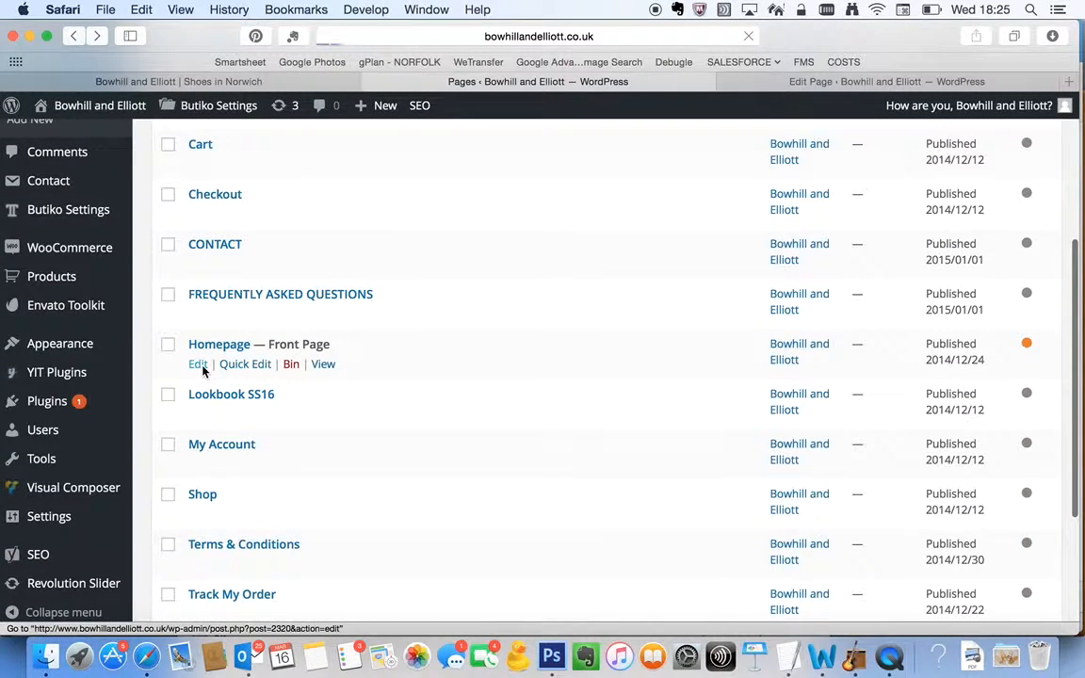
pyautogui.click(199, 366)
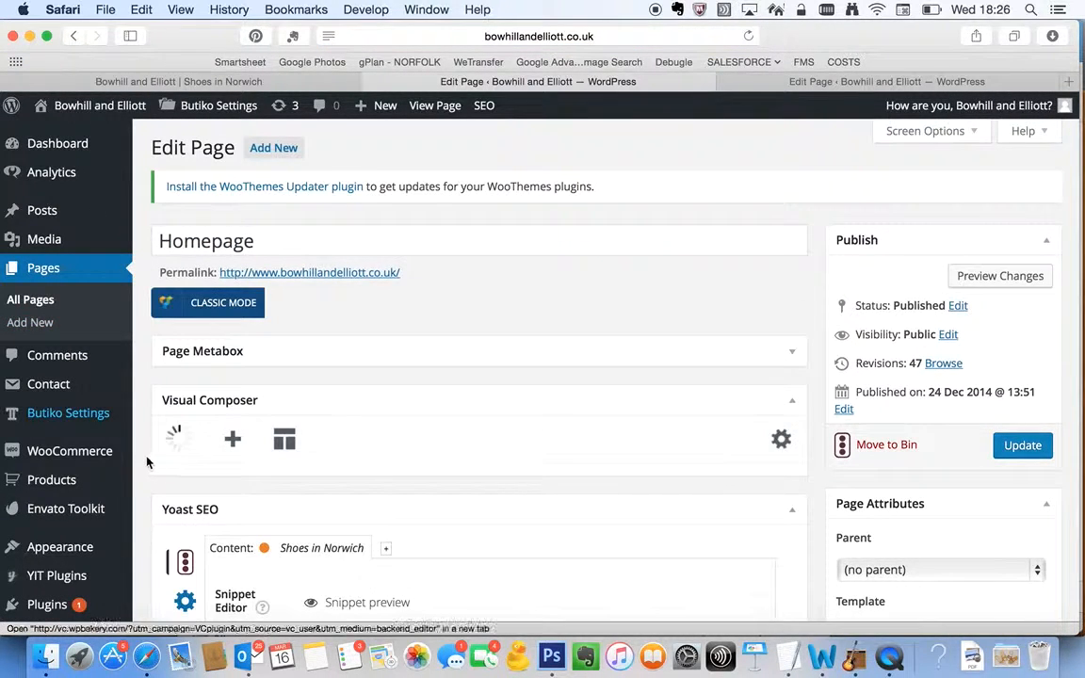
# Compare the Revolution Slider row at the start of the Homepage's Visual Composer layout with the slider on the live homepage
pyautogui.scroll(-2, 151, 462)
pyautogui.scroll(1, 149, 462)
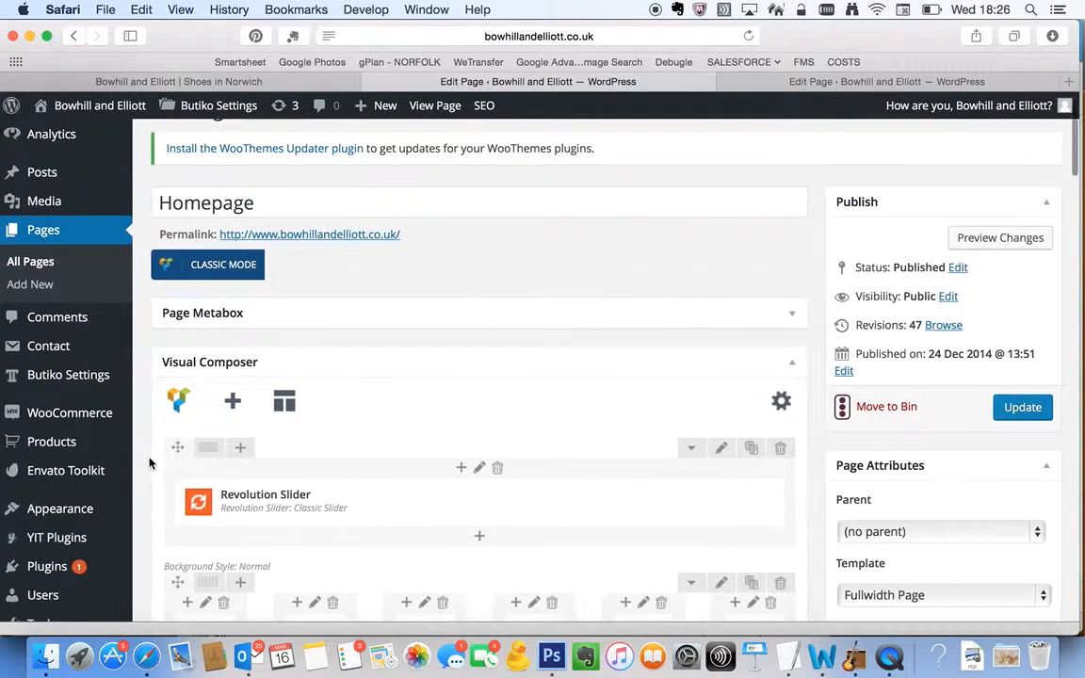
pyautogui.click(283, 206)
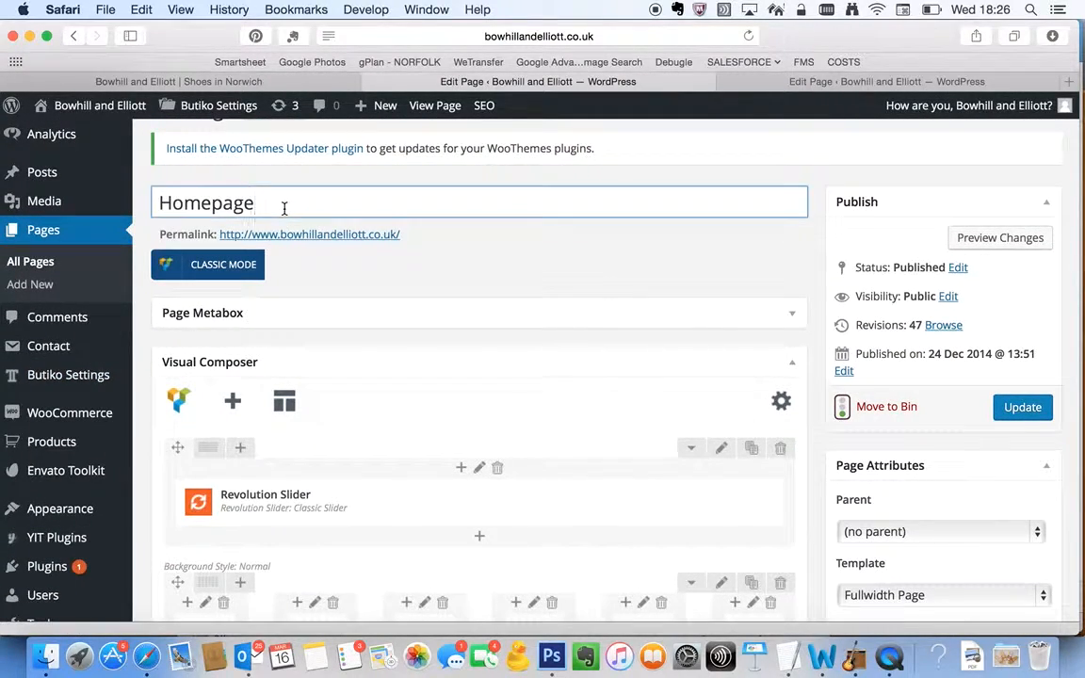
pyautogui.scroll(-3, 285, 207)
pyautogui.moveTo(226, 397); pyautogui.dragTo(226, 398)
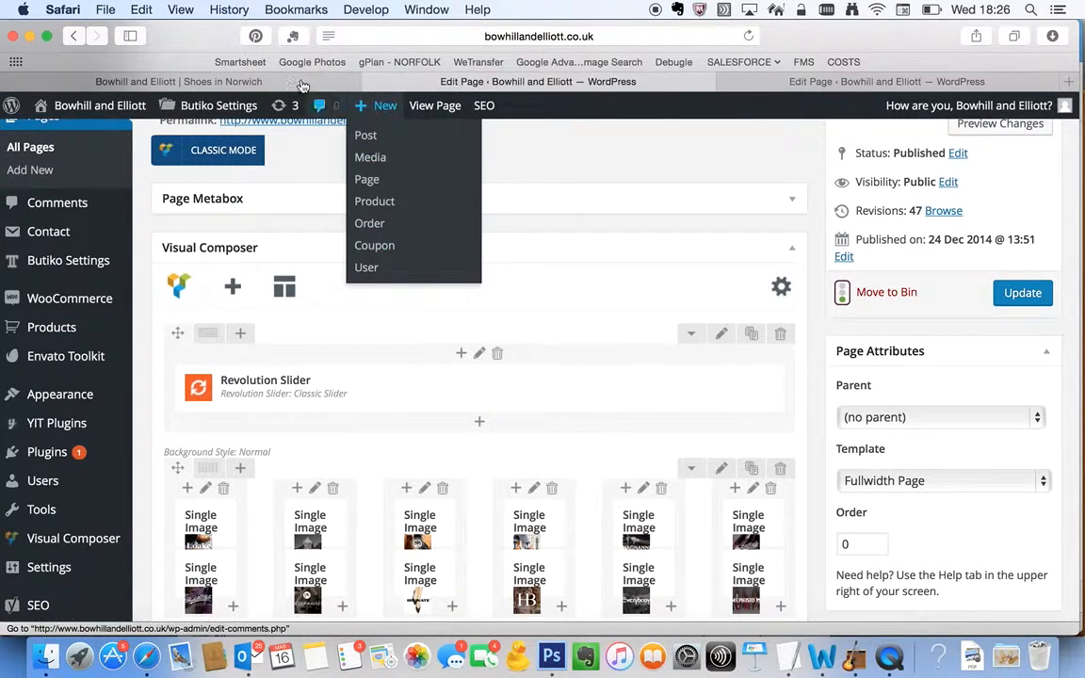
pyautogui.click(178, 80)
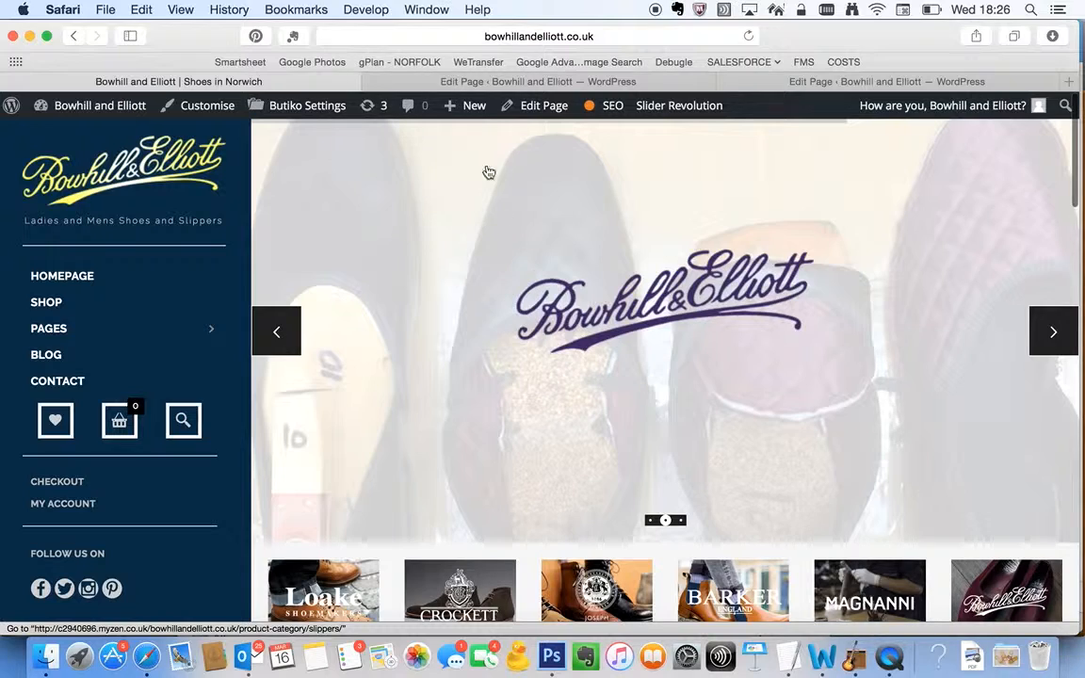
pyautogui.click(538, 81)
# Examine the Homepage's Visual Composer rows, from the single brand images and Featured Products through the Blog Post Slider to Instagram Photos
pyautogui.scroll(-5, 76, 474)
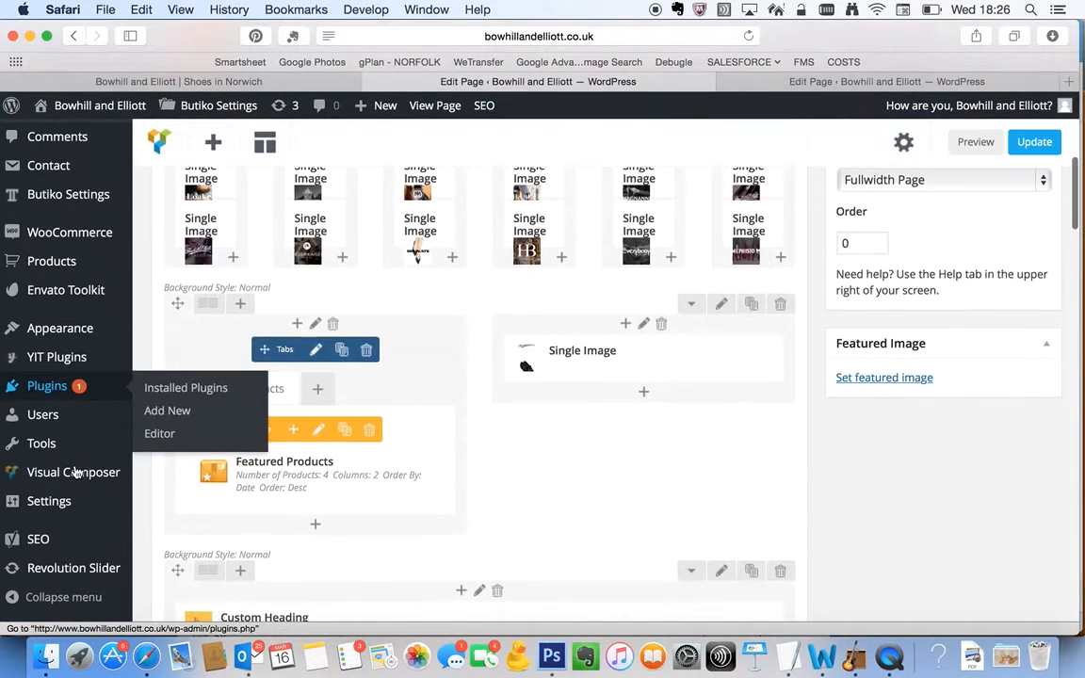
pyautogui.moveTo(80, 576)
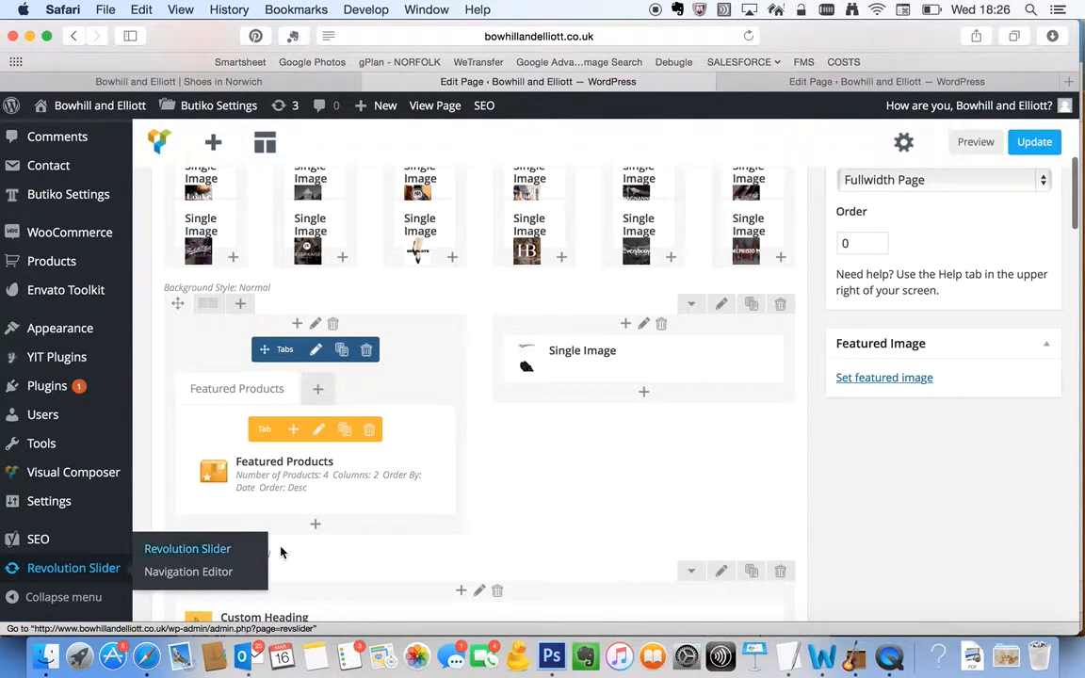
pyautogui.scroll(10, 281, 553)
pyautogui.scroll(-4, 349, 529)
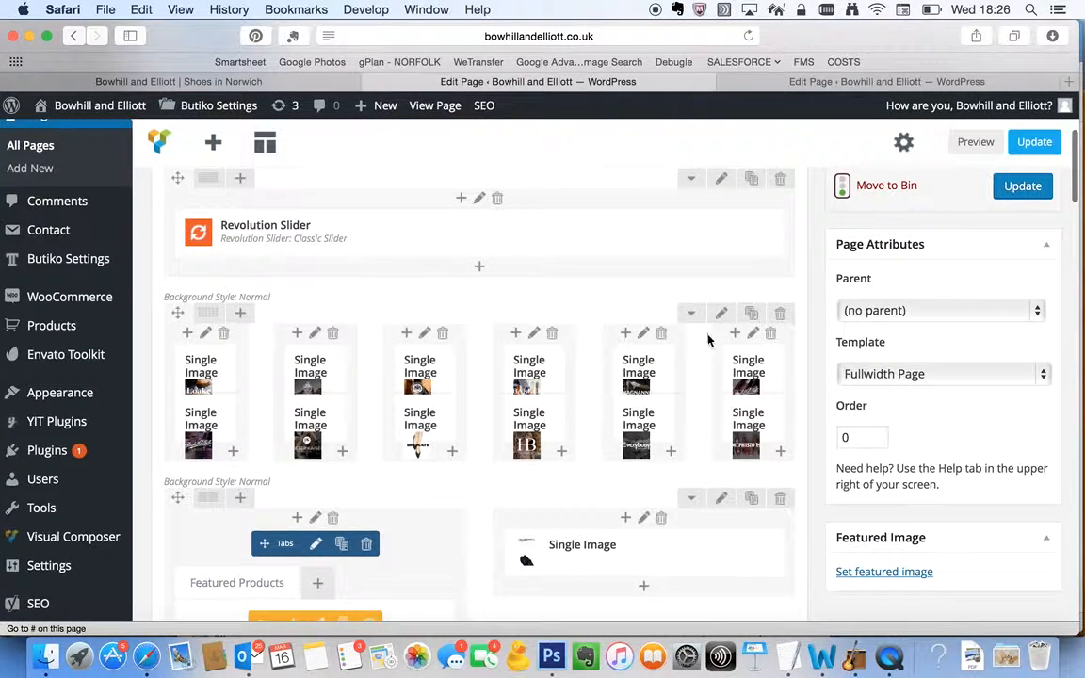
pyautogui.moveTo(744, 370); pyautogui.dragTo(211, 381)
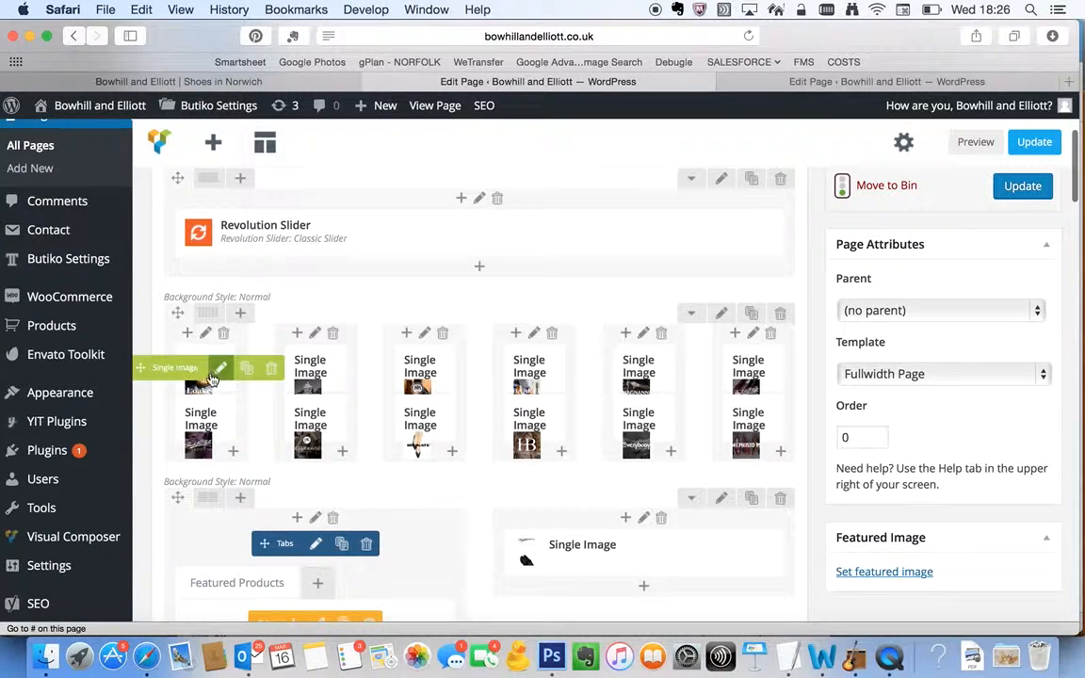
pyautogui.scroll(-4, 226, 473)
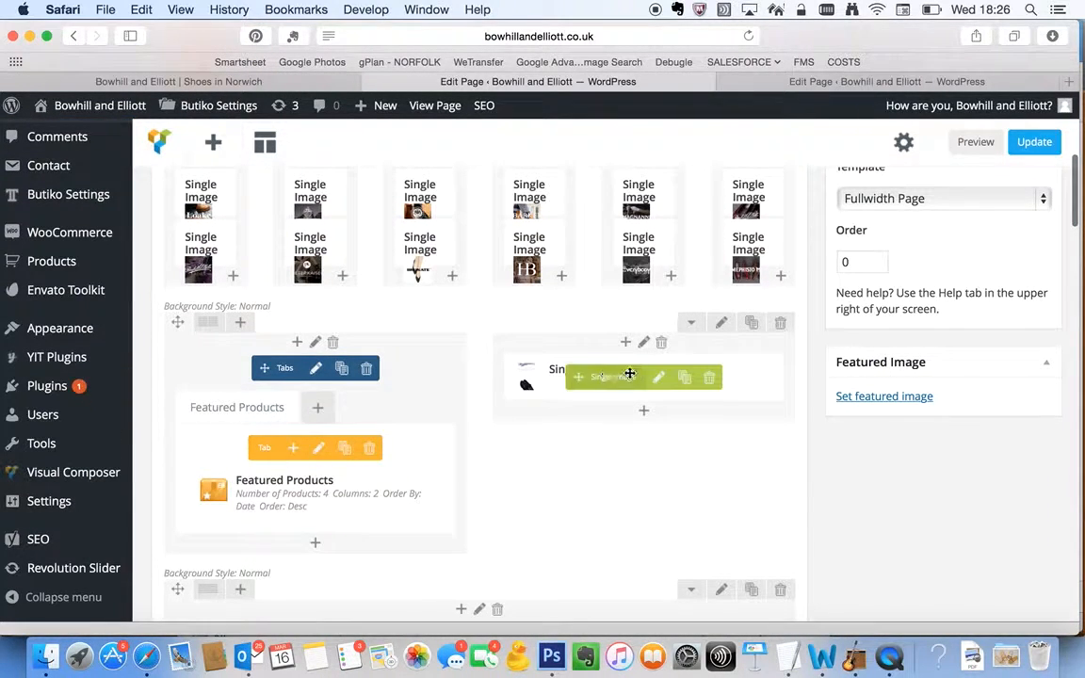
pyautogui.scroll(-3, 606, 386)
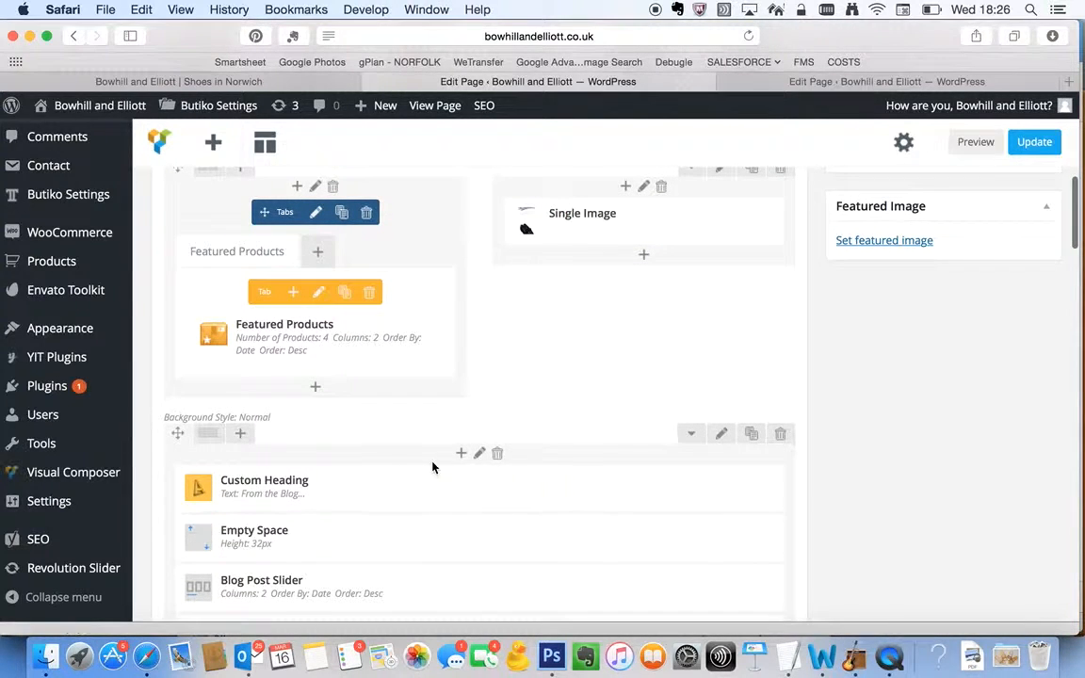
pyautogui.scroll(-1, 300, 480)
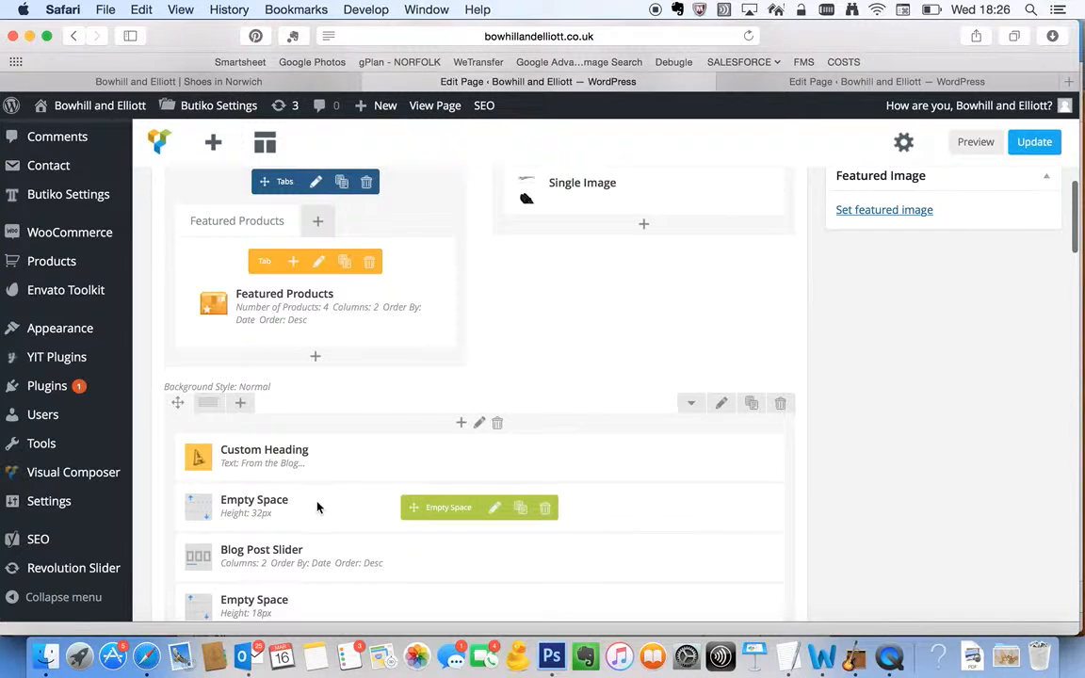
pyautogui.scroll(-1, 317, 509)
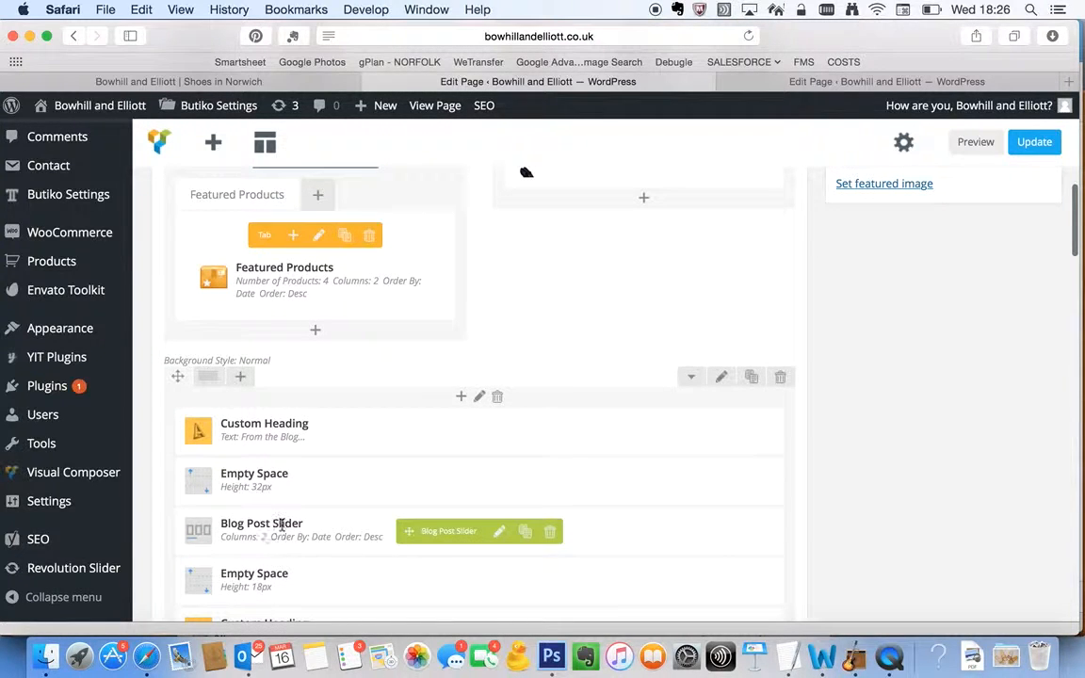
pyautogui.scroll(-3, 280, 525)
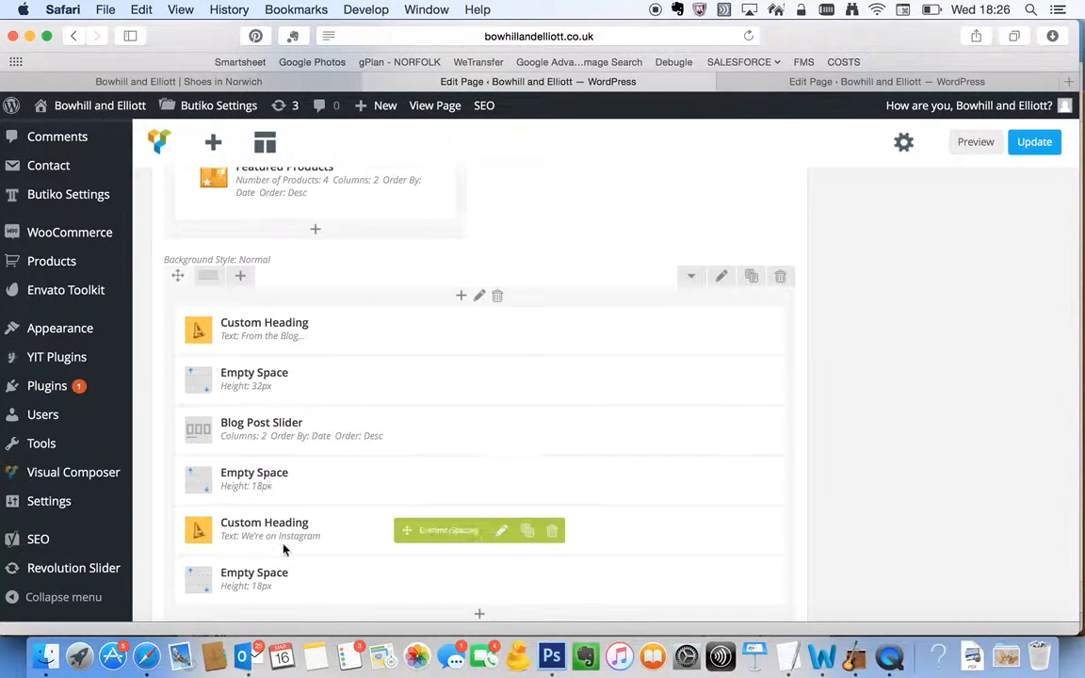
pyautogui.scroll(-2, 290, 603)
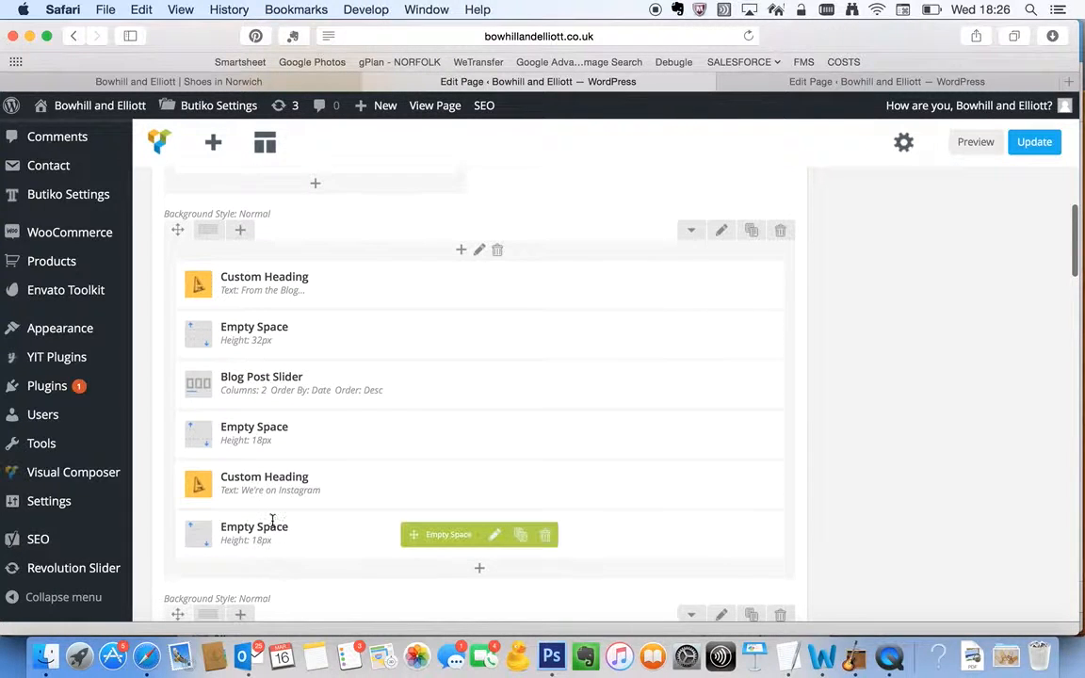
pyautogui.scroll(-6, 279, 536)
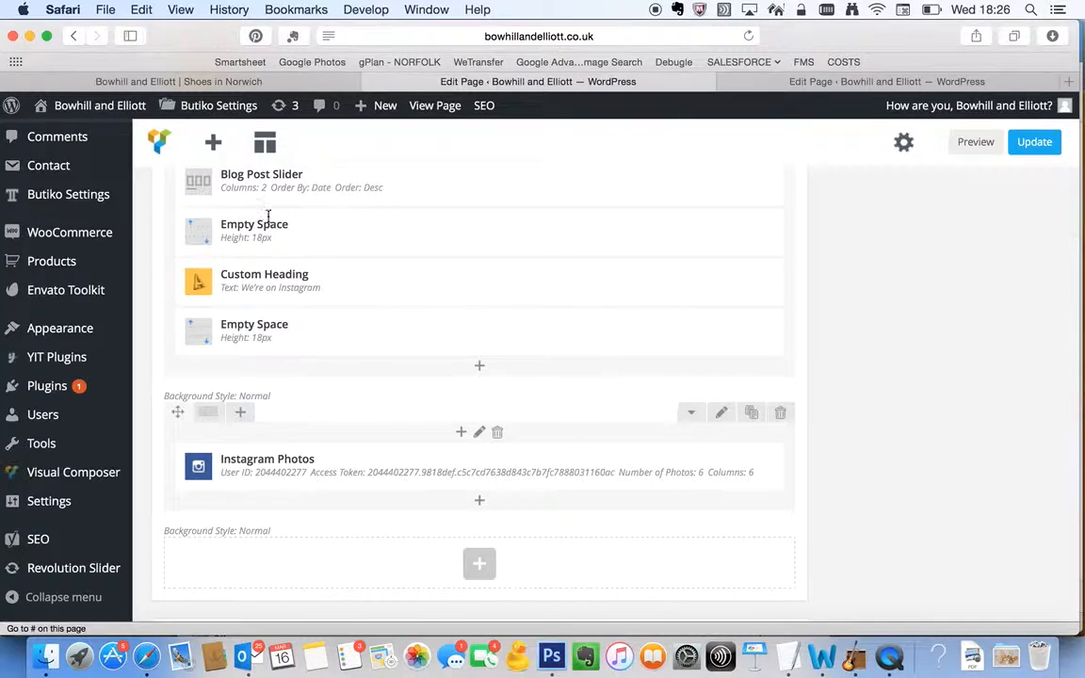
# Review the live homepage from the brand images down to the Instagram section and footer, and compare it with the Homepage layout editor
pyautogui.click(231, 79)
pyautogui.scroll(-15, 407, 484)
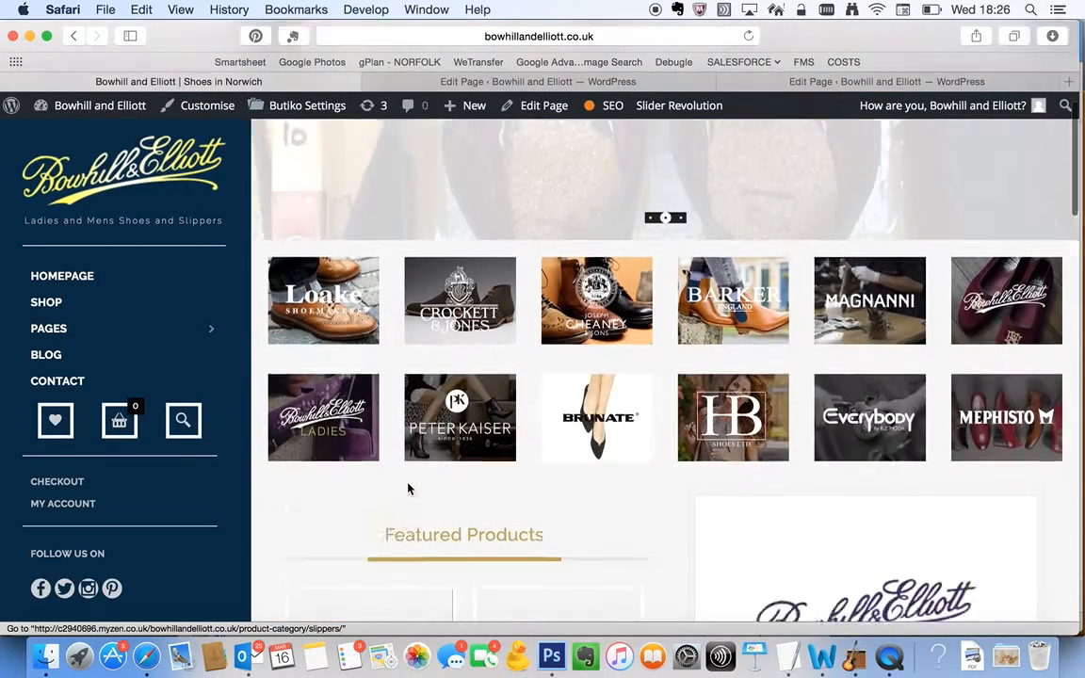
pyautogui.scroll(-10, 409, 489)
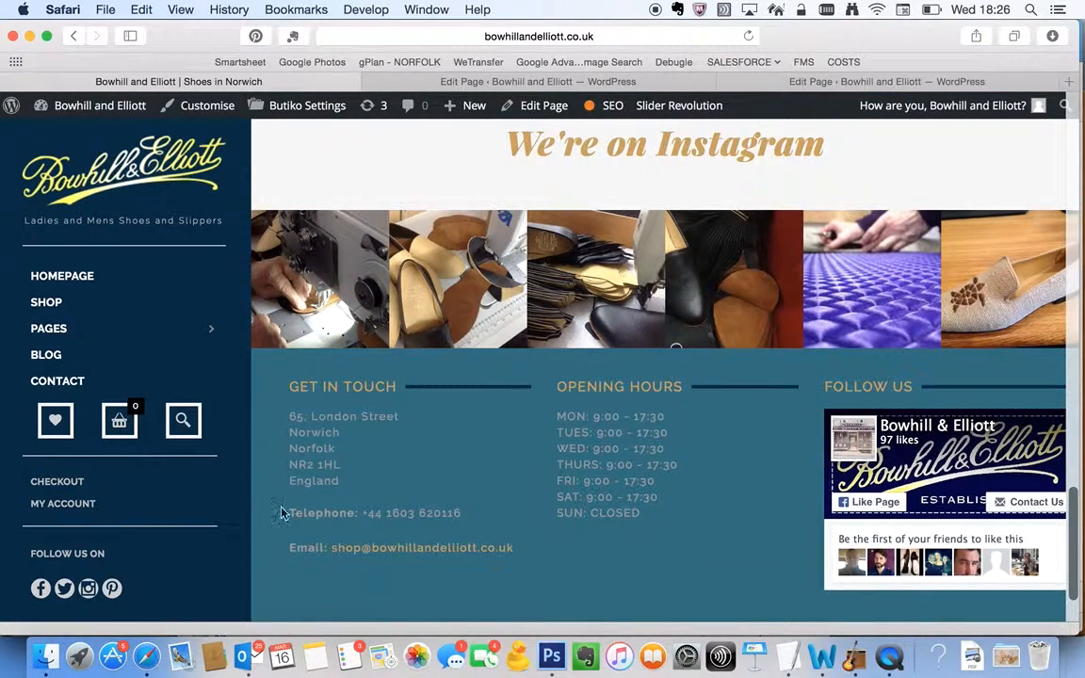
pyautogui.scroll(3, 538, 410)
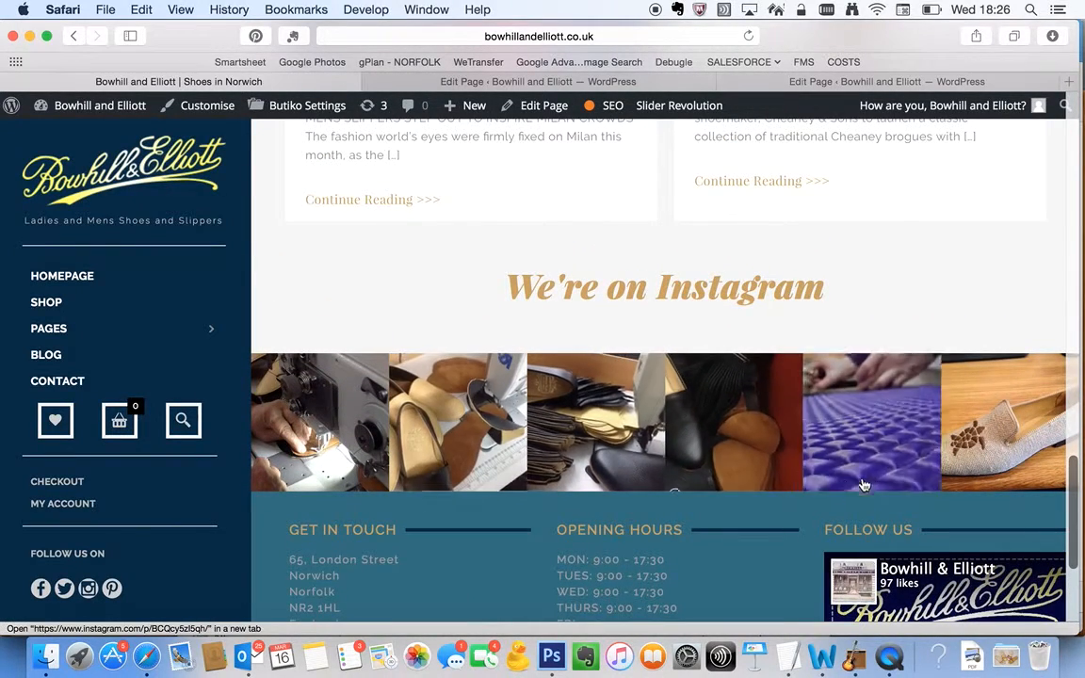
pyautogui.click(494, 81)
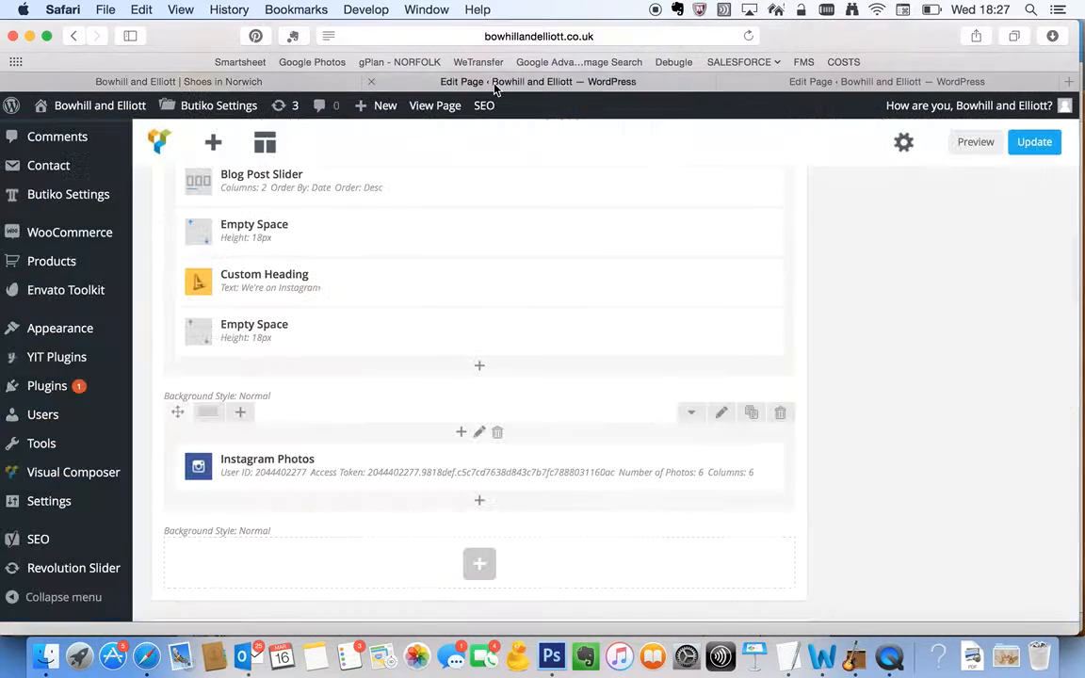
# Open the About Us page from the live site's Pages submenu in a new browser tab
pyautogui.click(315, 83)
pyautogui.moveTo(104, 336)
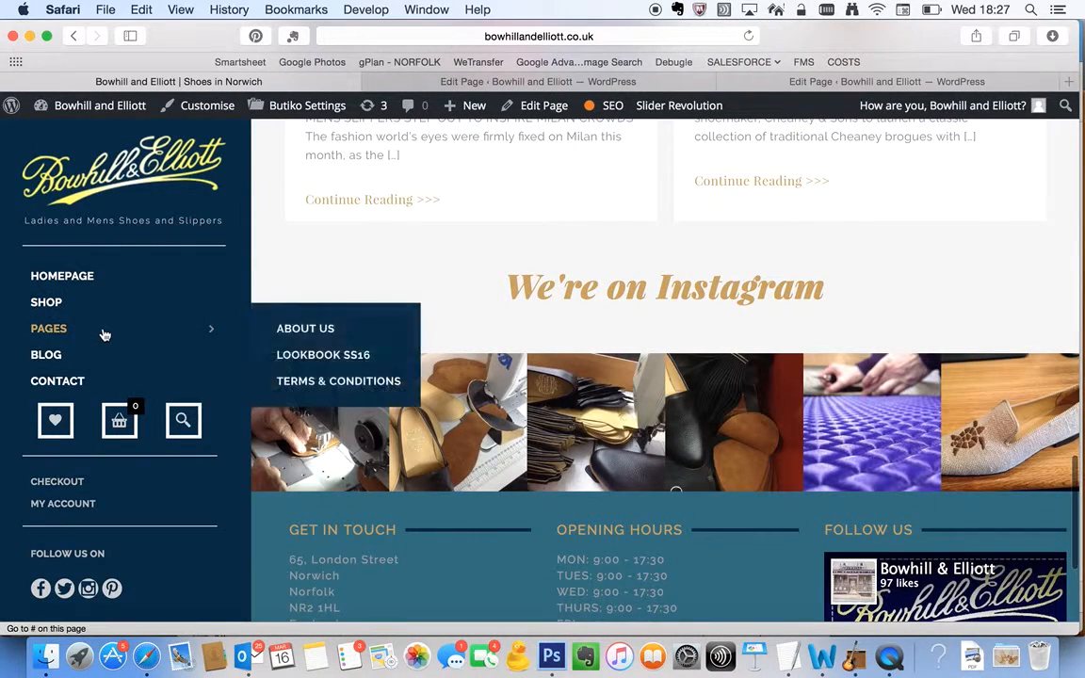
pyautogui.keyDown('super'); pyautogui.click(292, 333); pyautogui.keyUp('super')
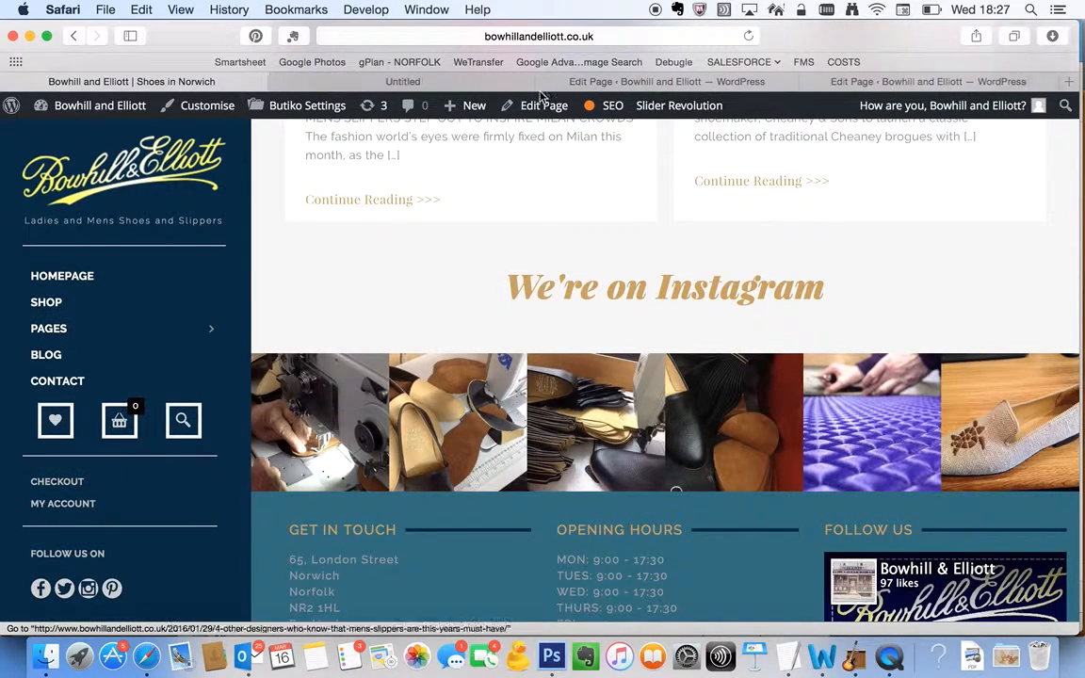
pyautogui.click(465, 83)
# Check the About Us page's title and first layout rows in its already open WordPress editor
pyautogui.click(883, 83)
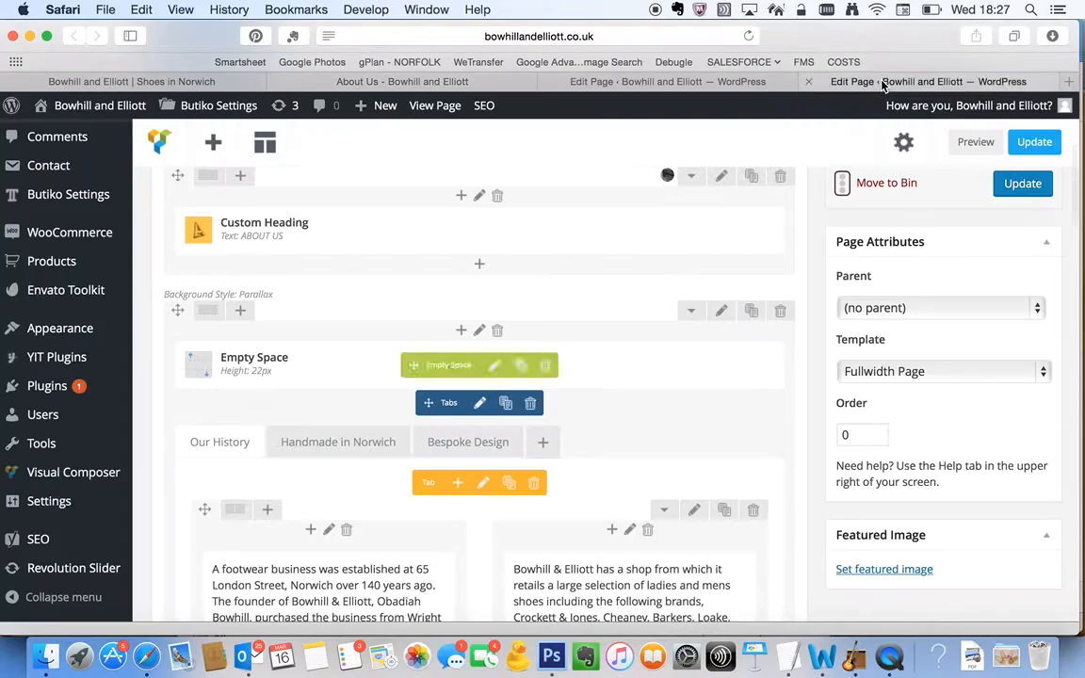
pyautogui.scroll(1, 677, 214)
pyautogui.scroll(5, 677, 214)
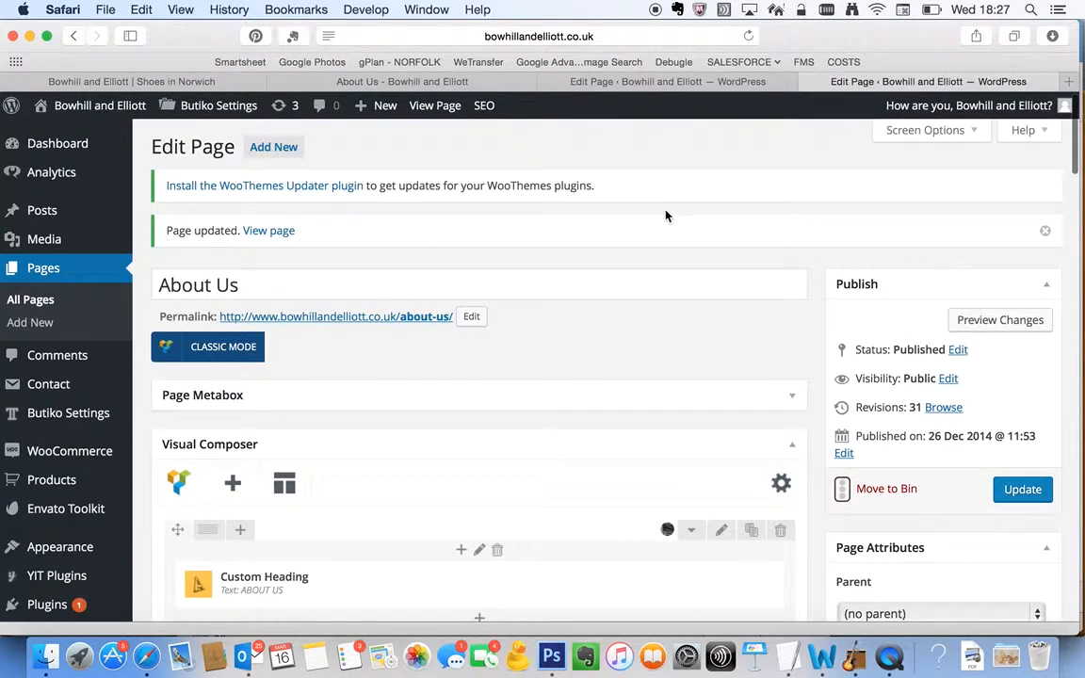
# View the live About Us page's Handmade in Norwich, Bespoke Design and Our History sections
pyautogui.click(397, 83)
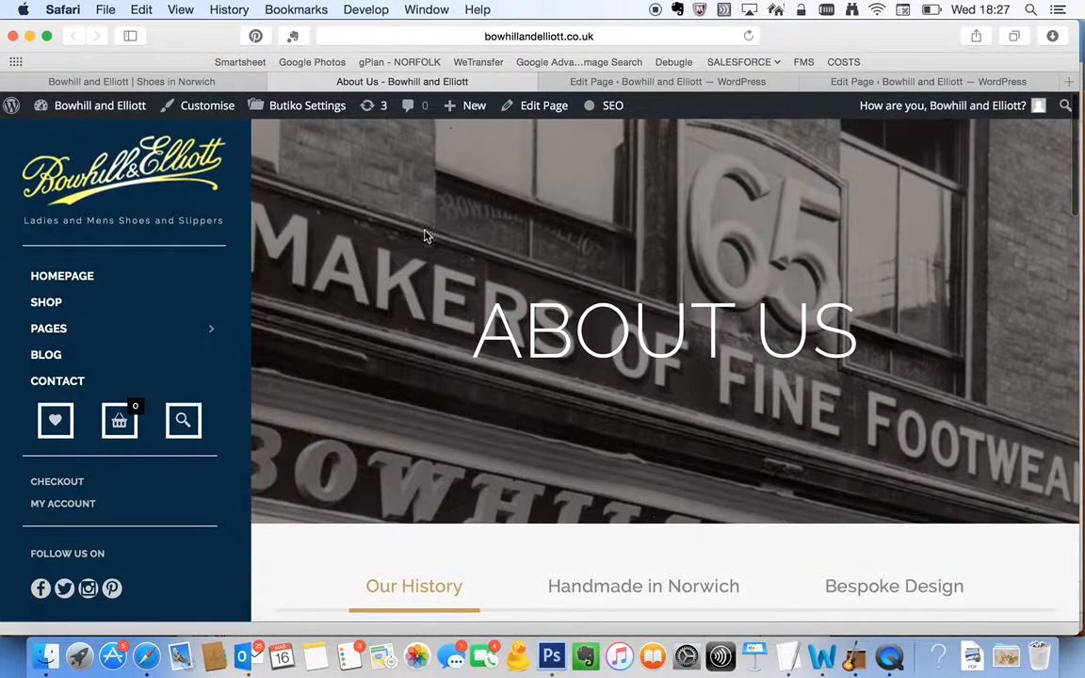
pyautogui.scroll(-5, 860, 382)
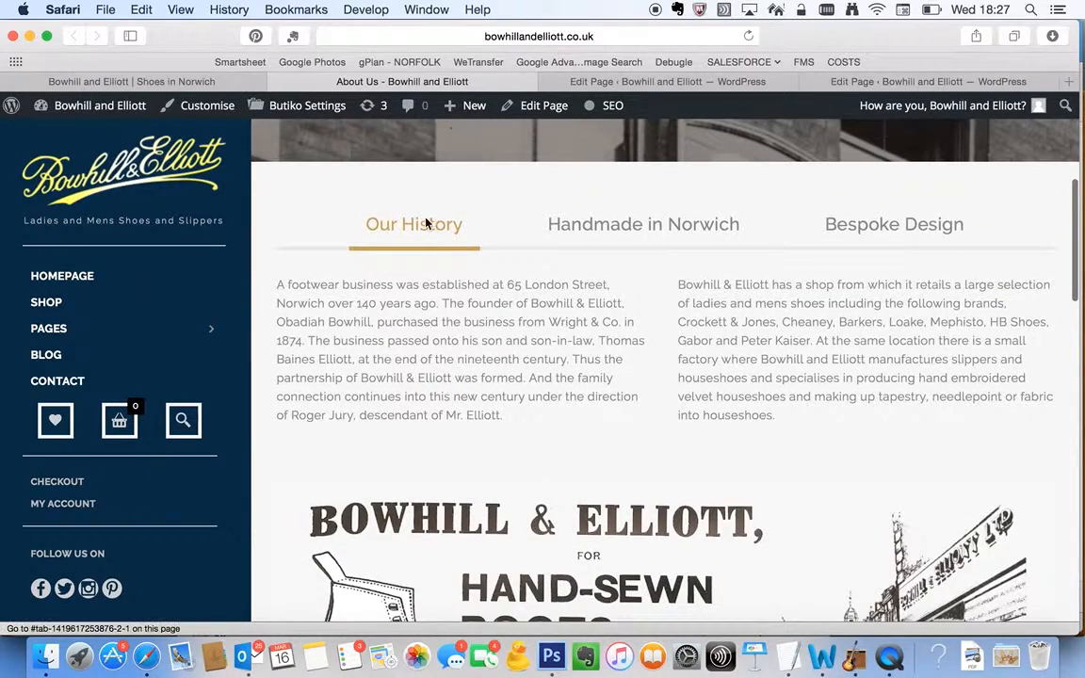
pyautogui.click(610, 232)
pyautogui.click(902, 230)
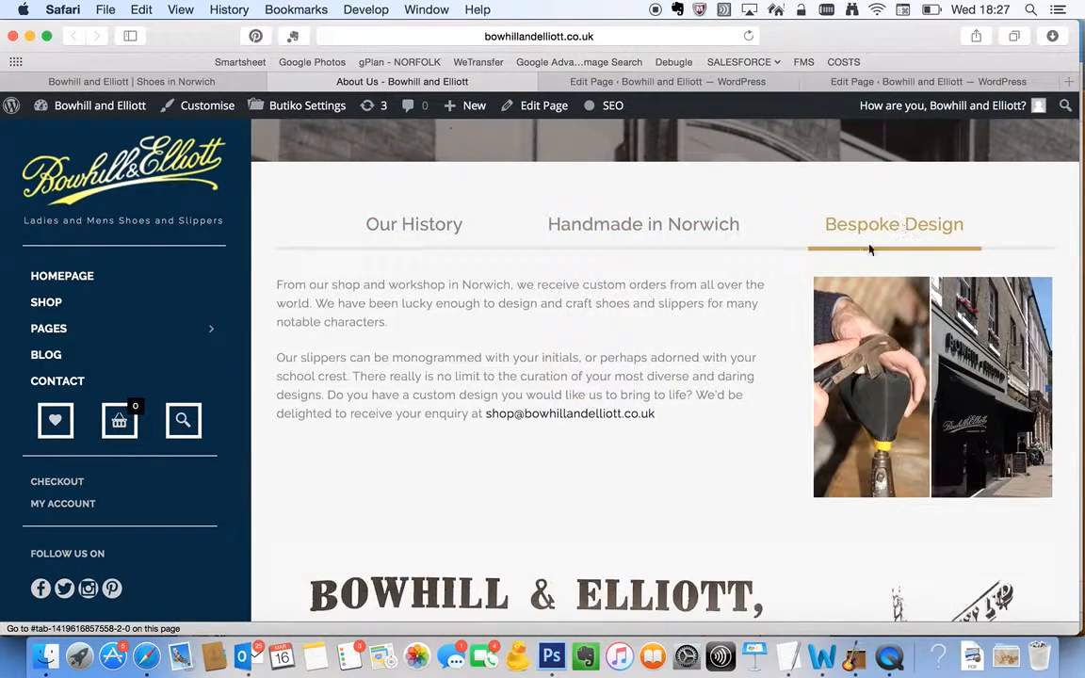
pyautogui.click(473, 234)
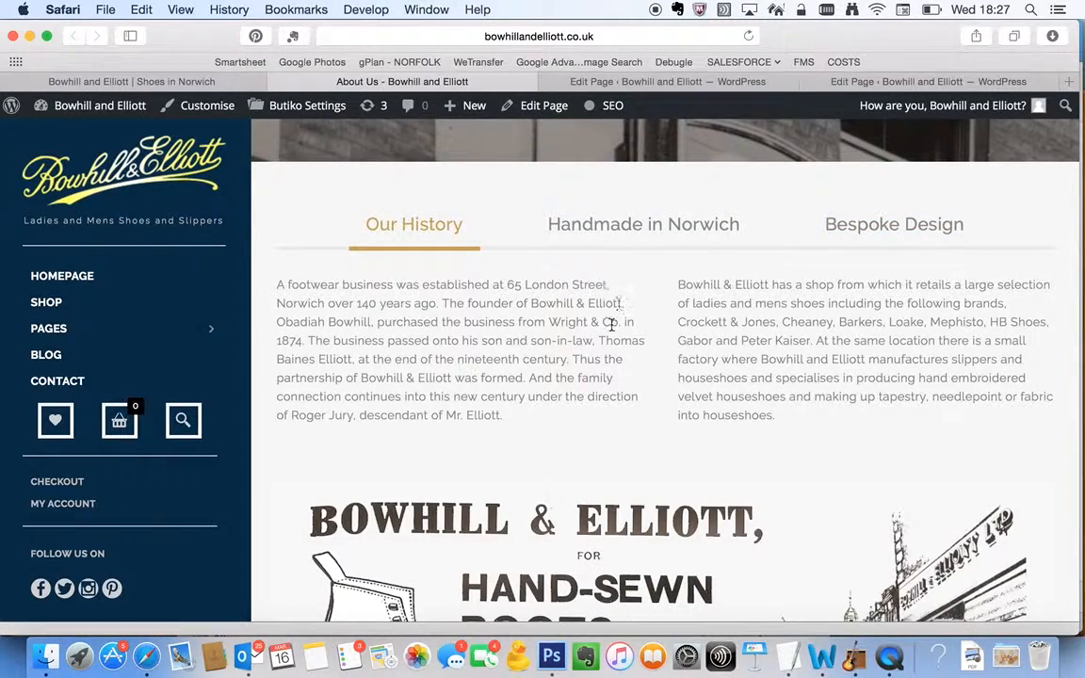
# Review the live About Us page from its Handmade in Norwich content down through the Instagram section to the footer
pyautogui.click(679, 231)
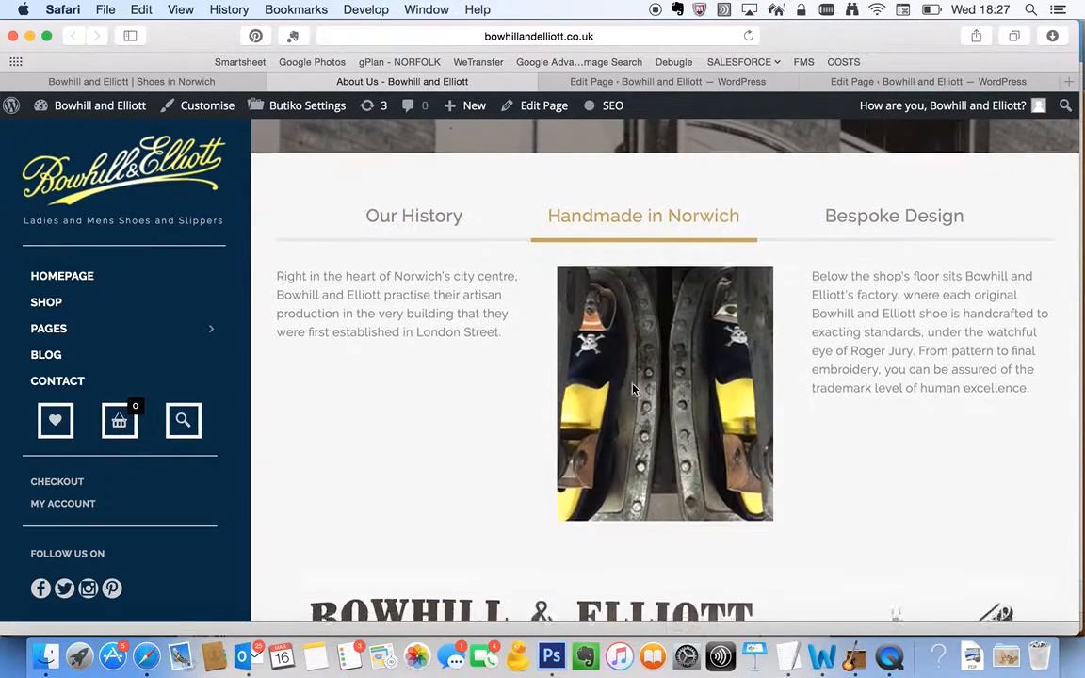
pyautogui.scroll(-5, 528, 434)
pyautogui.scroll(-5, 863, 370)
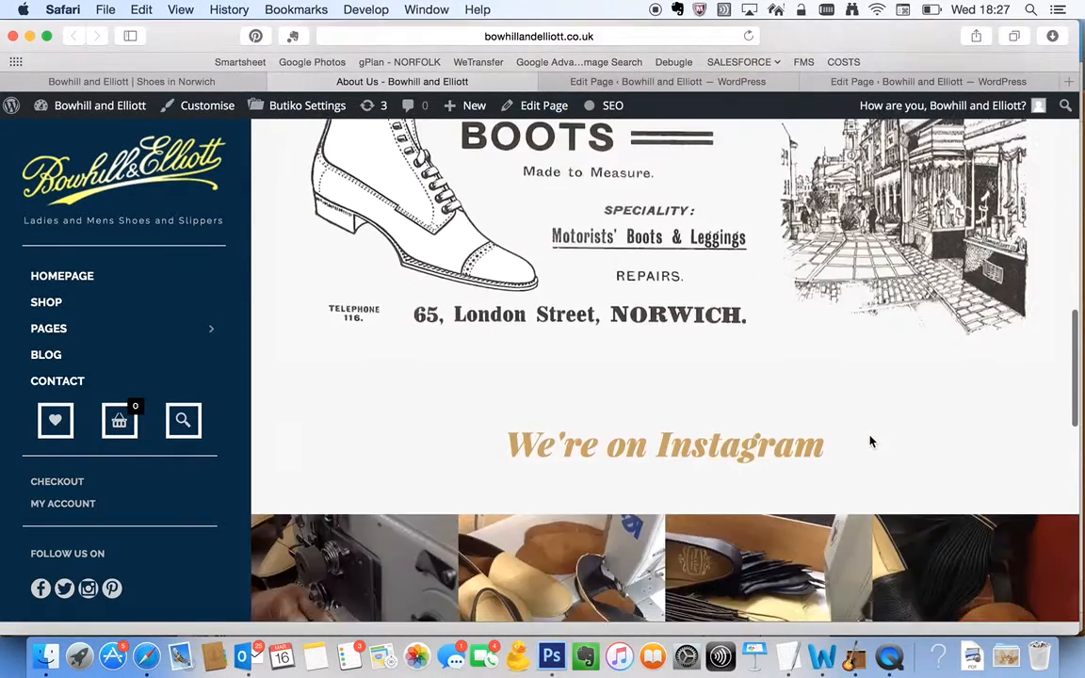
pyautogui.scroll(-3, 728, 443)
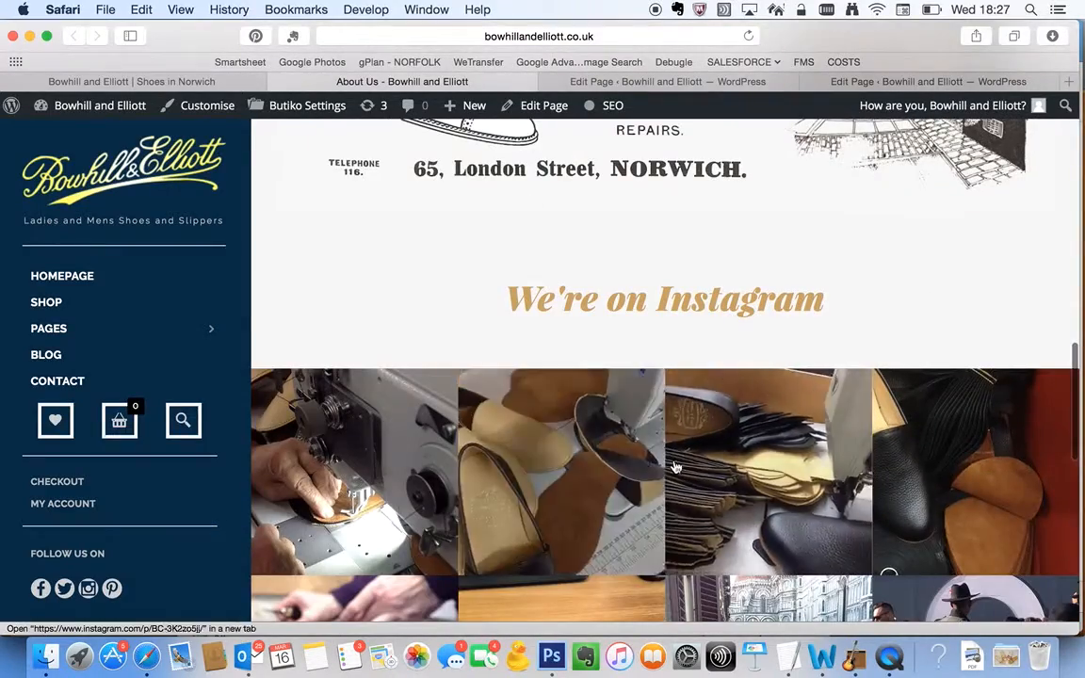
pyautogui.scroll(-2, 697, 508)
pyautogui.scroll(-4, 683, 453)
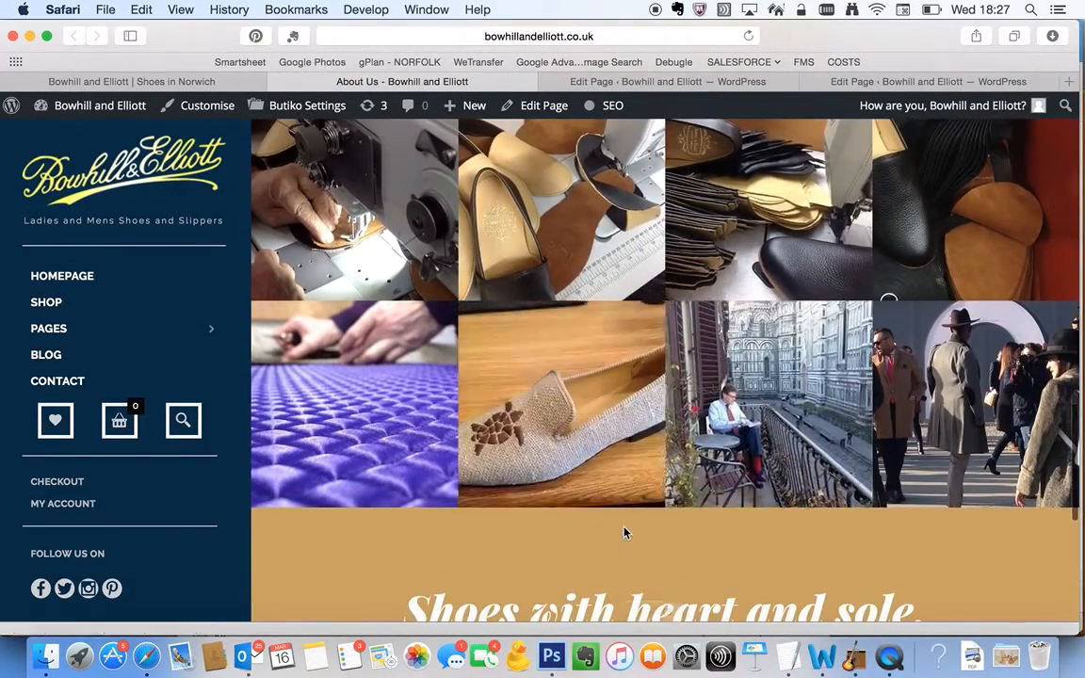
pyautogui.scroll(-3, 676, 395)
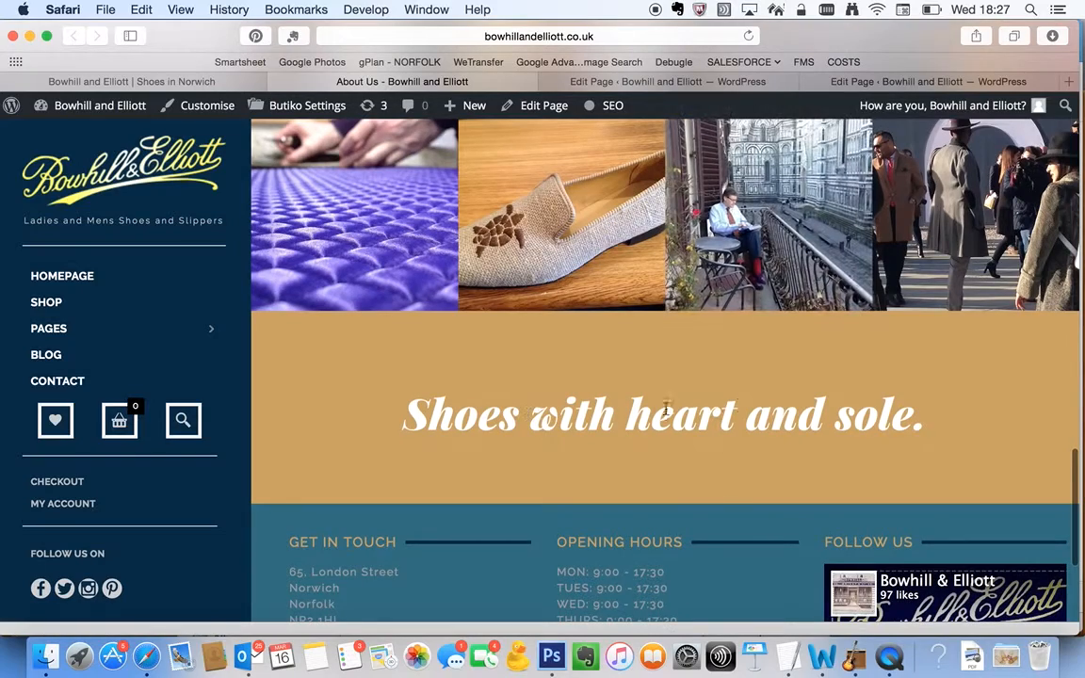
# Examine the About Us page's layout in its WordPress editor, from the heading and tabs rows down to the "Shoes with heart and sole." row
pyautogui.click(899, 83)
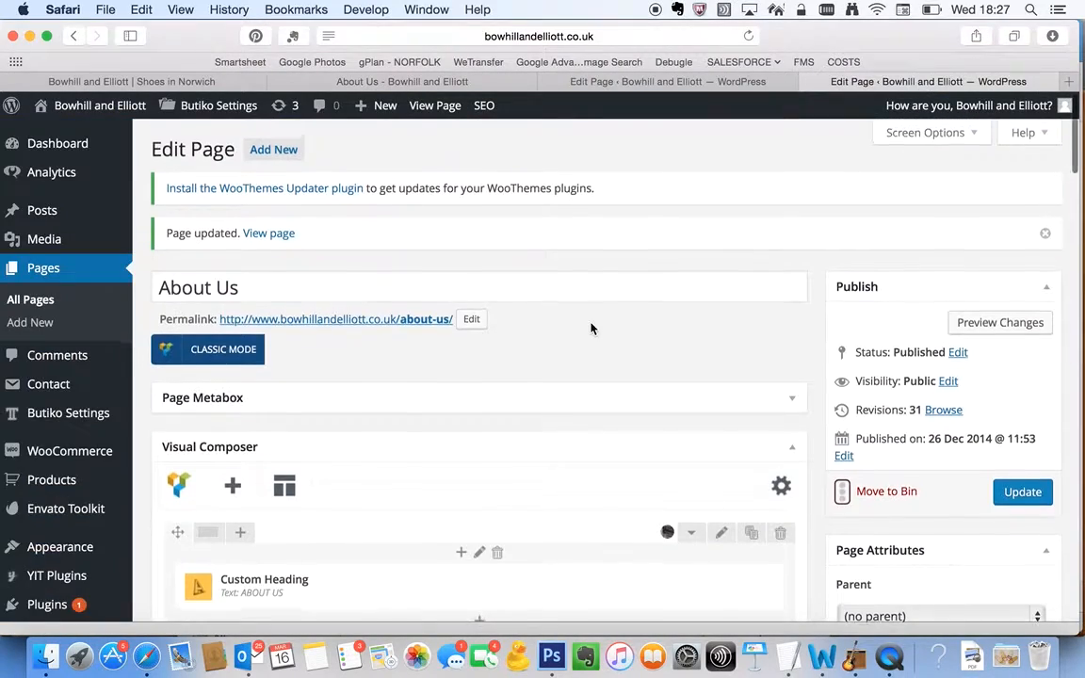
pyautogui.scroll(-5, 590, 327)
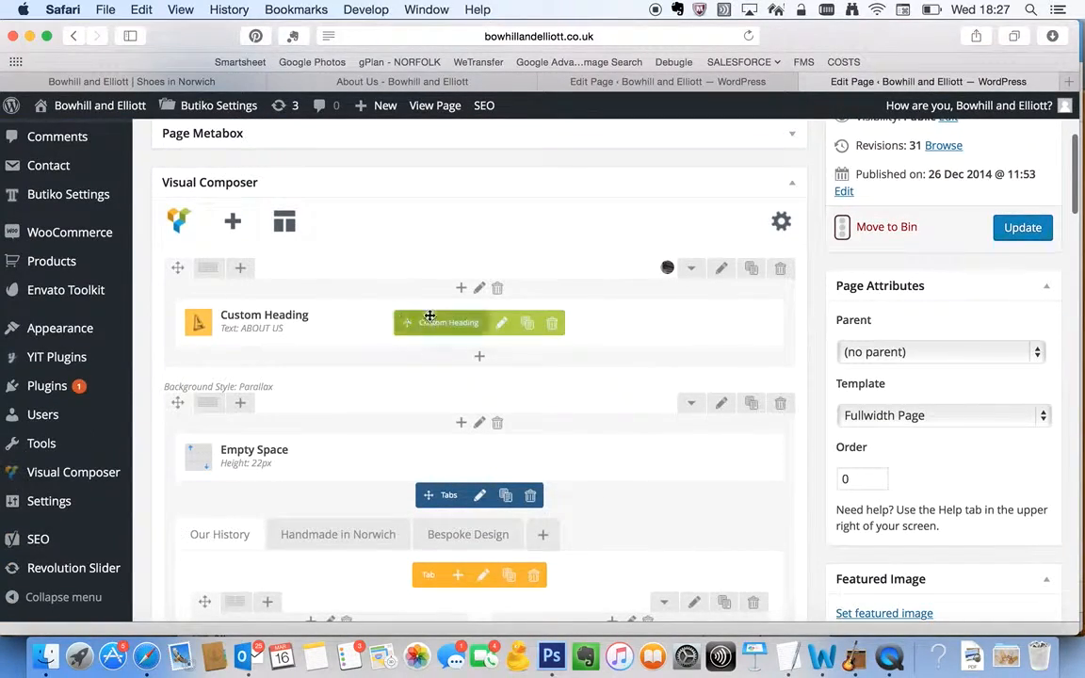
pyautogui.scroll(-3, 374, 350)
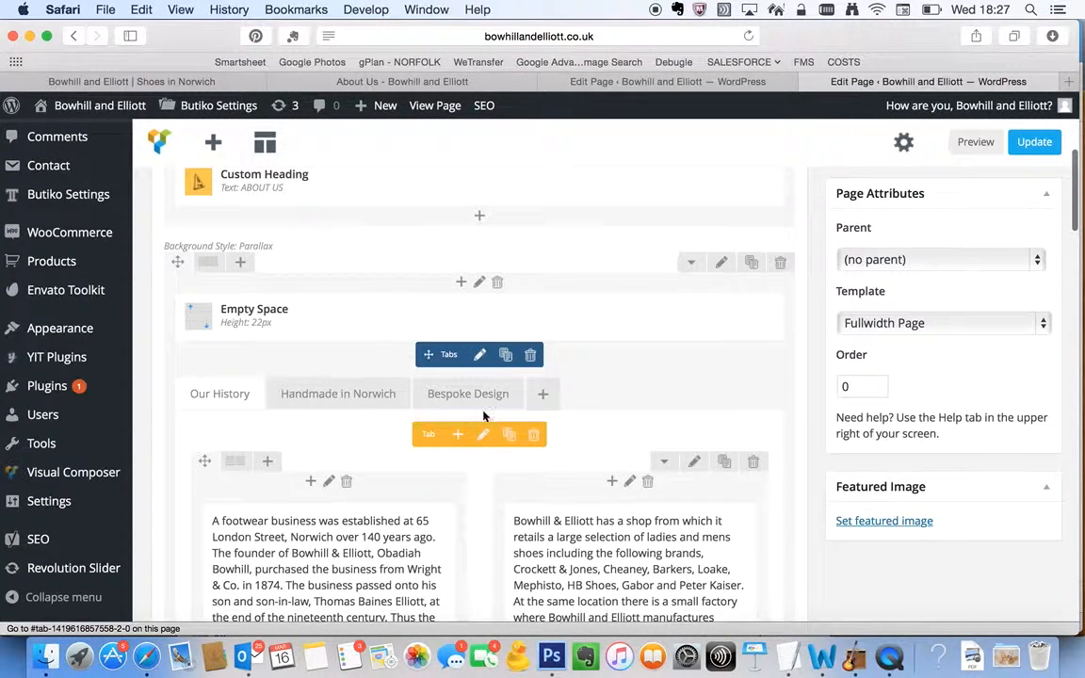
pyautogui.scroll(-5, 462, 436)
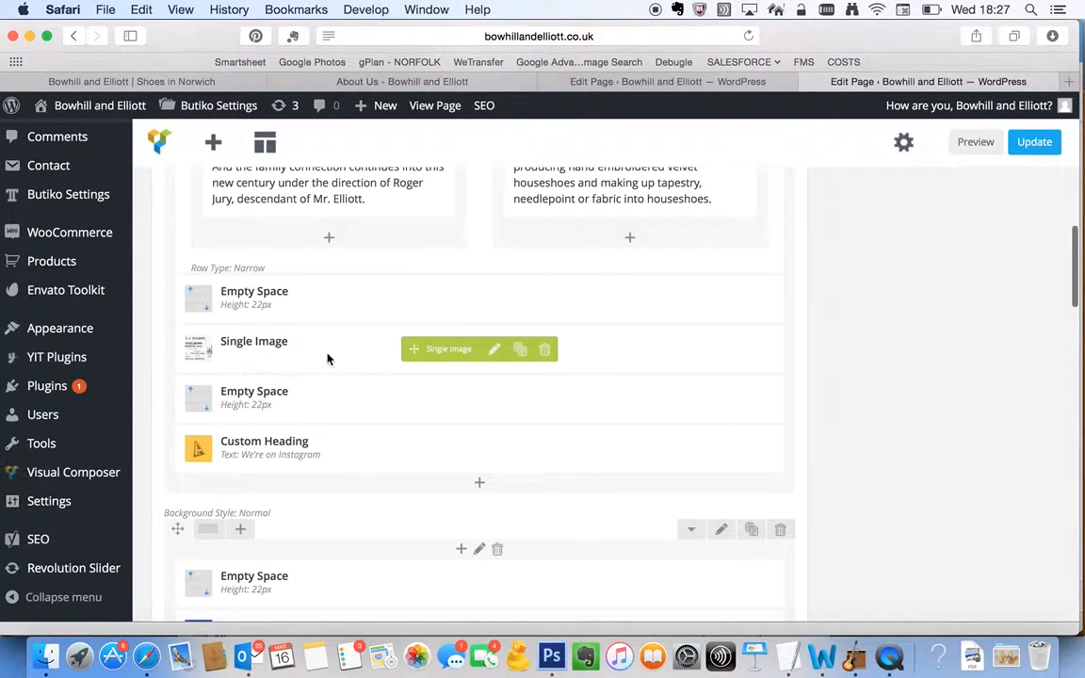
pyautogui.scroll(-1, 328, 358)
pyautogui.scroll(-1, 348, 405)
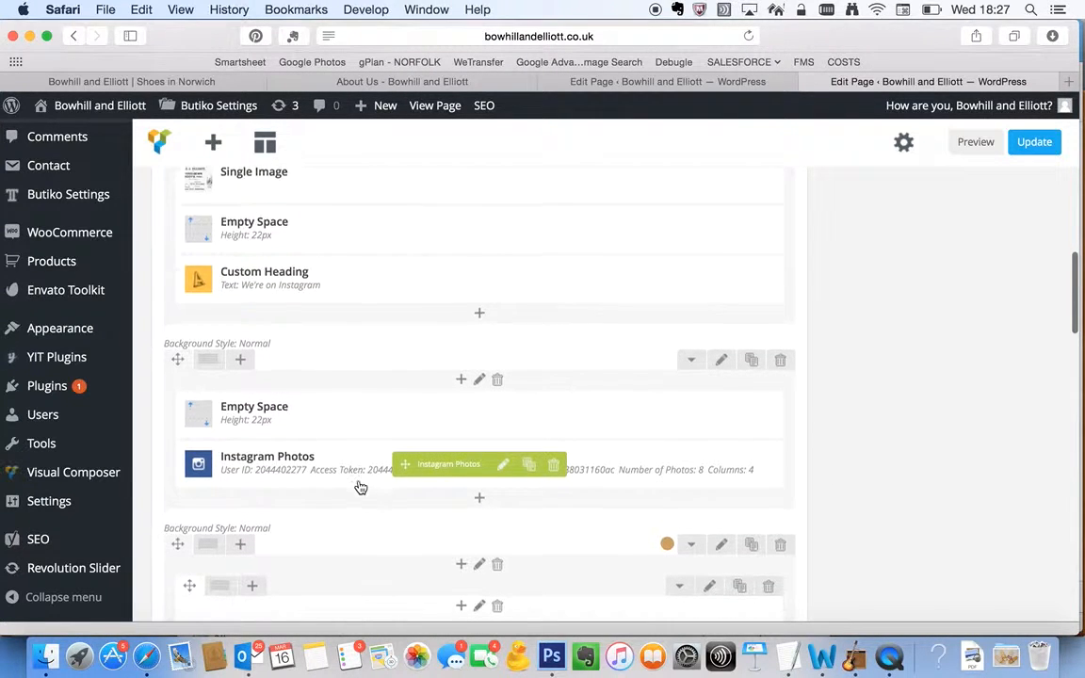
pyautogui.scroll(-3, 358, 487)
pyautogui.moveTo(400, 491)
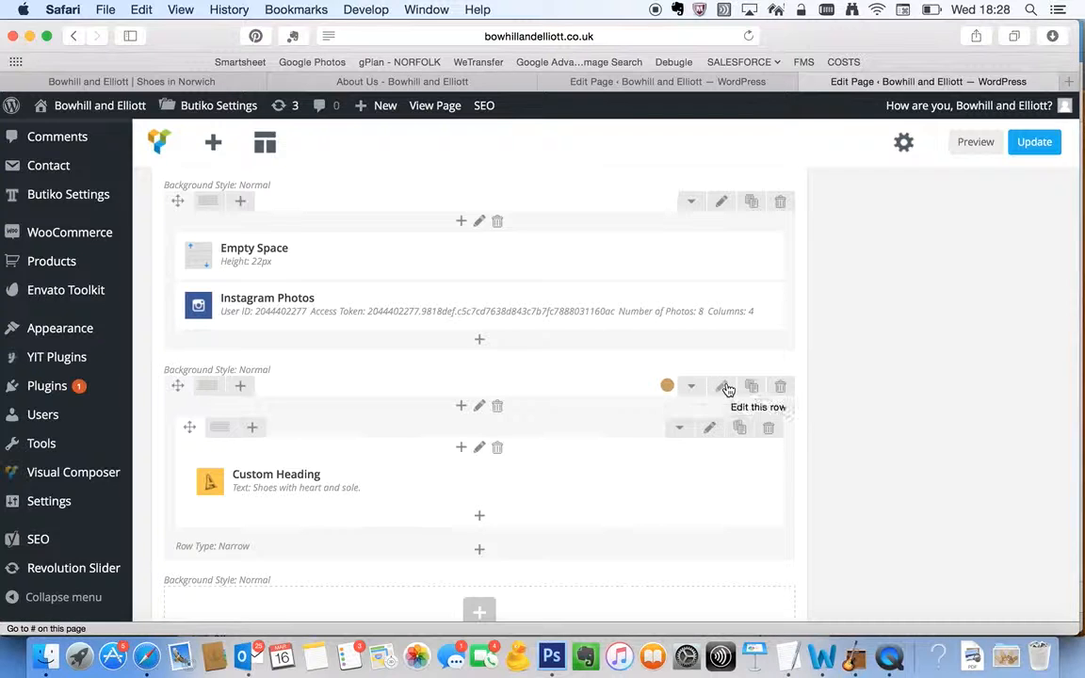
# Try a two-column layout on the row holding the "Shoes with heart and sole." heading, and return it to one column
pyautogui.moveTo(214, 387)
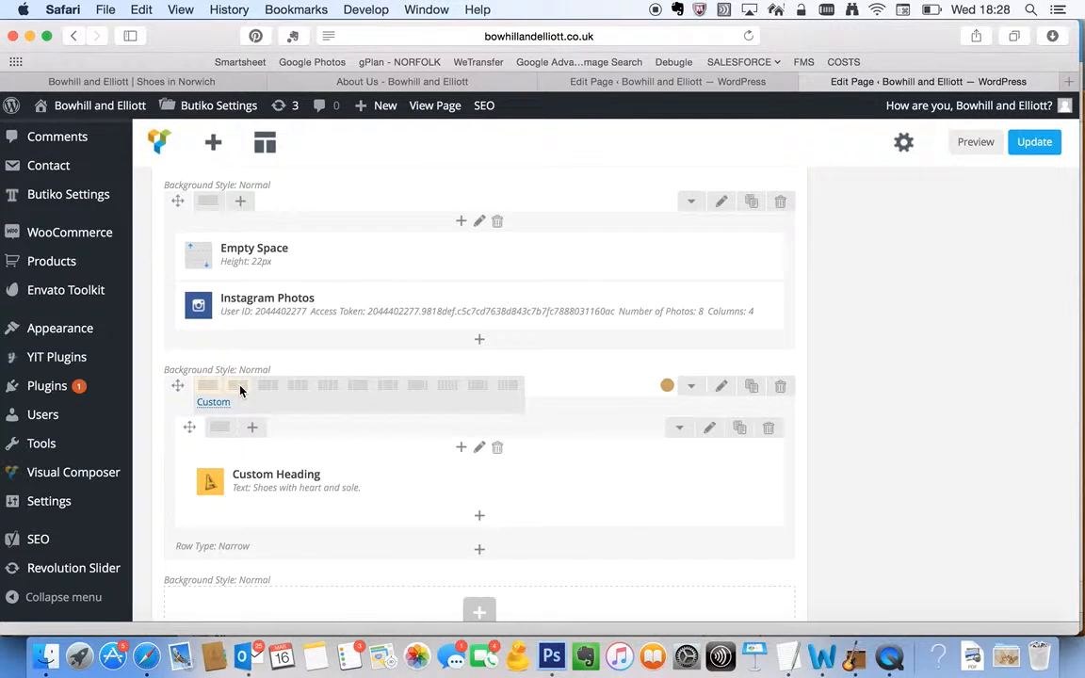
pyautogui.click(239, 387)
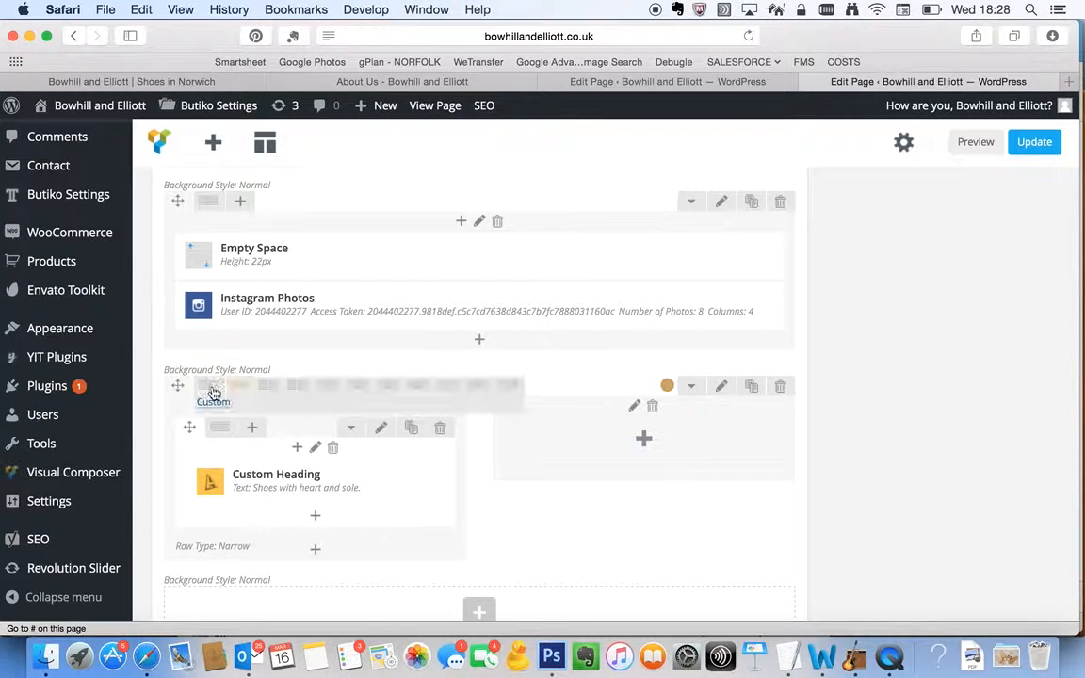
pyautogui.click(207, 386)
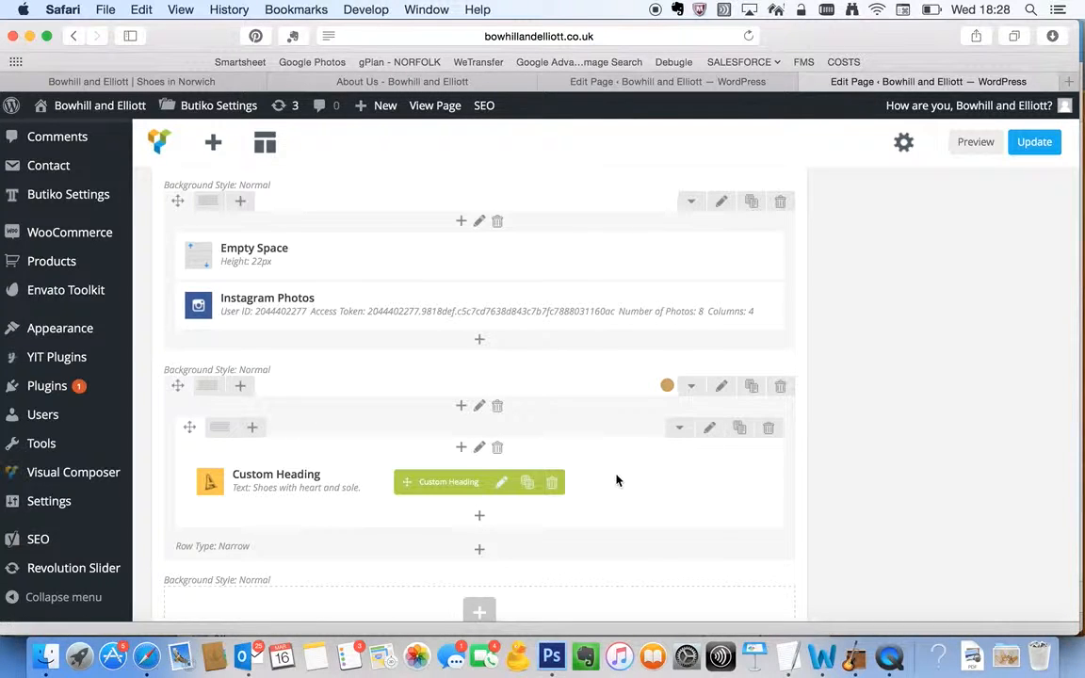
# Open the settings of the outer "Shoes with heart and sole." row and review its general options, from row stretch to background style
pyautogui.click(721, 390)
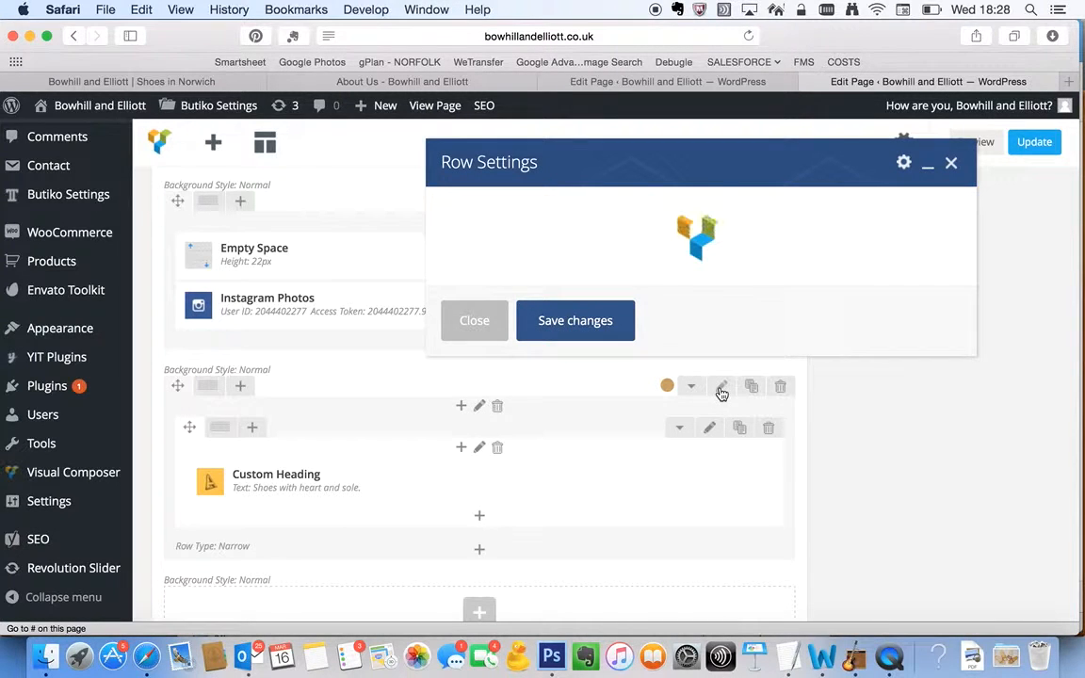
pyautogui.scroll(-2, 565, 344)
pyautogui.scroll(2, 565, 344)
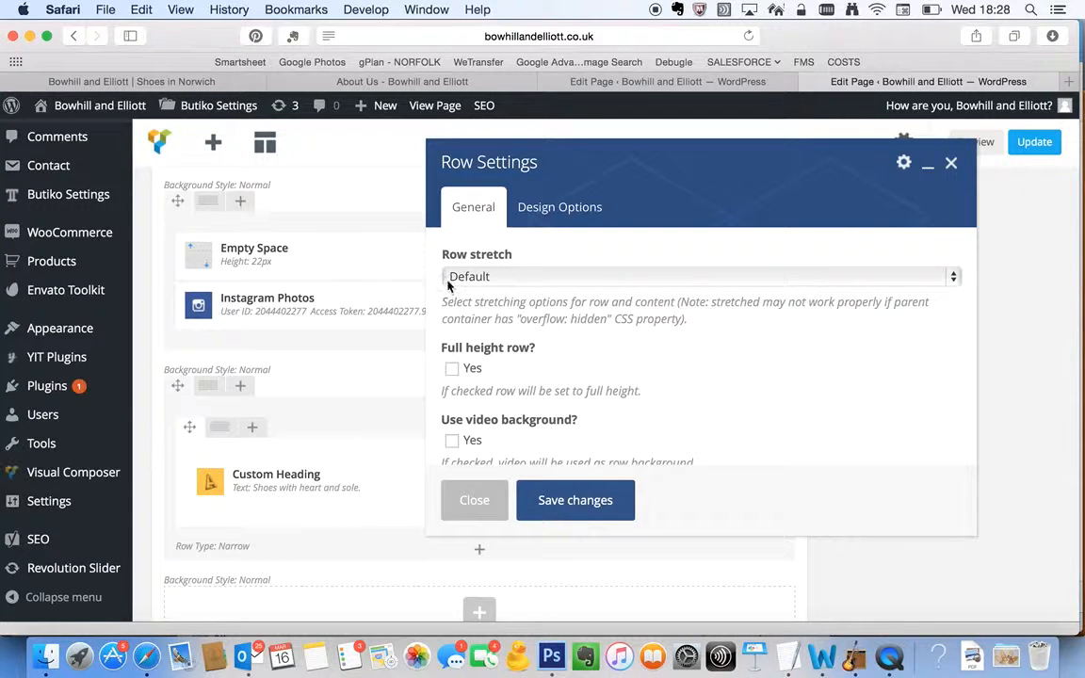
pyautogui.scroll(-5, 532, 304)
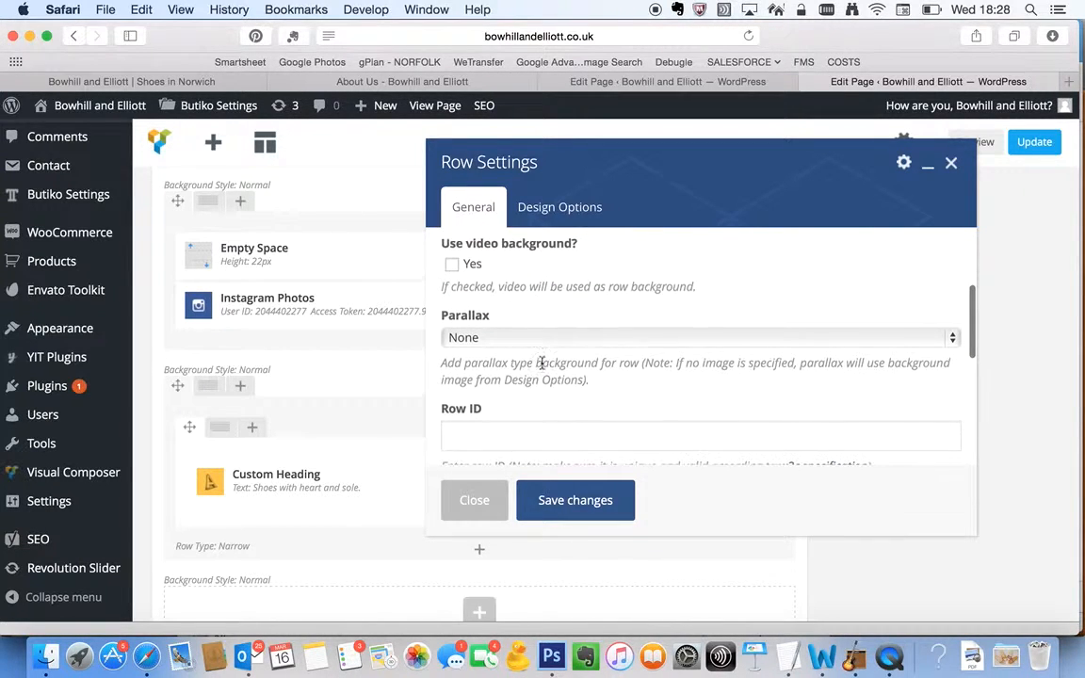
pyautogui.scroll(-4, 518, 410)
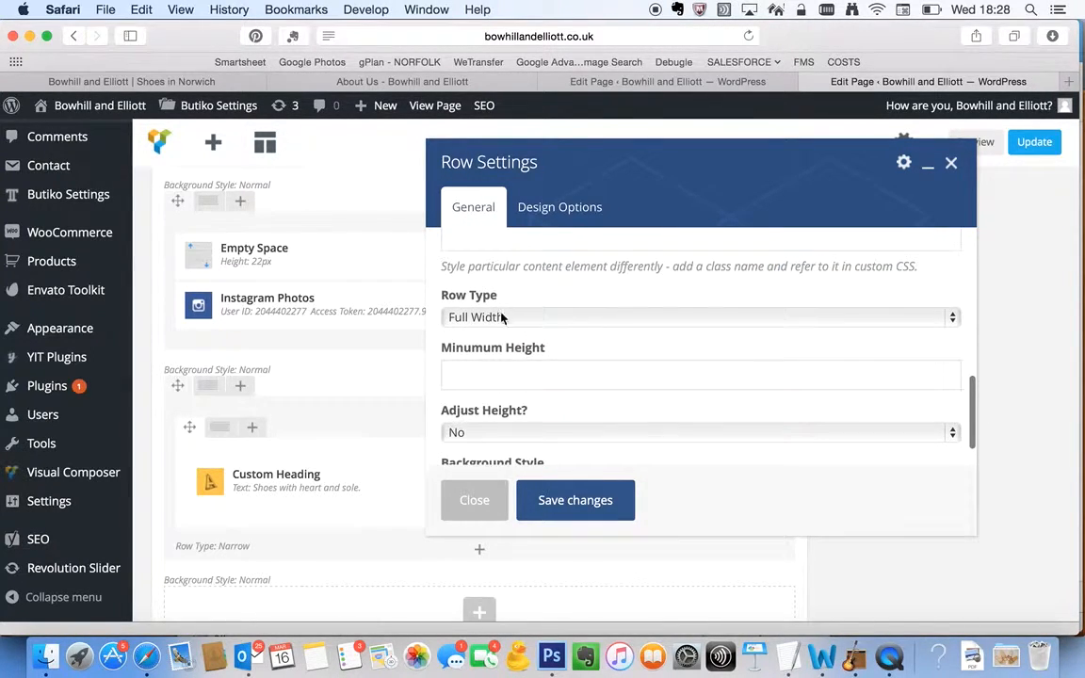
pyautogui.scroll(-1, 599, 437)
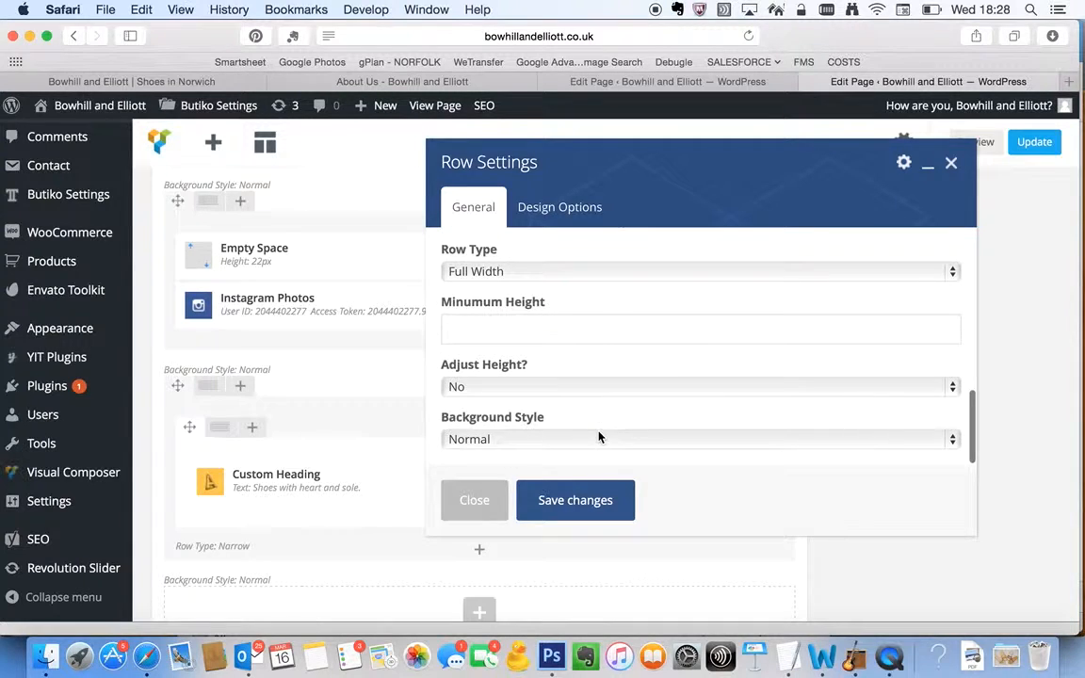
# Inspect the row's design options, including padding and background colour code, and close the settings without saving
pyautogui.click(558, 209)
pyautogui.scroll(-2, 564, 291)
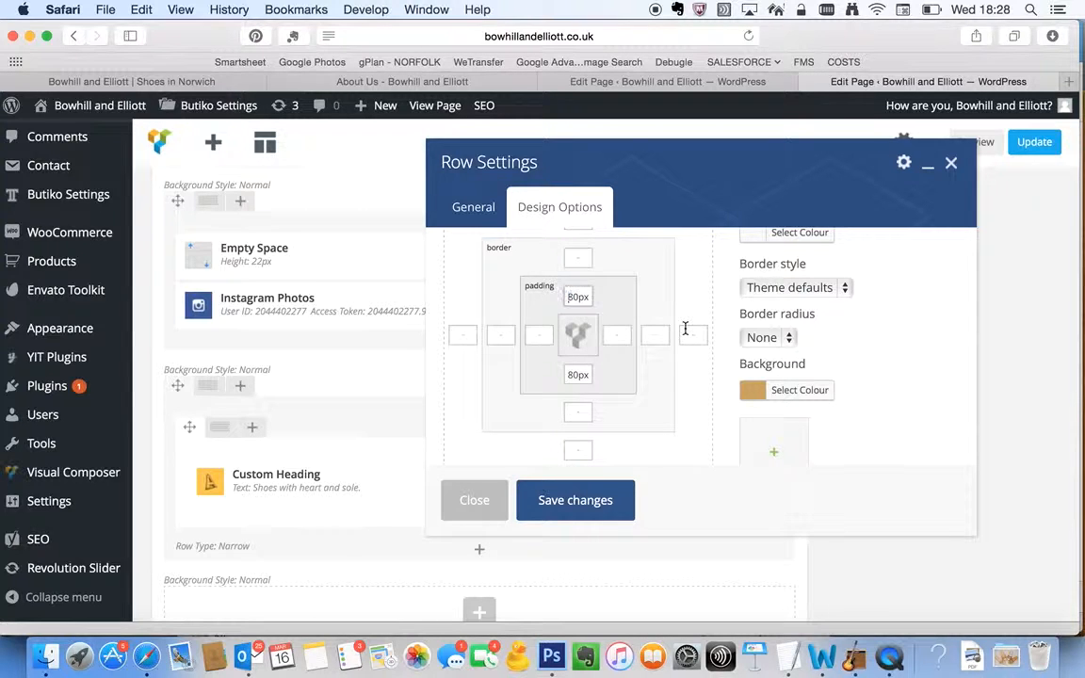
pyautogui.scroll(-1, 690, 339)
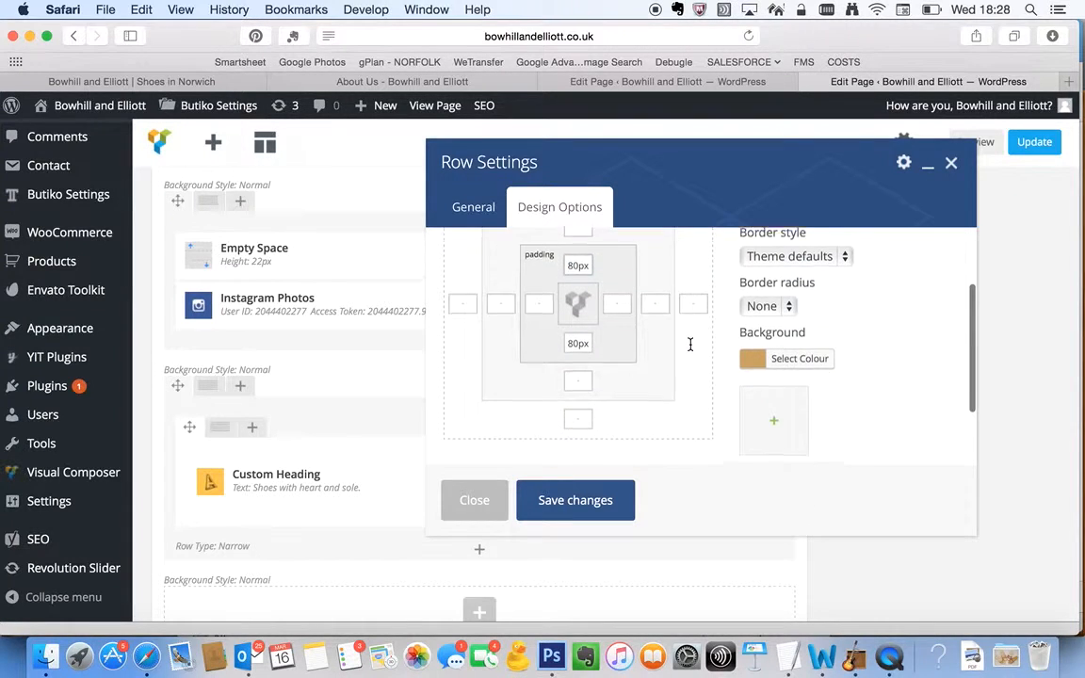
pyautogui.scroll(3, 690, 344)
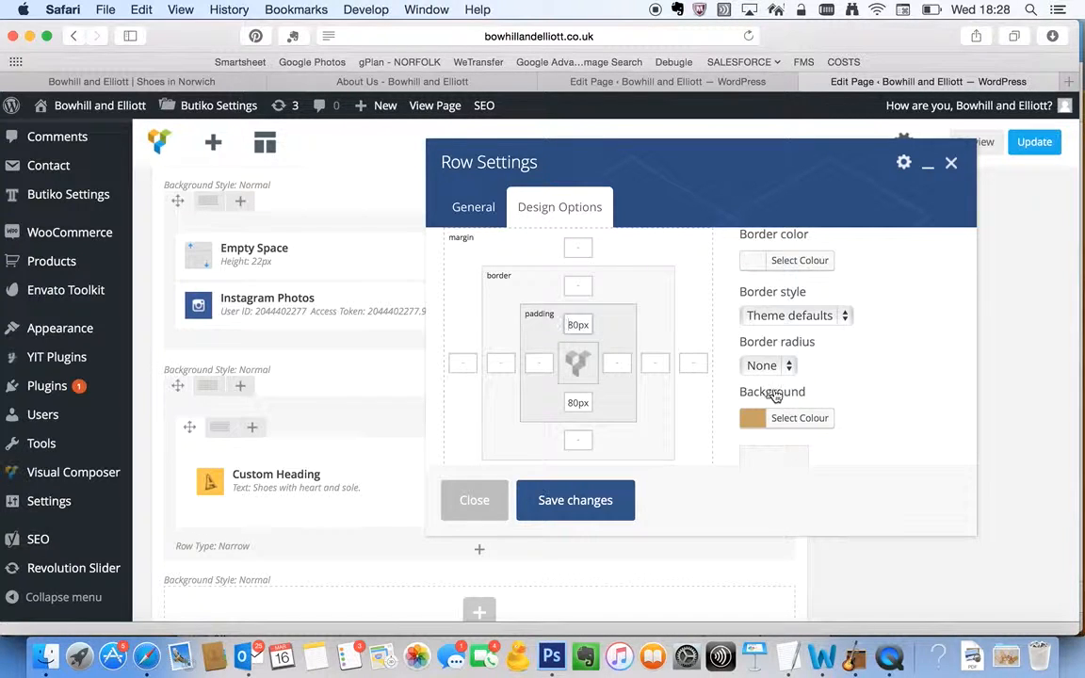
pyautogui.click(790, 418)
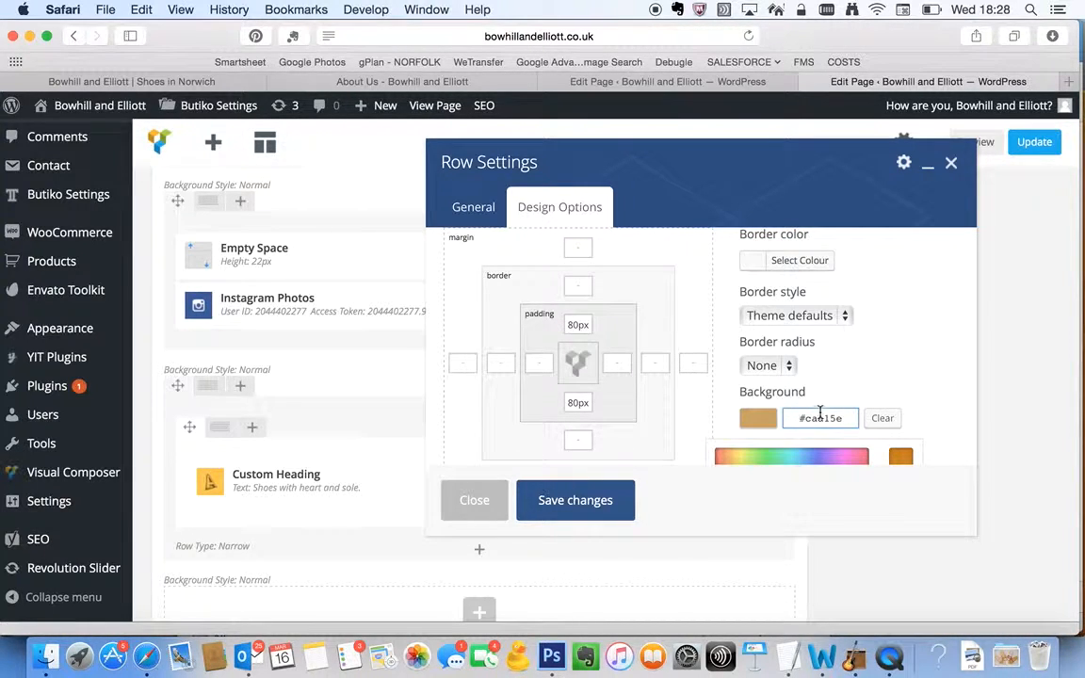
pyautogui.moveTo(807, 421); pyautogui.dragTo(851, 420)
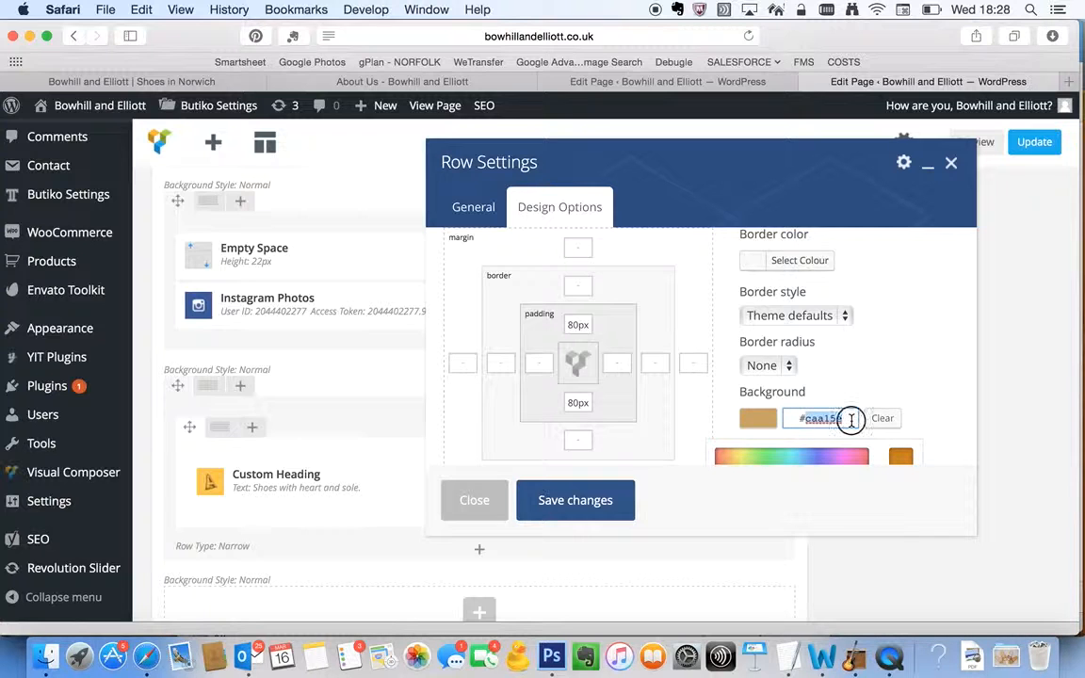
pyautogui.click(850, 420)
pyautogui.scroll(-2, 823, 383)
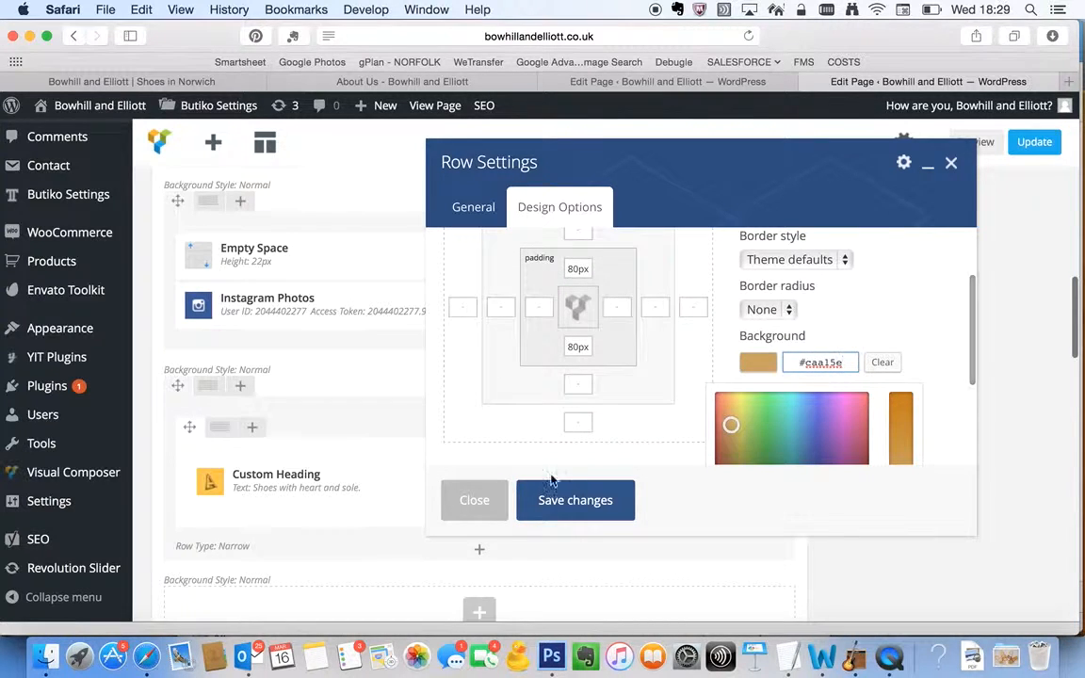
pyautogui.click(474, 505)
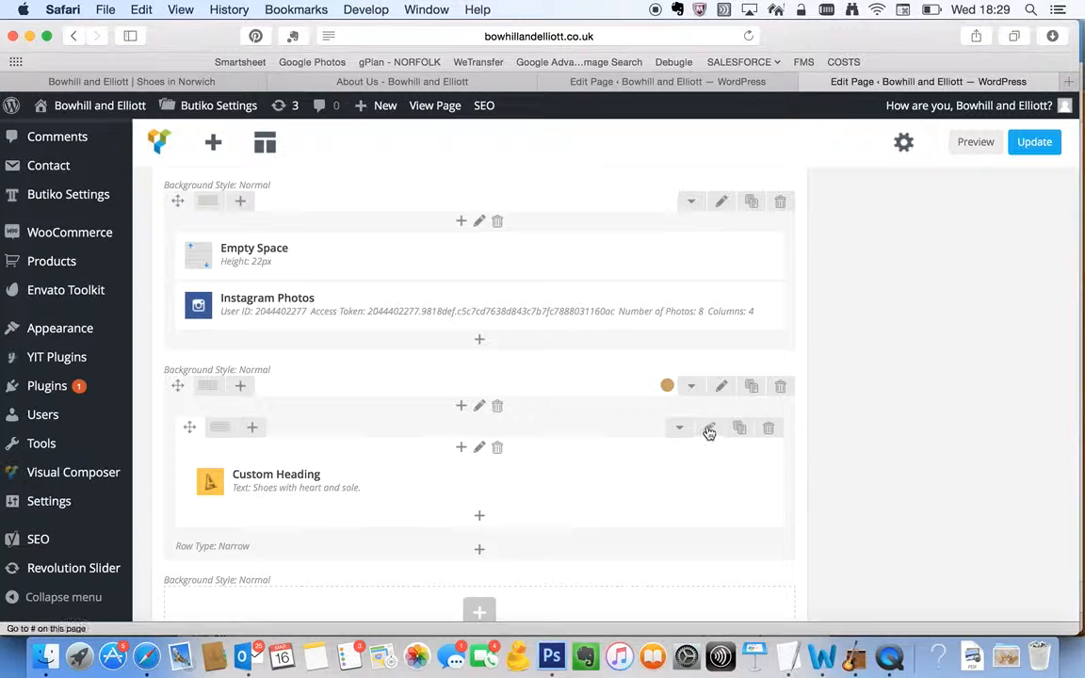
# Replace the text of the "Shoes with heart and sole." custom heading with "Sale Now On"
pyautogui.moveTo(516, 471)
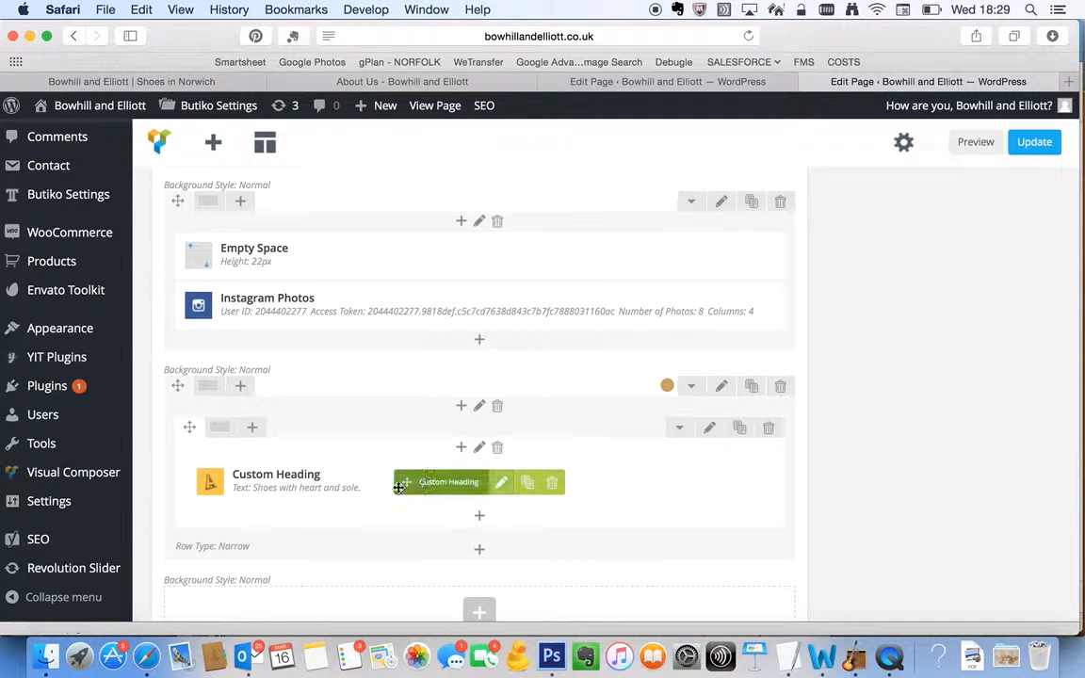
pyautogui.click(502, 485)
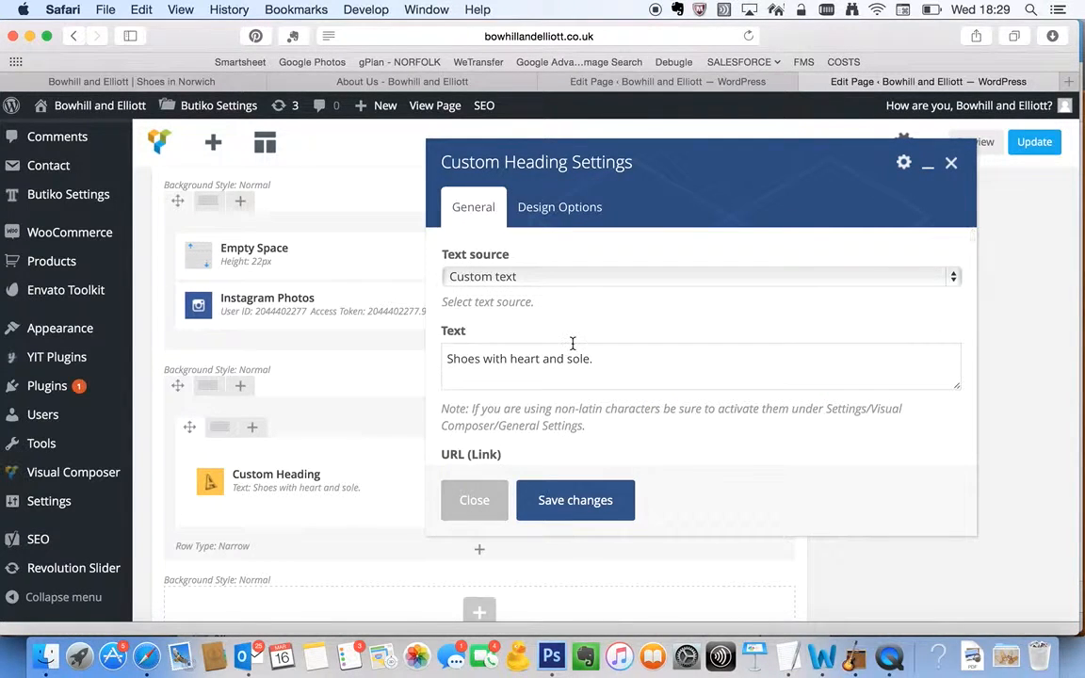
pyautogui.click(633, 369)
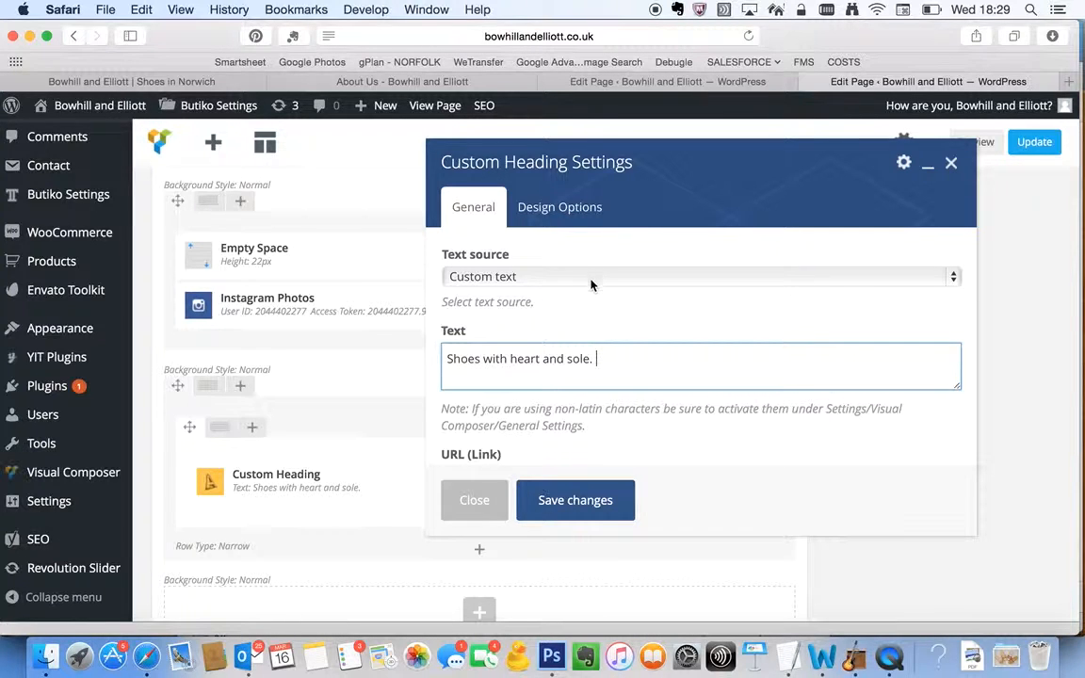
pyautogui.tripleClick(614, 372)
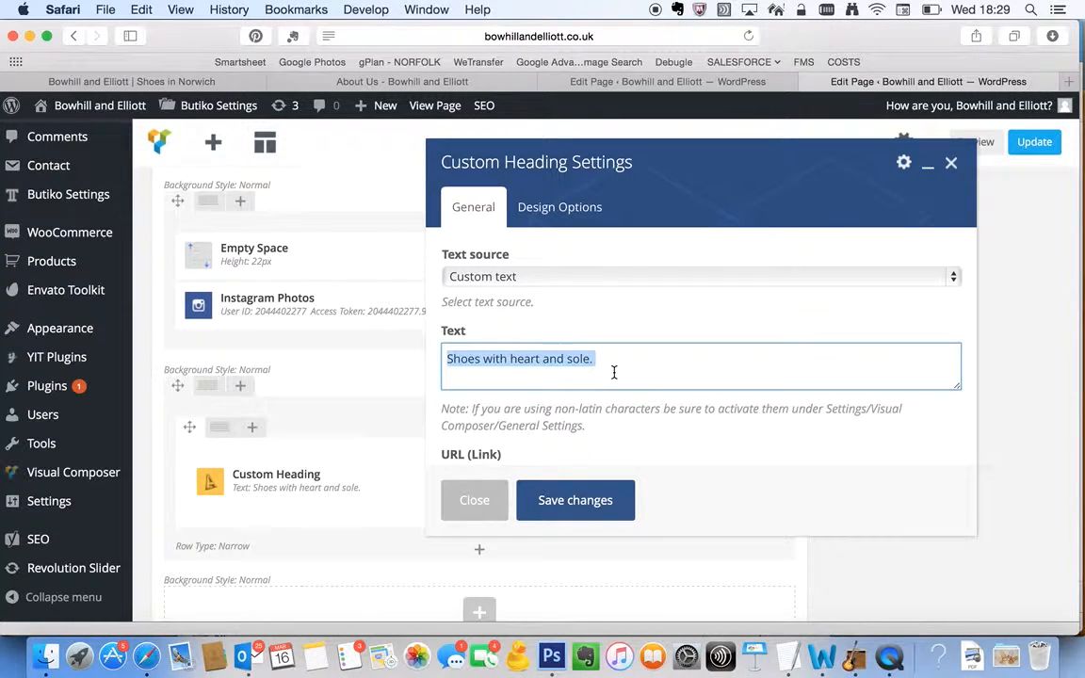
pyautogui.press('Right')
pyautogui.tripleClick(596, 359)
pyautogui.write('Sale')
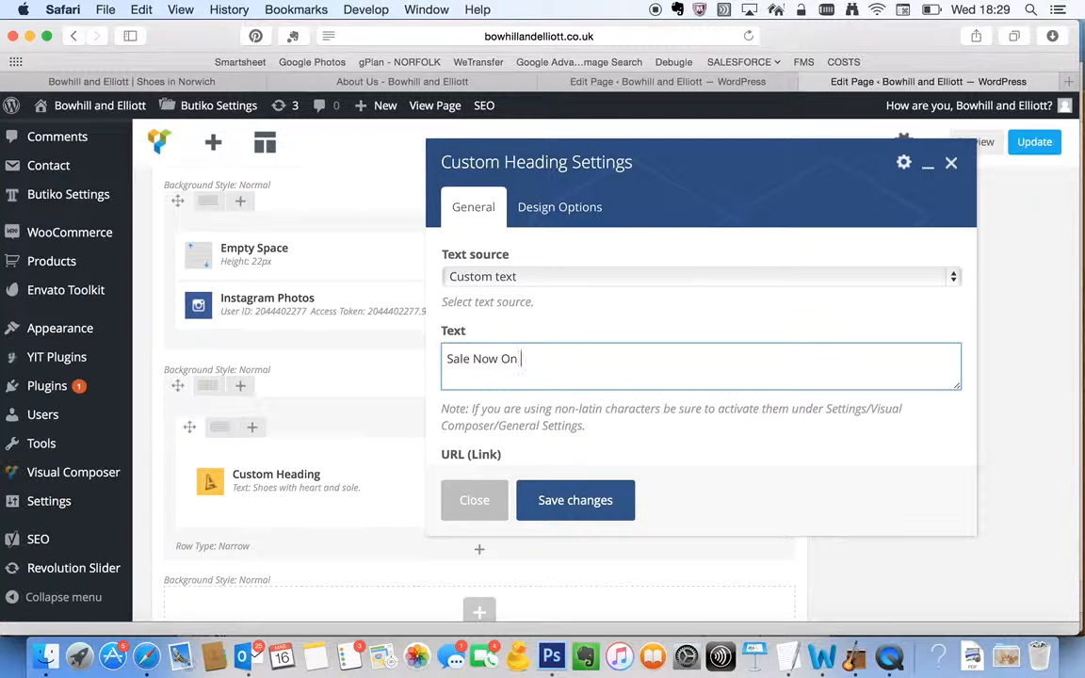
# Try linking the "Sale Now On" heading to the existing Shop page, and close the link dialog without setting it
pyautogui.scroll(-2, 572, 382)
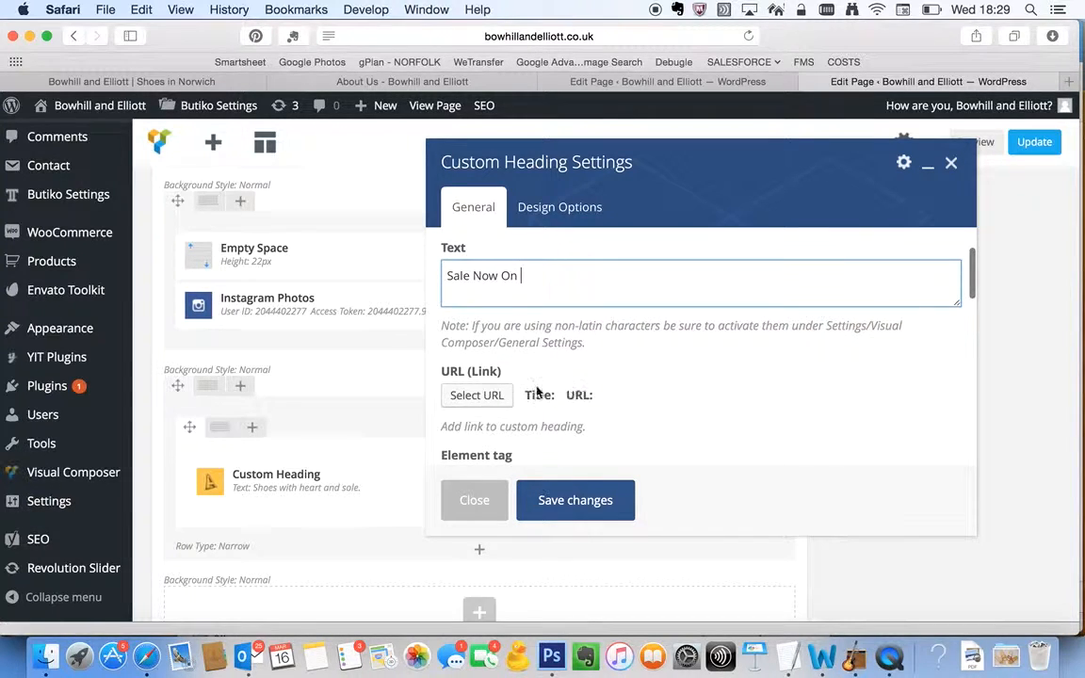
pyautogui.click(486, 396)
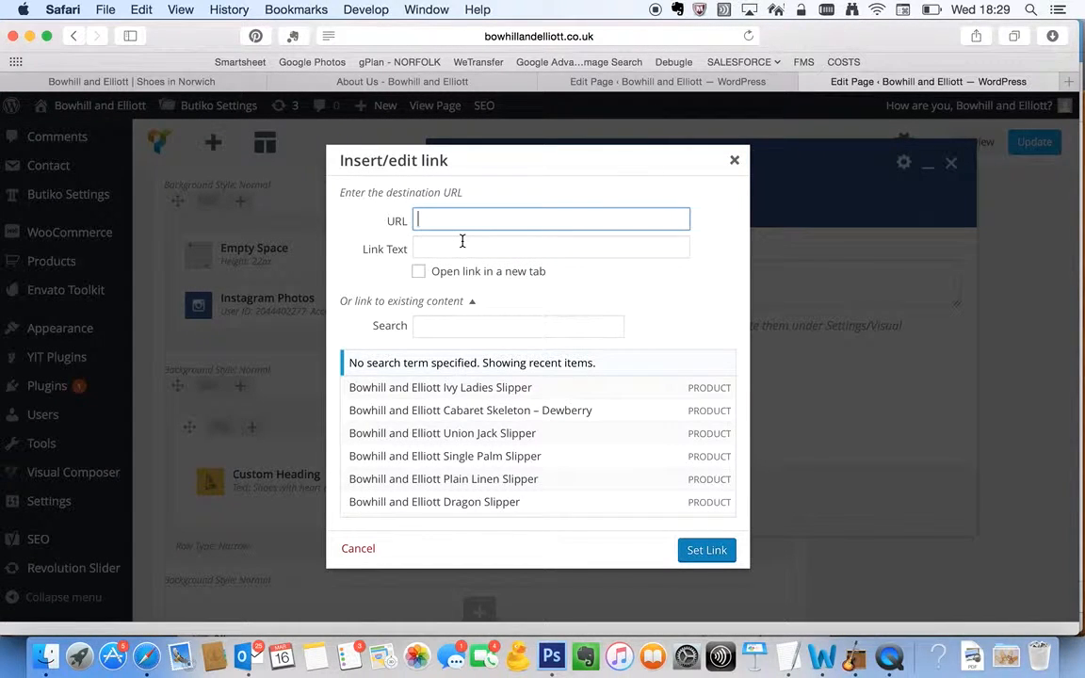
pyautogui.scroll(-10, 488, 445)
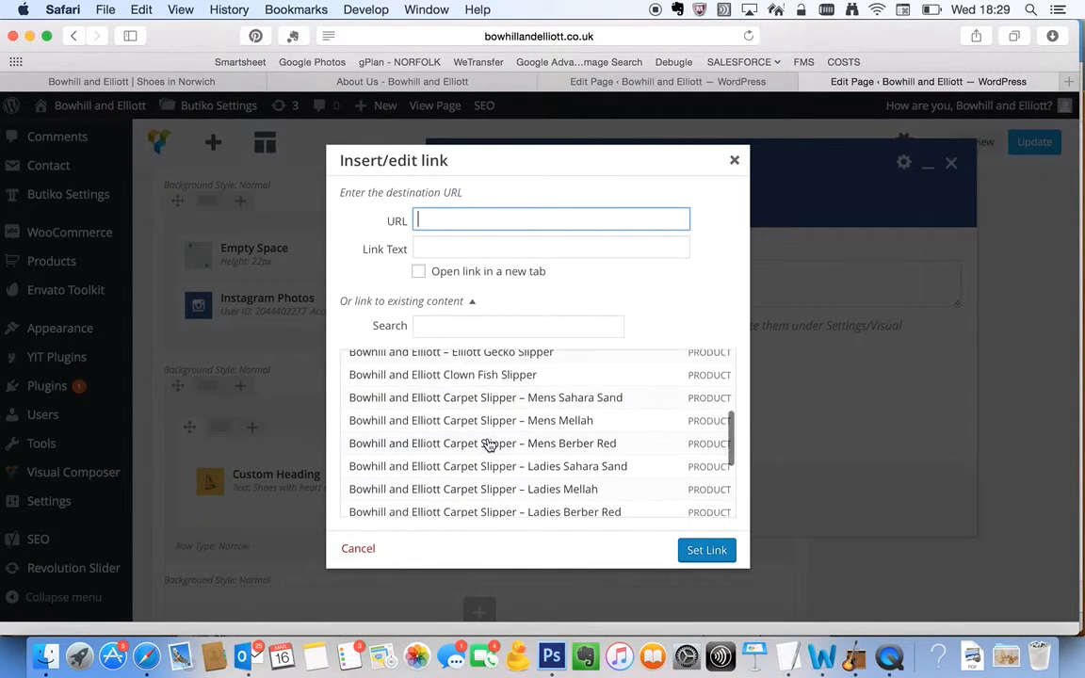
pyautogui.scroll(-15, 488, 444)
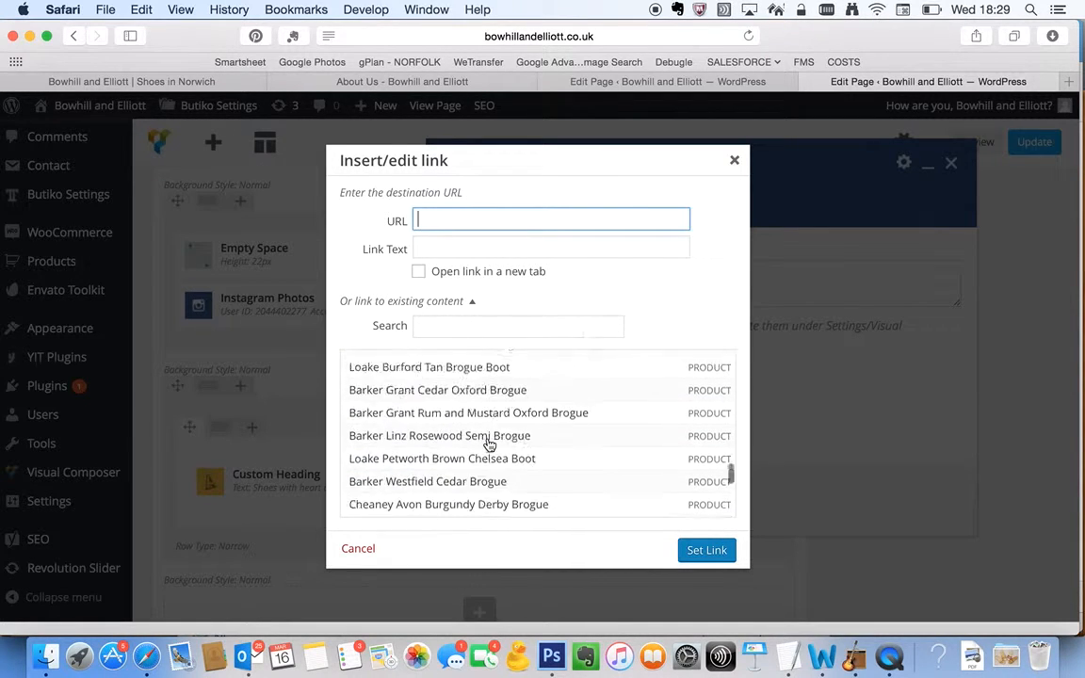
pyautogui.scroll(-15, 488, 445)
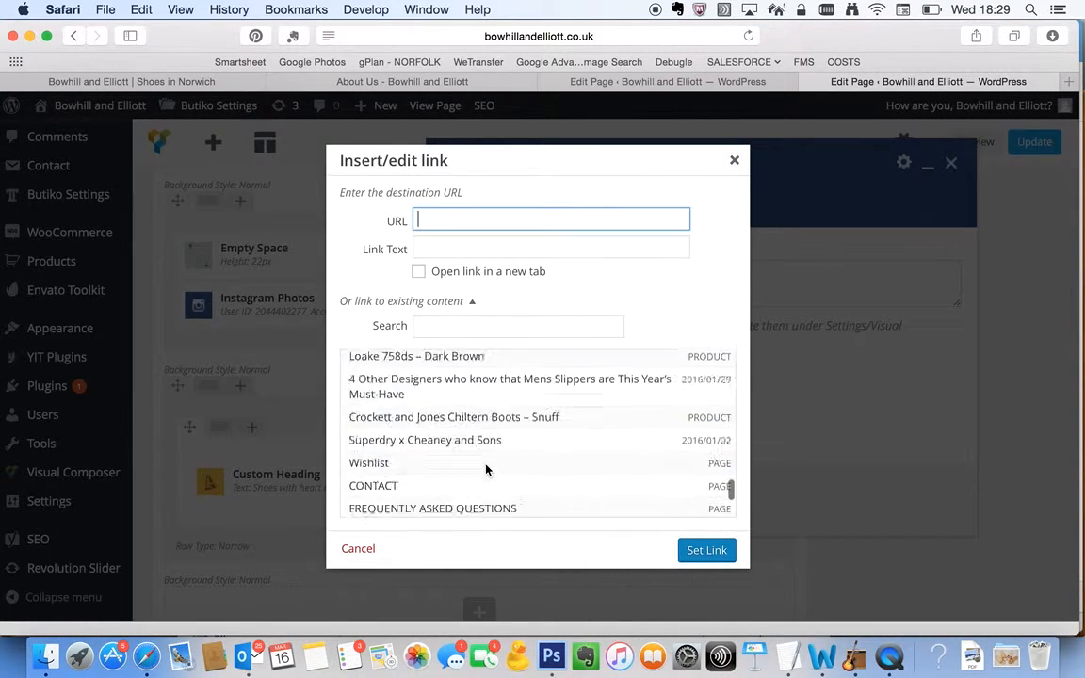
pyautogui.click(477, 482)
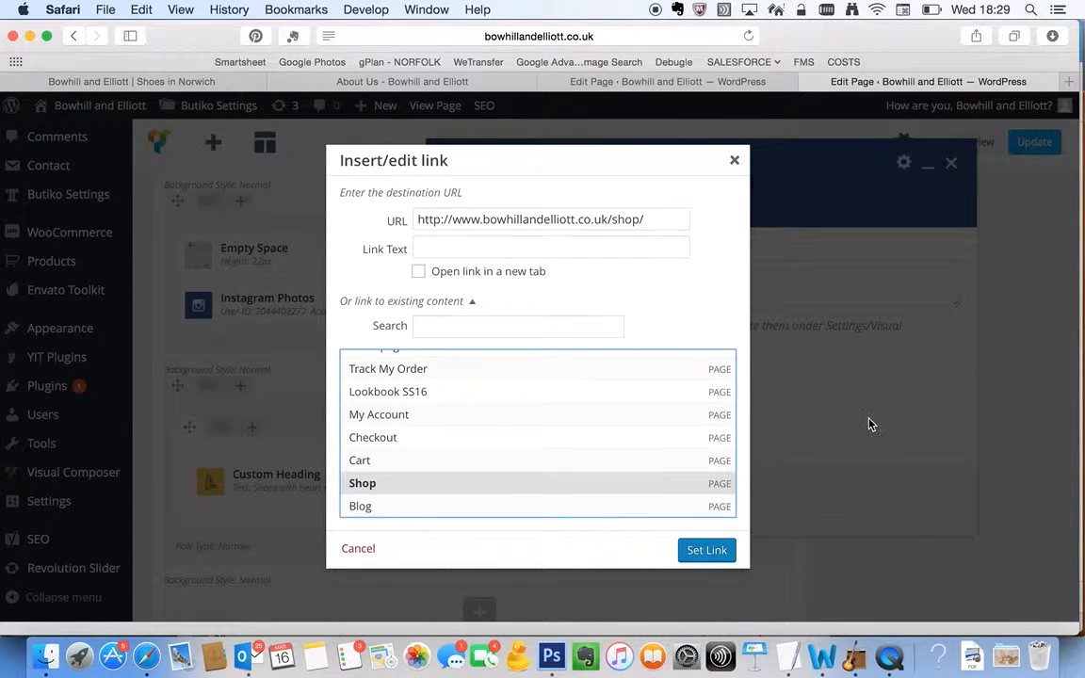
pyautogui.click(735, 160)
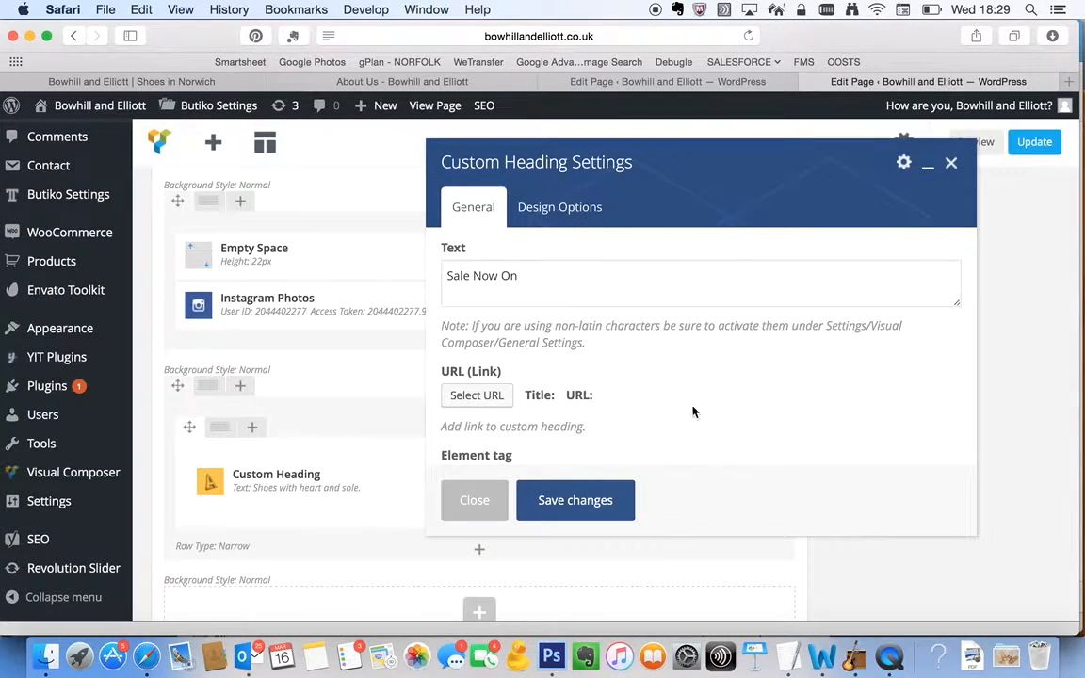
# Review the custom heading's element tag, text alignment, font size and line height options
pyautogui.scroll(-3, 692, 419)
pyautogui.scroll(-3, 689, 431)
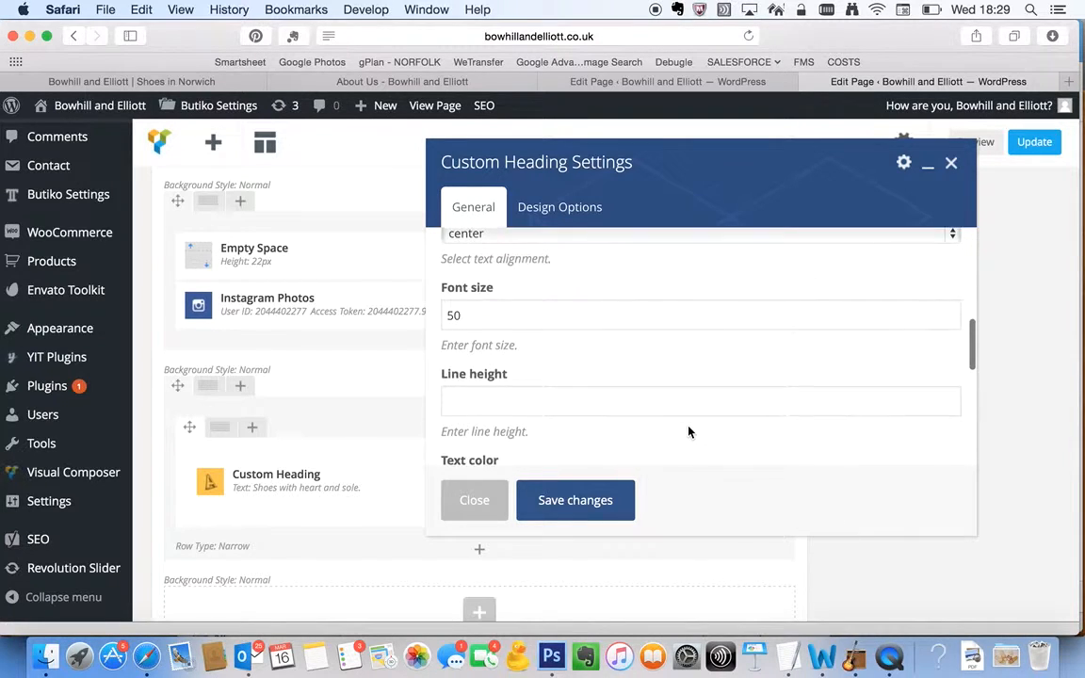
pyautogui.scroll(2, 688, 431)
pyautogui.click(539, 269)
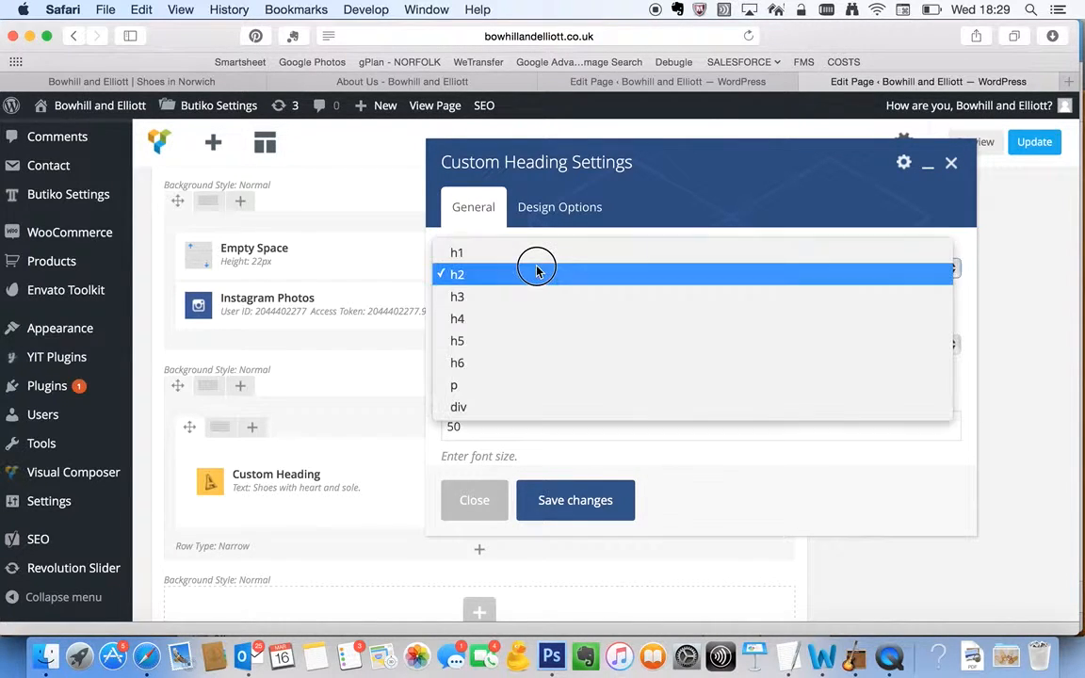
pyautogui.click(537, 271)
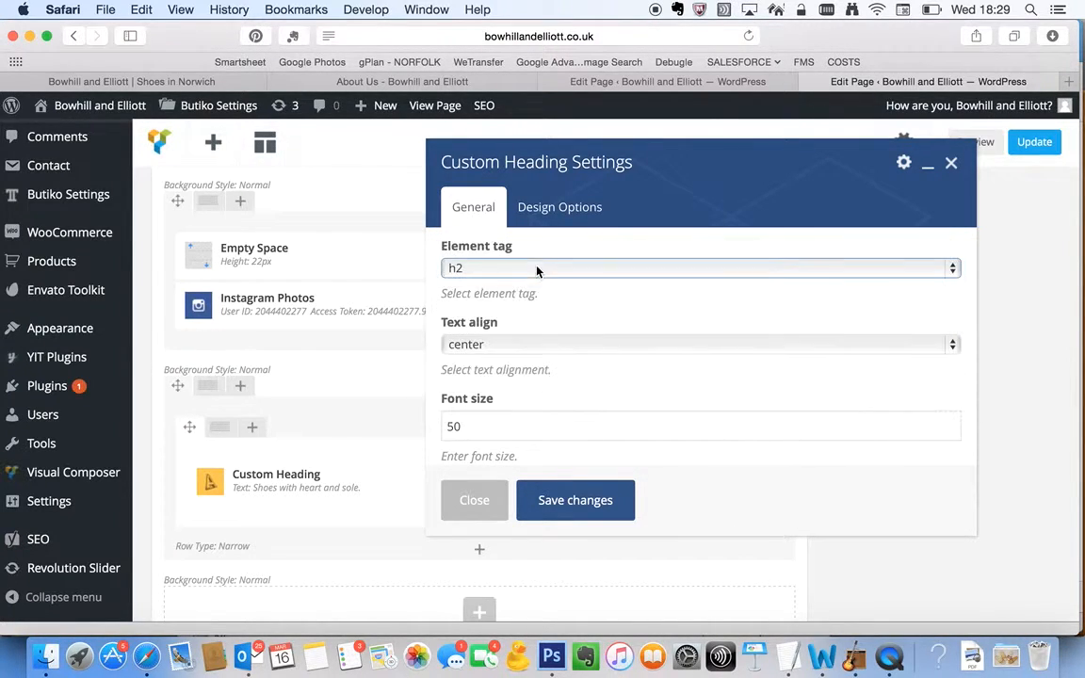
pyautogui.click(535, 345)
pyautogui.click(535, 349)
pyautogui.scroll(-5, 533, 414)
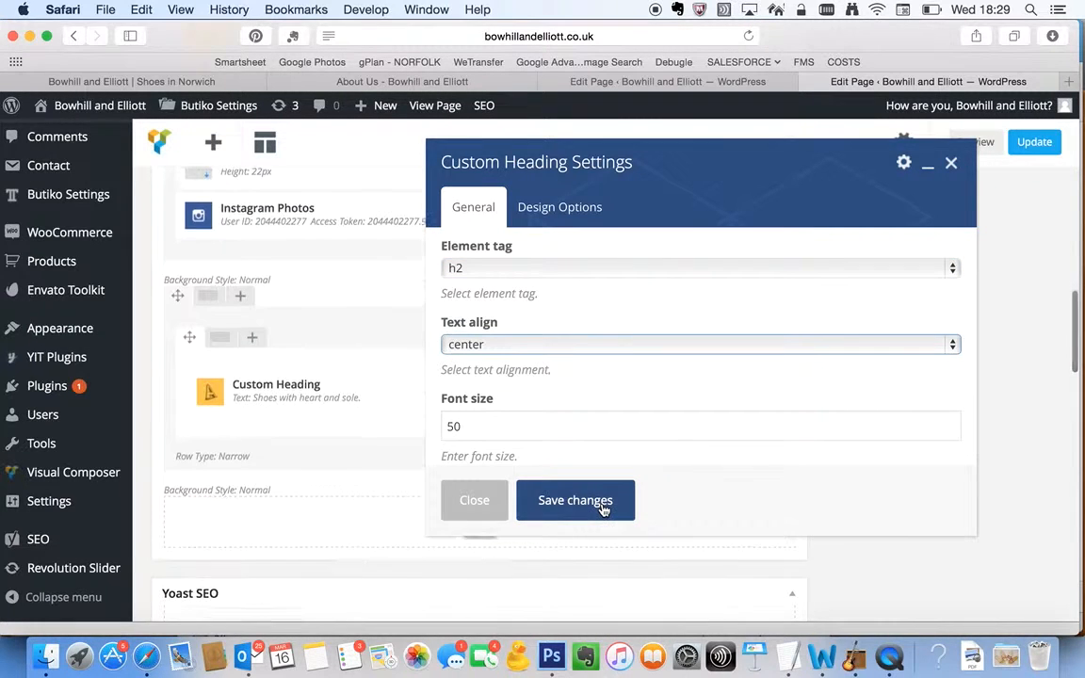
# Check the custom heading's text source options and close its settings without saving
pyautogui.scroll(5, 535, 404)
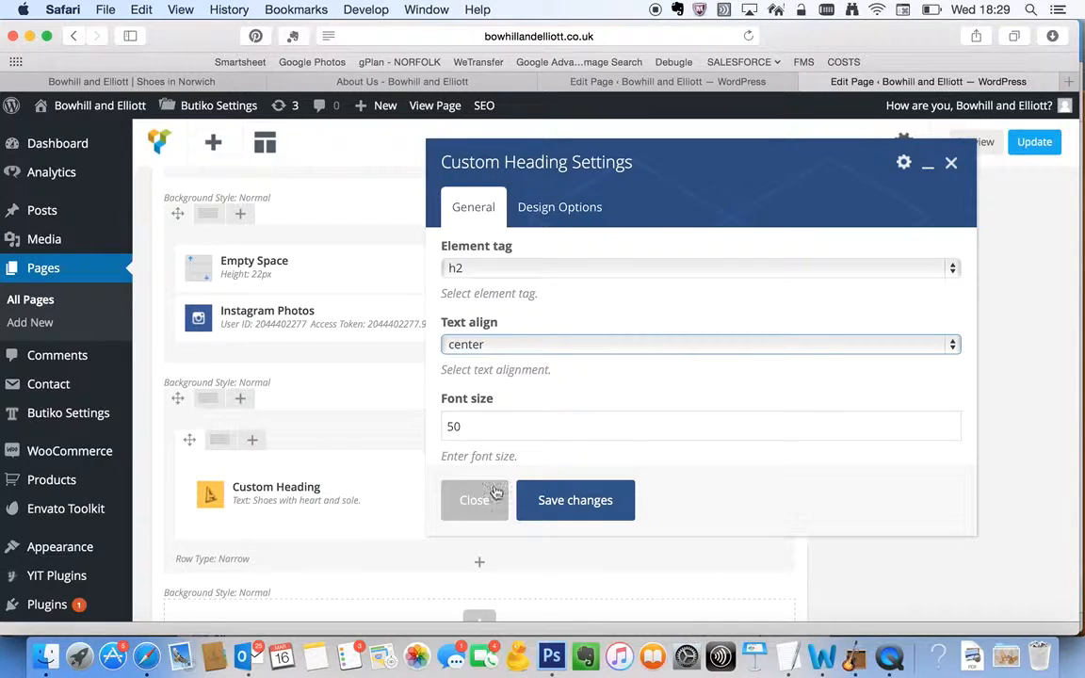
pyautogui.scroll(10, 542, 363)
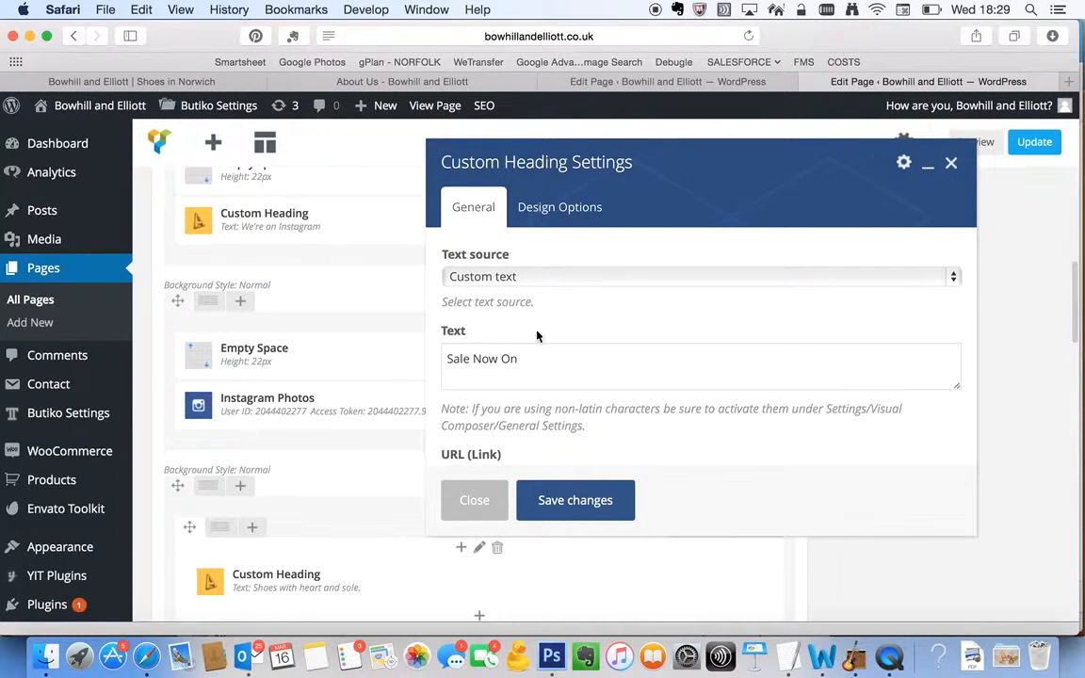
pyautogui.click(530, 276)
pyautogui.click(530, 282)
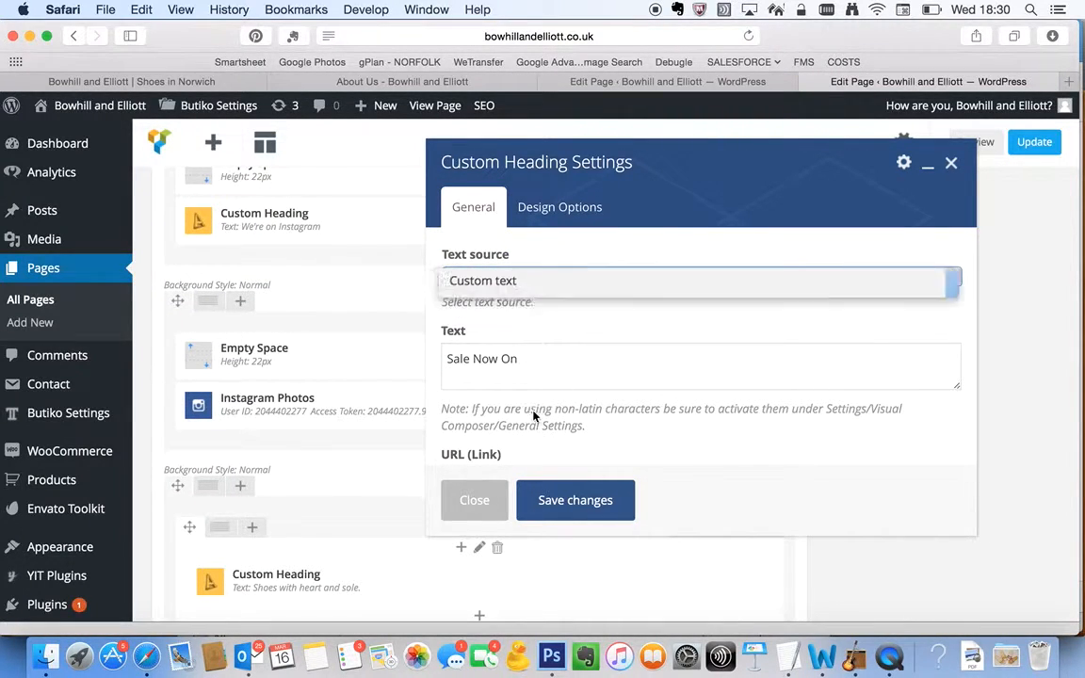
pyautogui.click(476, 504)
# Find the Tabs element in the parallax row and view its "Our History" and "Handmade in Norwich" contents
pyautogui.scroll(-5, 524, 486)
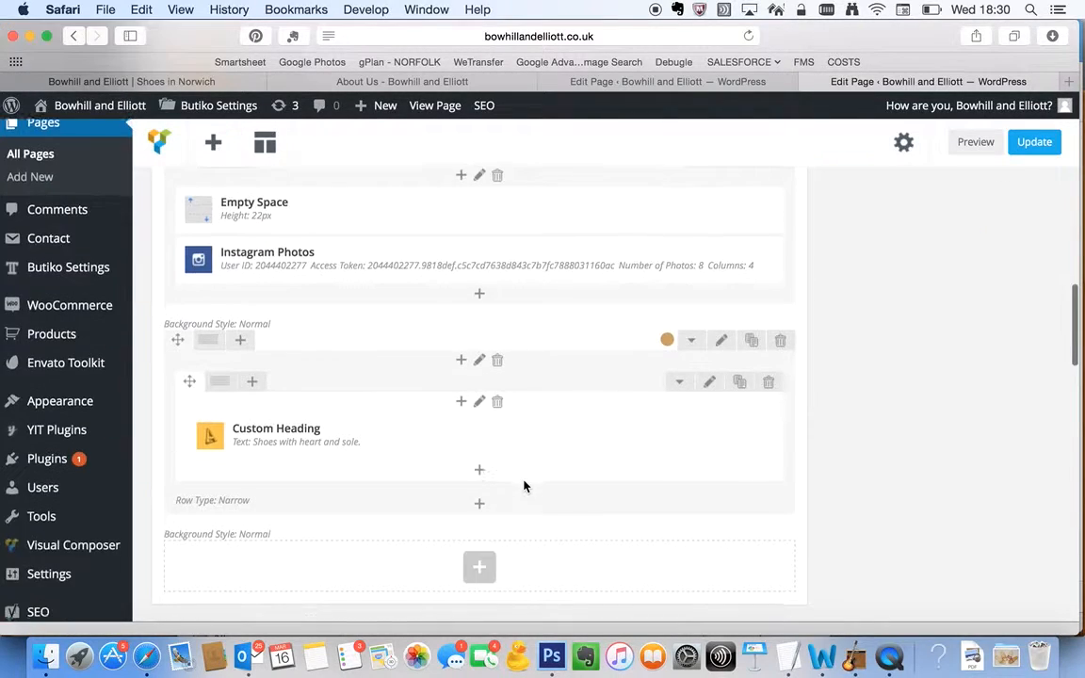
pyautogui.scroll(10, 525, 486)
pyautogui.scroll(5, 524, 485)
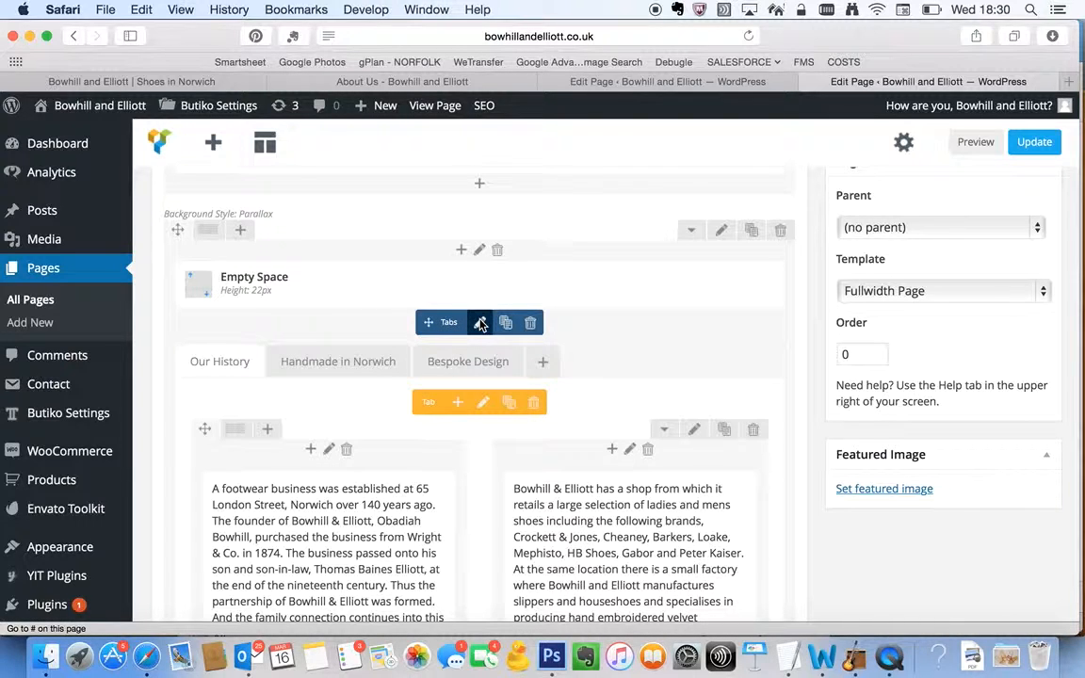
pyautogui.click(222, 361)
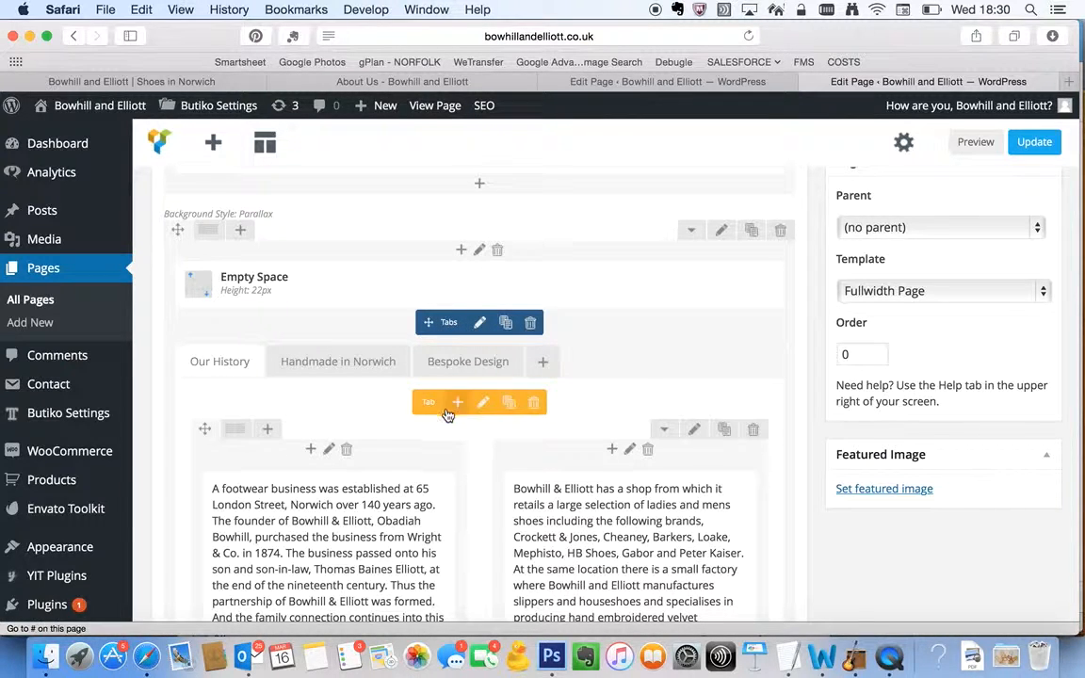
pyautogui.click(353, 361)
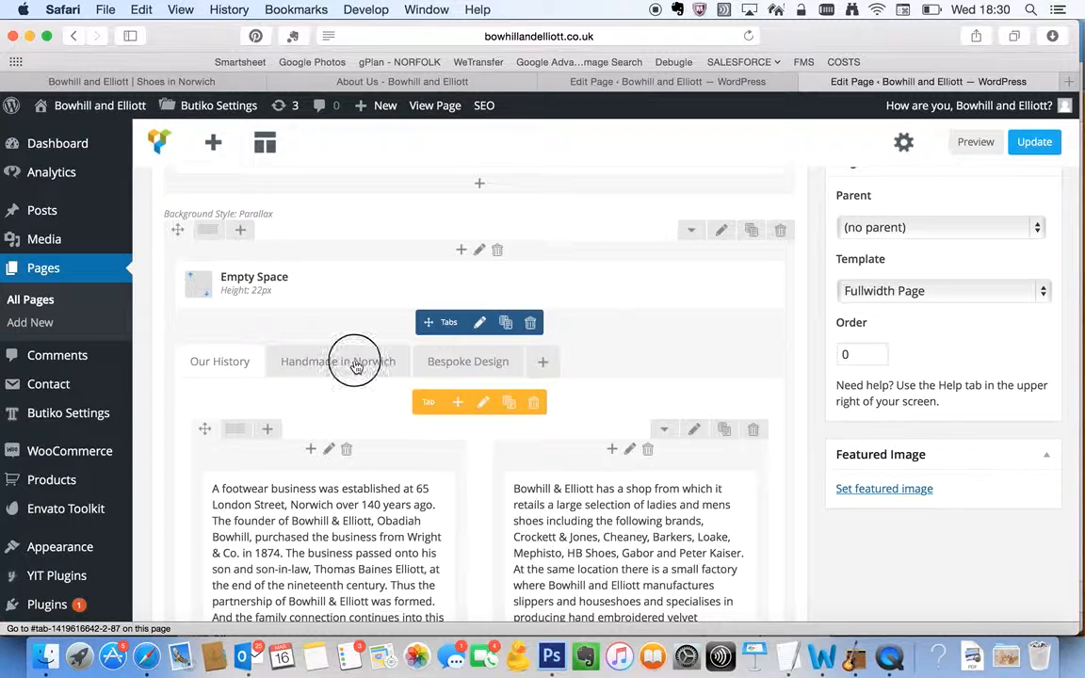
# Inspect the title setting of the "Our History" tab and close it without saving
pyautogui.click(222, 361)
pyautogui.click(483, 403)
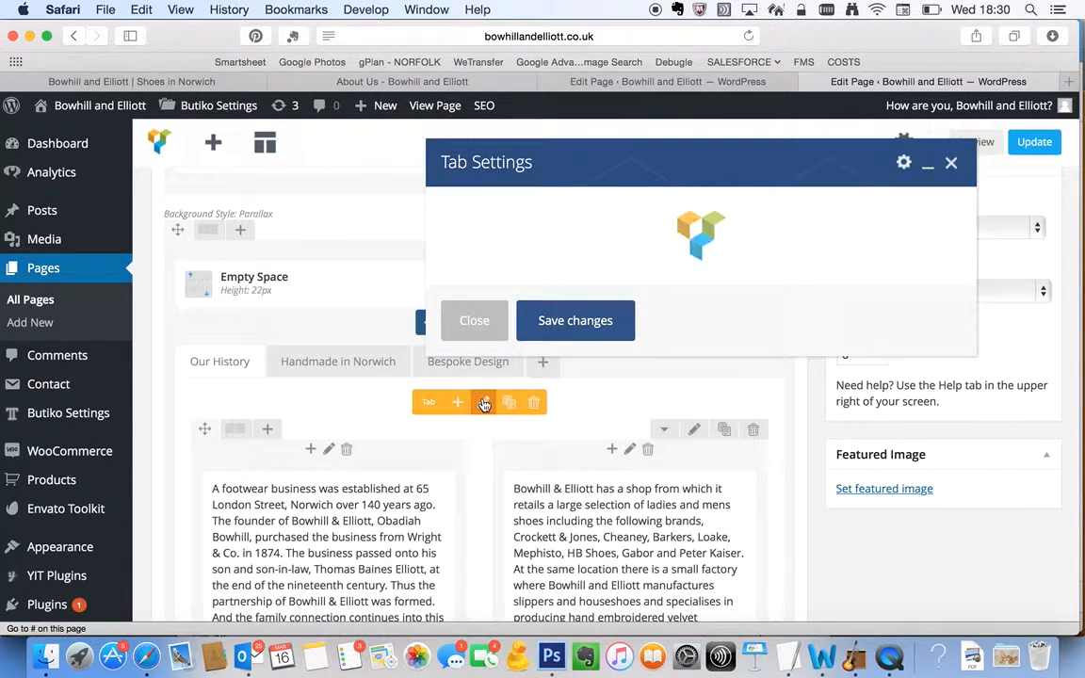
pyautogui.scroll(-1, 568, 281)
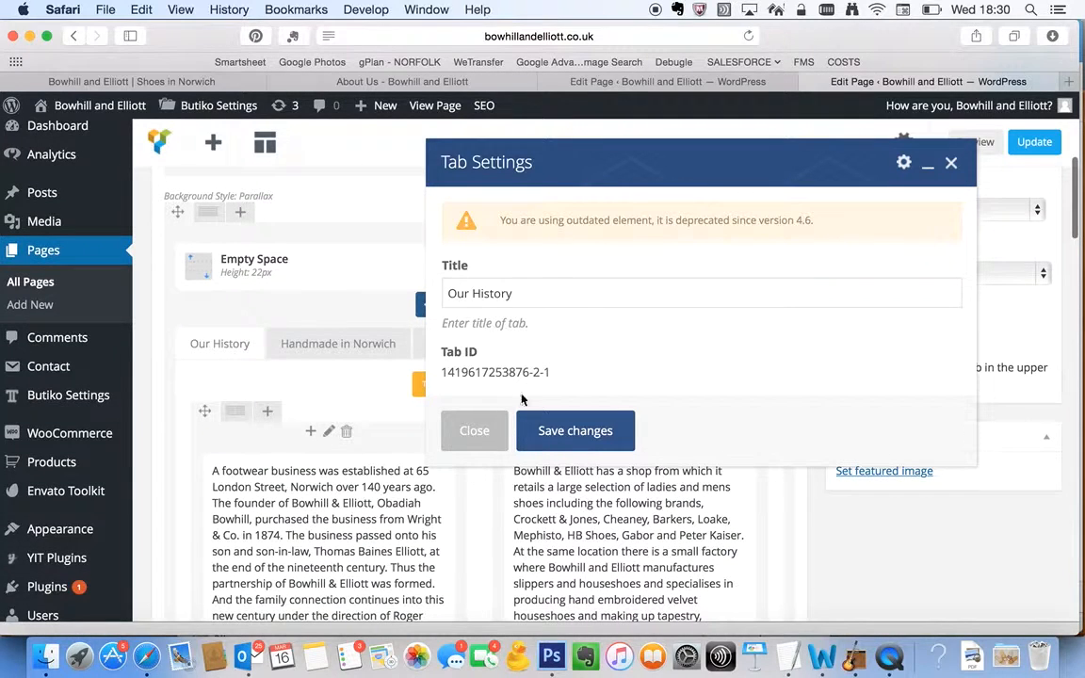
pyautogui.click(484, 431)
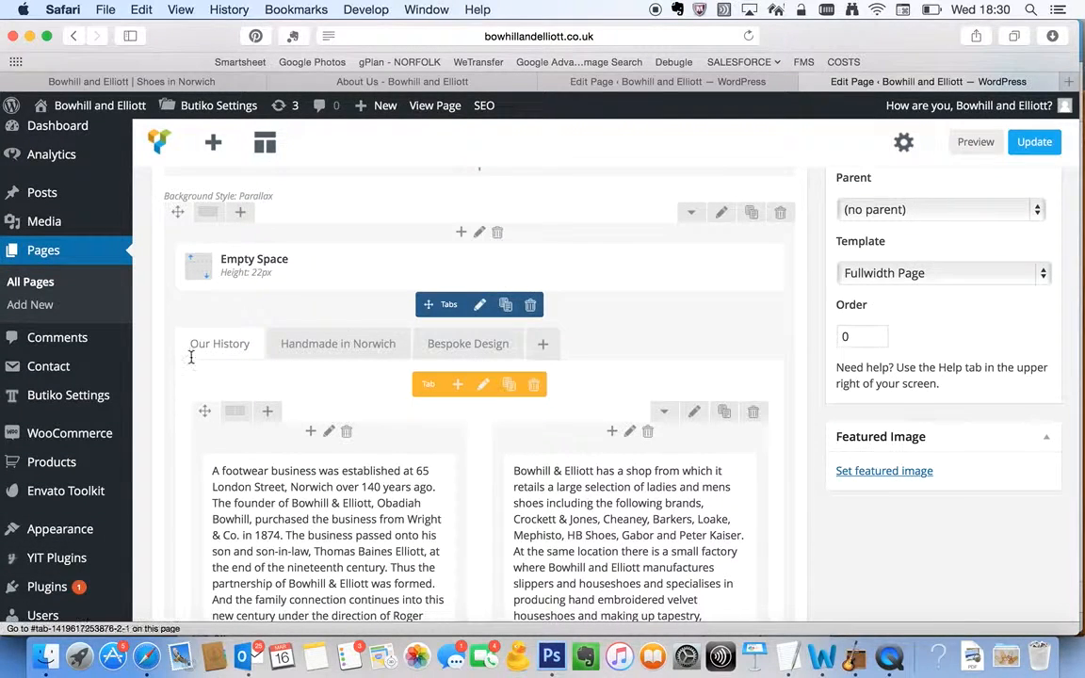
# Inspect the title setting of the "Handmade in Norwich" tab and close it without saving
pyautogui.click(330, 343)
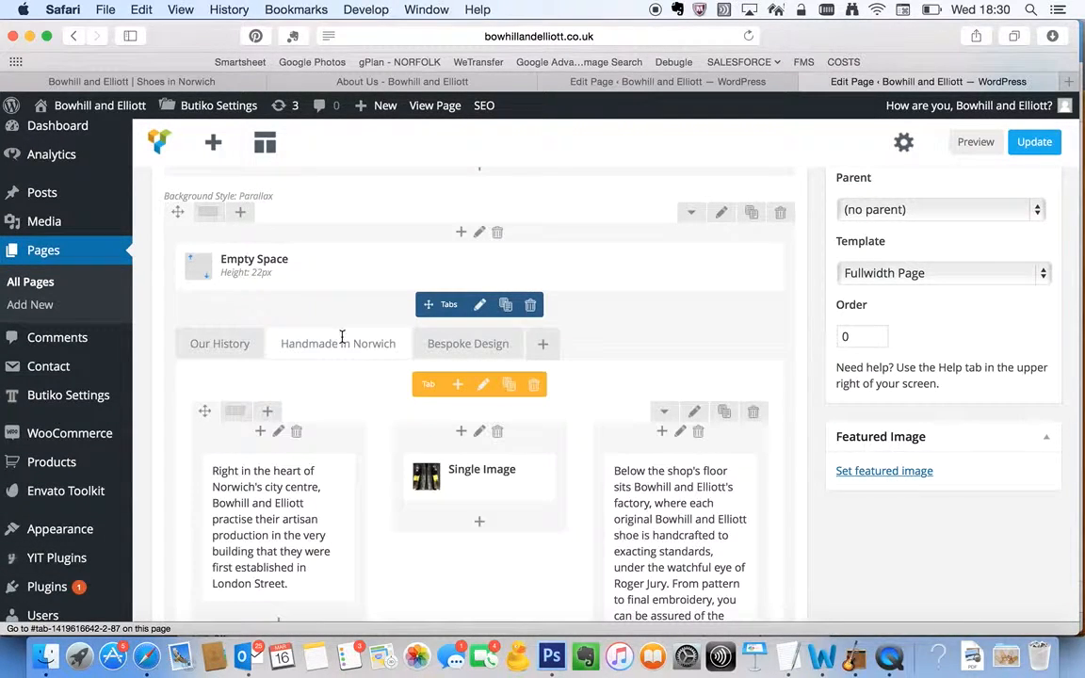
pyautogui.click(481, 386)
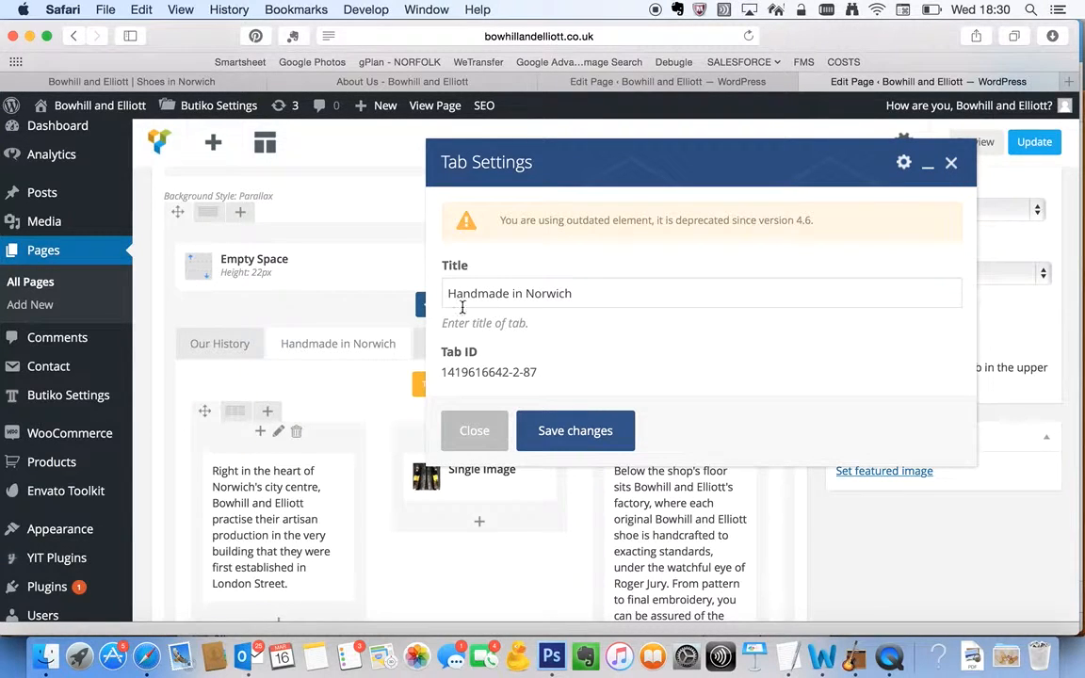
pyautogui.tripleClick(537, 295)
pyautogui.click(476, 424)
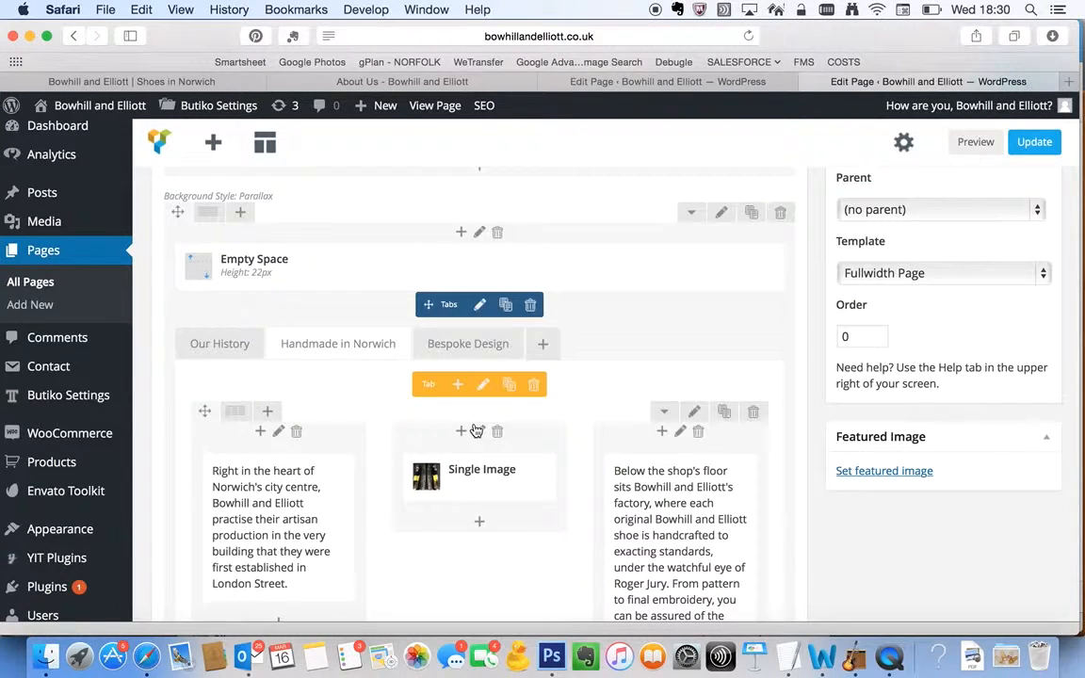
# Inspect the title setting of the "Bespoke Design" tab and close it without saving
pyautogui.click(479, 346)
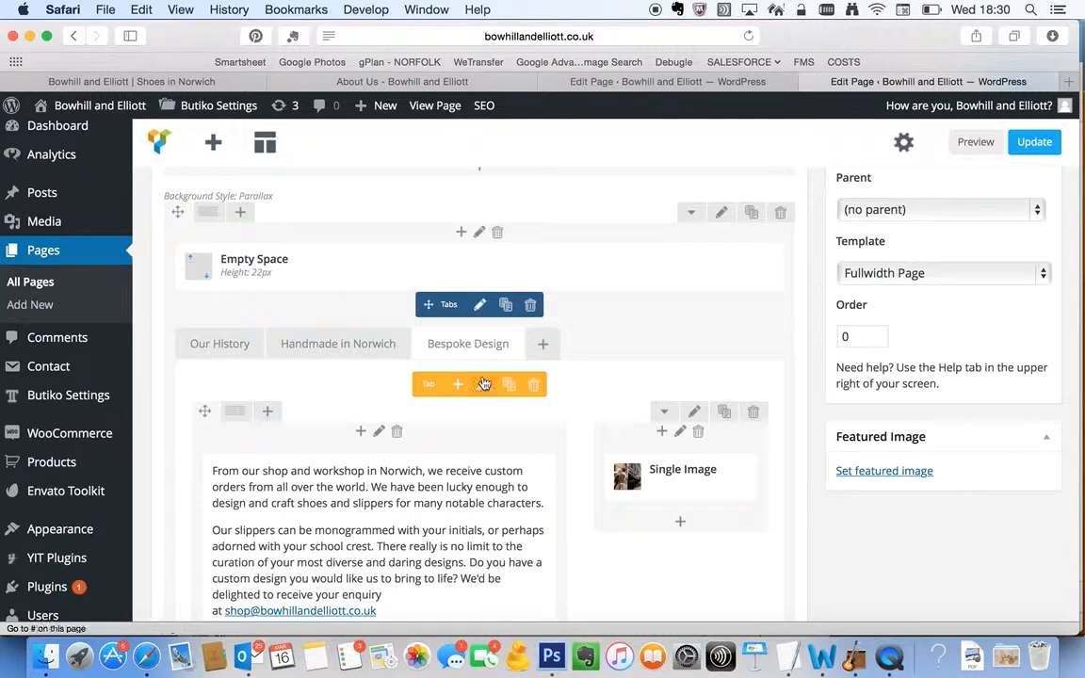
pyautogui.click(482, 384)
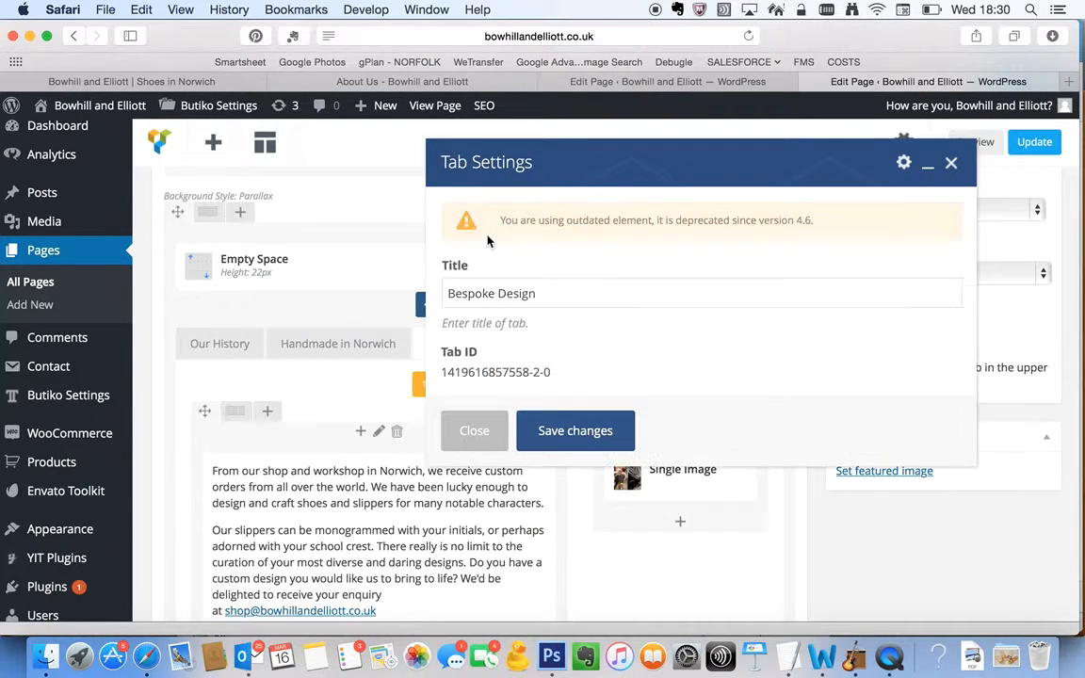
pyautogui.click(499, 292)
pyautogui.tripleClick(500, 292)
pyautogui.click(476, 430)
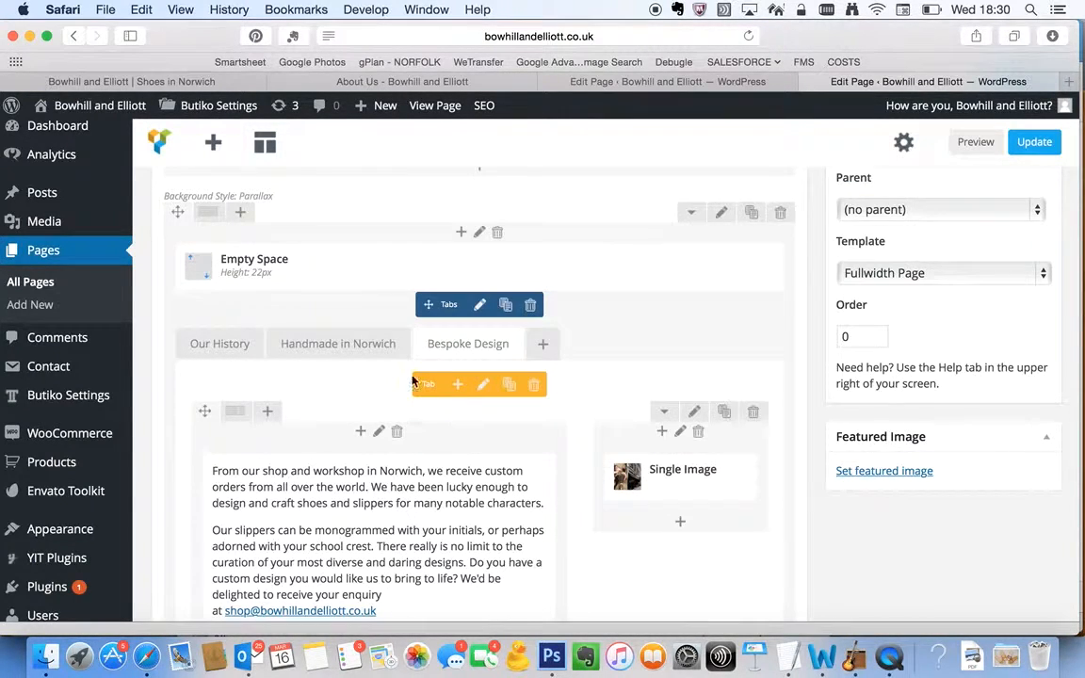
# Try a three-column layout on the row inside the "Our History" tab, and return it to two columns
pyautogui.scroll(-2, 414, 395)
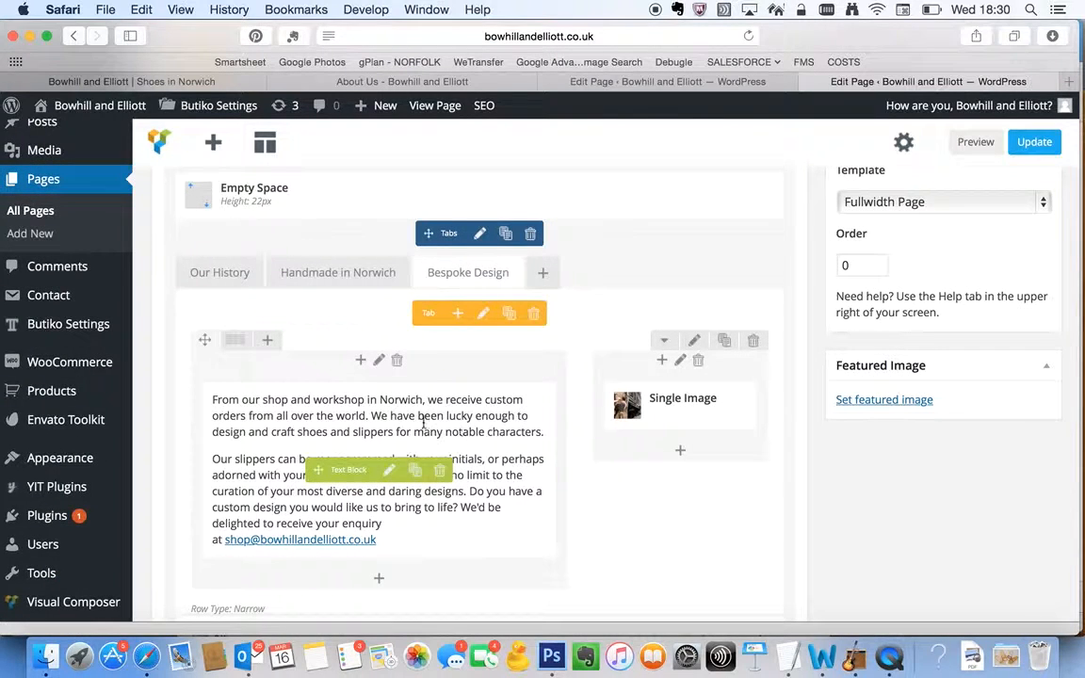
pyautogui.click(225, 272)
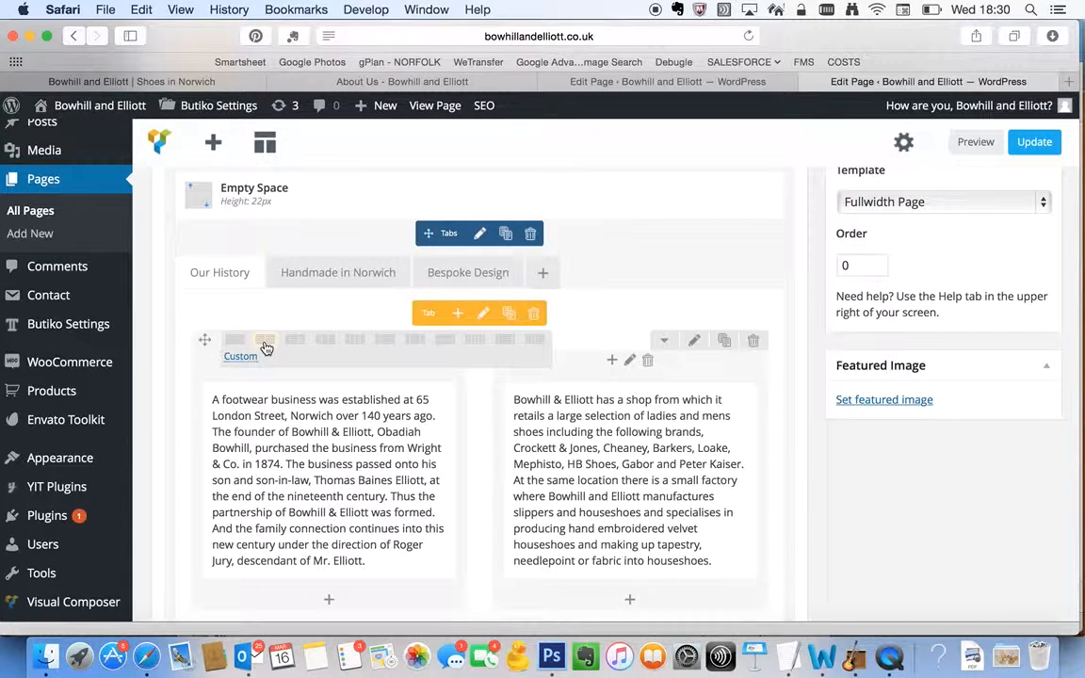
pyautogui.click(325, 339)
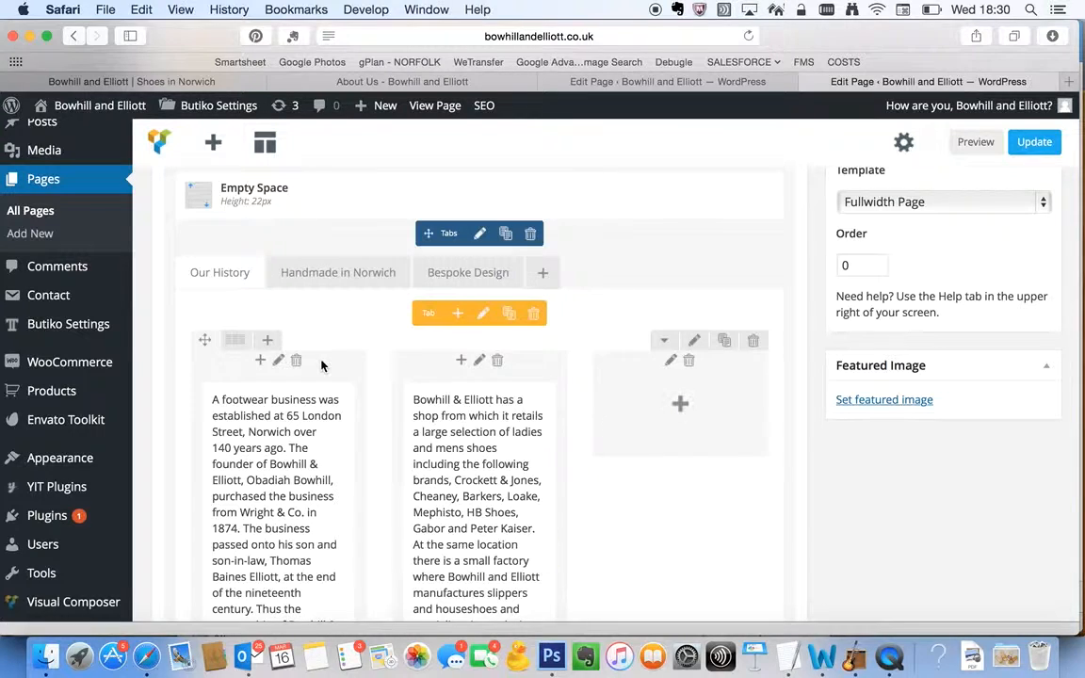
pyautogui.click(265, 341)
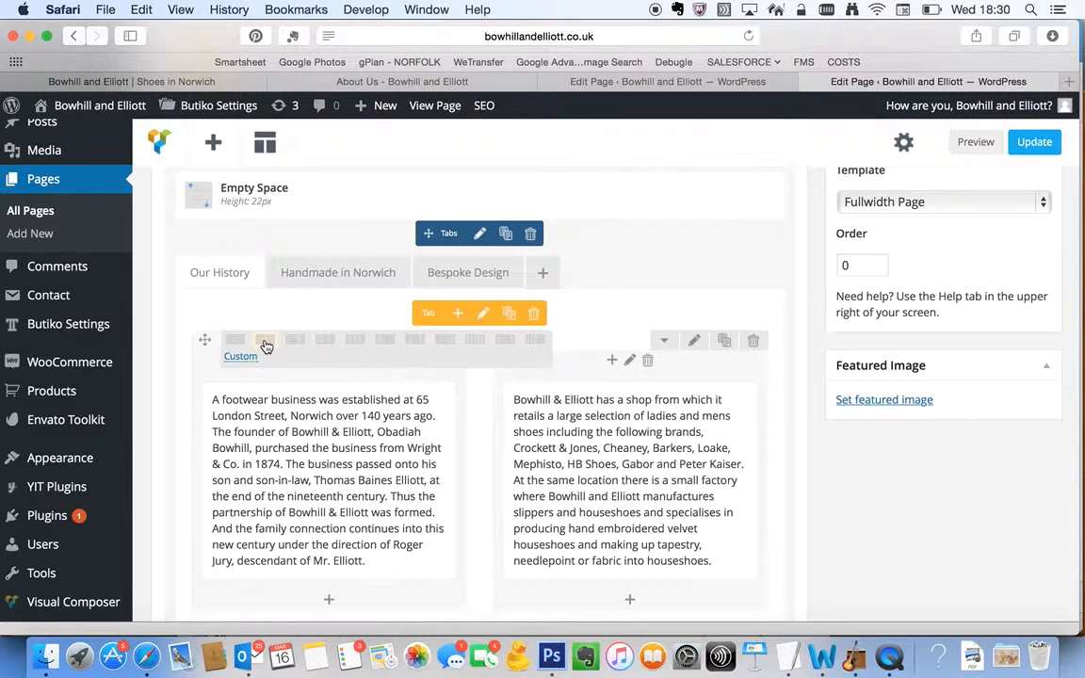
# Change the row inside the "Handmade in Norwich" tab to a layout of four equal columns
pyautogui.scroll(-2, 347, 429)
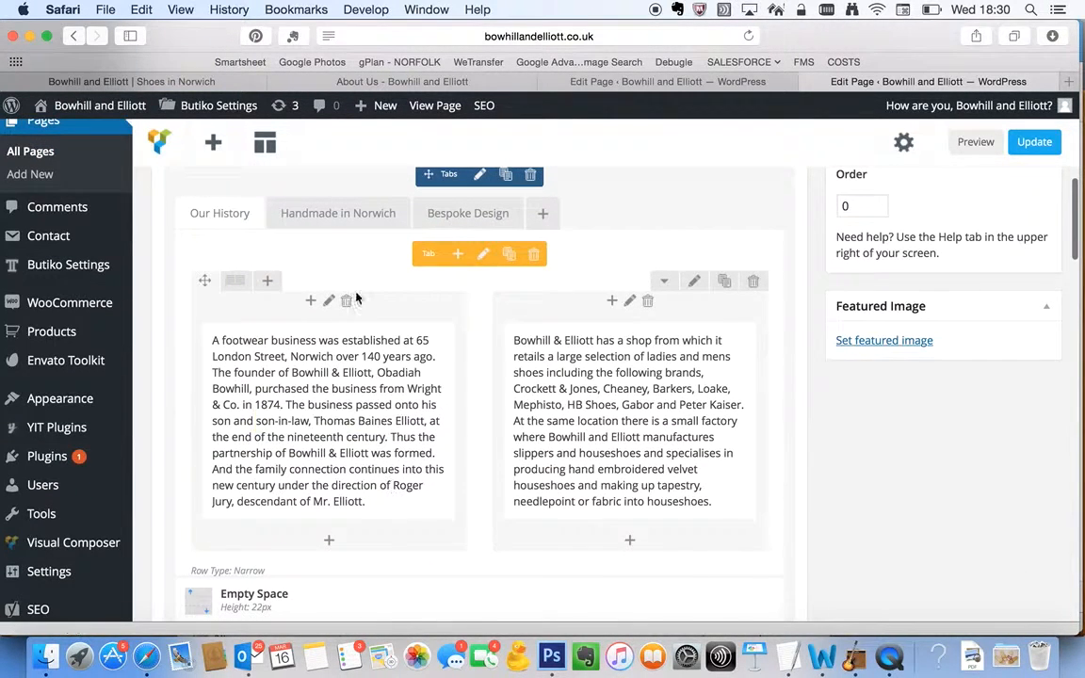
pyautogui.click(346, 212)
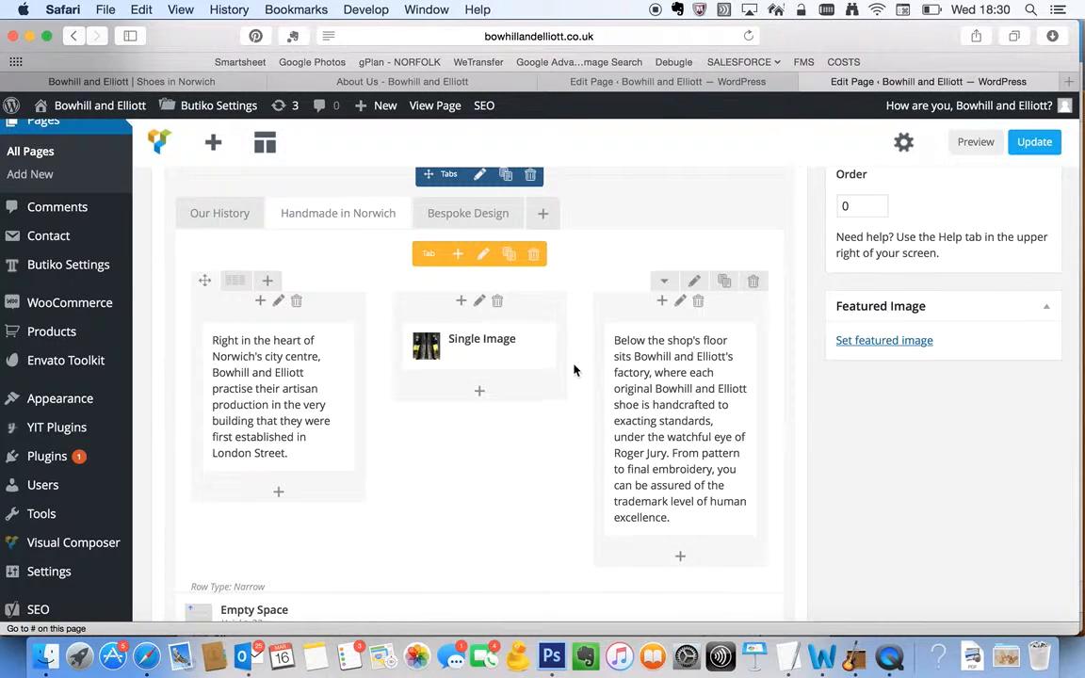
pyautogui.moveTo(232, 282)
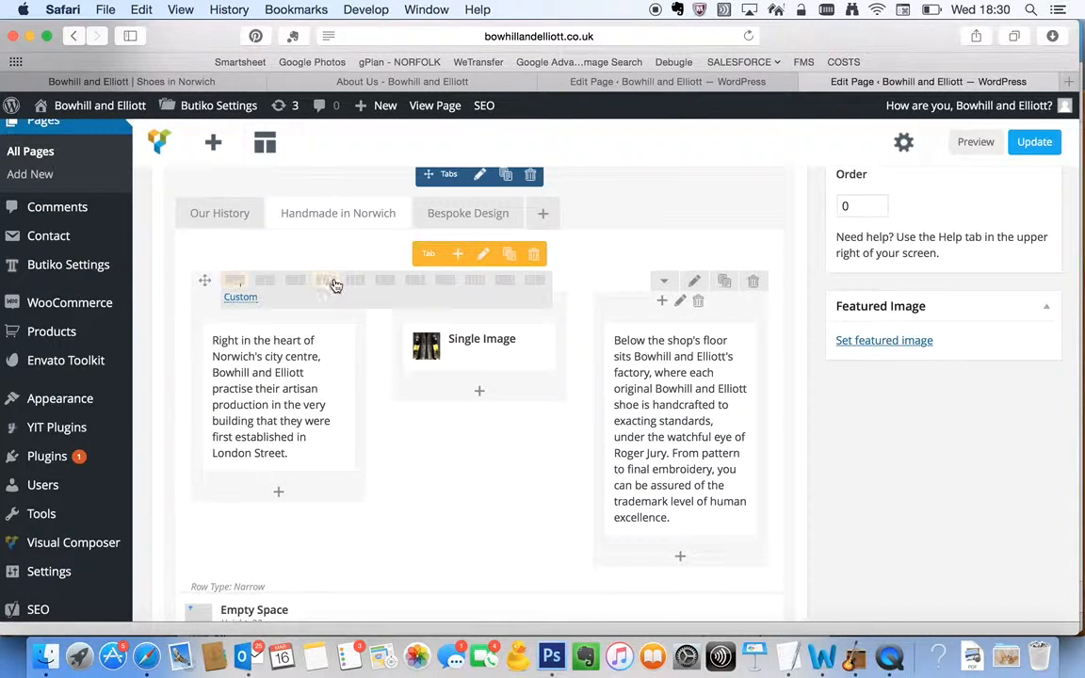
pyautogui.click(357, 284)
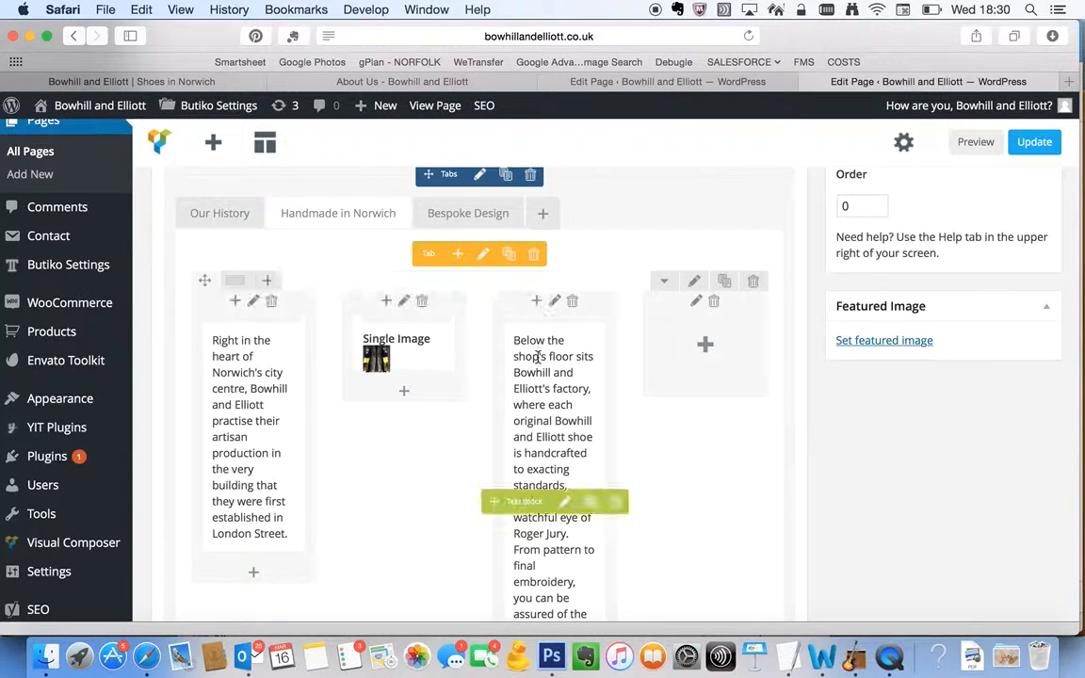
# Return the row inside the "Handmade in Norwich" tab to three equal columns
pyautogui.moveTo(240, 282)
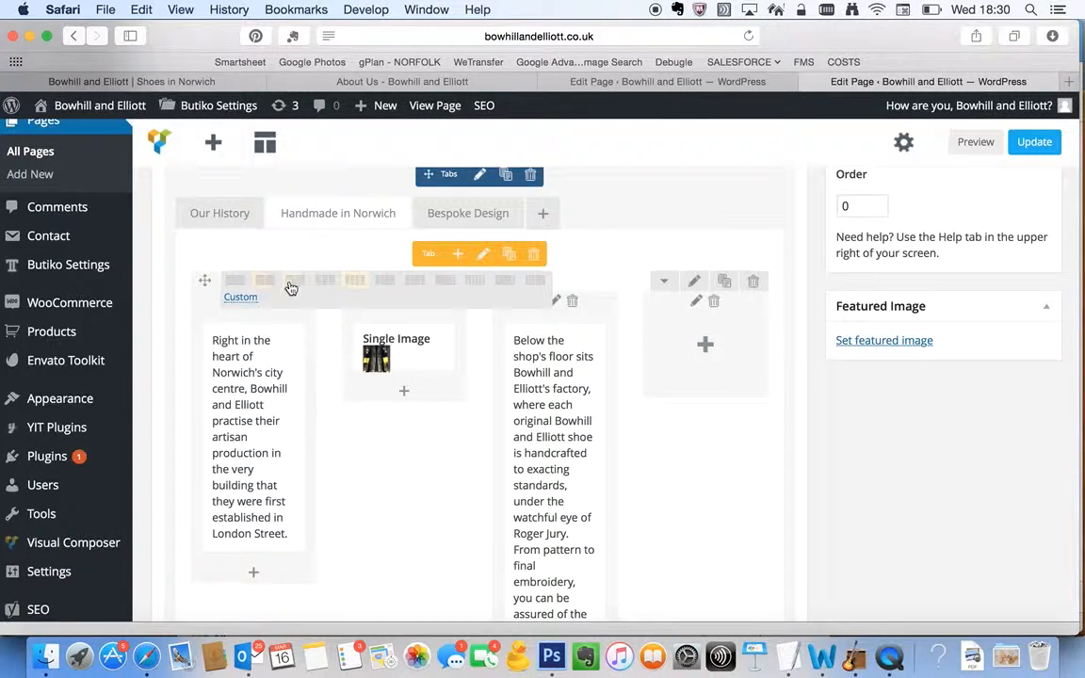
pyautogui.click(323, 288)
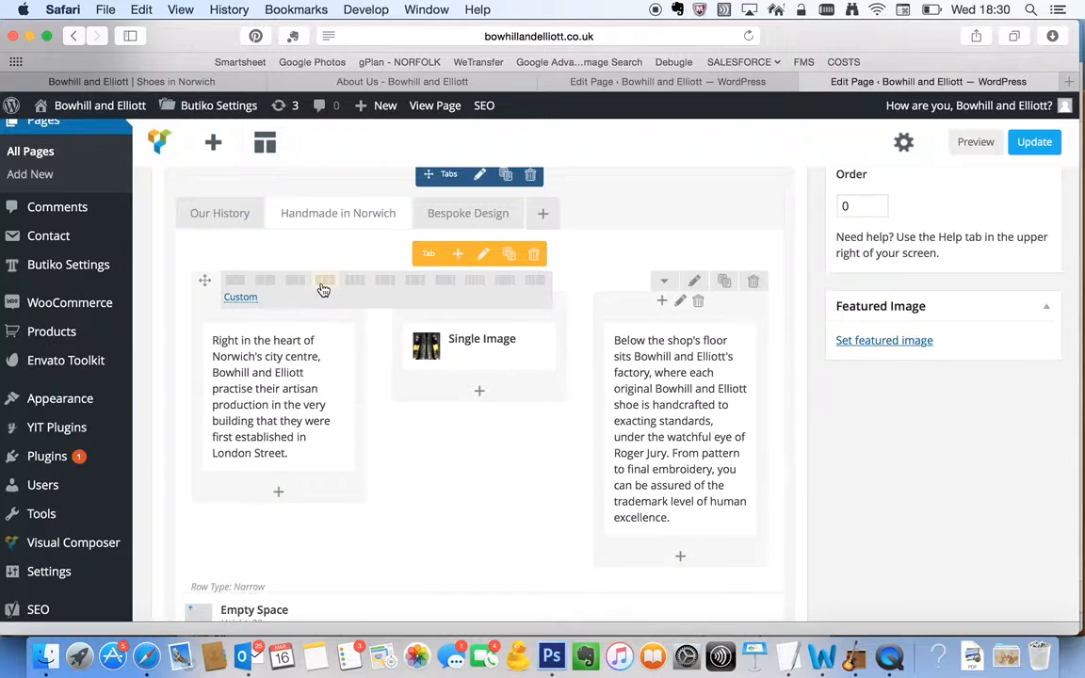
# Try a one-quarter plus three-quarters layout on the row inside the "Bespoke Design" tab, and return it to two-thirds plus one-third
pyautogui.click(461, 214)
pyautogui.moveTo(233, 285)
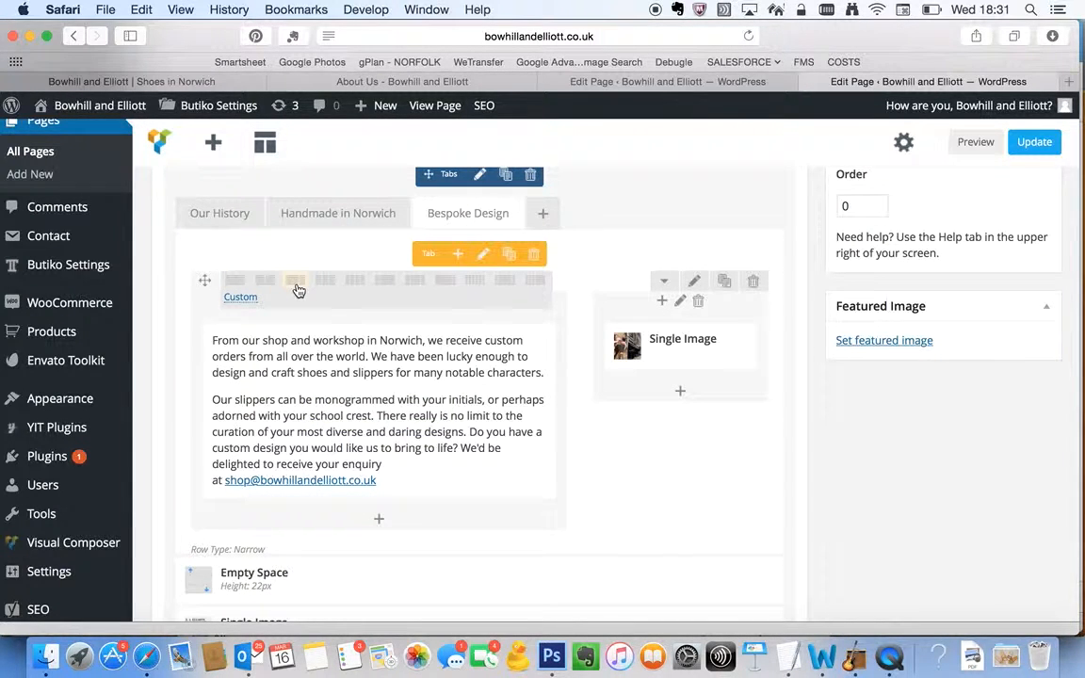
pyautogui.click(387, 290)
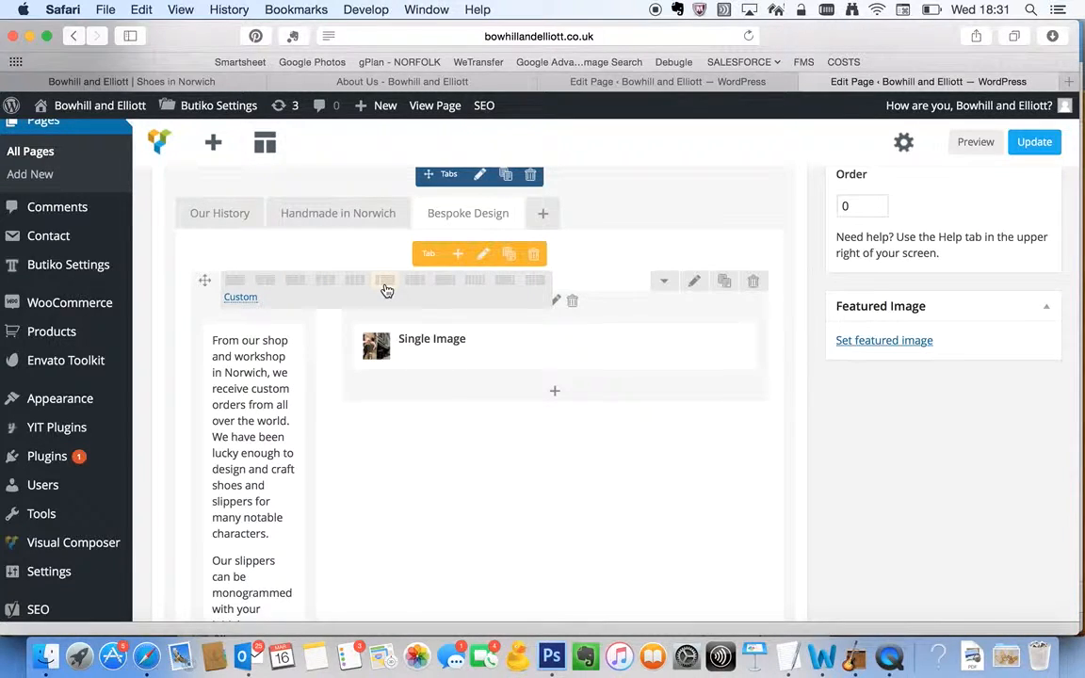
pyautogui.click(294, 284)
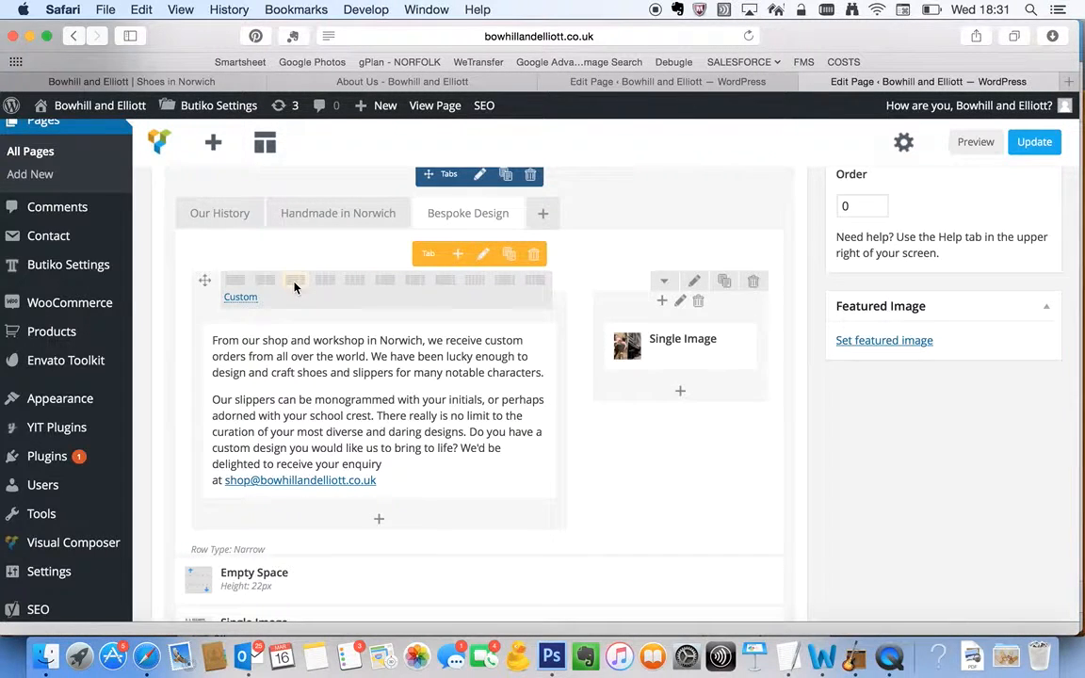
# Change the row inside the "Bespoke Design" tab to a layout of three equal columns
pyautogui.scroll(10, 293, 287)
pyautogui.scroll(-8, 294, 287)
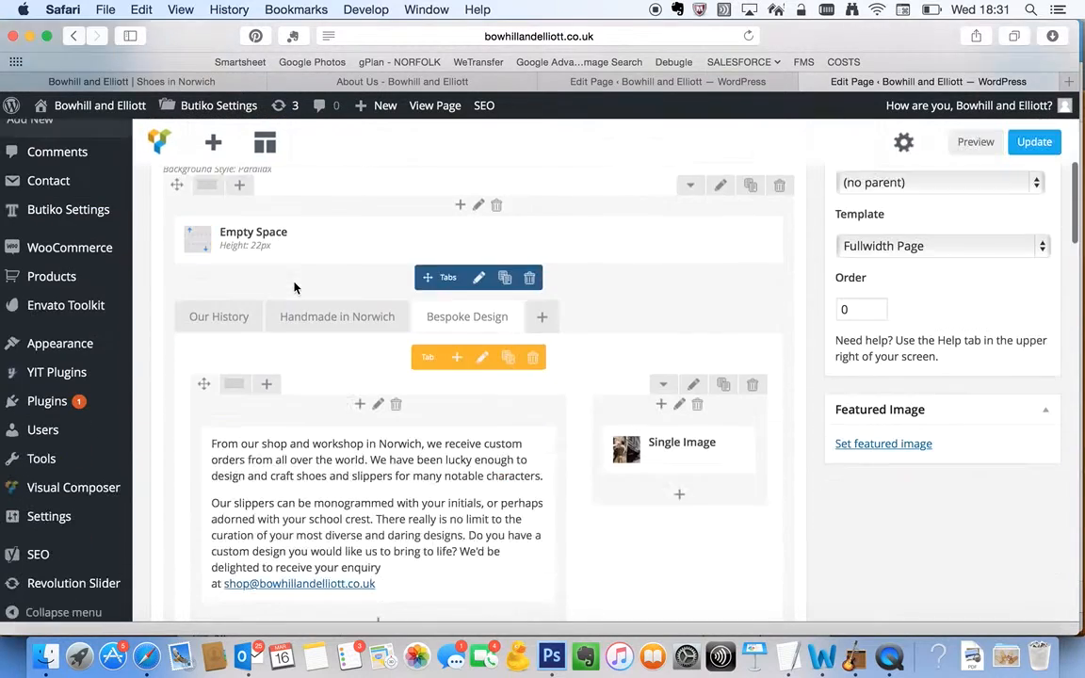
pyautogui.scroll(-4, 293, 287)
pyautogui.scroll(1, 293, 287)
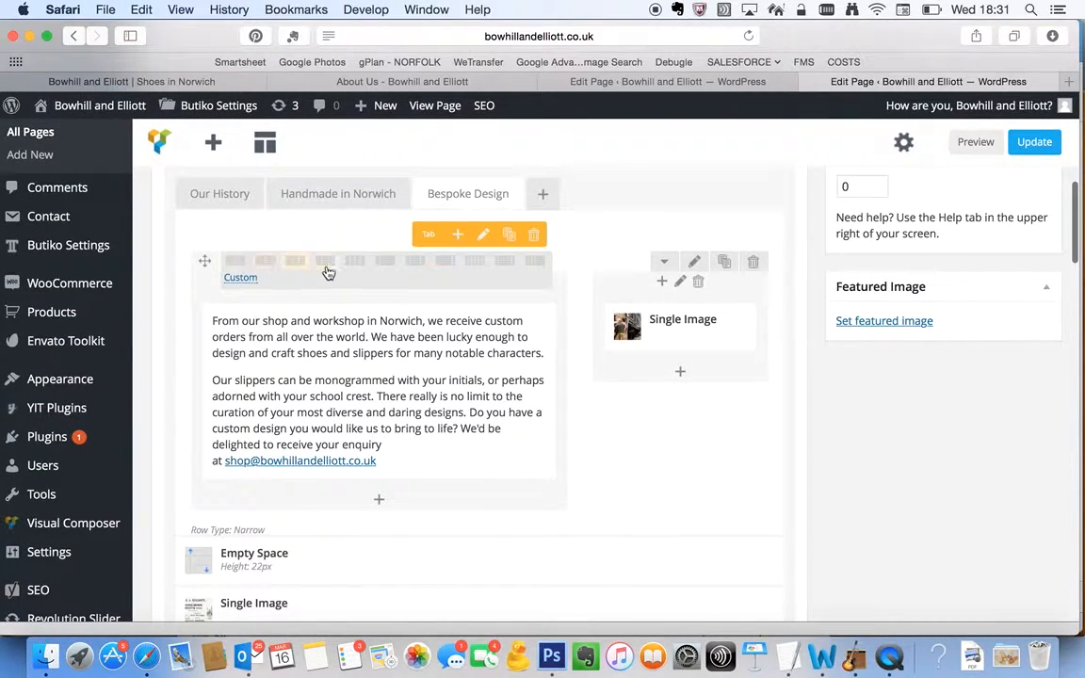
pyautogui.click(326, 268)
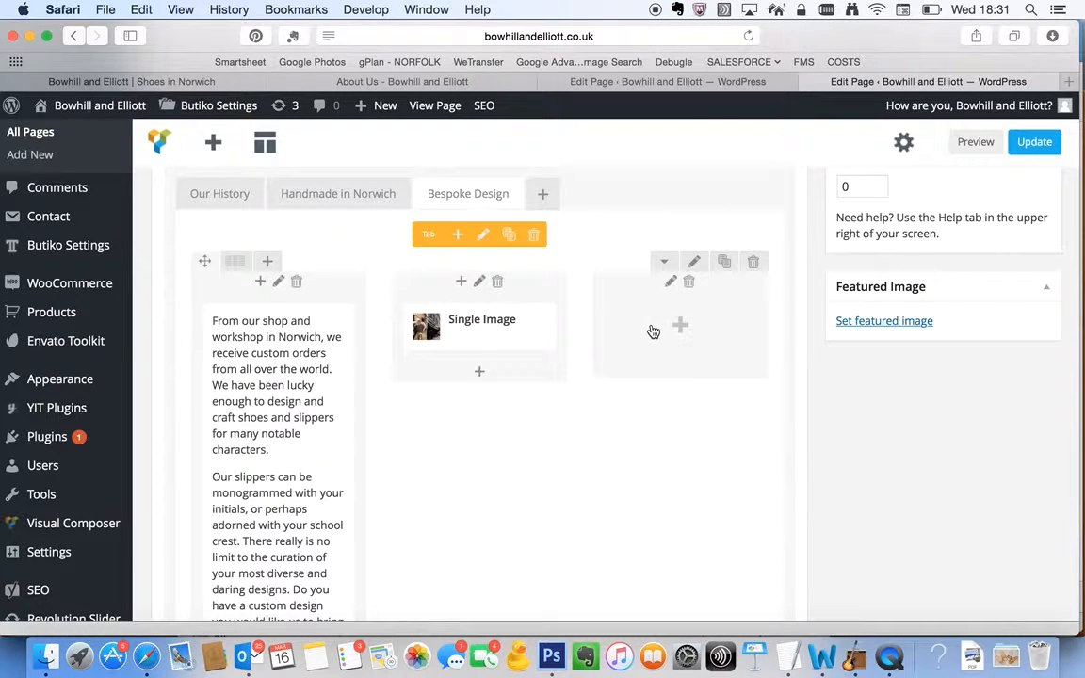
# Browse the elements that can be added to the row's empty third column, filtering them by "imag" and clearing the filter
pyautogui.click(682, 327)
pyautogui.scroll(-3, 666, 425)
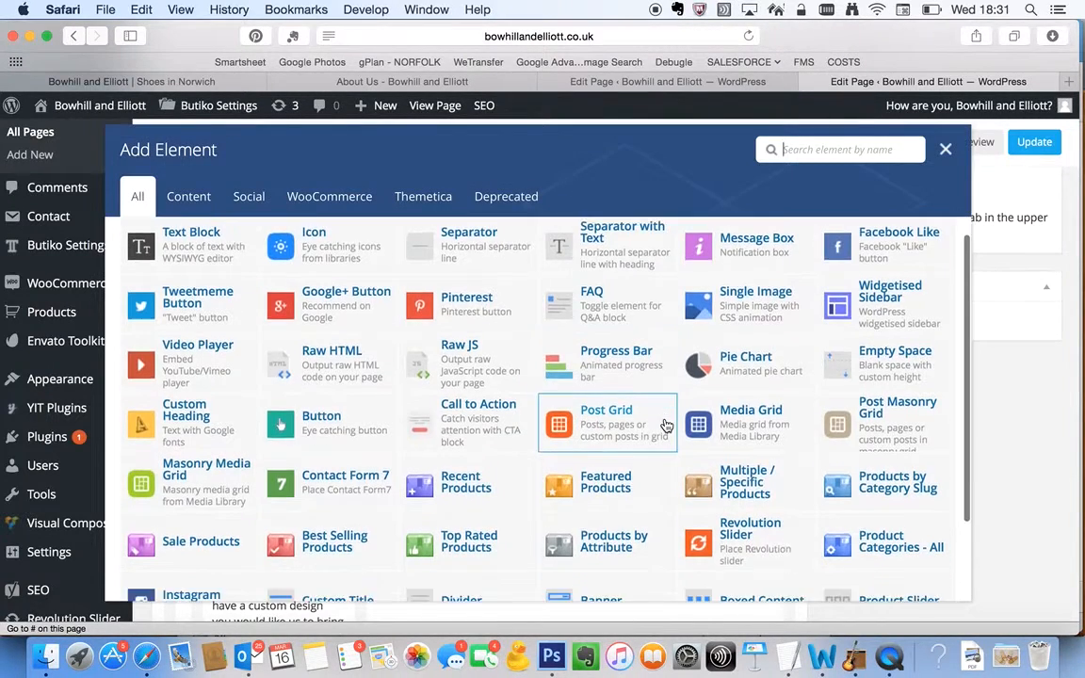
pyautogui.scroll(3, 665, 426)
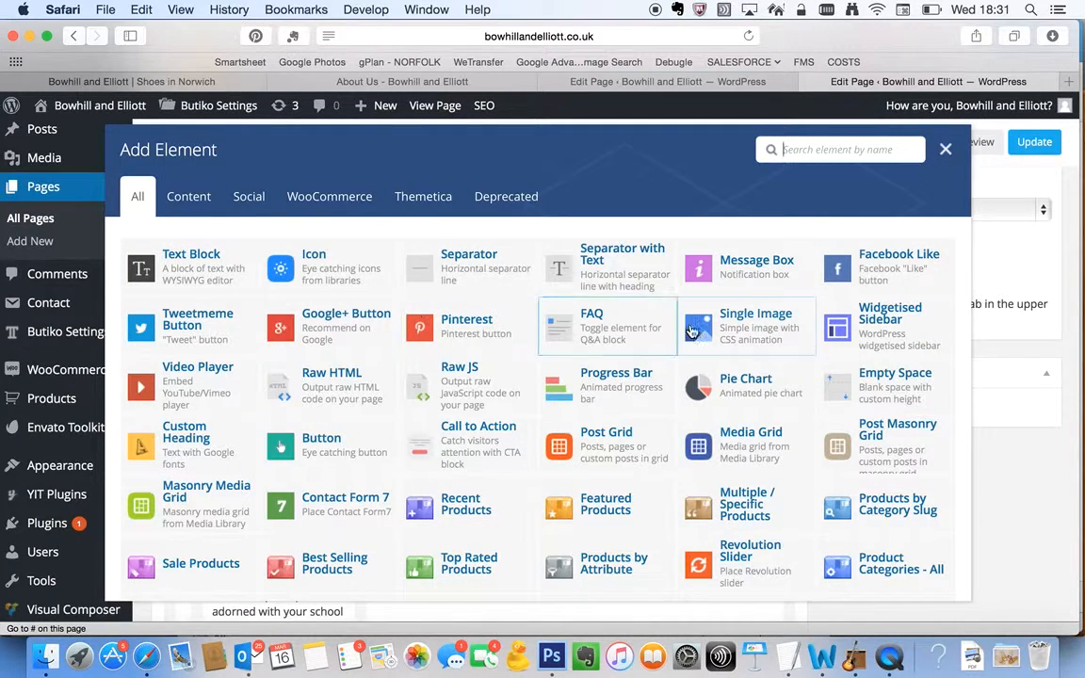
pyautogui.write('imag')
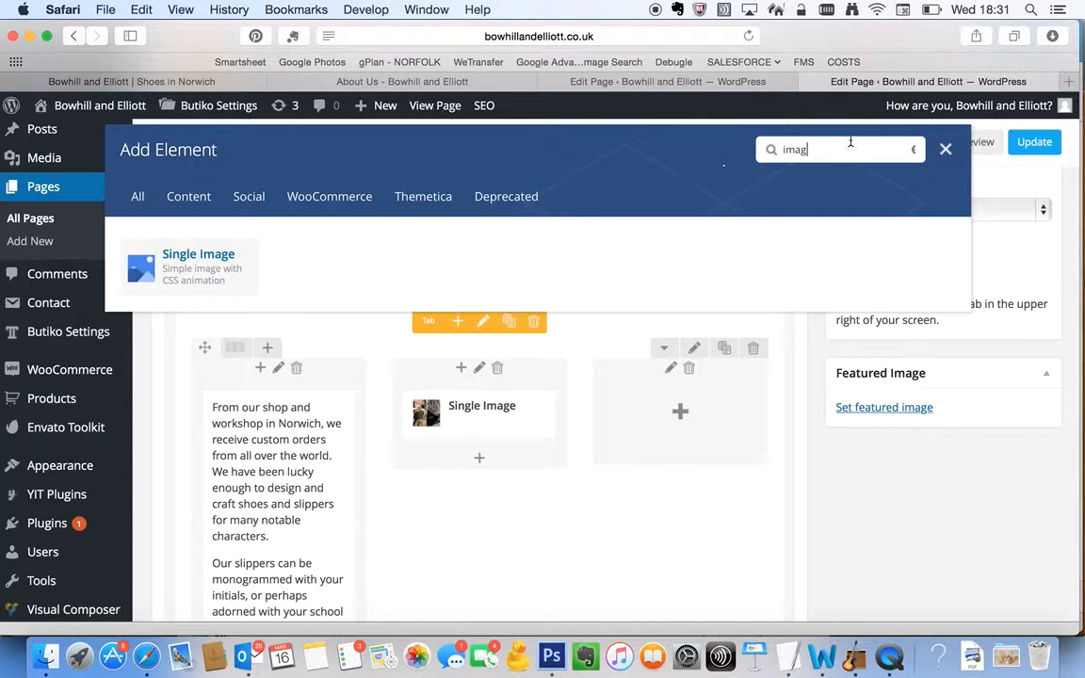
pyautogui.doubleClick(913, 150)
pyautogui.press('BackSpace')
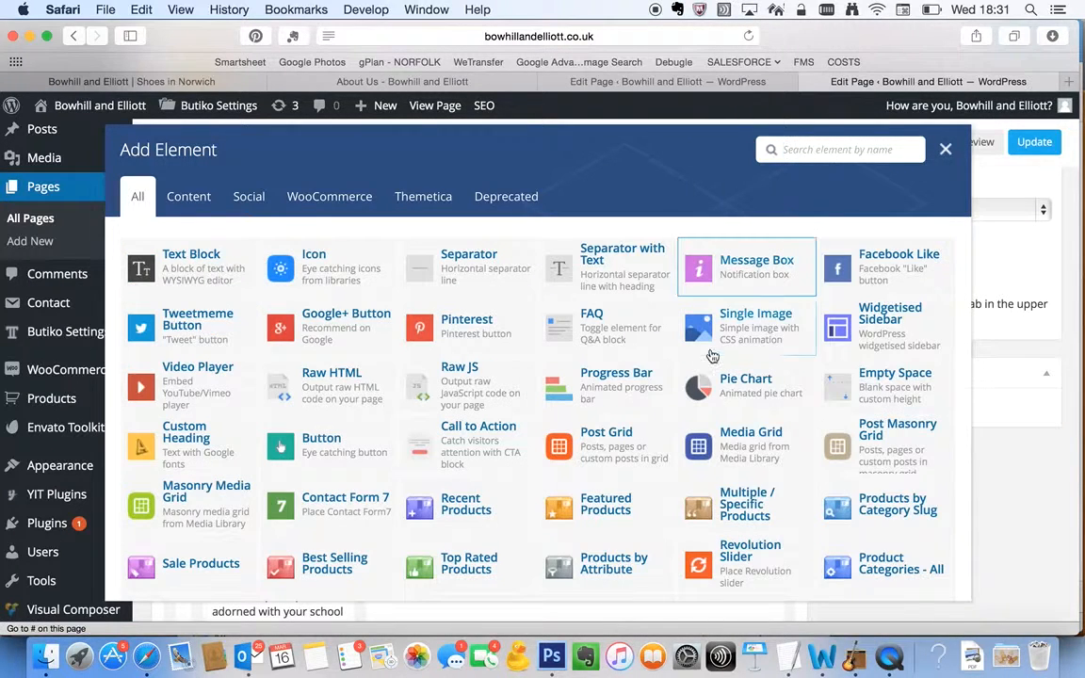
pyautogui.scroll(-1, 710, 357)
pyautogui.scroll(-2, 710, 357)
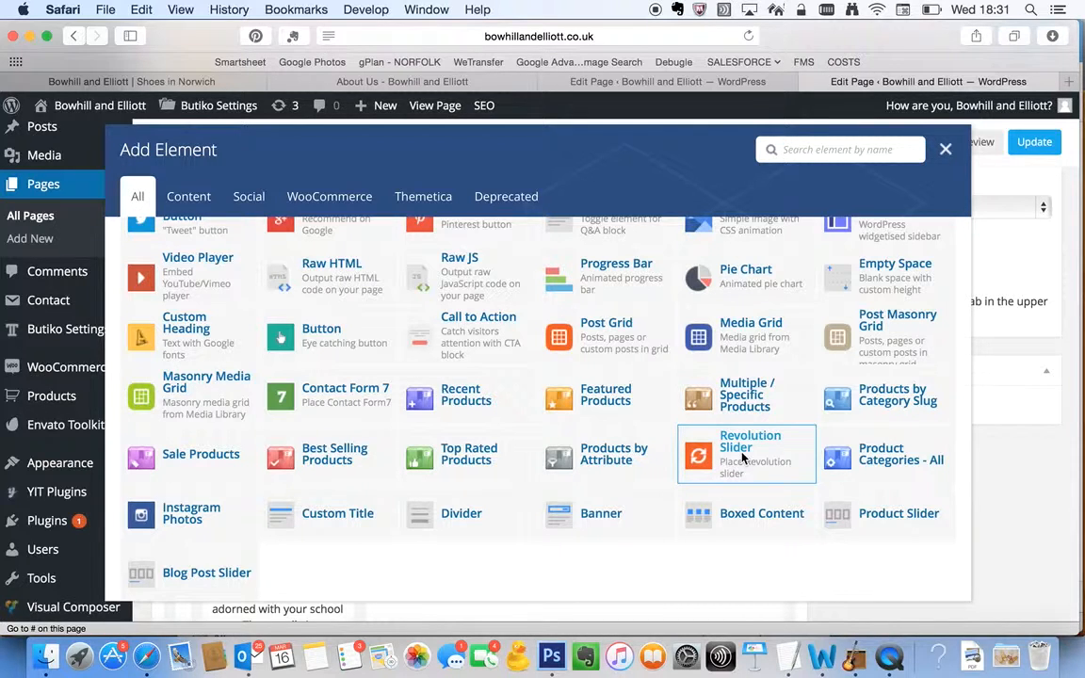
pyautogui.scroll(-1, 719, 473)
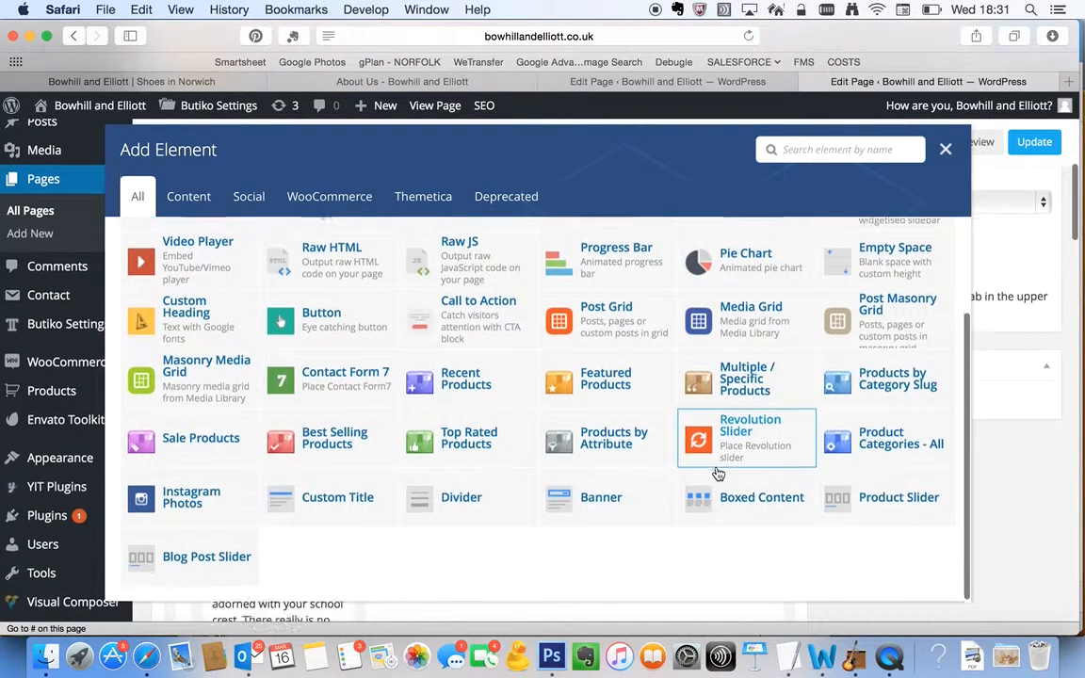
pyautogui.scroll(1, 718, 473)
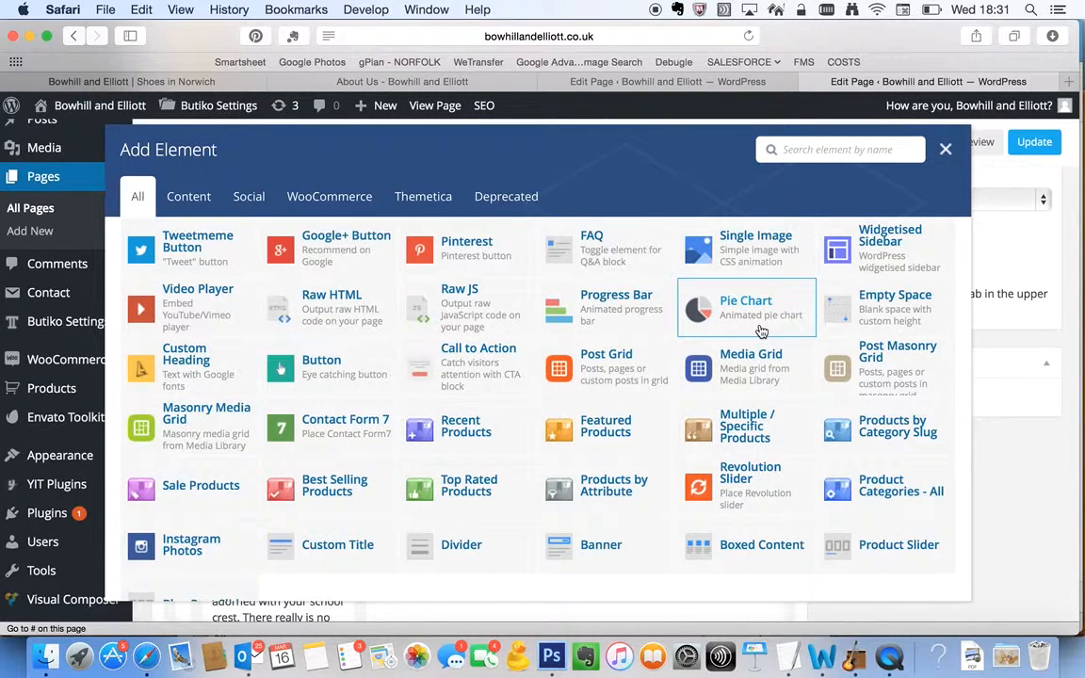
pyautogui.scroll(2, 396, 376)
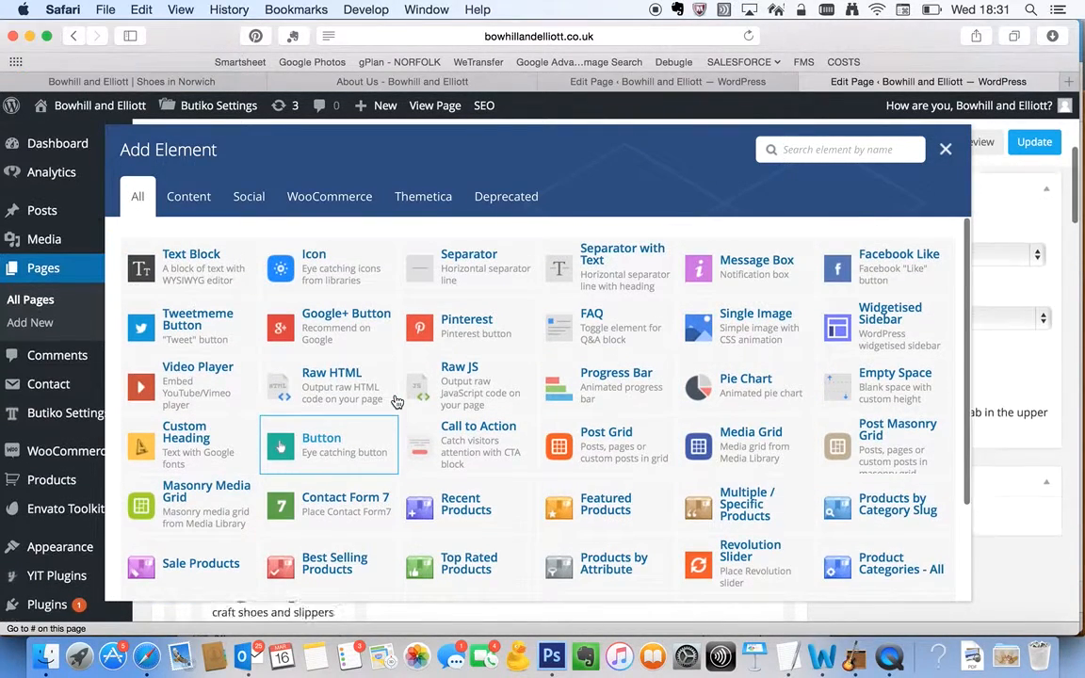
pyautogui.scroll(1, 395, 402)
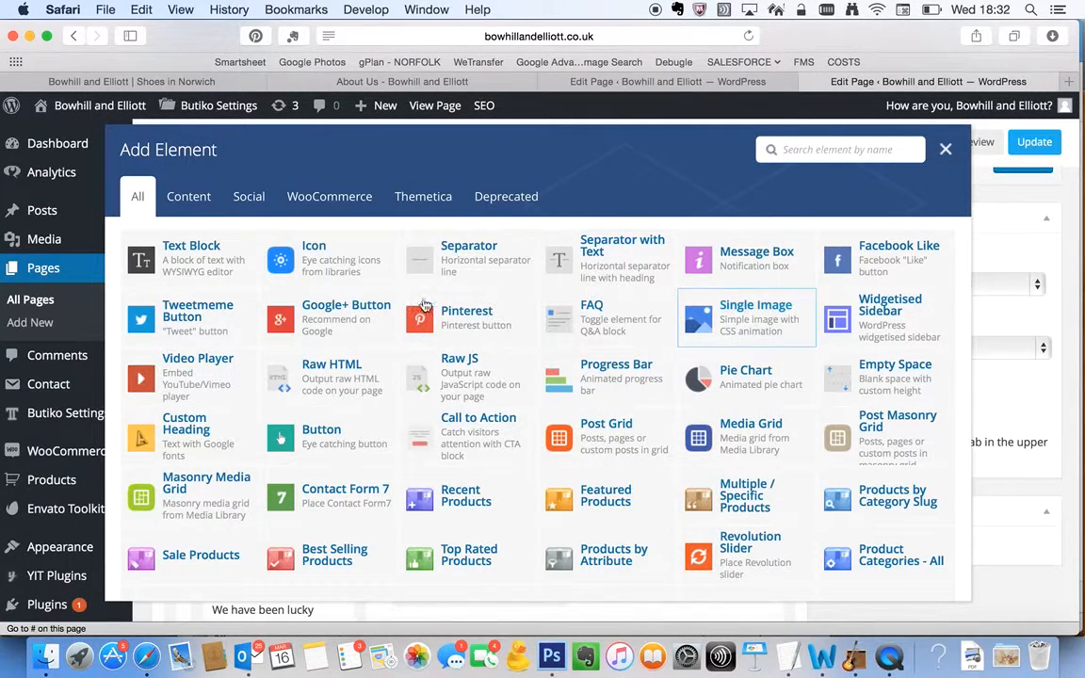
# Add a Text Block to the empty third column, review its CSS animation options, and save it with placeholder text and no animation
pyautogui.click(224, 257)
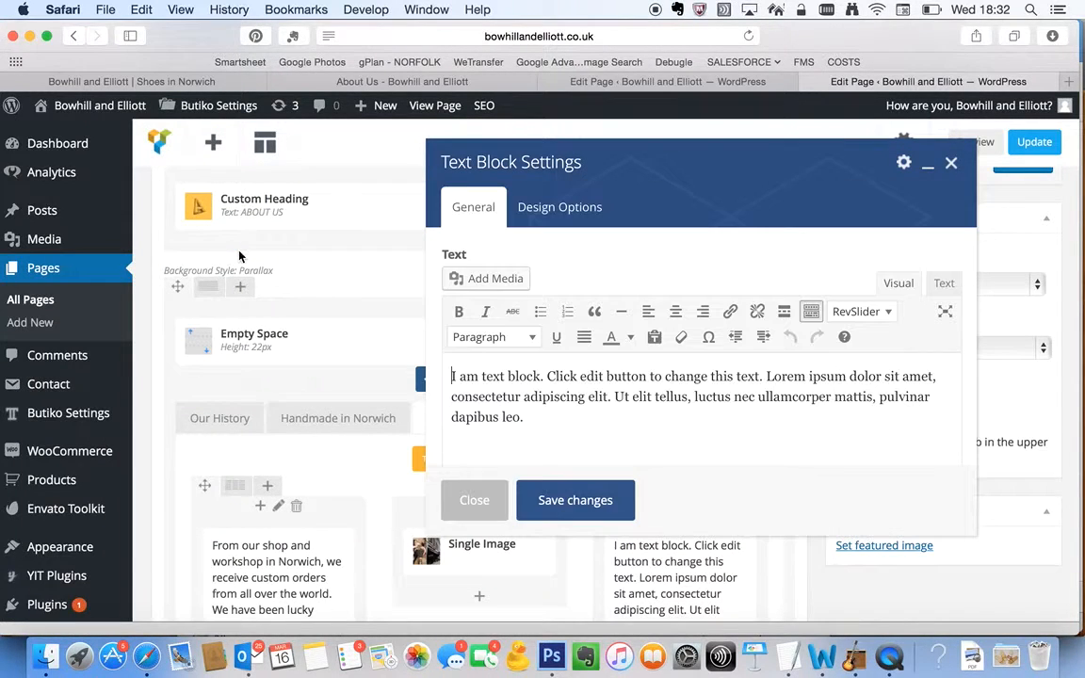
pyautogui.scroll(-5, 597, 436)
pyautogui.scroll(-2, 597, 436)
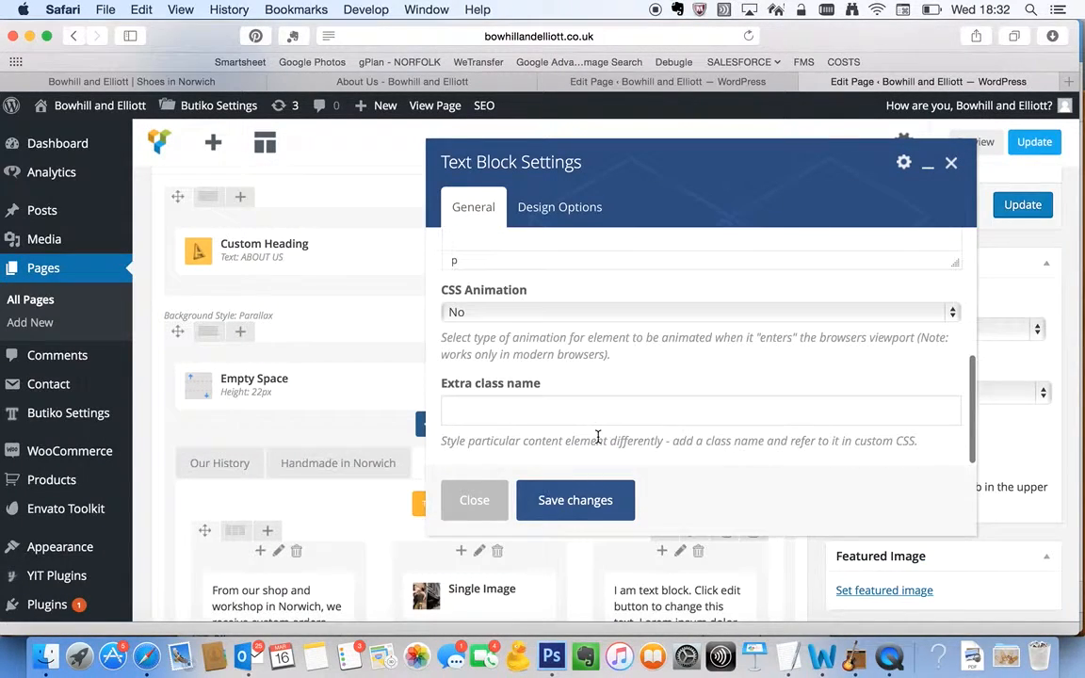
pyautogui.scroll(10, 597, 438)
pyautogui.click(540, 436)
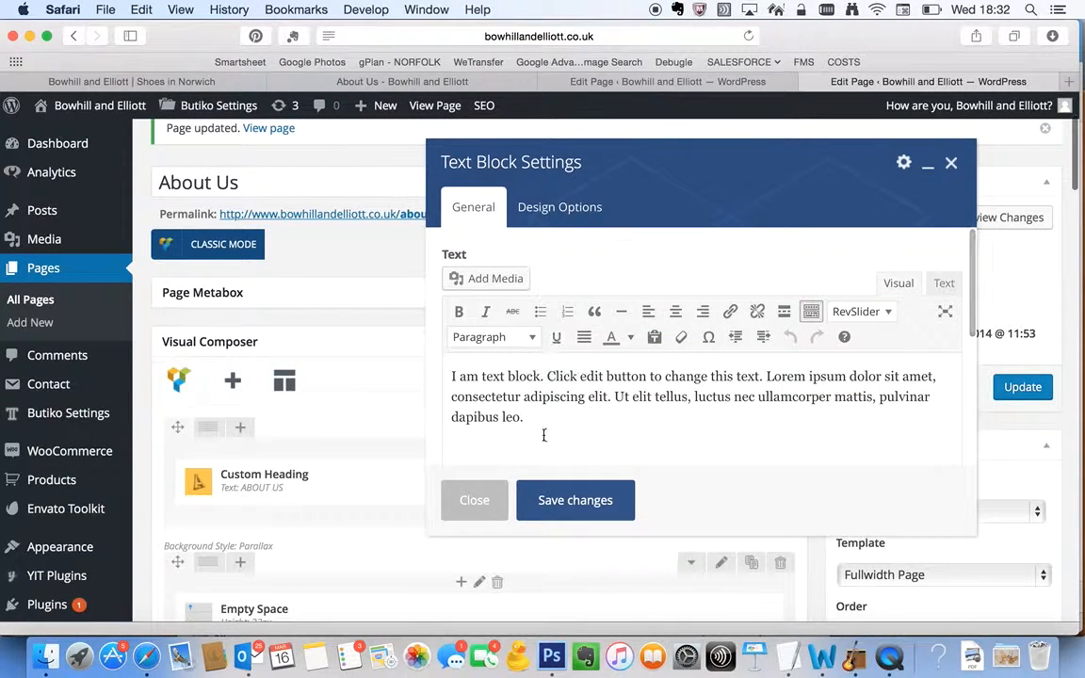
pyautogui.scroll(-4, 538, 436)
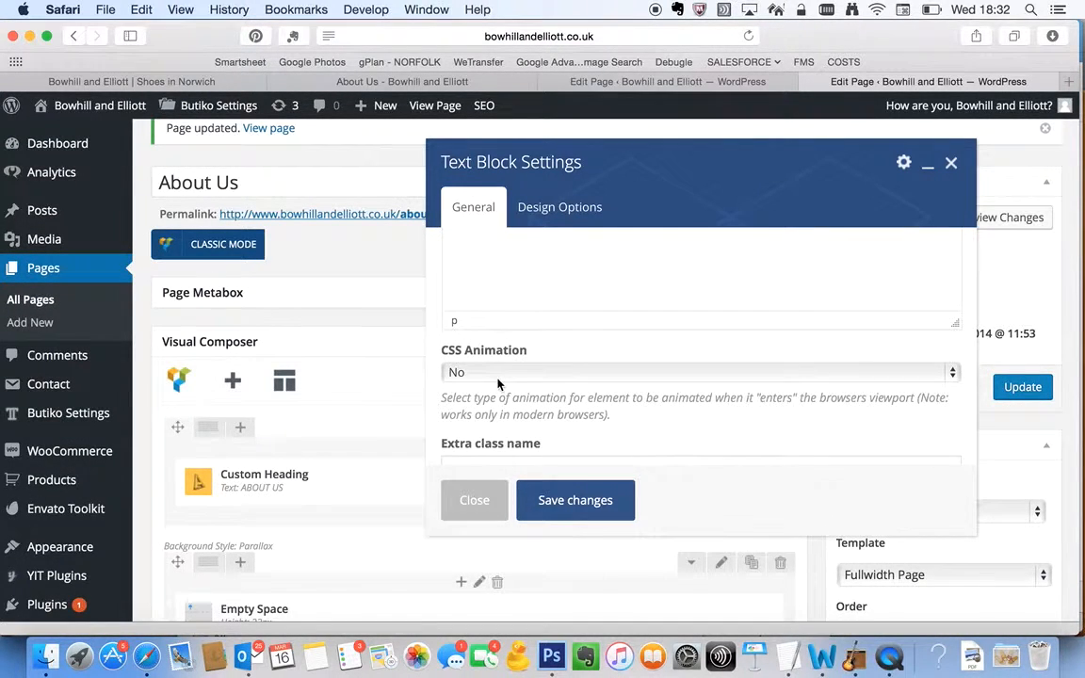
pyautogui.click(500, 373)
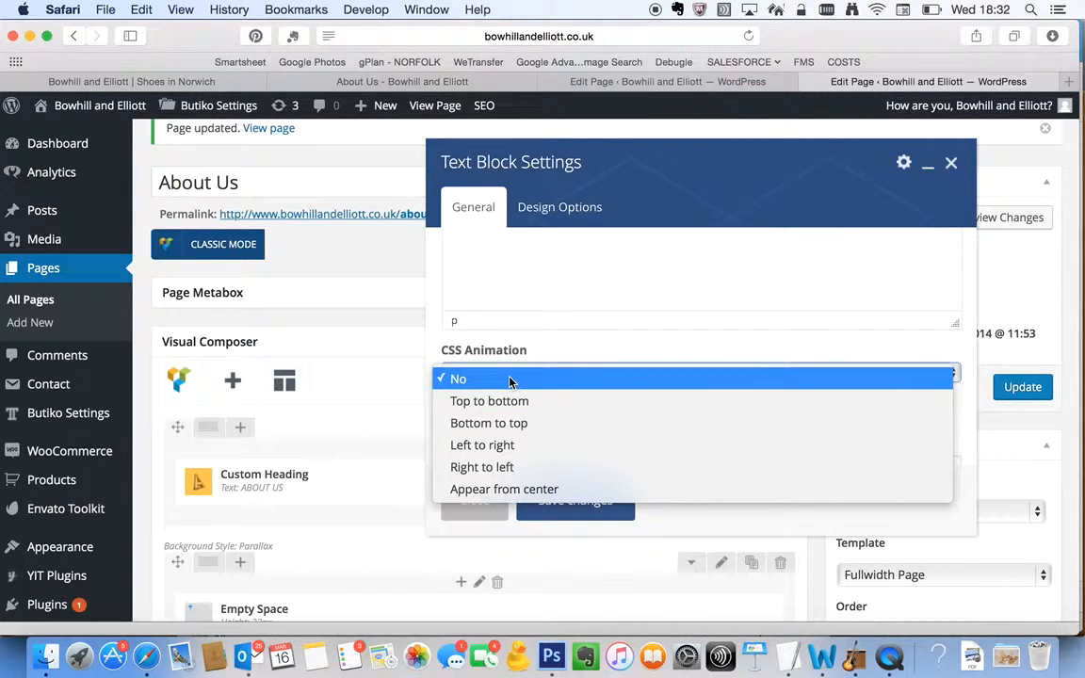
pyautogui.click(476, 516)
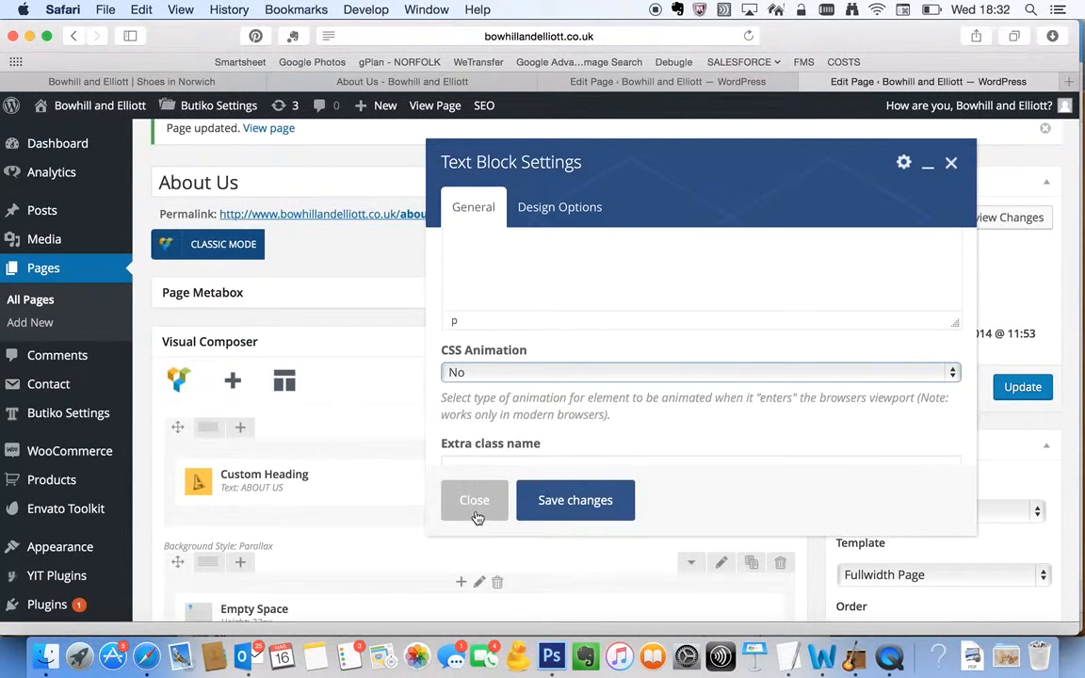
pyautogui.click(565, 501)
# Open the settings of the Single Image in the middle column and examine its image source, size and caption options
pyautogui.scroll(-10, 564, 501)
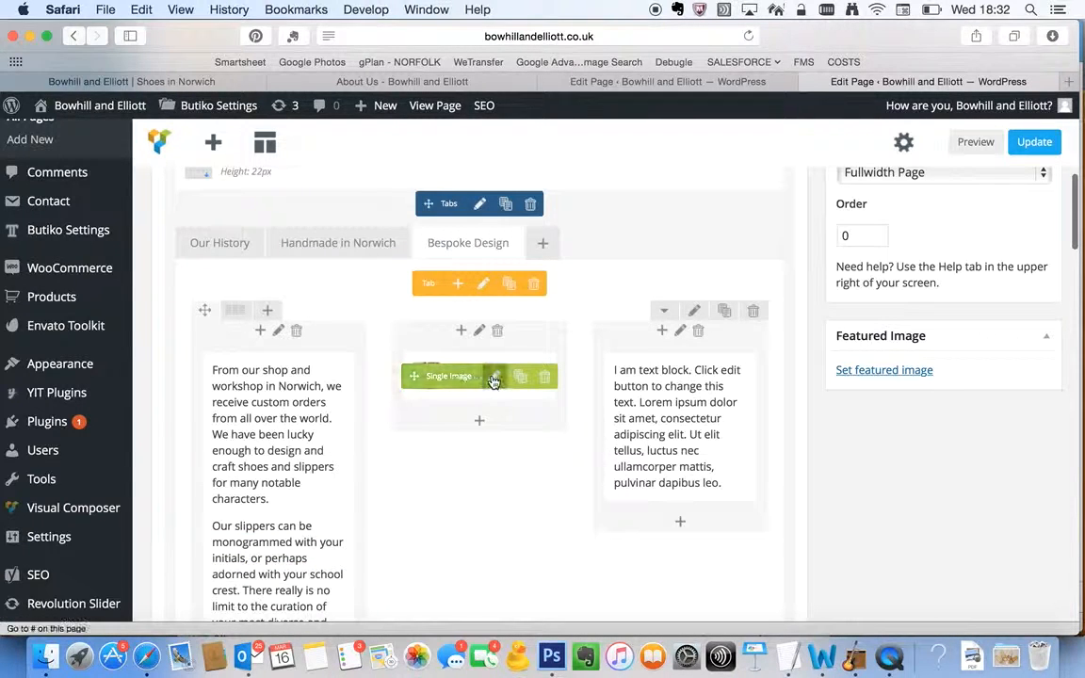
pyautogui.click(494, 377)
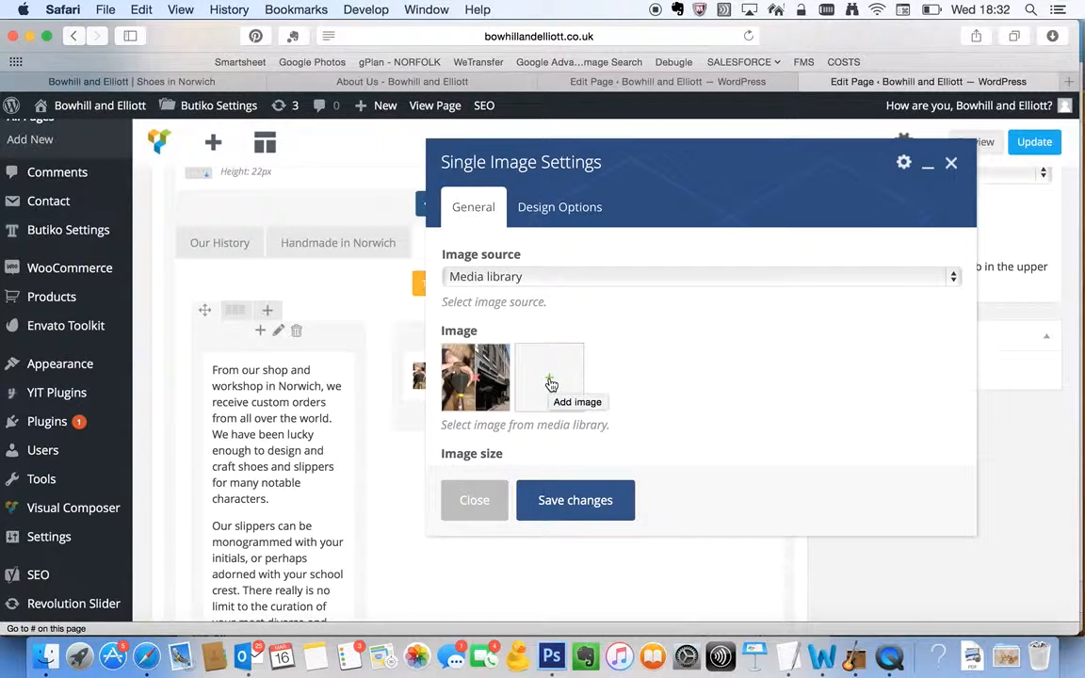
pyautogui.scroll(-3, 491, 426)
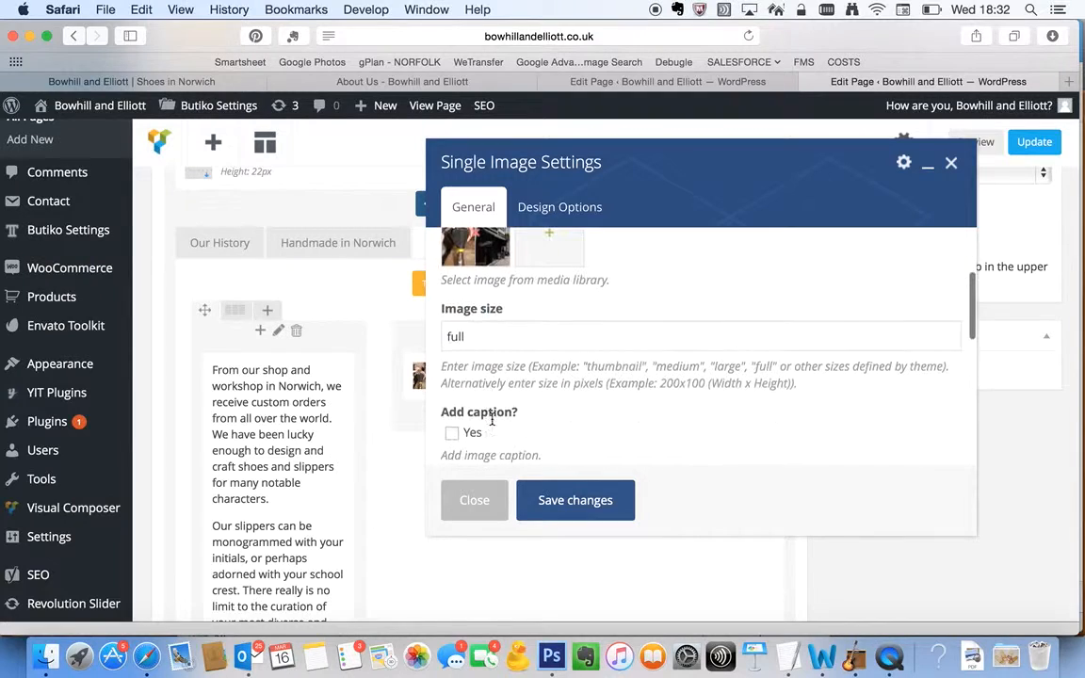
pyautogui.click(499, 325)
pyautogui.click(511, 339)
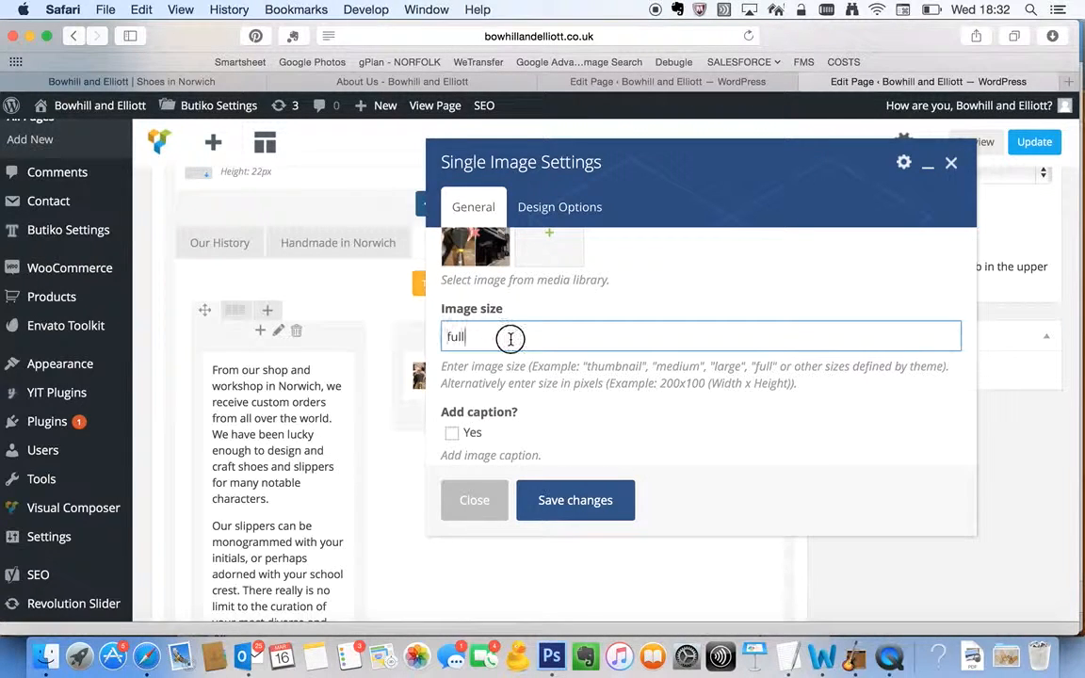
pyautogui.scroll(-5, 651, 368)
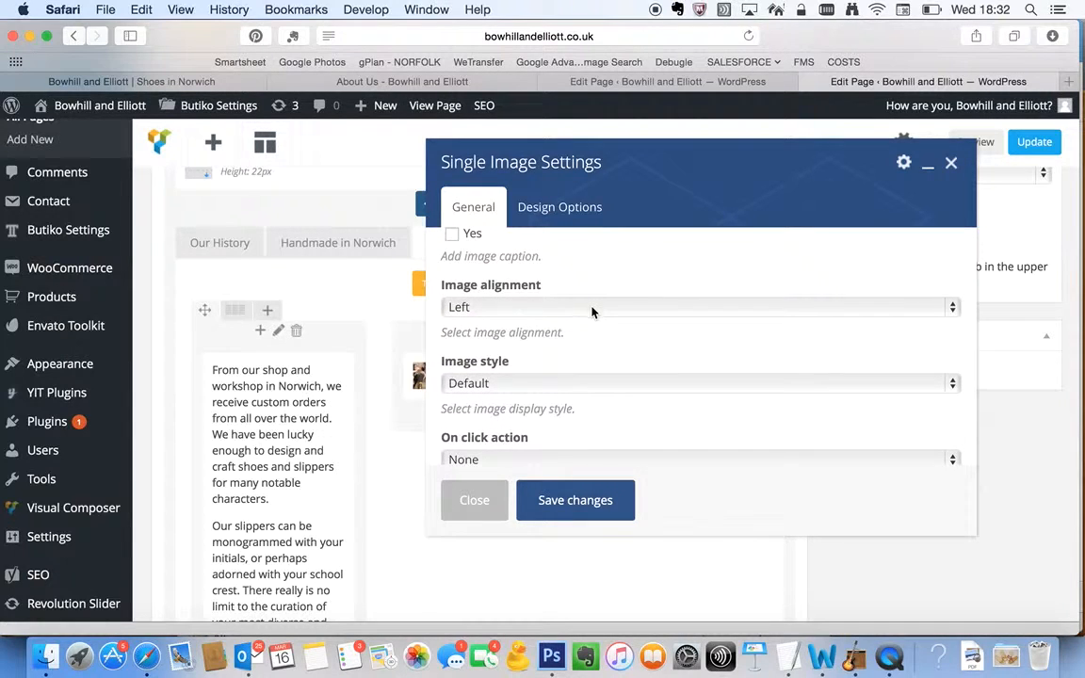
# Try Right as the image alignment, review the image style and animation options, and close the image settings without saving
pyautogui.click(592, 311)
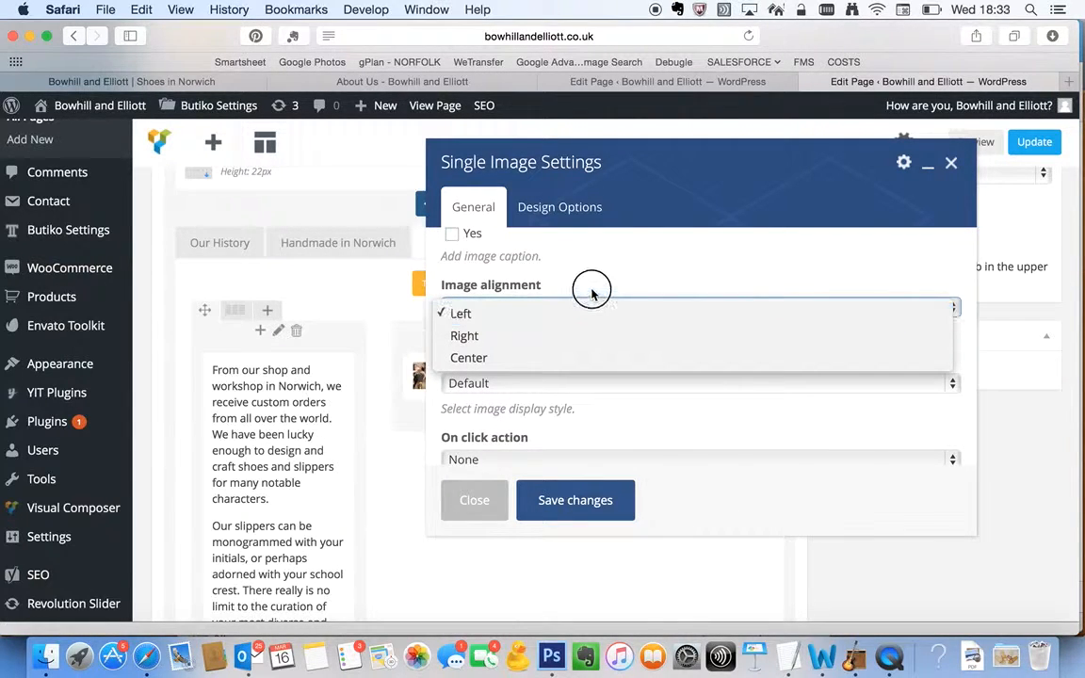
pyautogui.click(576, 334)
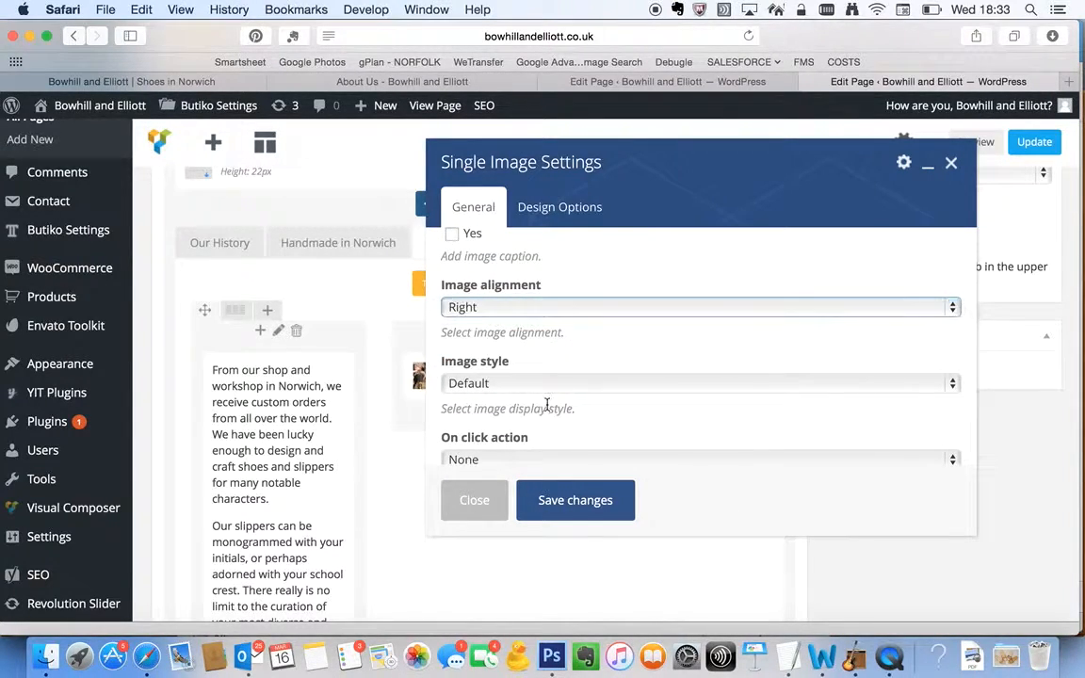
pyautogui.scroll(-3, 547, 407)
pyautogui.click(510, 276)
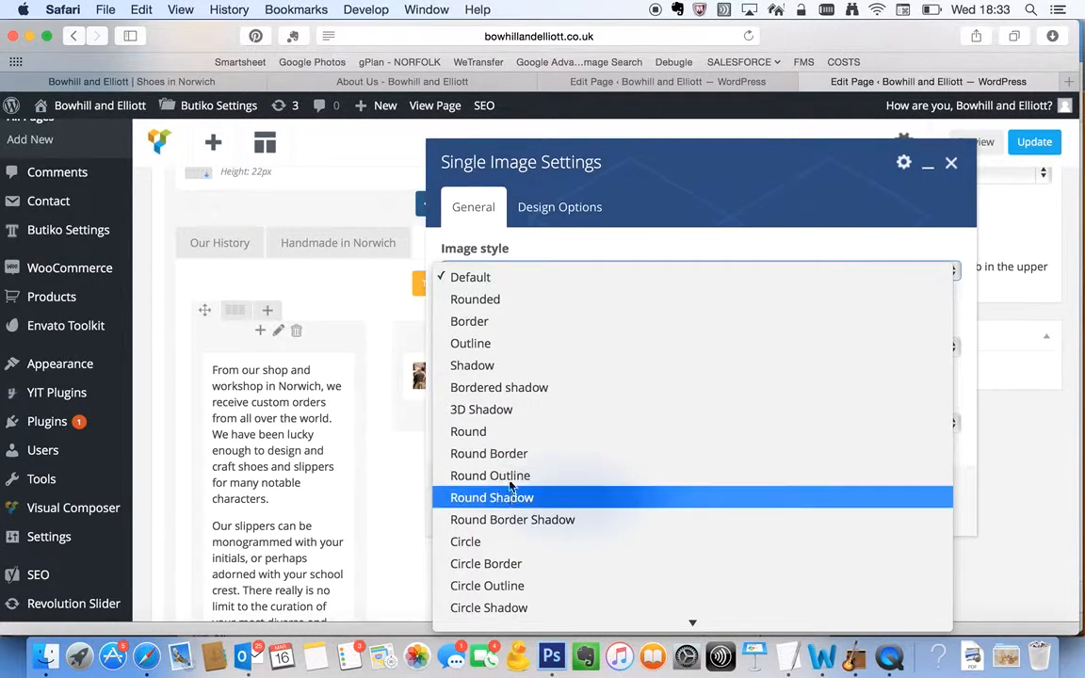
pyautogui.click(527, 247)
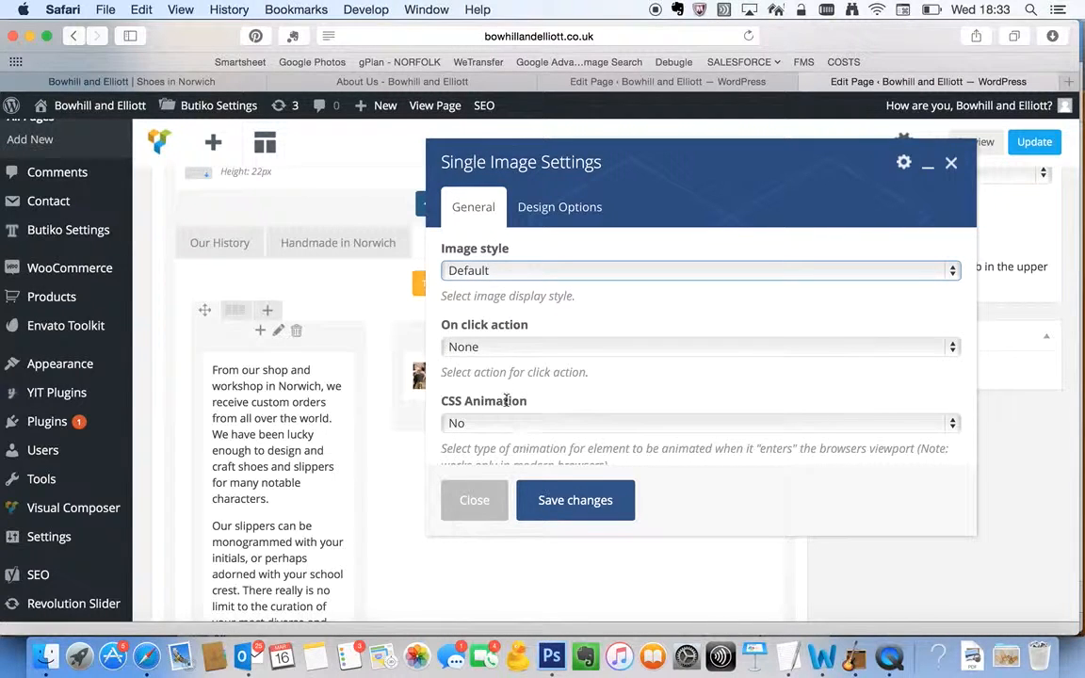
pyautogui.scroll(-3, 506, 370)
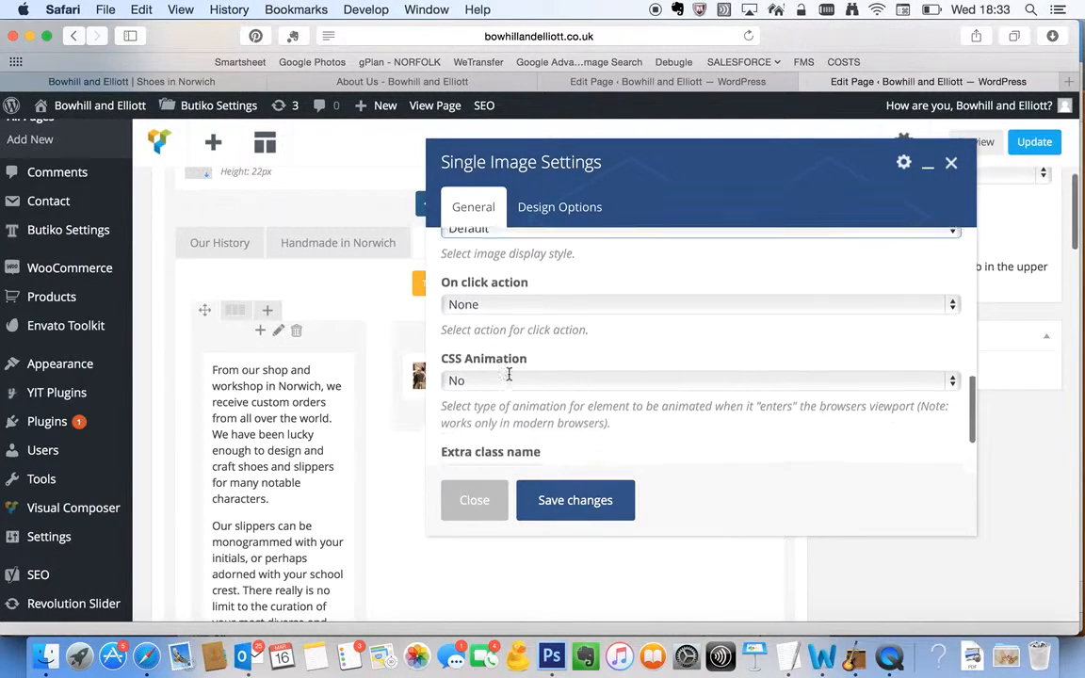
pyautogui.click(477, 509)
pyautogui.scroll(1, 941, 298)
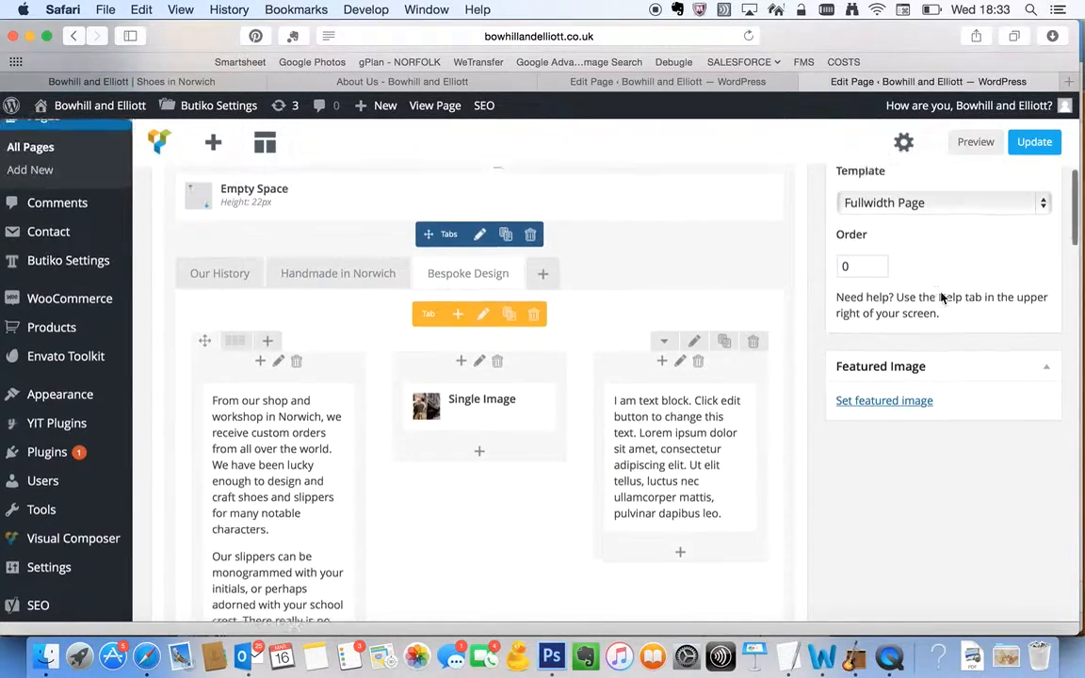
pyautogui.scroll(1, 942, 297)
pyautogui.scroll(-5, 942, 298)
pyautogui.scroll(10, 942, 298)
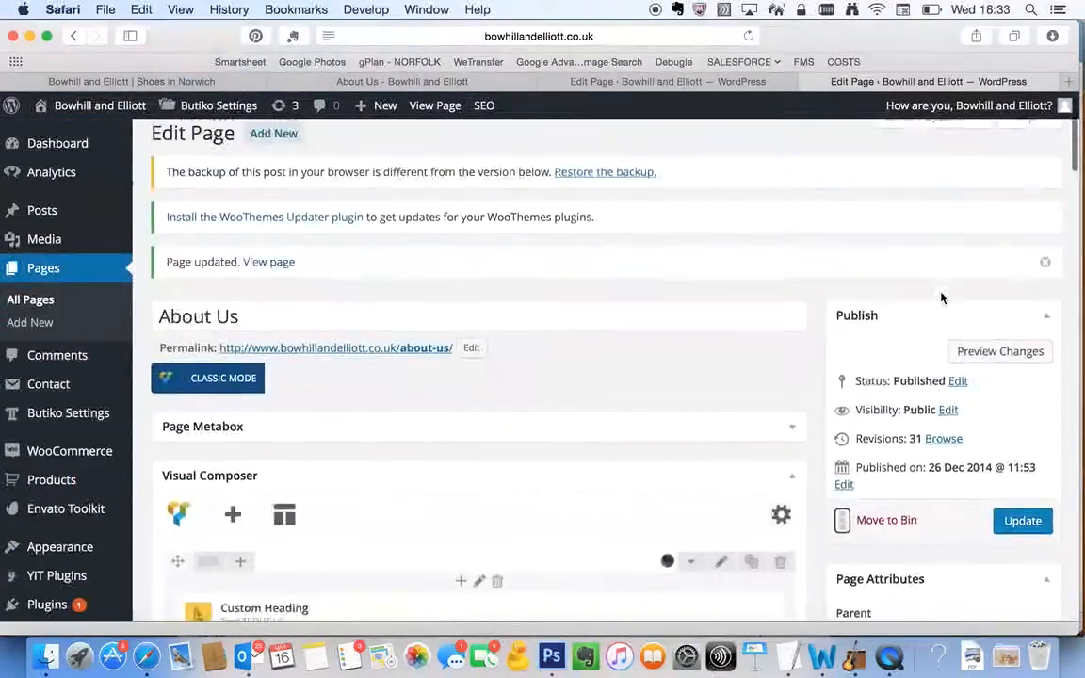
# View the live About Us page and examine the two-column text under its Our History tab
pyautogui.scroll(-8, 941, 297)
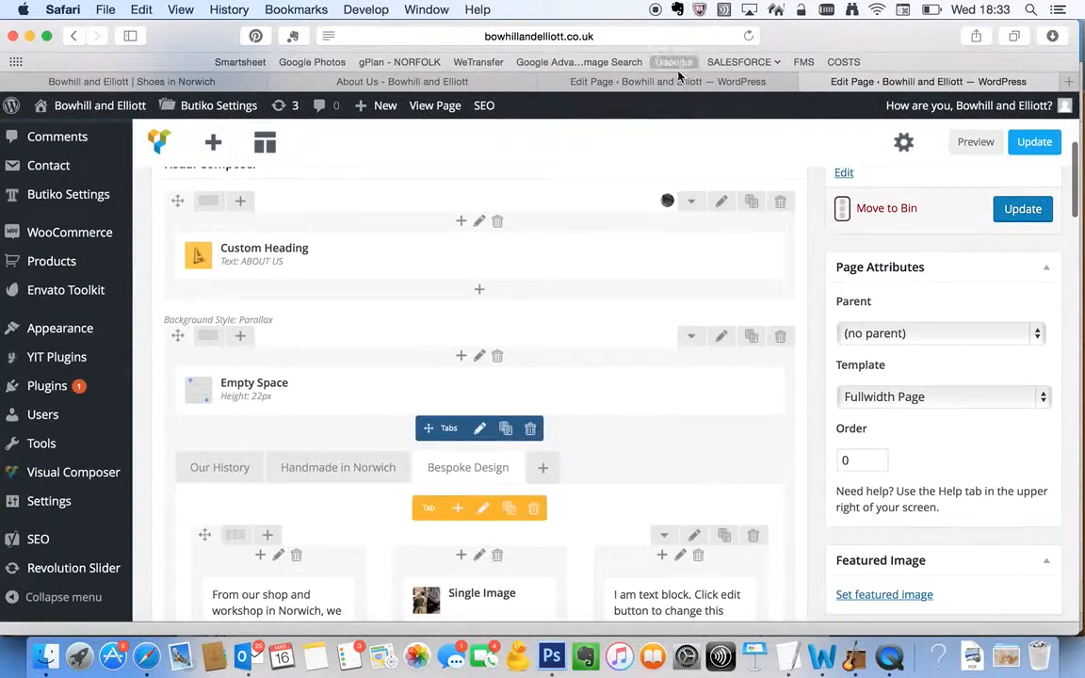
pyautogui.click(403, 81)
pyautogui.scroll(-3, 530, 491)
pyautogui.scroll(8, 532, 492)
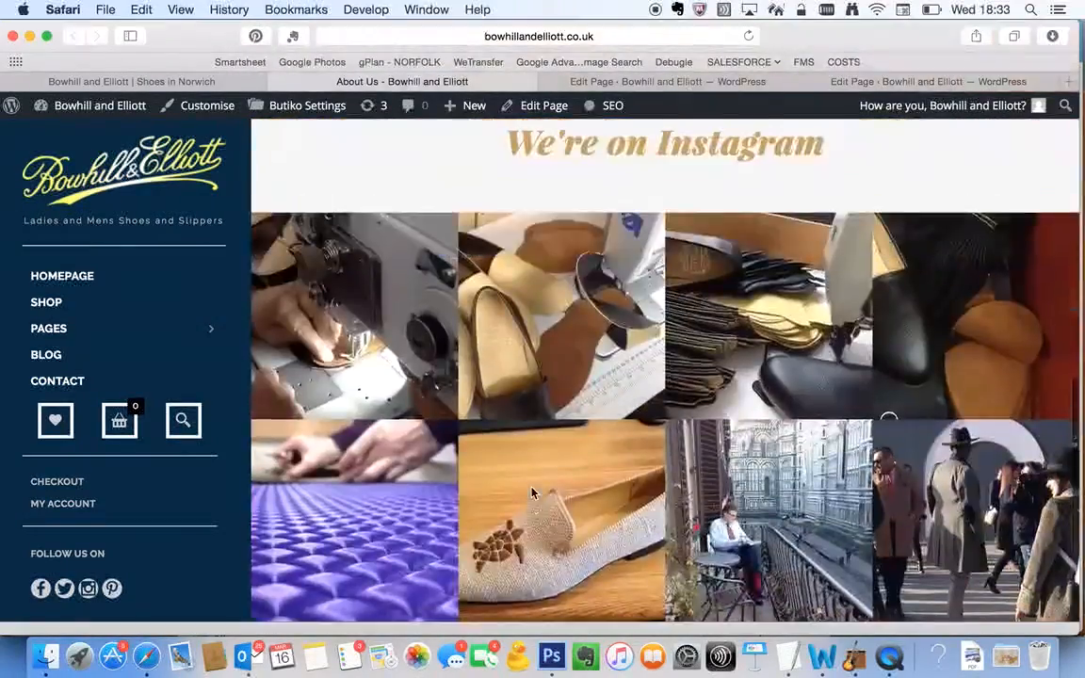
pyautogui.scroll(10, 532, 491)
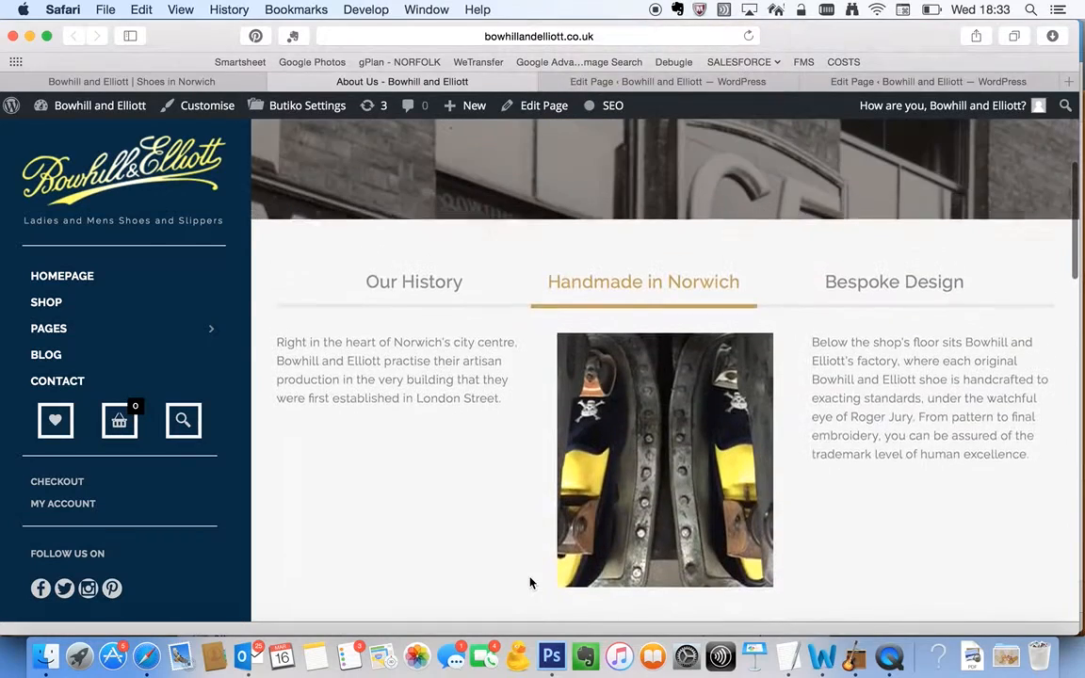
pyautogui.scroll(1, 530, 583)
pyautogui.click(415, 307)
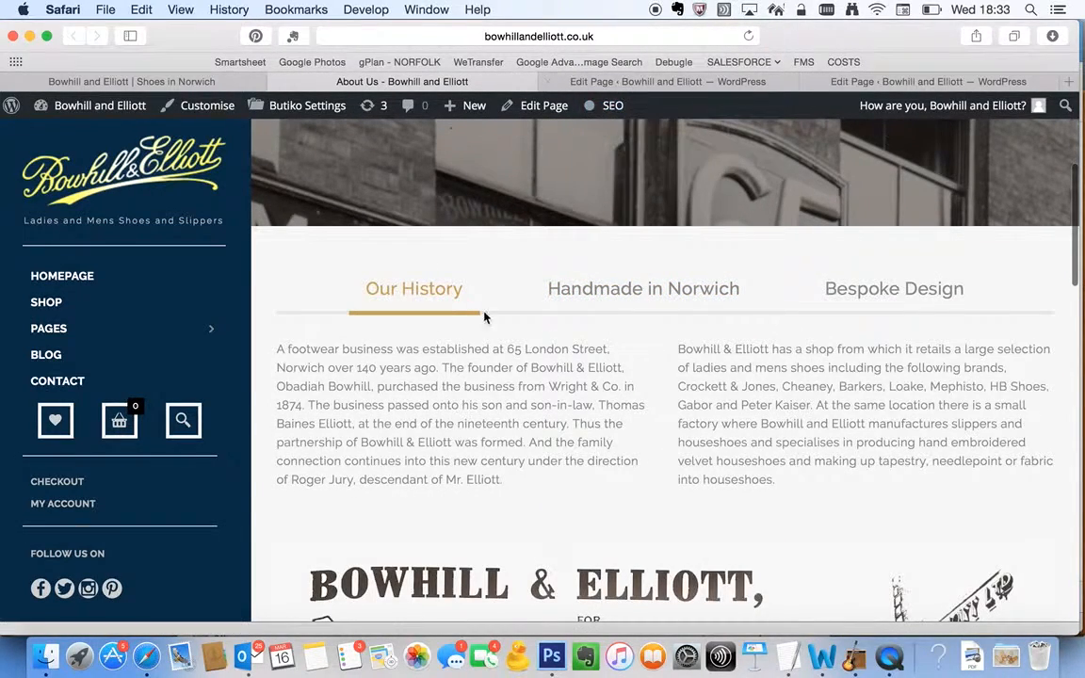
pyautogui.moveTo(442, 368); pyautogui.dragTo(519, 434)
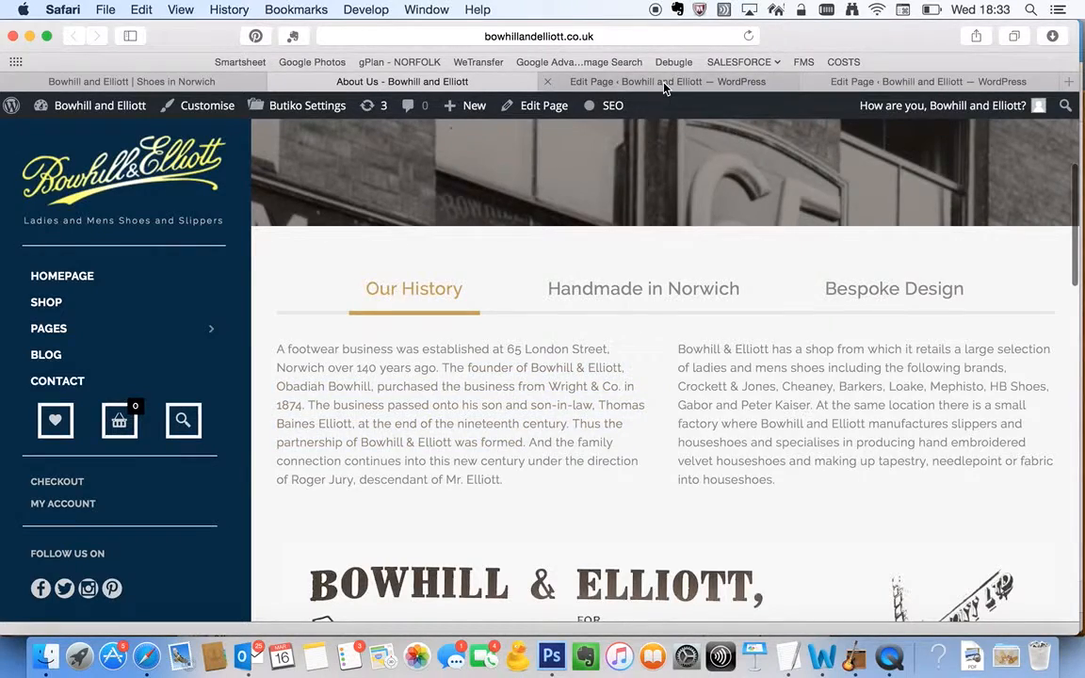
# Look over the rows and elements that make up the homepage in its page editor
pyautogui.click(664, 83)
pyautogui.scroll(10, 429, 394)
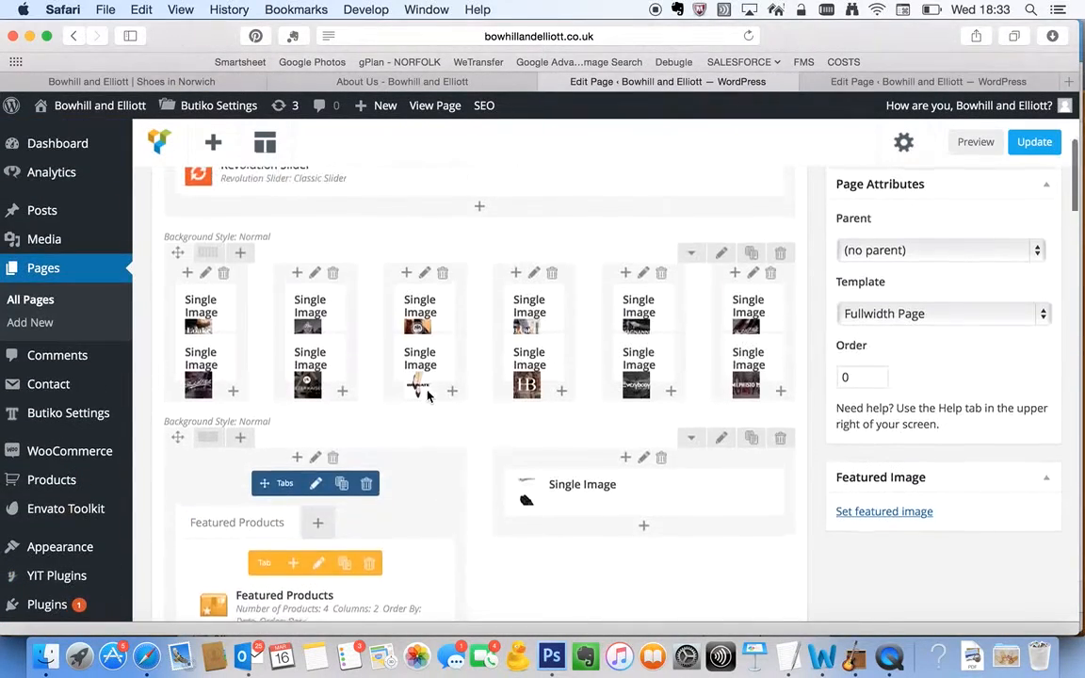
pyautogui.scroll(-10, 428, 394)
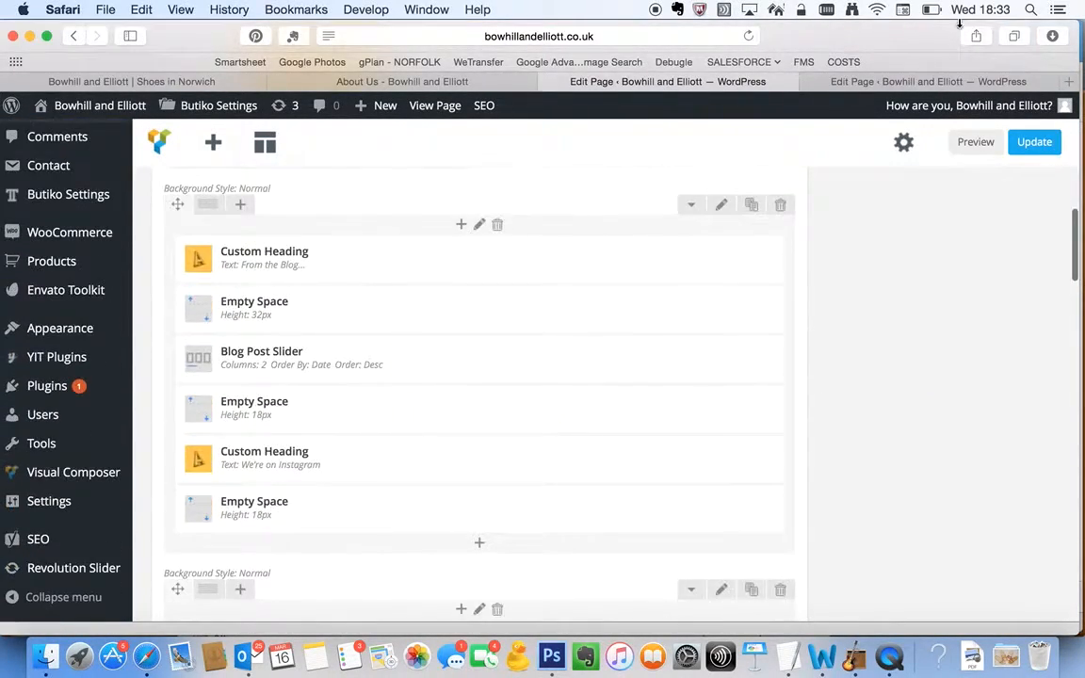
# In the About Us editor, show the Our History tab and review its first text block's settings, closing them without changes
pyautogui.click(923, 82)
pyautogui.scroll(-5, 542, 346)
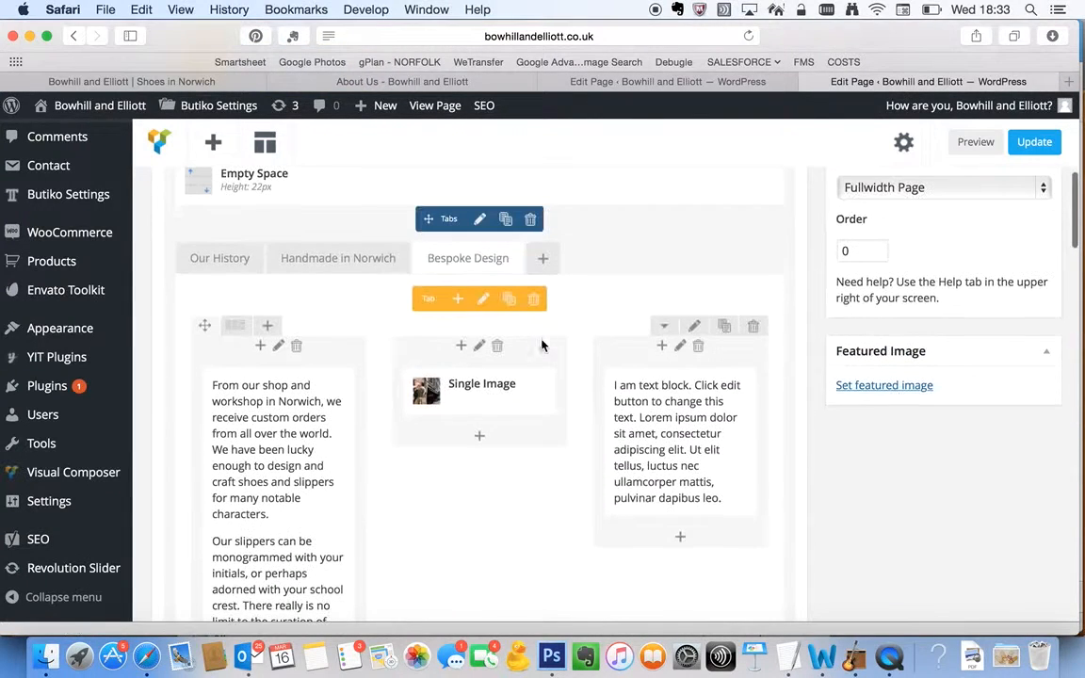
pyautogui.click(219, 262)
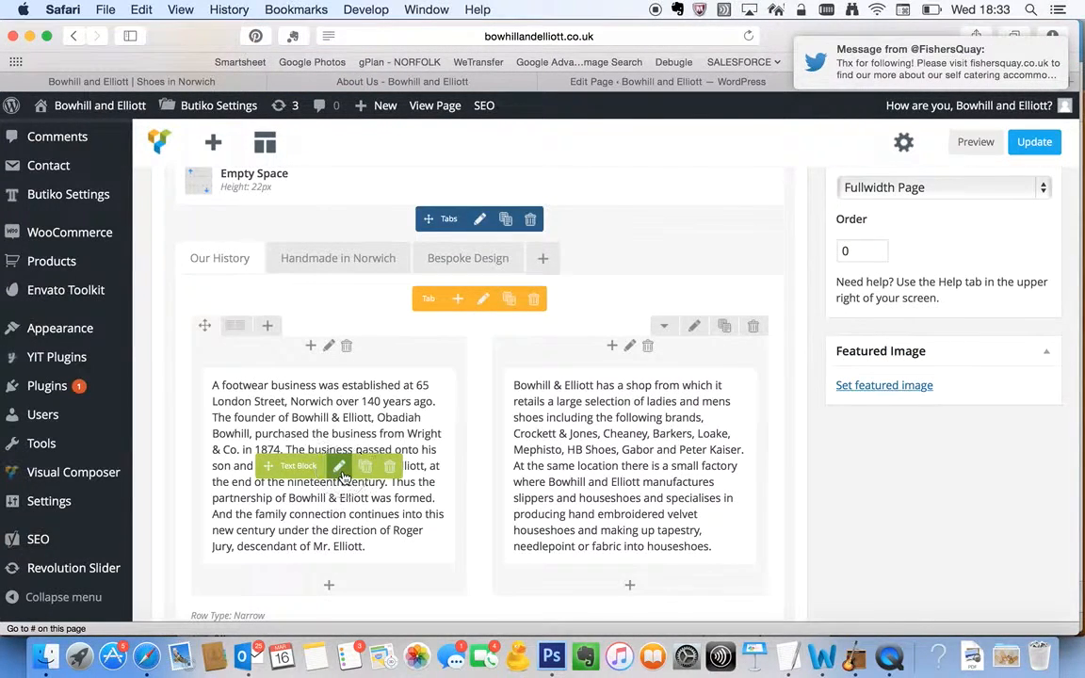
pyautogui.click(340, 468)
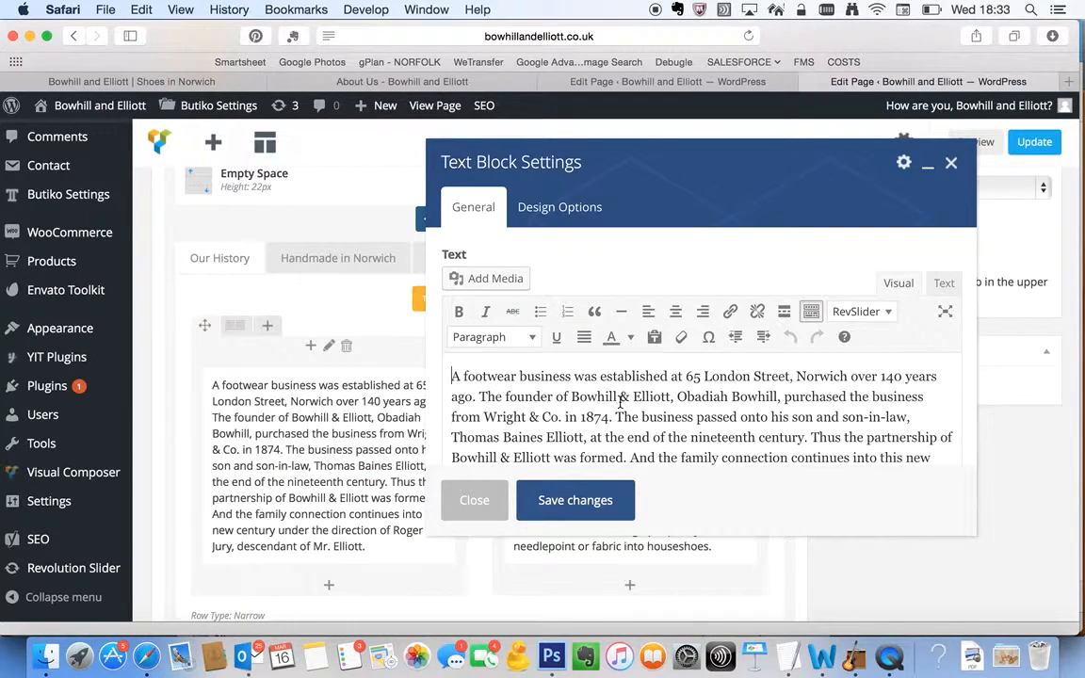
pyautogui.scroll(-5, 620, 402)
pyautogui.scroll(6, 621, 402)
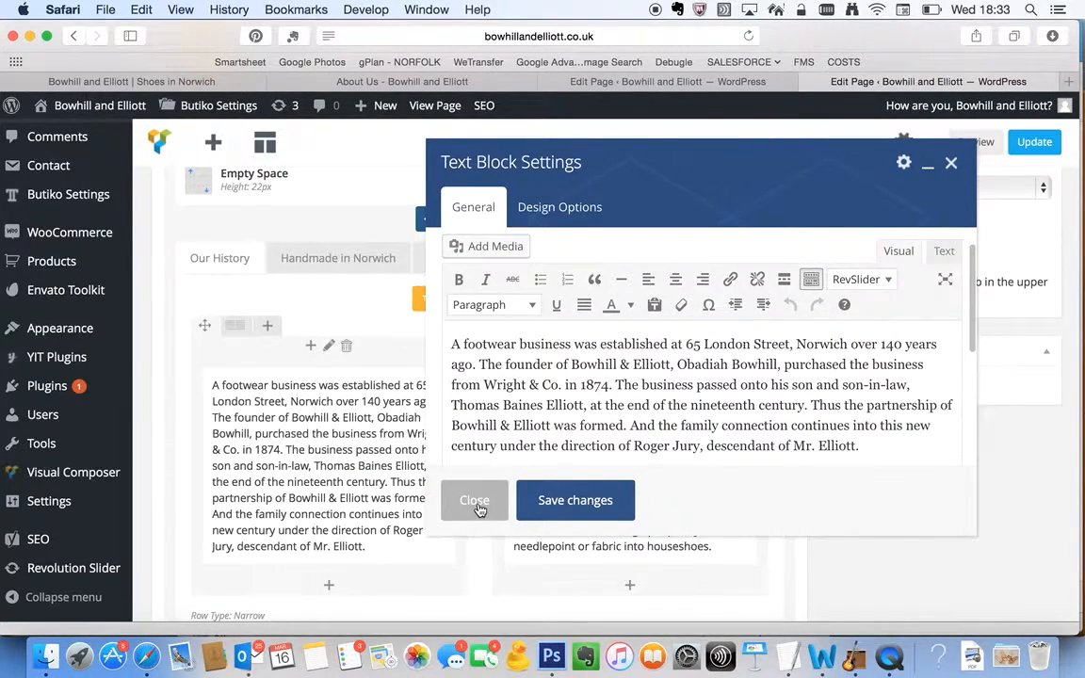
pyautogui.click(477, 502)
# Leave the About Us editor and start a new page titled "Test Page"
pyautogui.scroll(10, 660, 351)
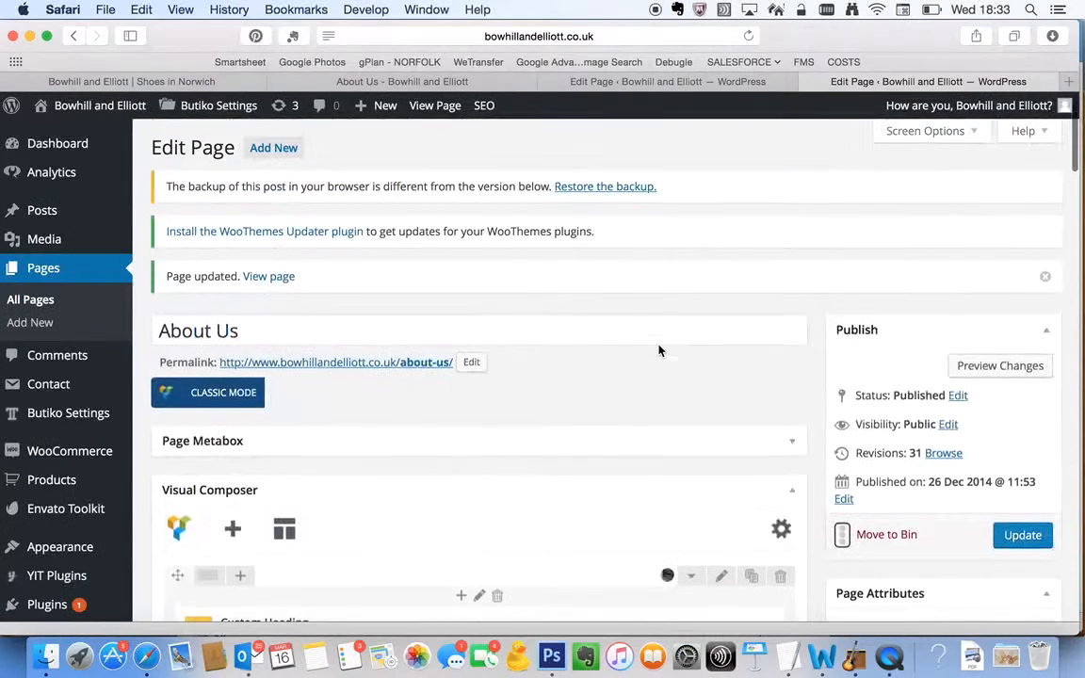
pyautogui.click(31, 300)
pyautogui.click(633, 263)
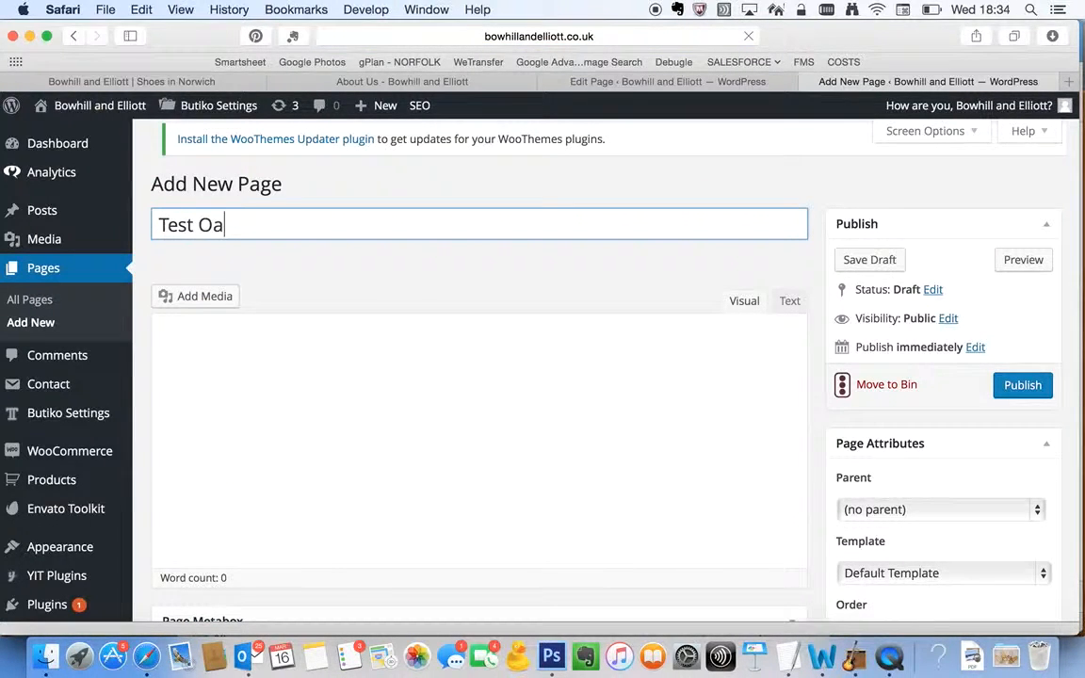
pyautogui.press('BackSpace')
pyautogui.press('BackSpace')
pyautogui.write('Page')
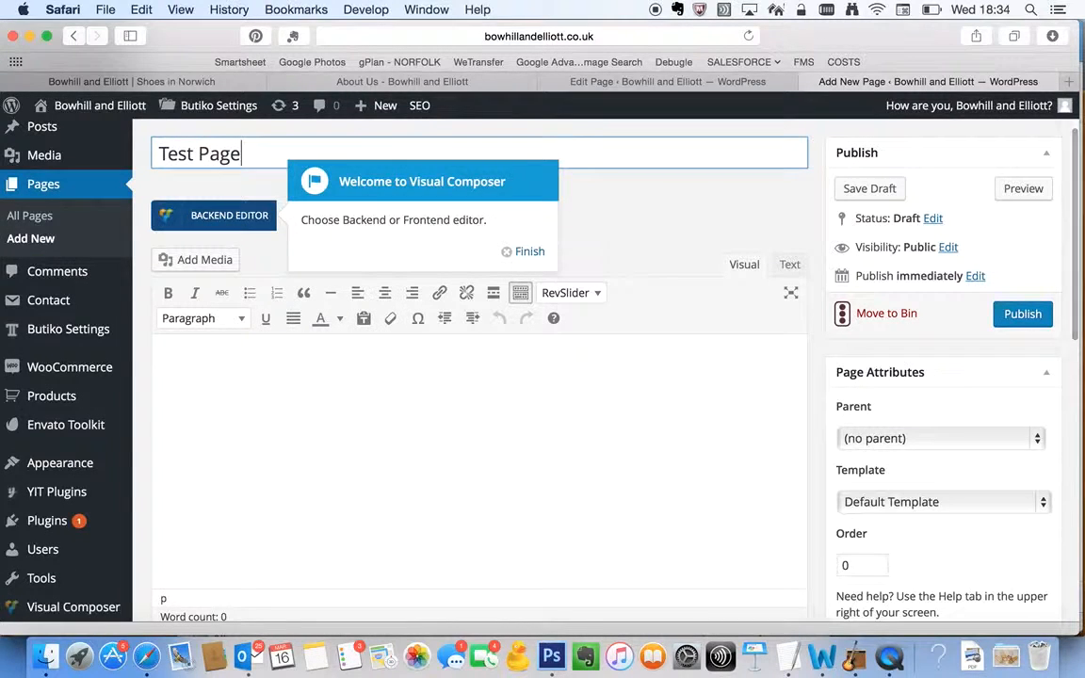
# Switch the new page to the Visual Composer backend editor and dismiss the introductory hints
pyautogui.click(531, 253)
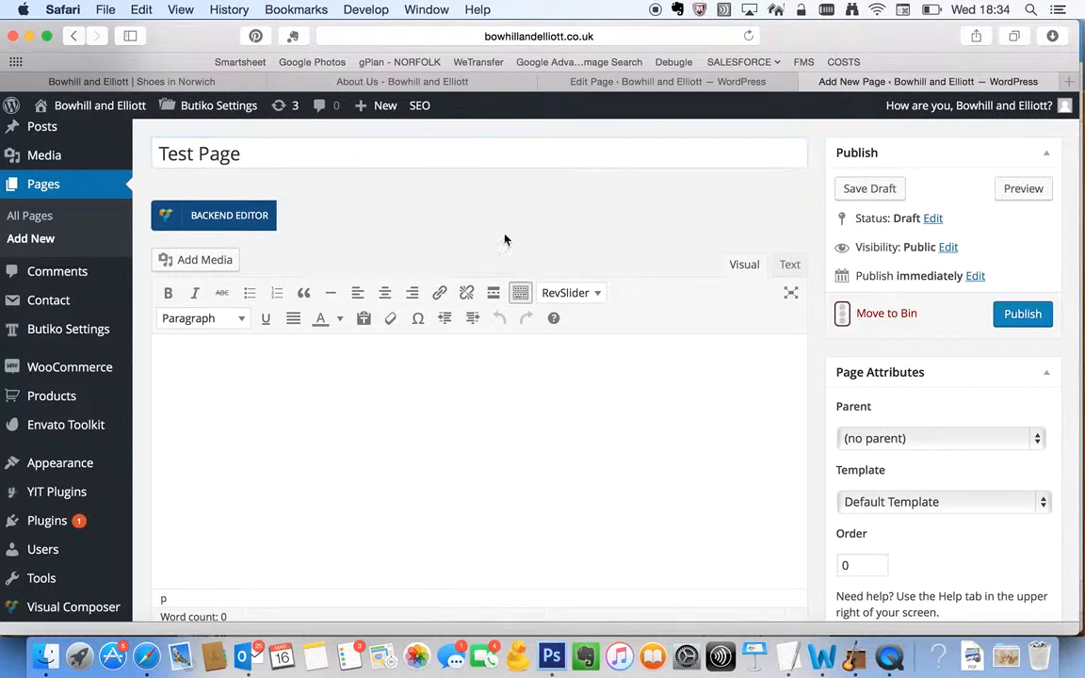
pyautogui.scroll(-1, 487, 213)
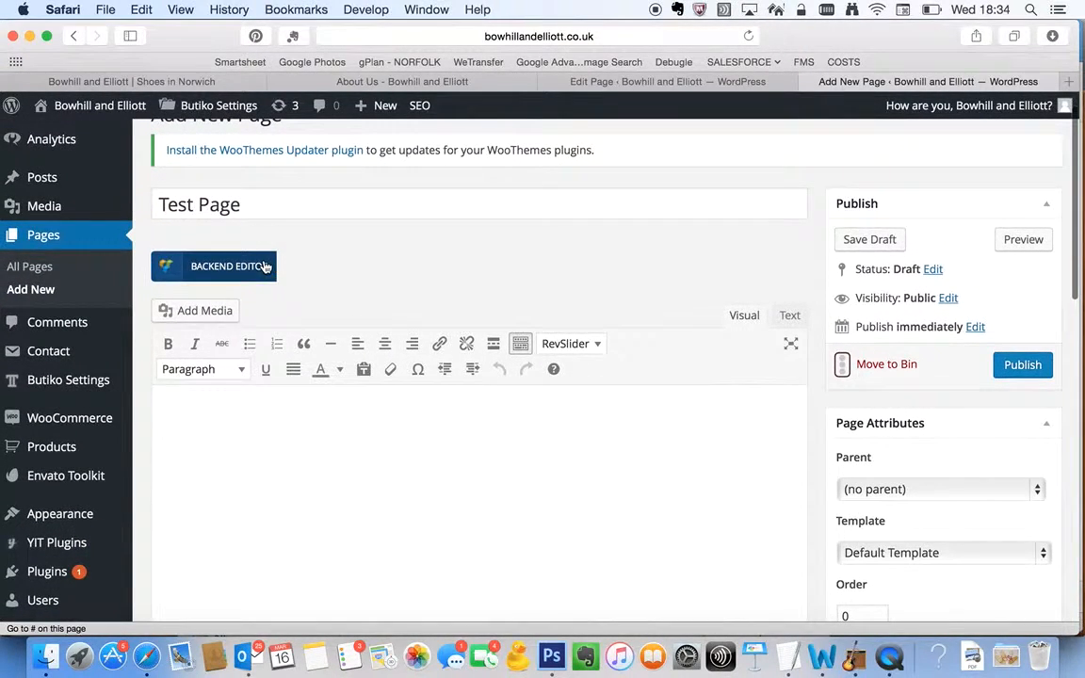
pyautogui.click(265, 267)
pyautogui.scroll(2, 335, 283)
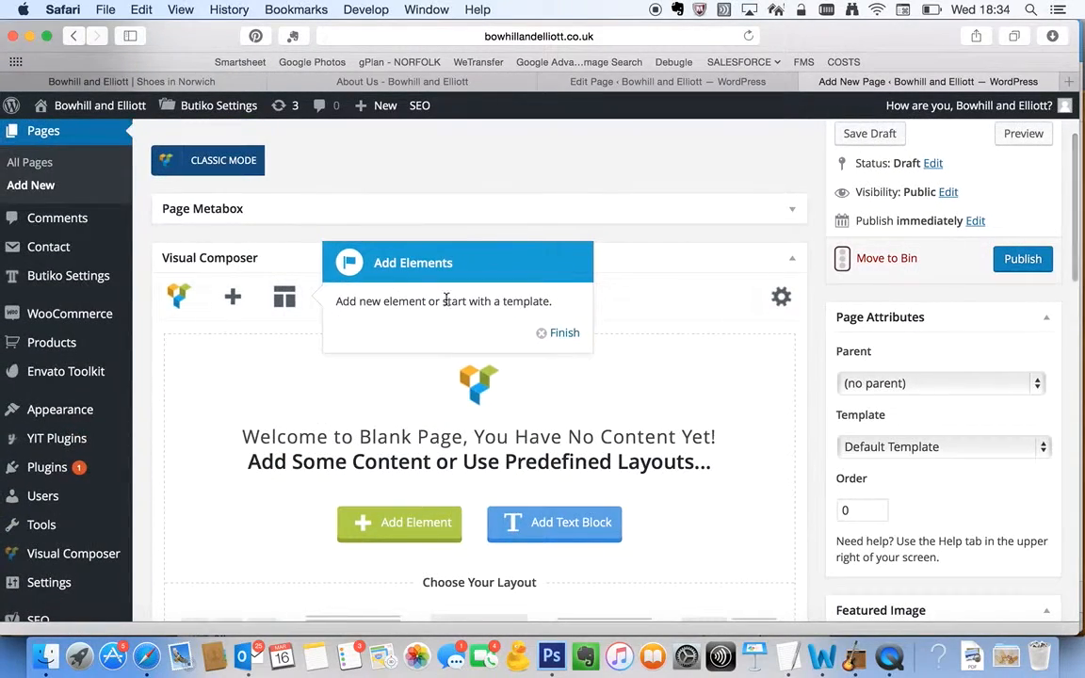
pyautogui.click(557, 333)
# Look over the predefined layouts, add a Row element to the blank page, and dismiss the rows and columns hint
pyautogui.scroll(-1, 500, 391)
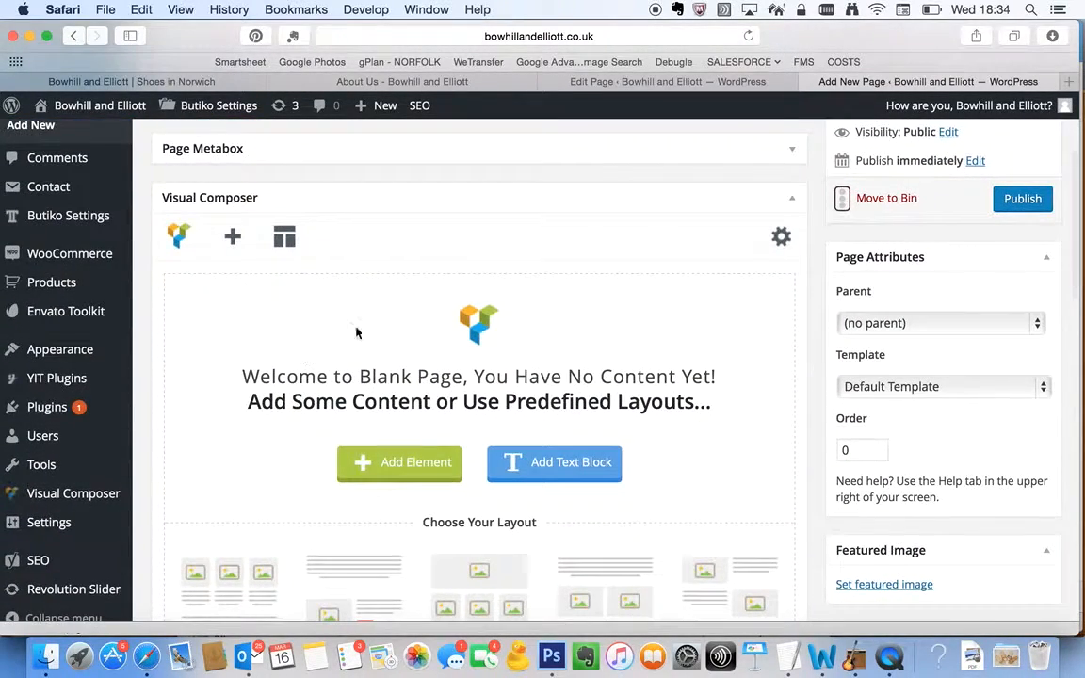
pyautogui.scroll(-4, 563, 526)
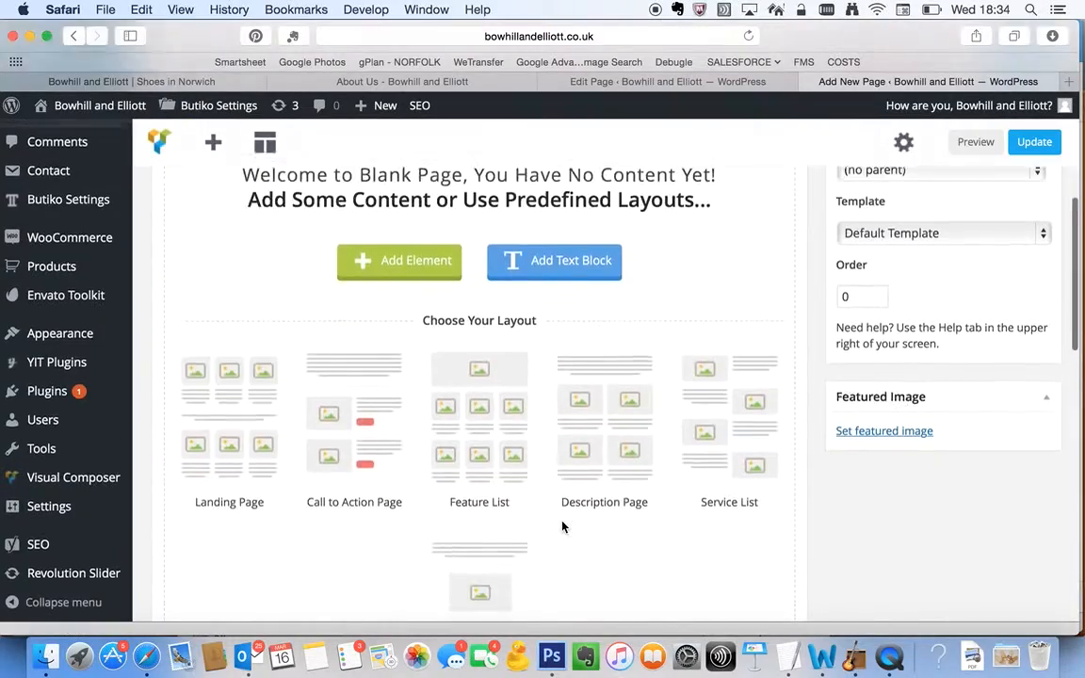
pyautogui.scroll(6, 562, 526)
pyautogui.scroll(-2, 563, 525)
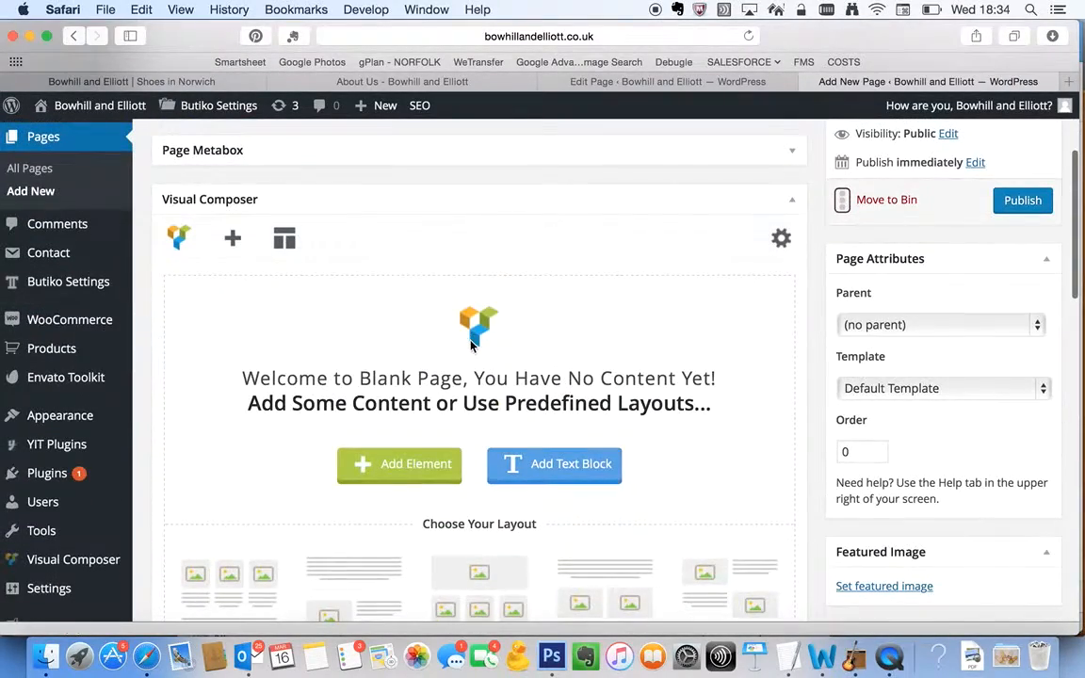
pyautogui.click(387, 471)
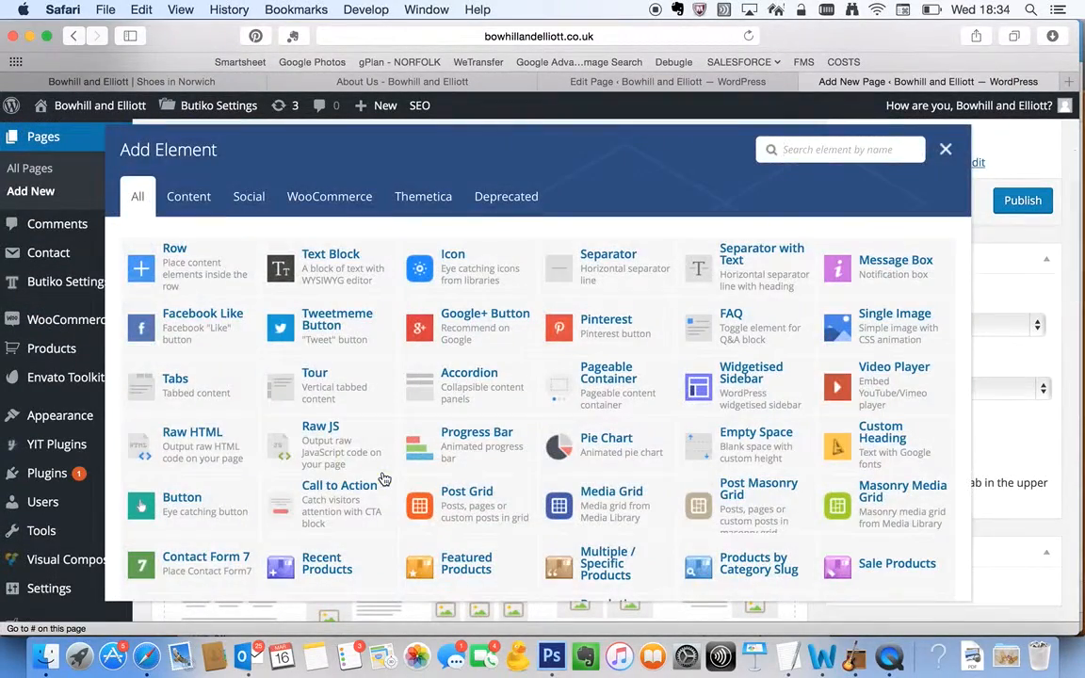
pyautogui.click(175, 247)
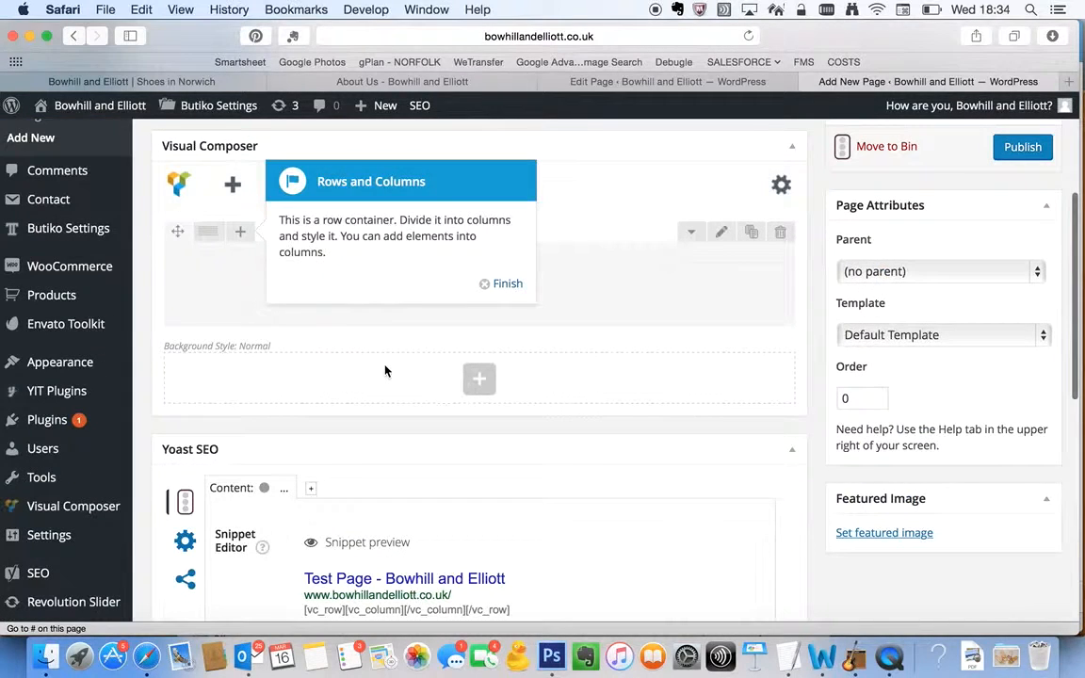
pyautogui.click(509, 284)
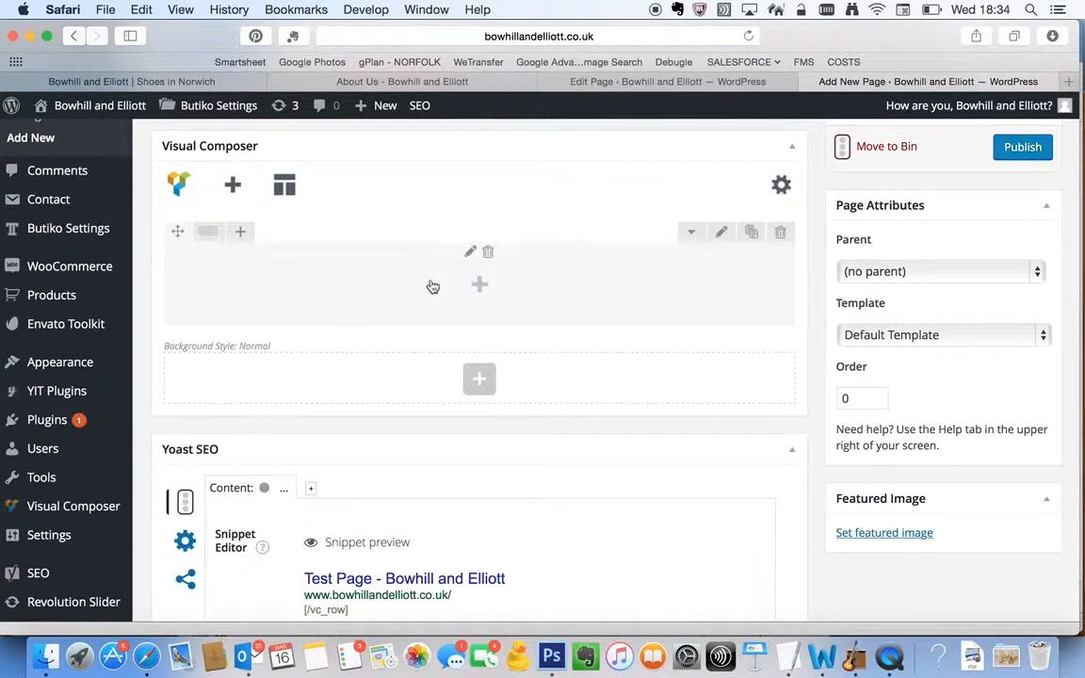
# Add a Custom Heading to the empty row with the text "Test Page"
pyautogui.click(479, 285)
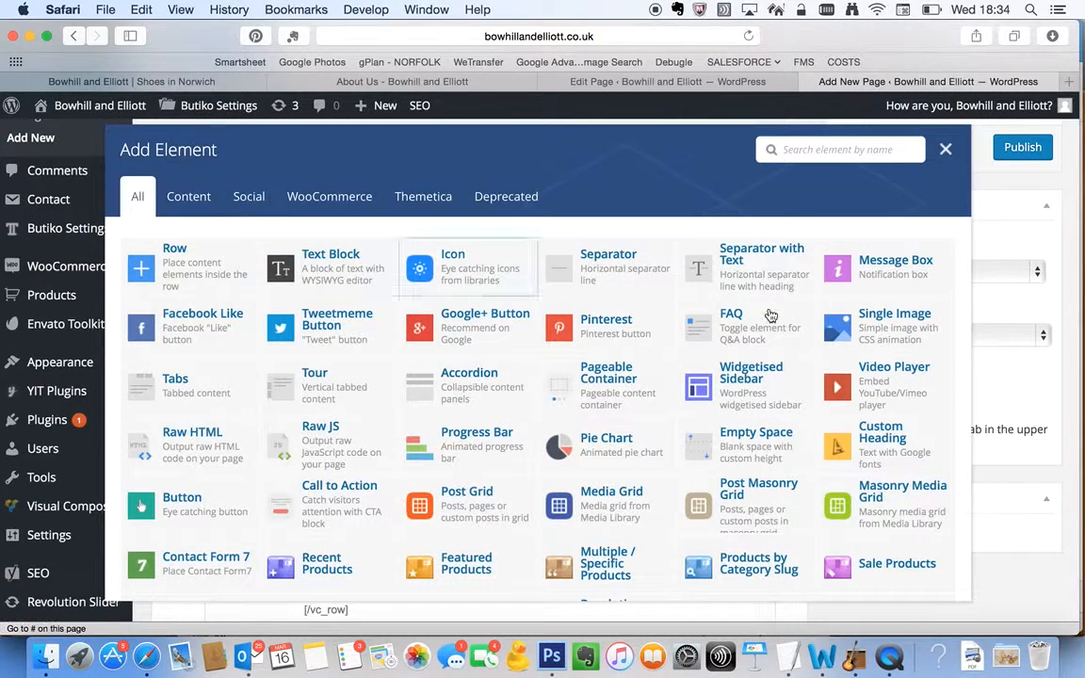
pyautogui.click(909, 456)
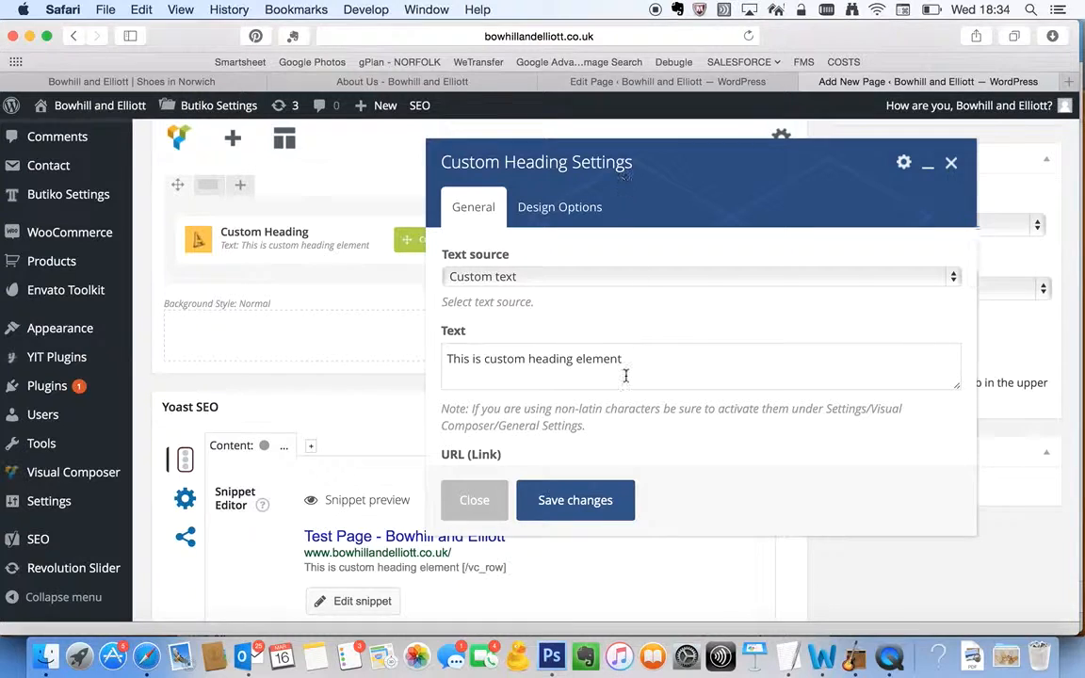
pyautogui.moveTo(642, 364); pyautogui.dragTo(407, 308)
pyautogui.write('Test Page')
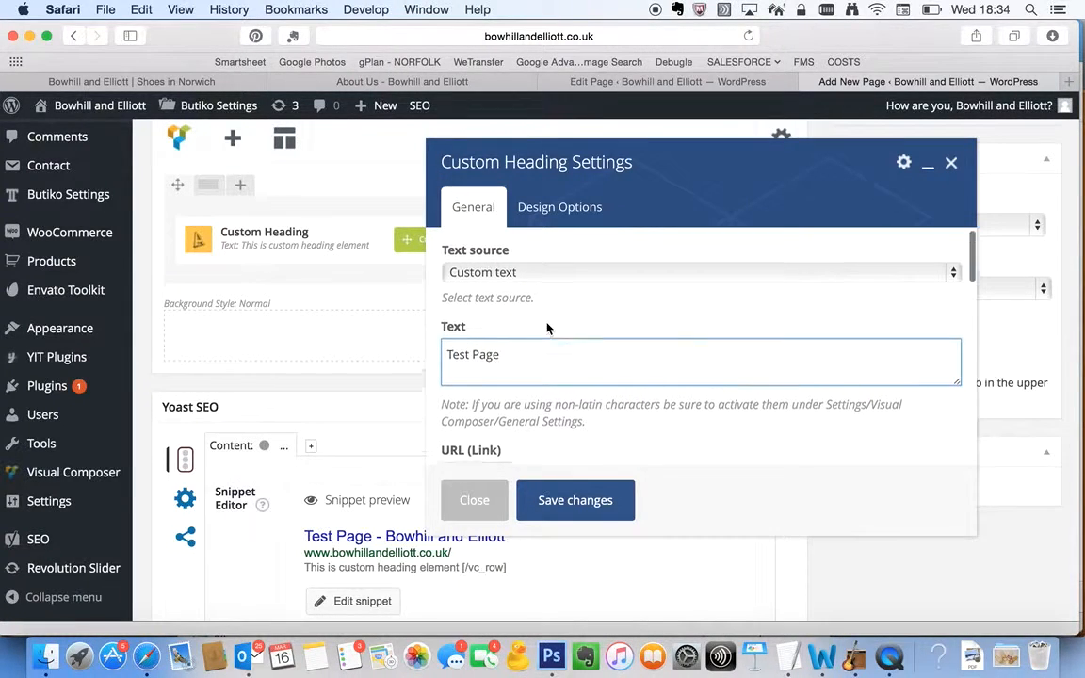
# Set the custom heading's font size to 50
pyautogui.scroll(-5, 549, 377)
pyautogui.scroll(-3, 549, 406)
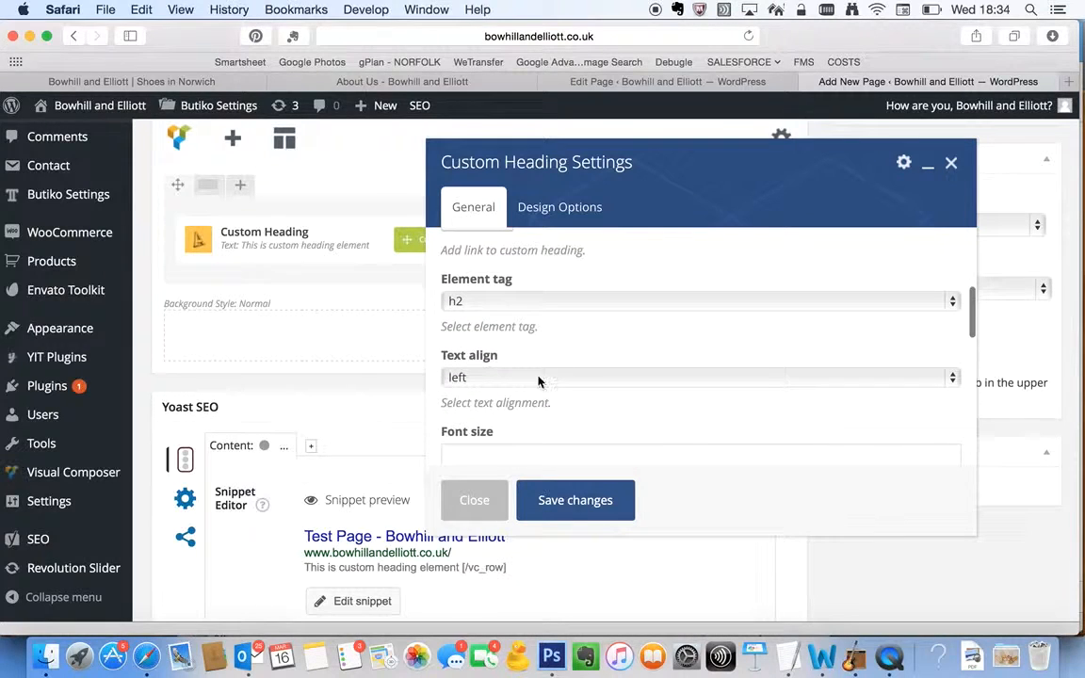
pyautogui.click(516, 352)
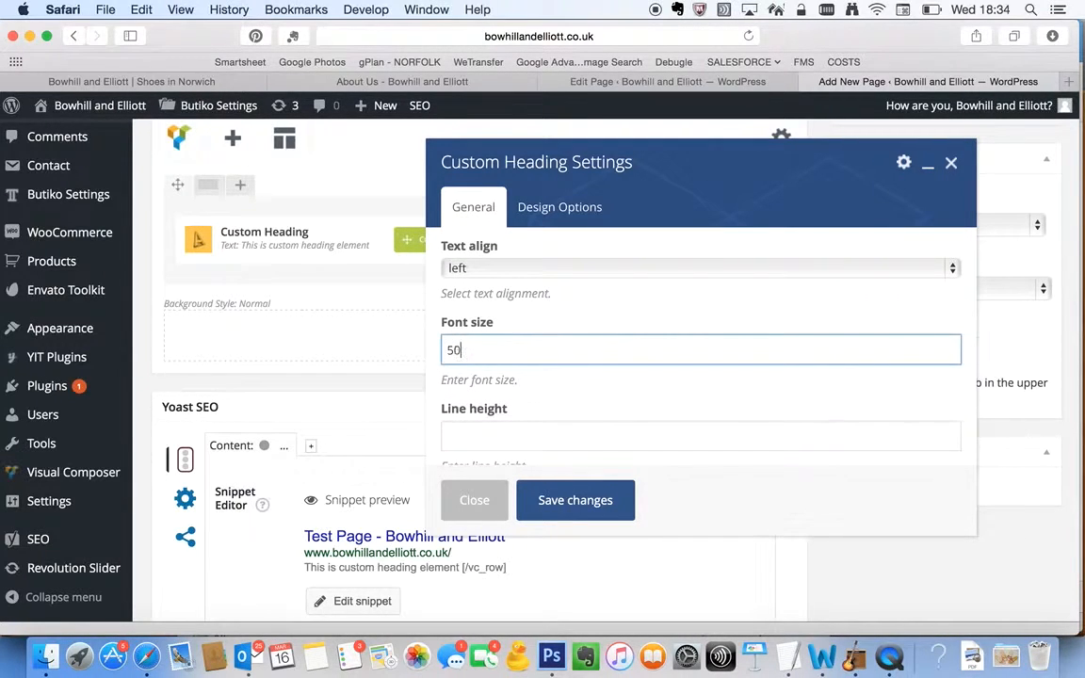
# Set the heading's font family to Cinzel, save the heading settings, and dismiss the element controls hint
pyautogui.scroll(-5, 603, 386)
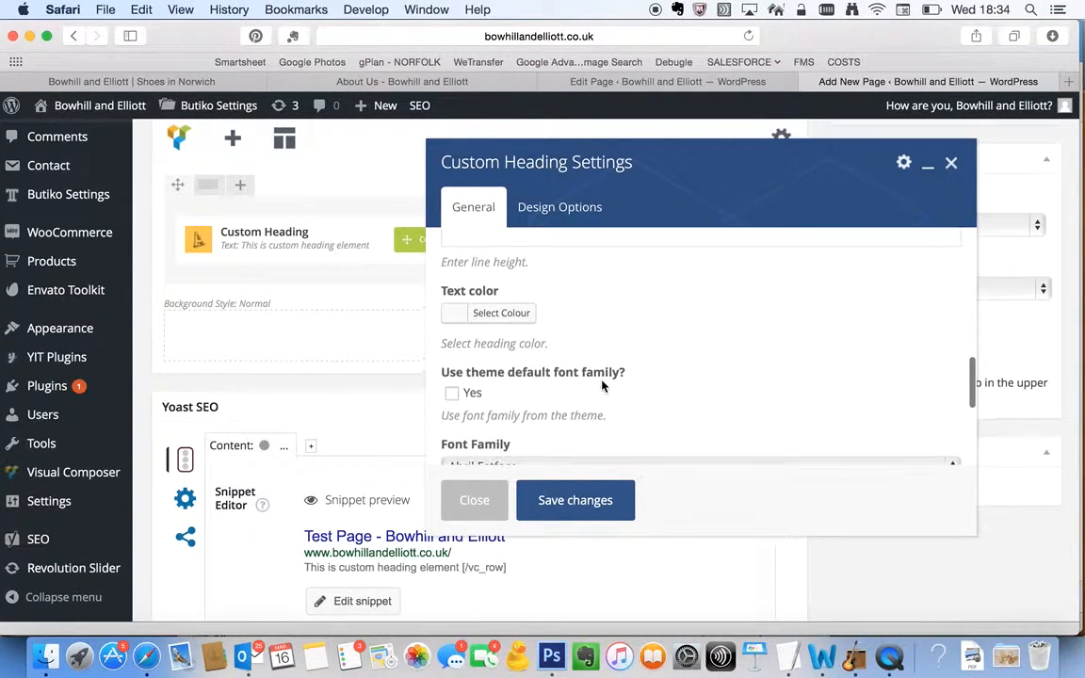
pyautogui.scroll(-5, 603, 386)
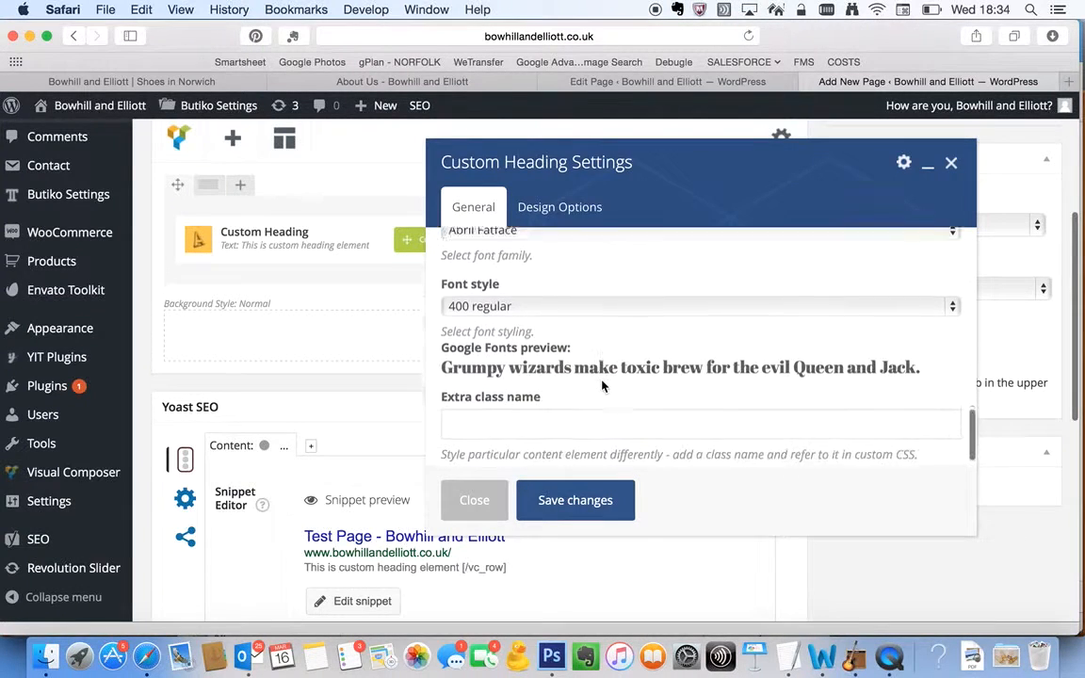
pyautogui.click(562, 298)
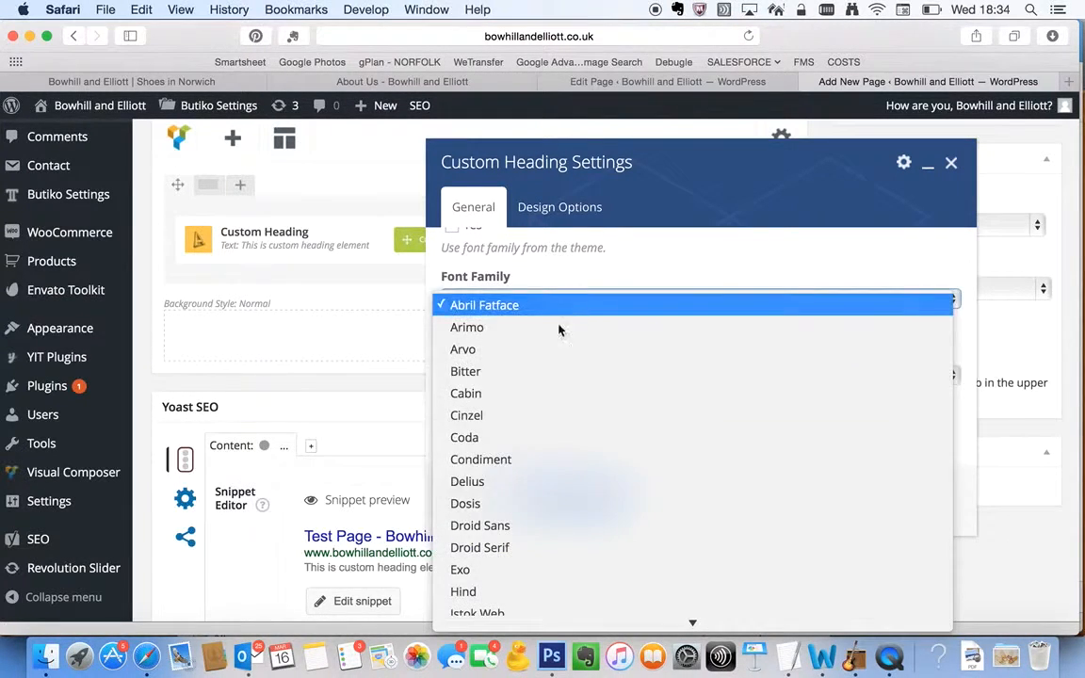
pyautogui.click(543, 416)
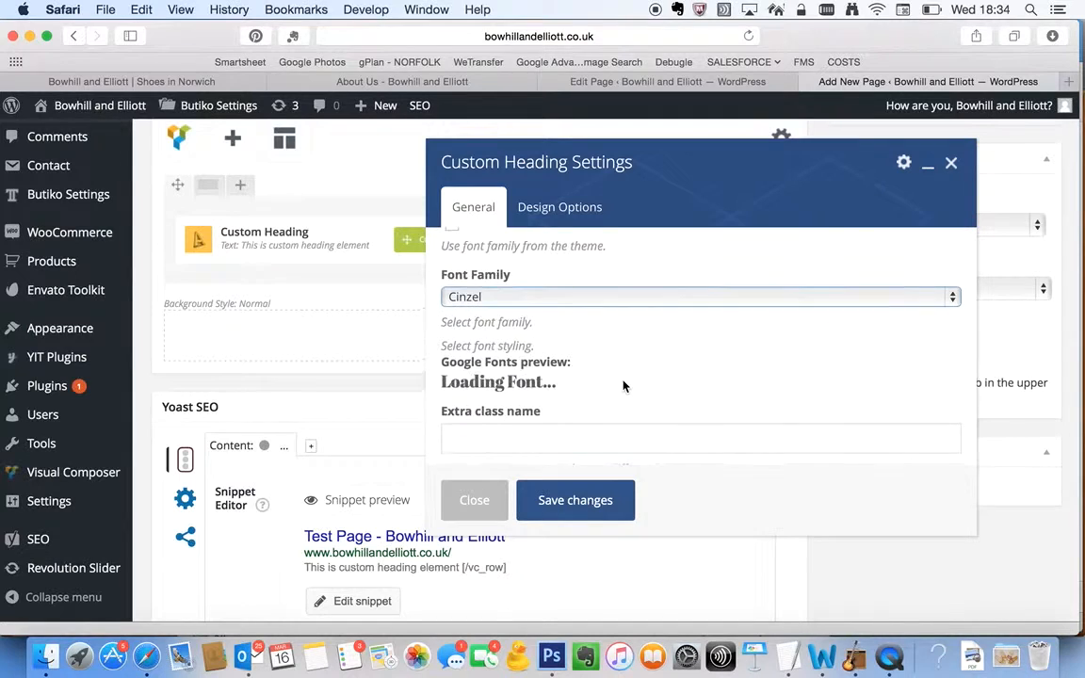
pyautogui.scroll(-1, 622, 384)
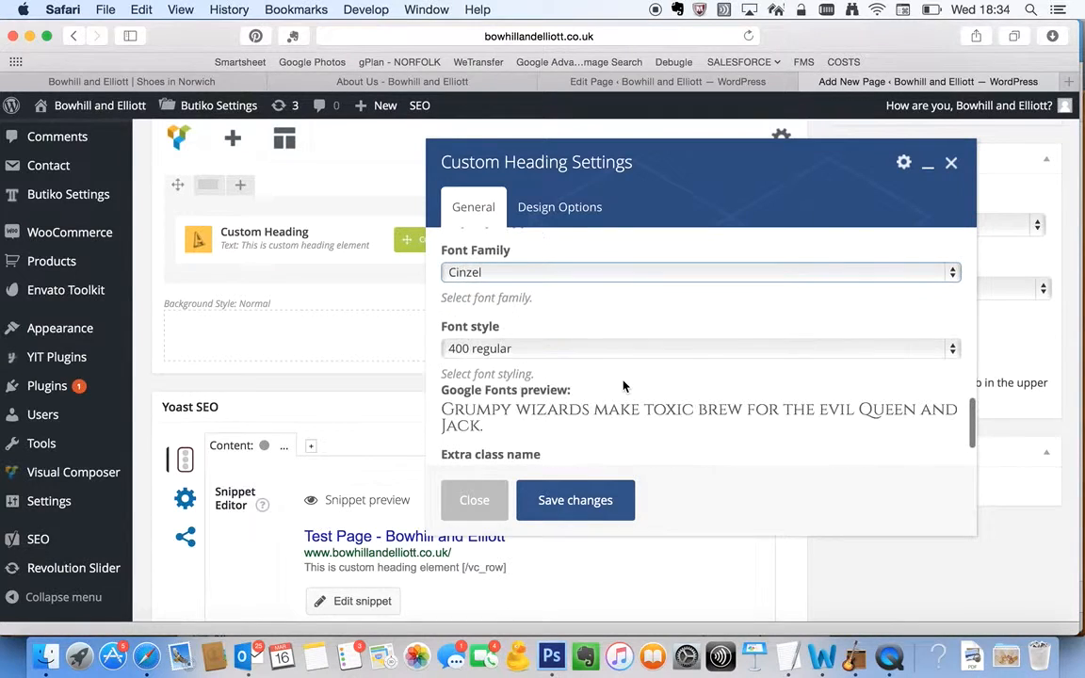
pyautogui.click(577, 500)
pyautogui.scroll(1, 711, 315)
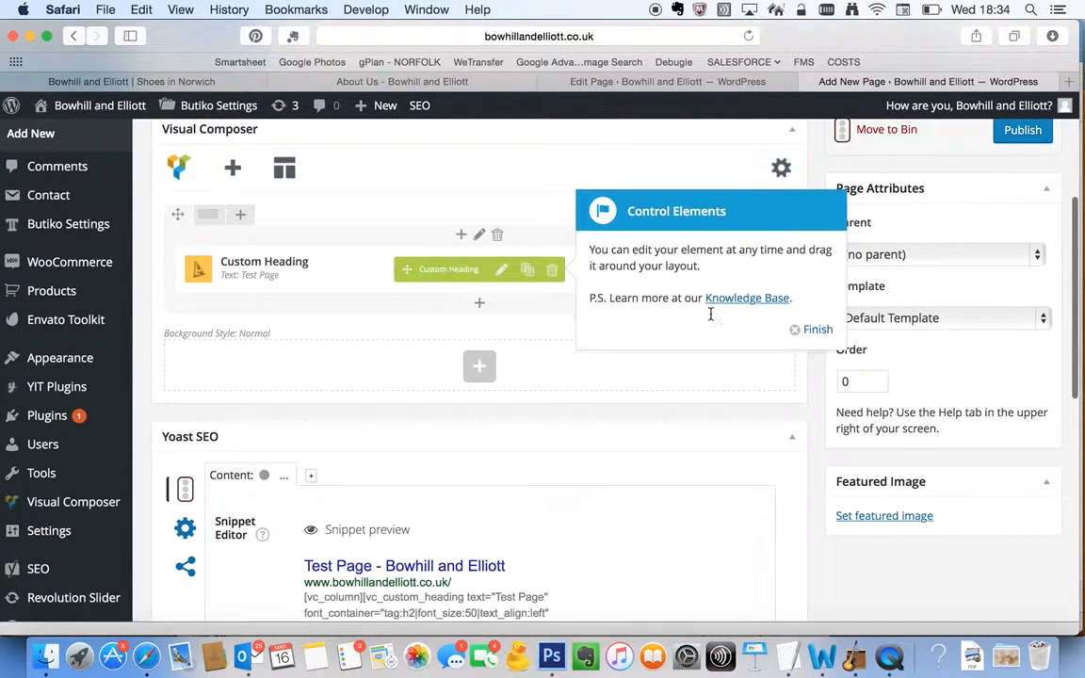
pyautogui.click(816, 331)
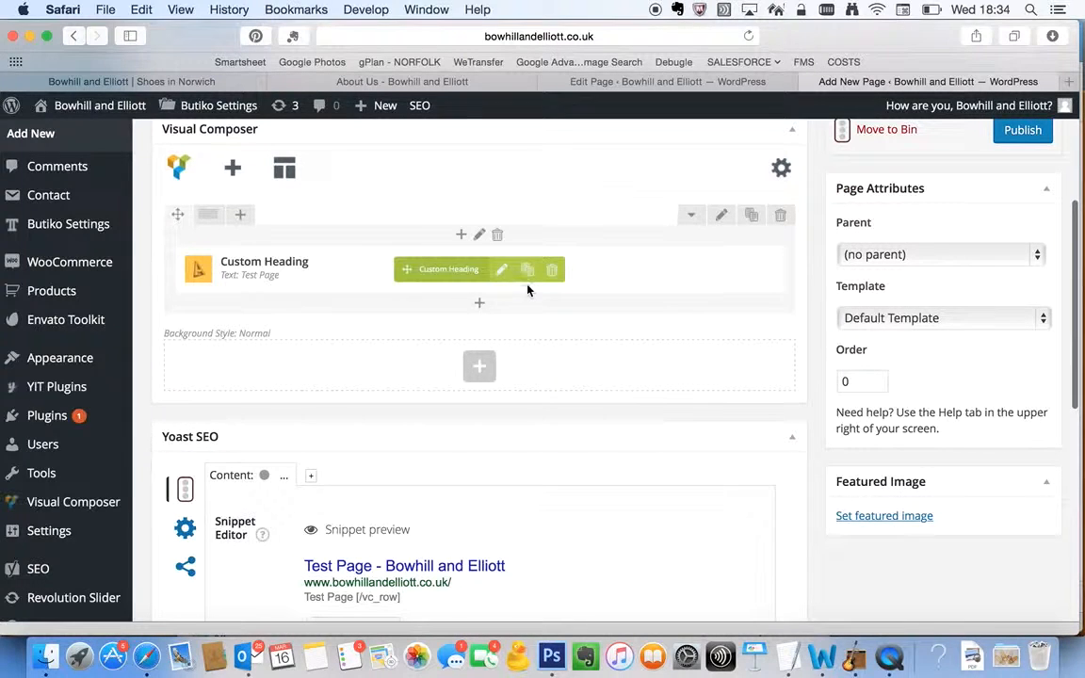
# Open the row's design options and look over the margin, border, padding, background colour and background image settings
pyautogui.click(721, 216)
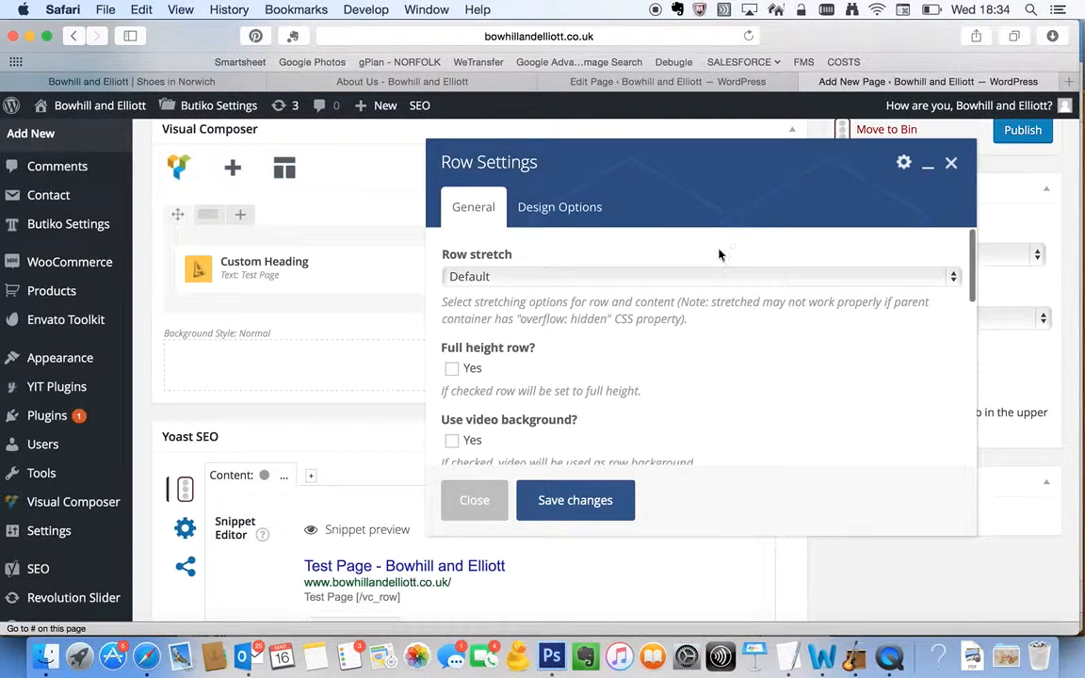
pyautogui.click(557, 207)
pyautogui.scroll(-5, 823, 375)
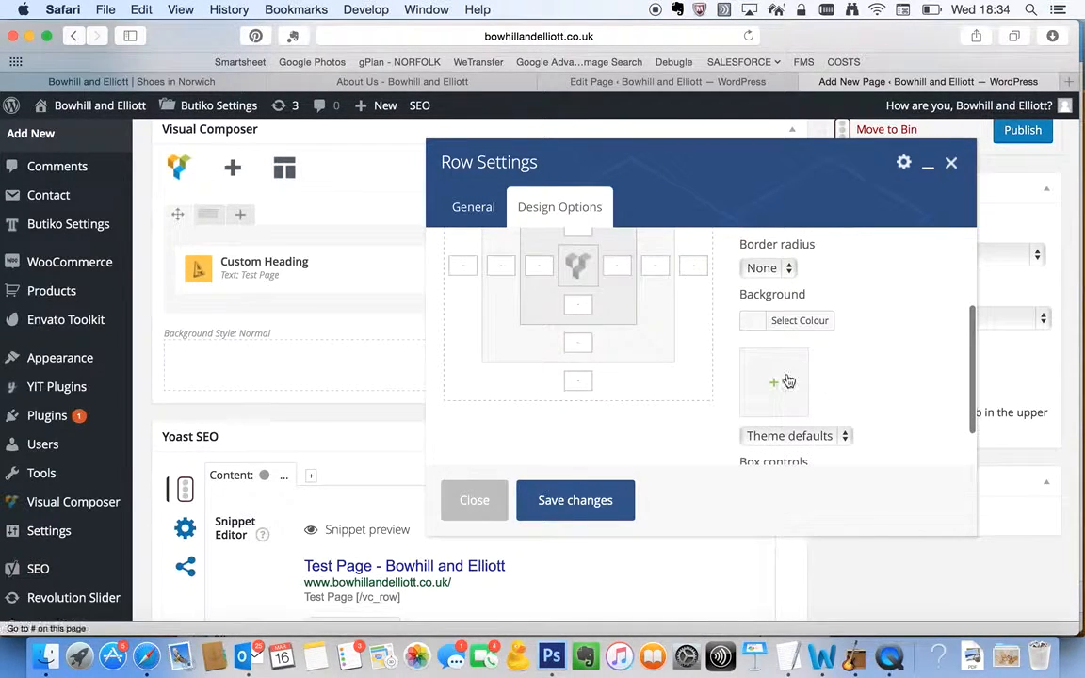
pyautogui.scroll(-1, 785, 394)
pyautogui.scroll(4, 786, 396)
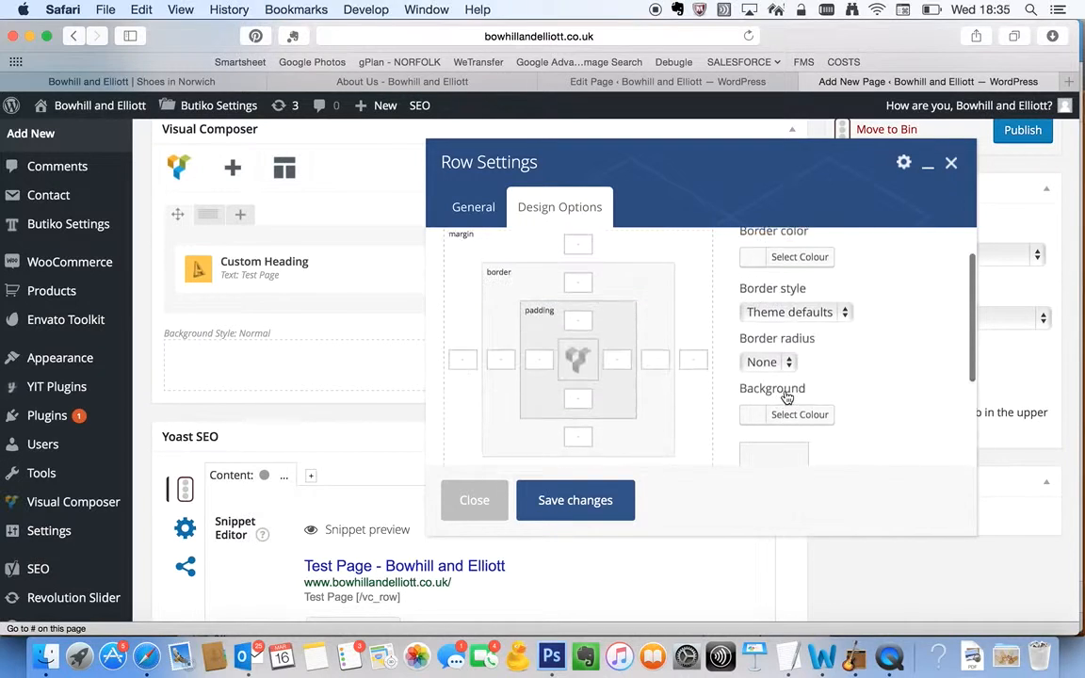
pyautogui.click(813, 418)
pyautogui.scroll(-1, 879, 374)
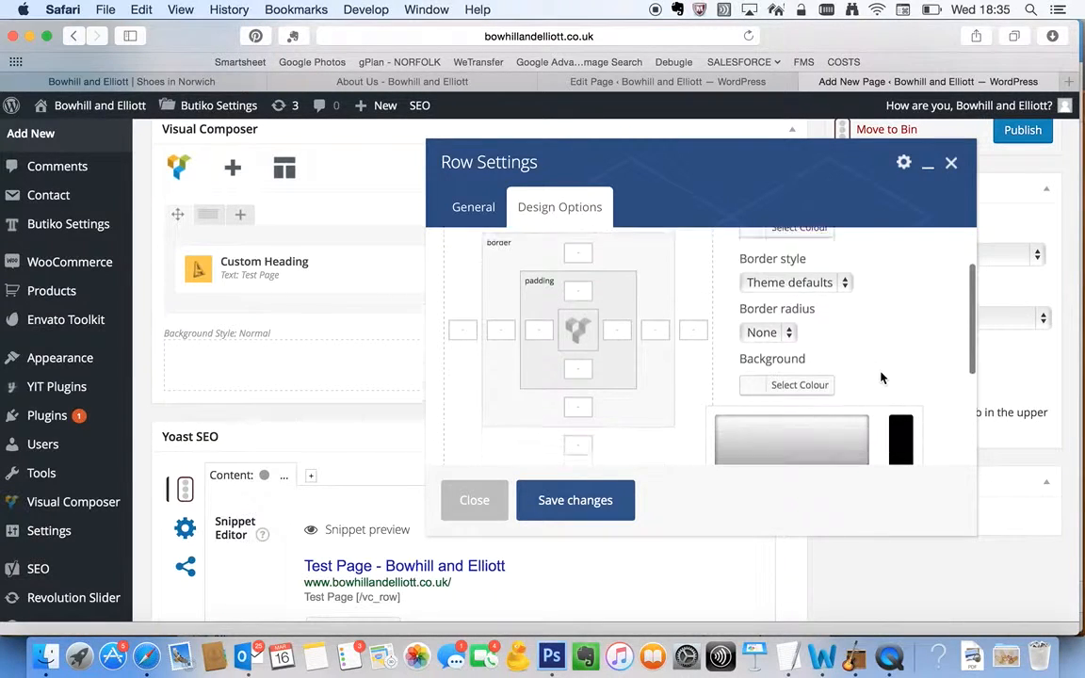
pyautogui.scroll(-5, 880, 378)
pyautogui.click(932, 412)
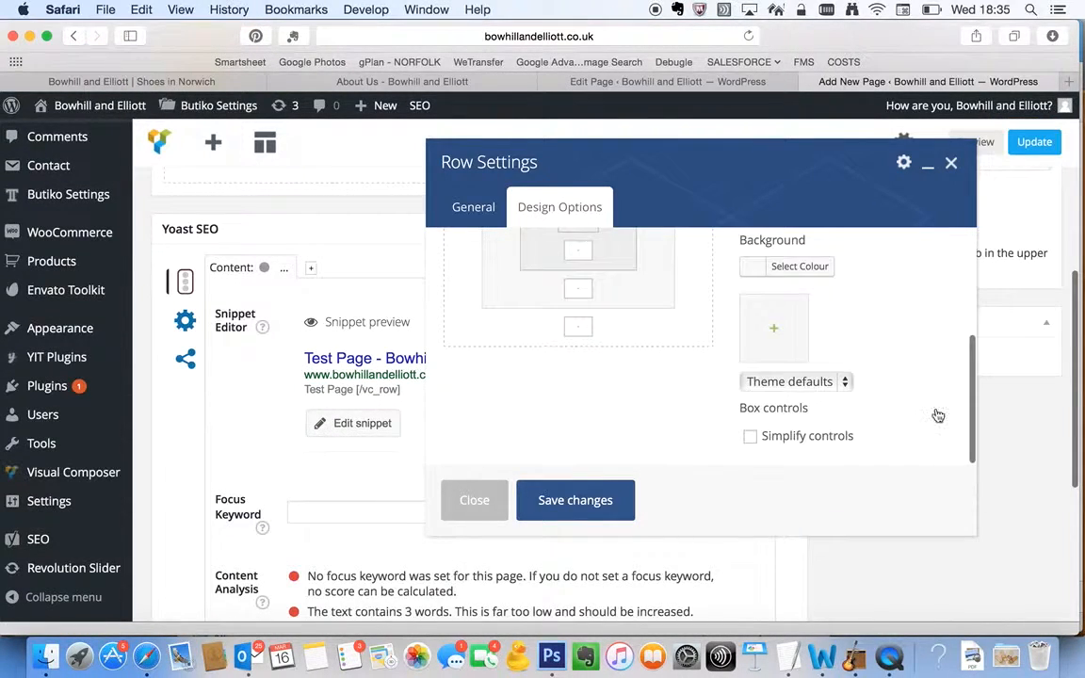
# Set 633-Monk-Binding.jpg from the media library as the row's background image and save the row settings
pyautogui.click(782, 325)
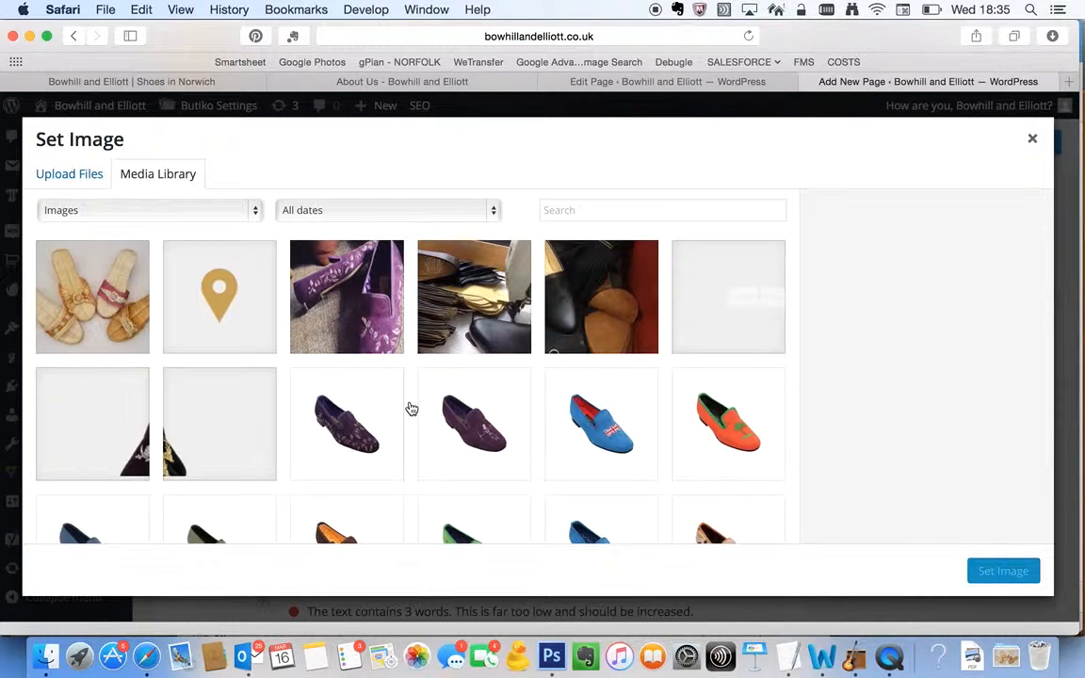
pyautogui.scroll(-1, 411, 408)
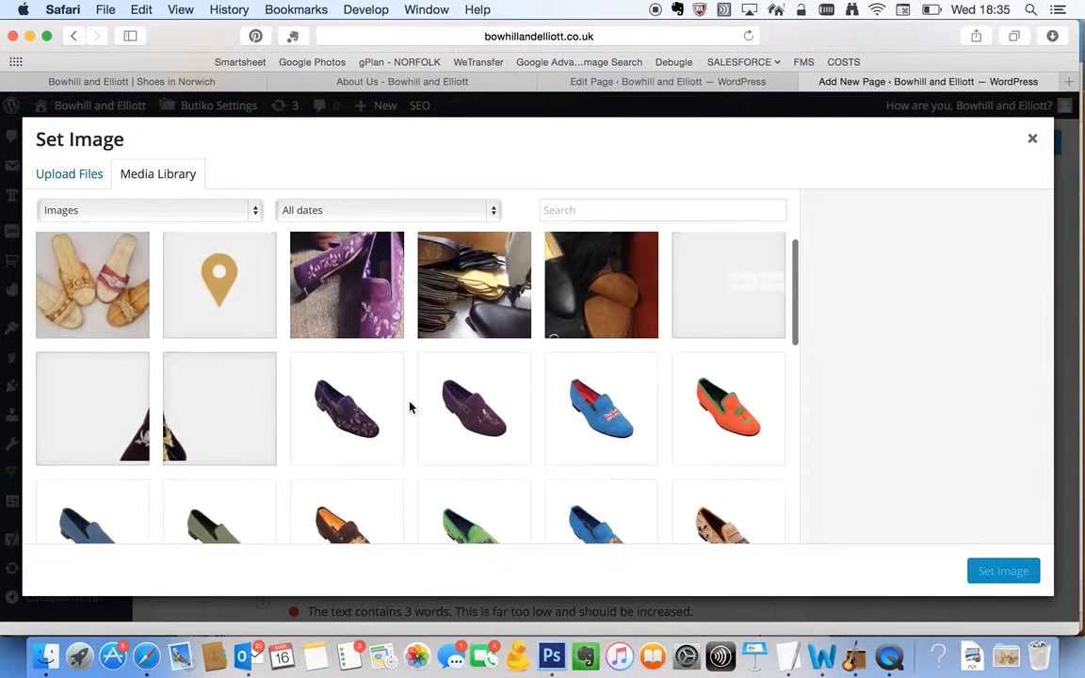
pyautogui.click(500, 331)
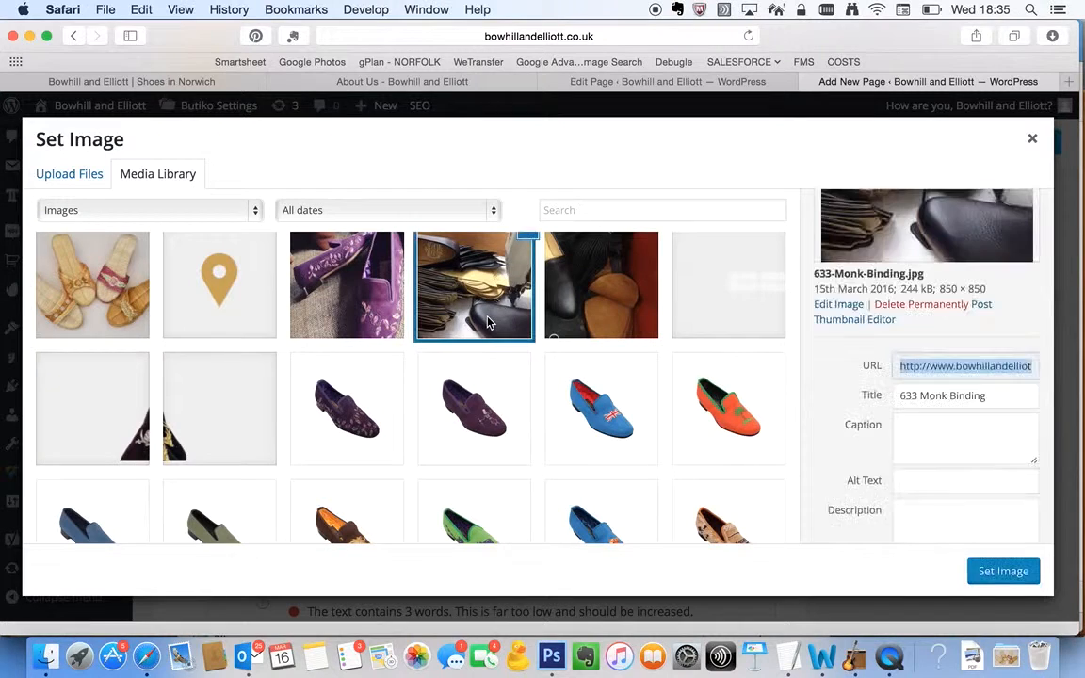
pyautogui.click(1000, 571)
pyautogui.scroll(5, 639, 366)
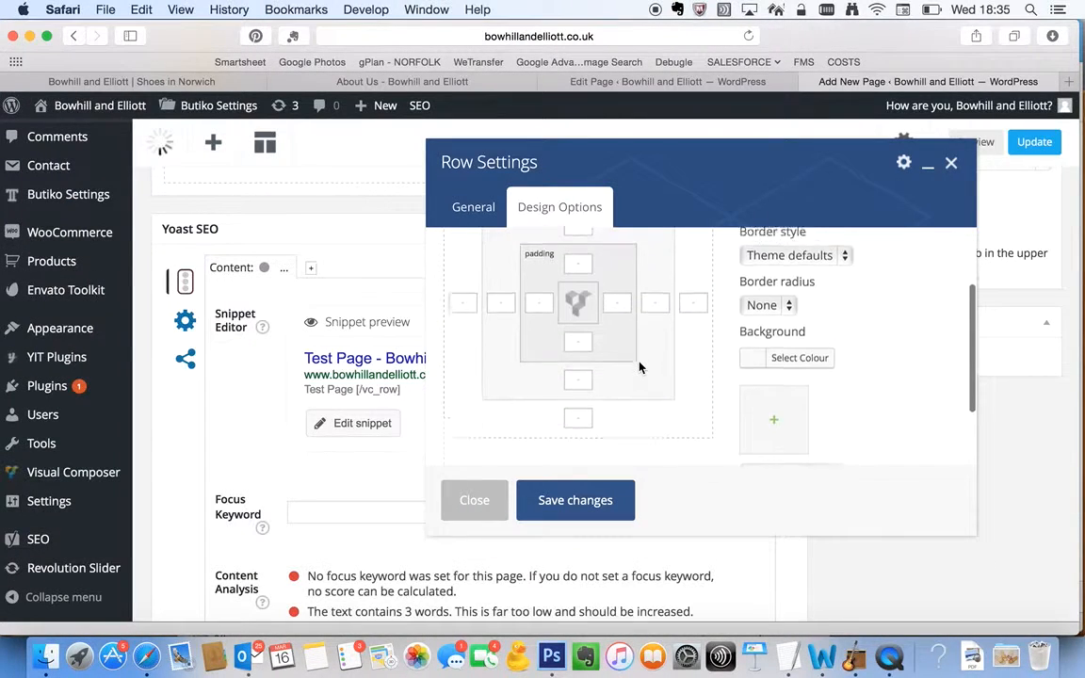
pyautogui.scroll(2, 640, 368)
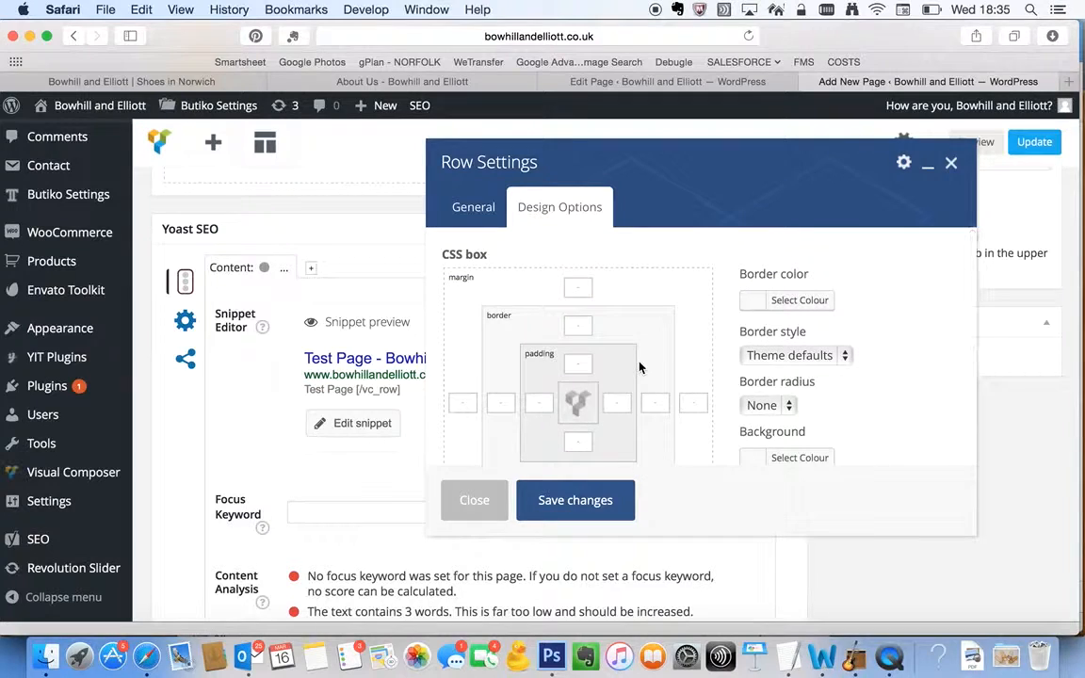
pyautogui.scroll(-5, 640, 367)
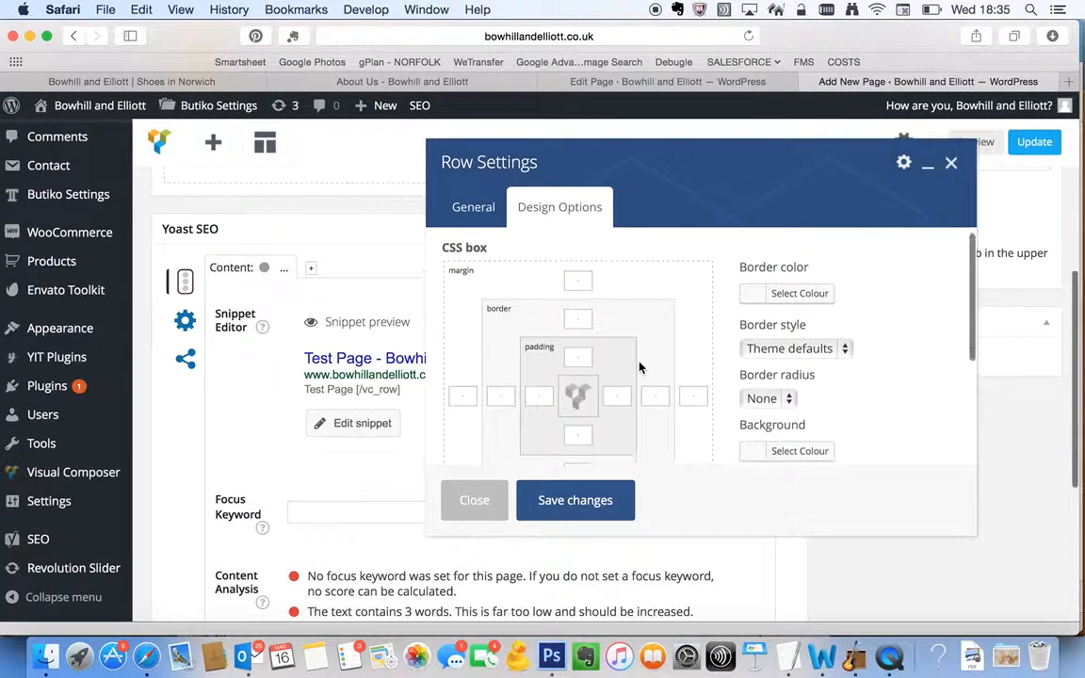
pyautogui.click(571, 502)
pyautogui.scroll(5, 581, 370)
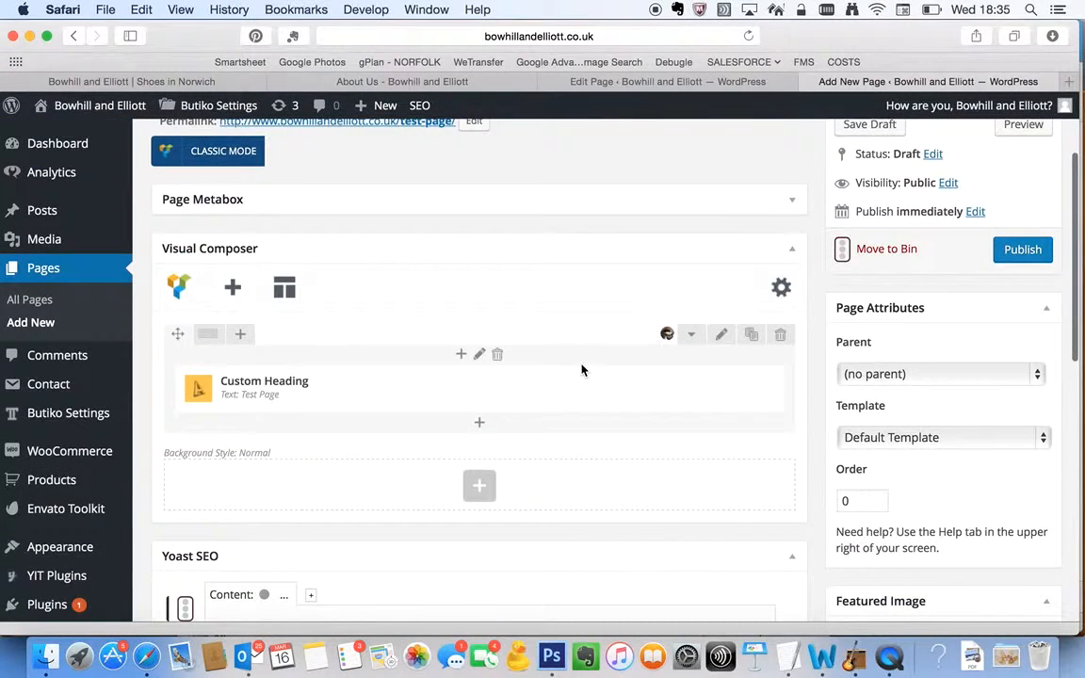
# Publish the Test Page and view the live version in a new browser tab
pyautogui.click(1023, 251)
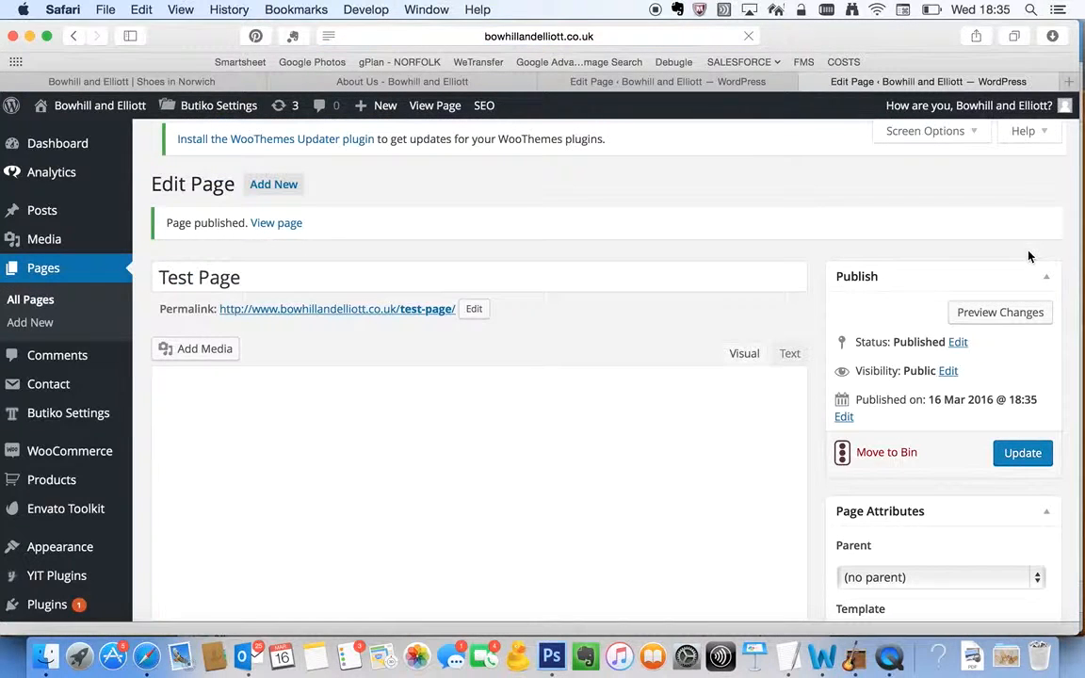
pyautogui.keyDown('super'); pyautogui.click(415, 105); pyautogui.keyUp('super')
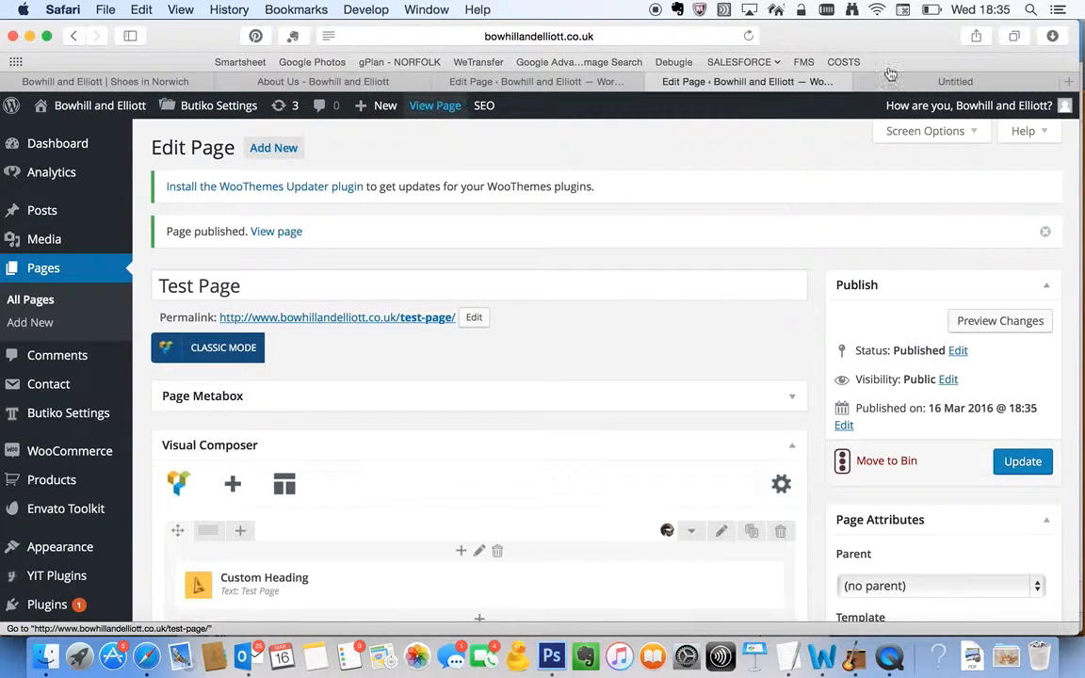
pyautogui.click(972, 83)
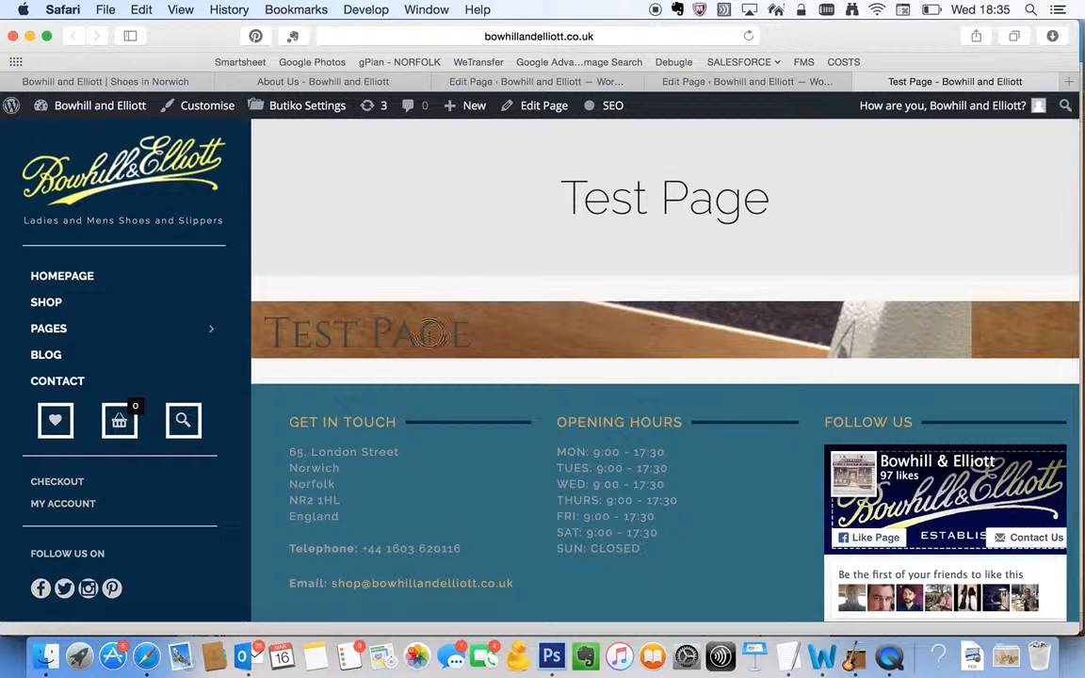
# Hide the page title in the Page Metabox and update the page to check it on the live site
pyautogui.click(754, 85)
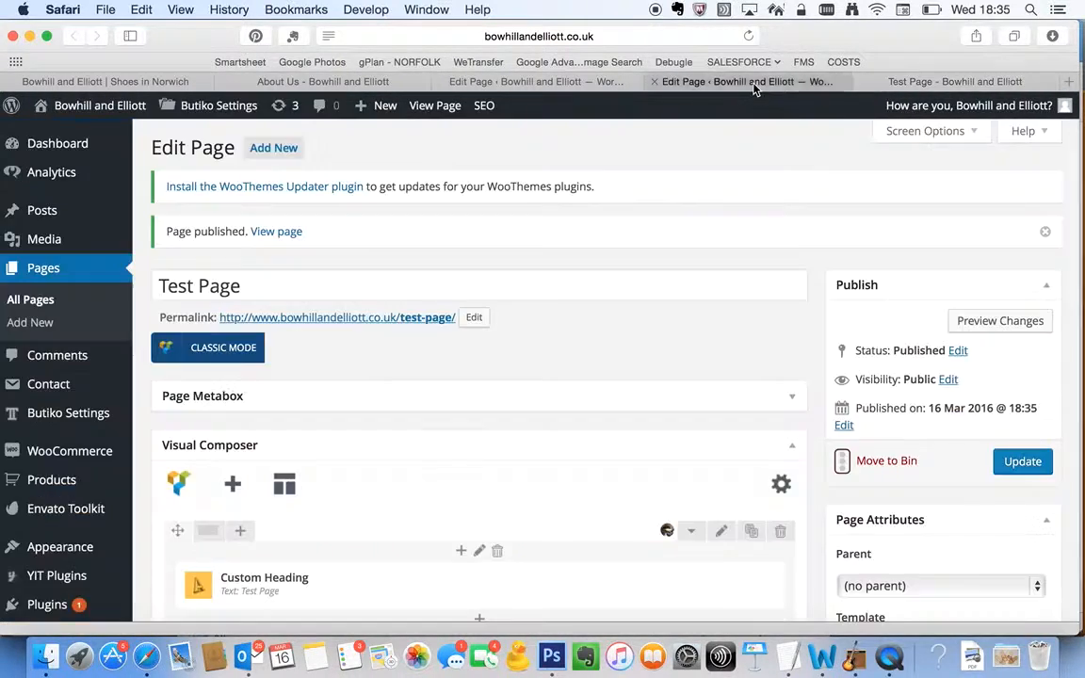
pyautogui.scroll(-3, 661, 395)
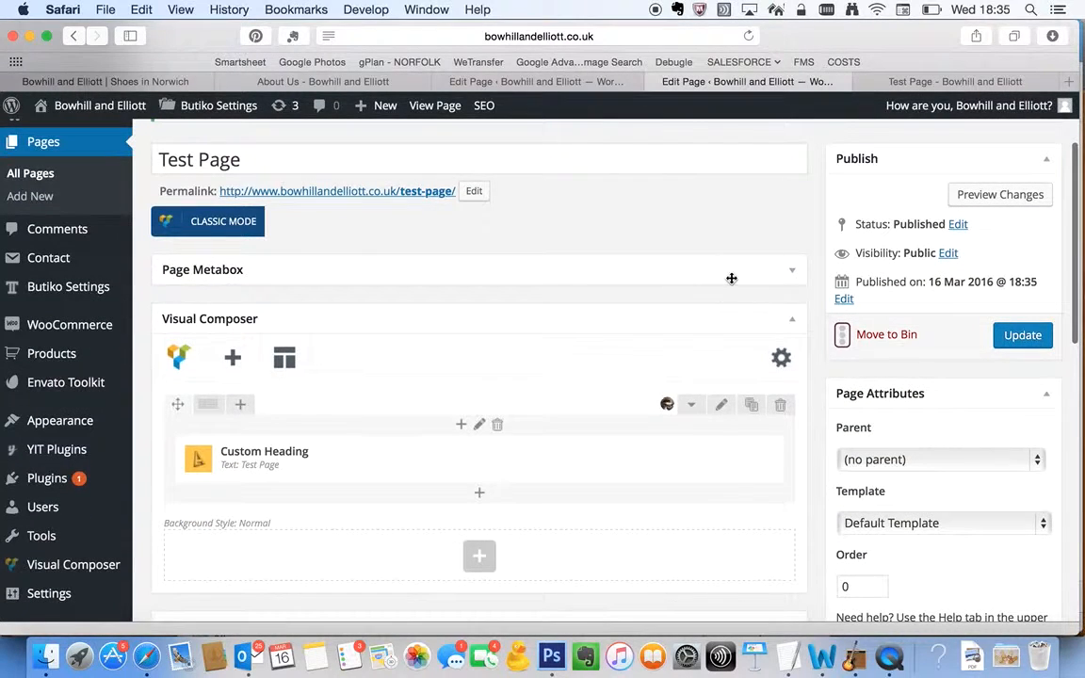
pyautogui.click(730, 279)
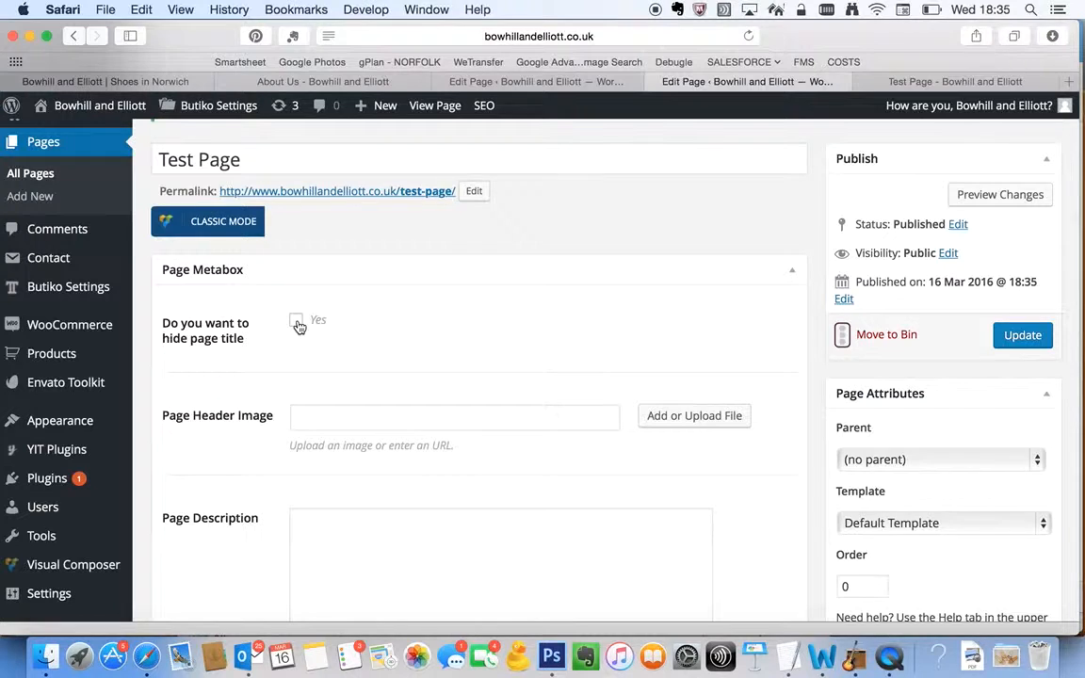
pyautogui.click(1033, 346)
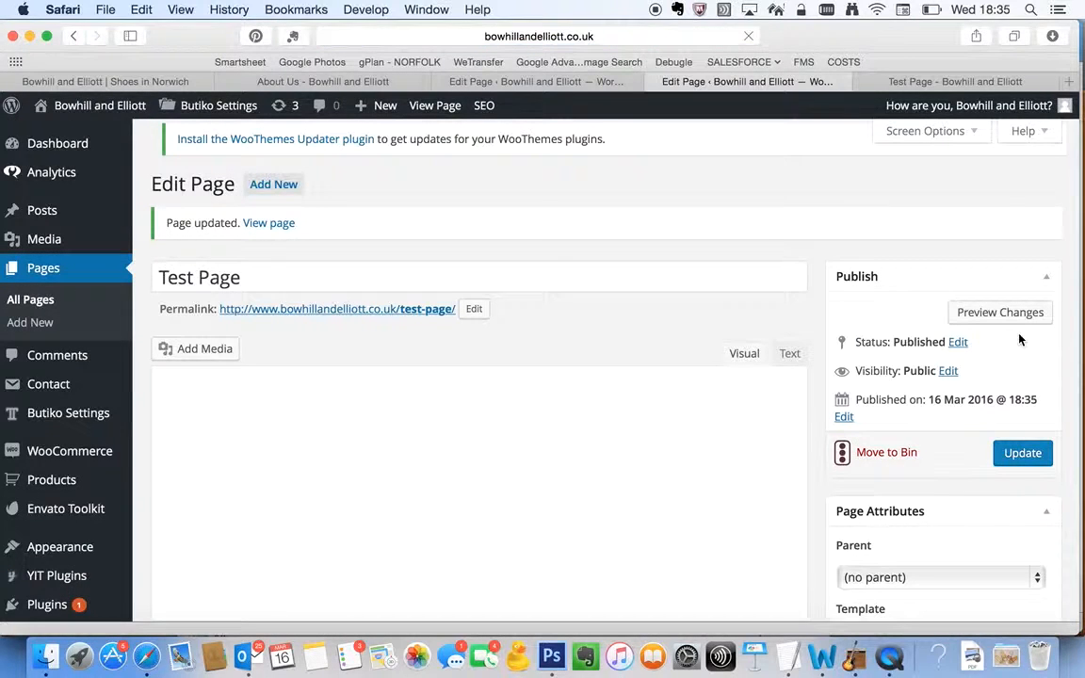
pyautogui.click(983, 82)
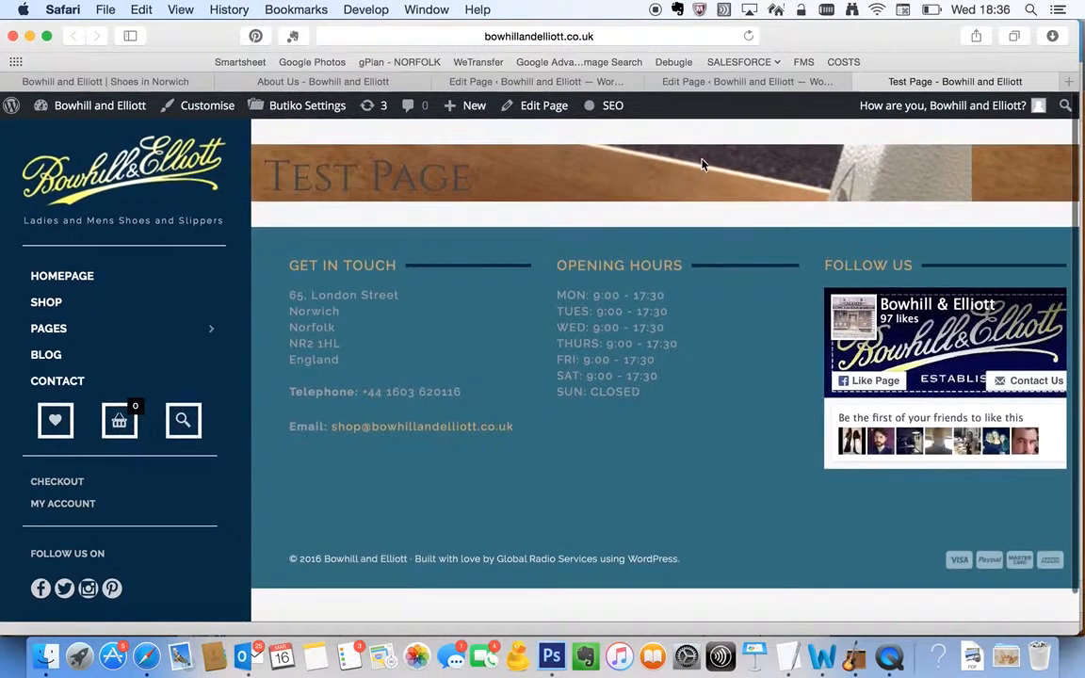
# Unhide the page title, set shop-background.jpg as the page header image, and update the page to view it live
pyautogui.click(721, 81)
pyautogui.scroll(-3, 434, 445)
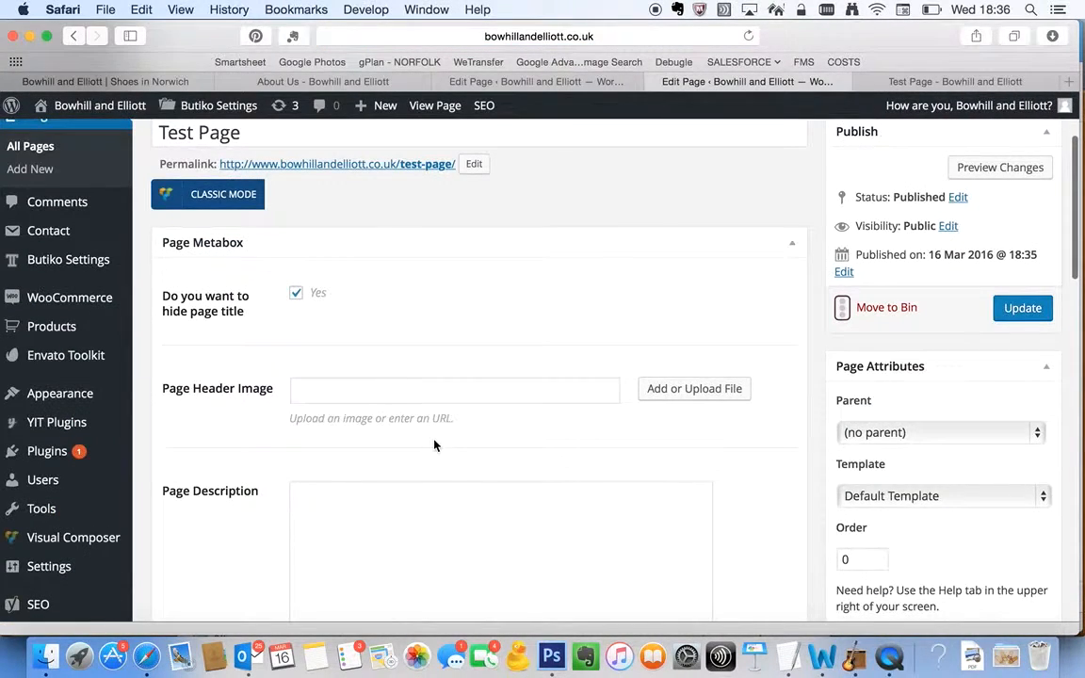
pyautogui.click(702, 390)
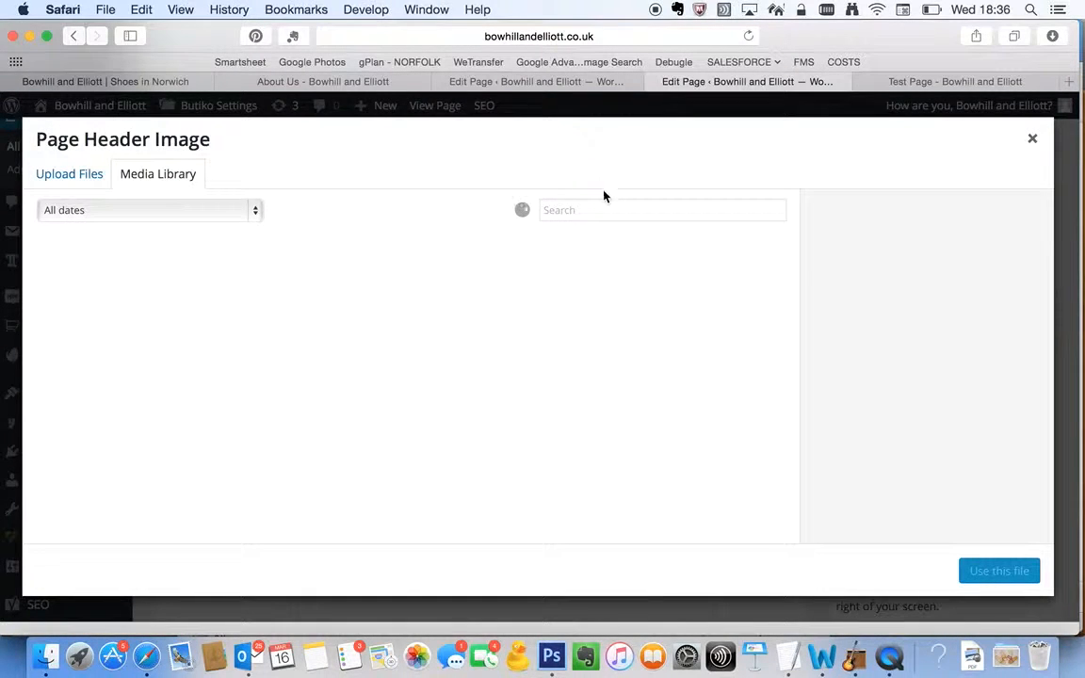
pyautogui.scroll(-10, 615, 374)
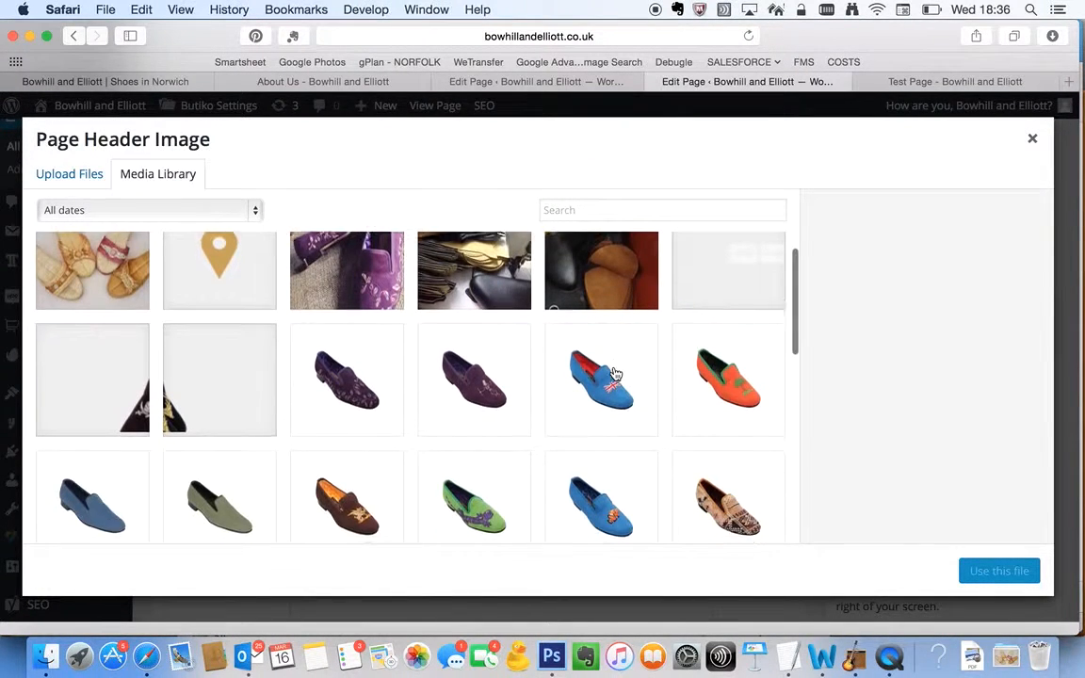
pyautogui.scroll(-10, 615, 374)
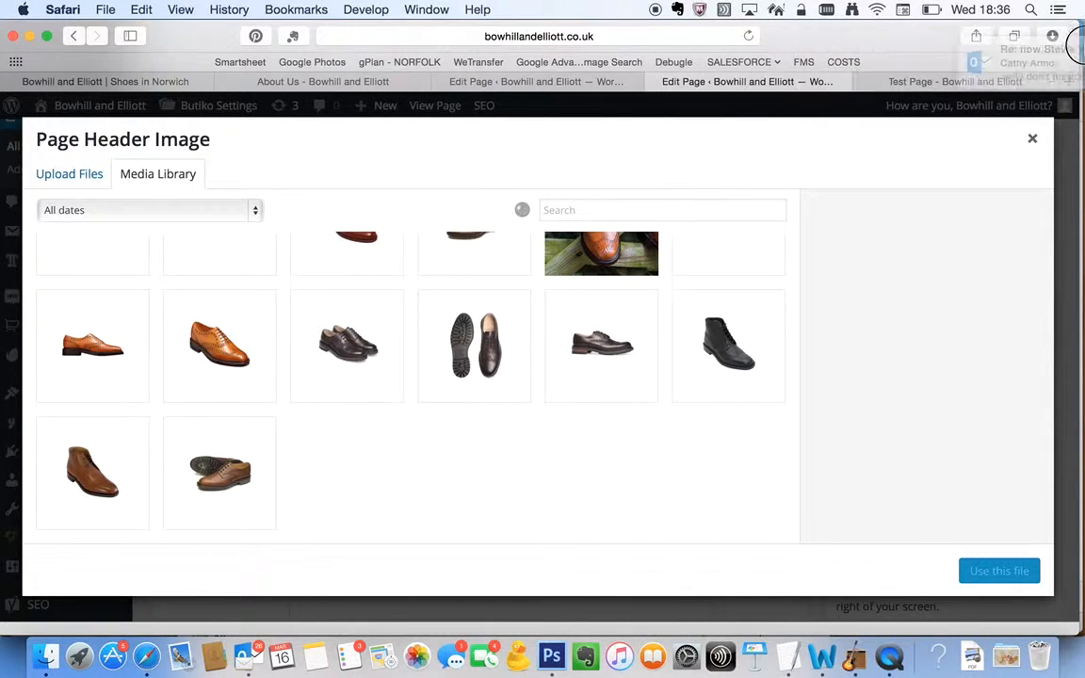
pyautogui.scroll(-3, 455, 412)
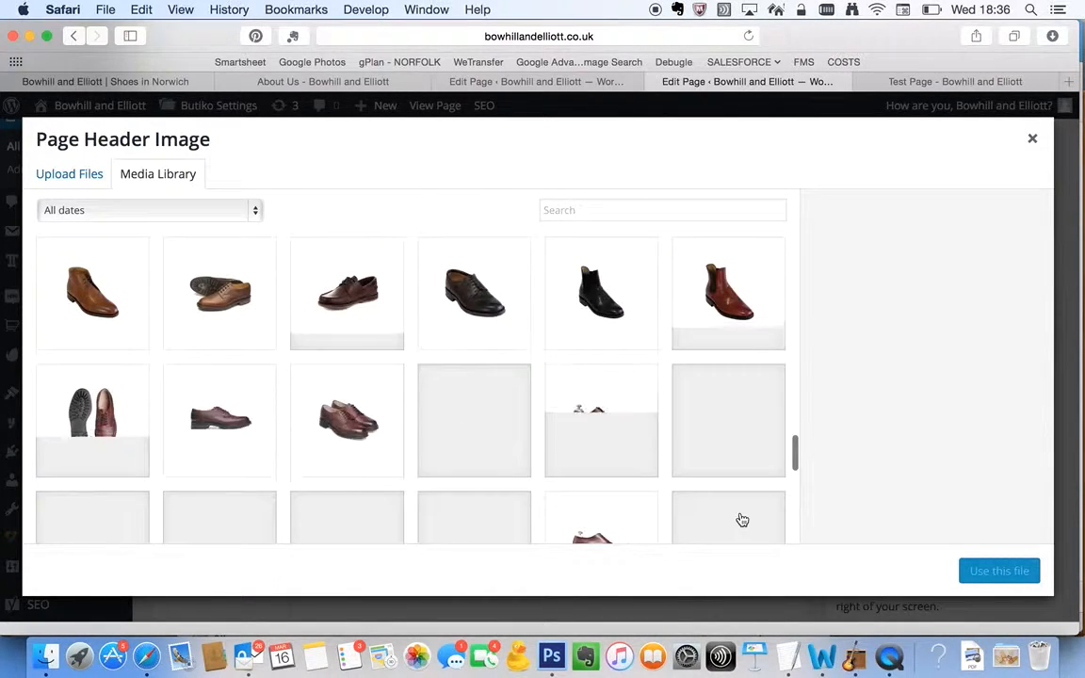
pyautogui.scroll(-5, 739, 518)
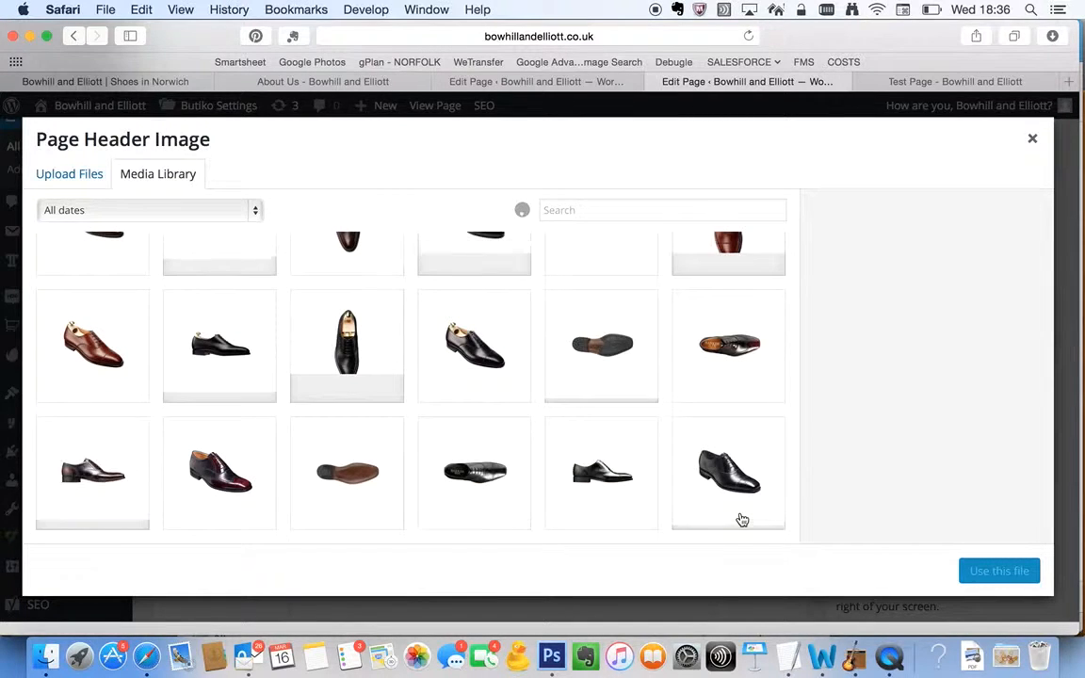
pyautogui.scroll(-5, 742, 519)
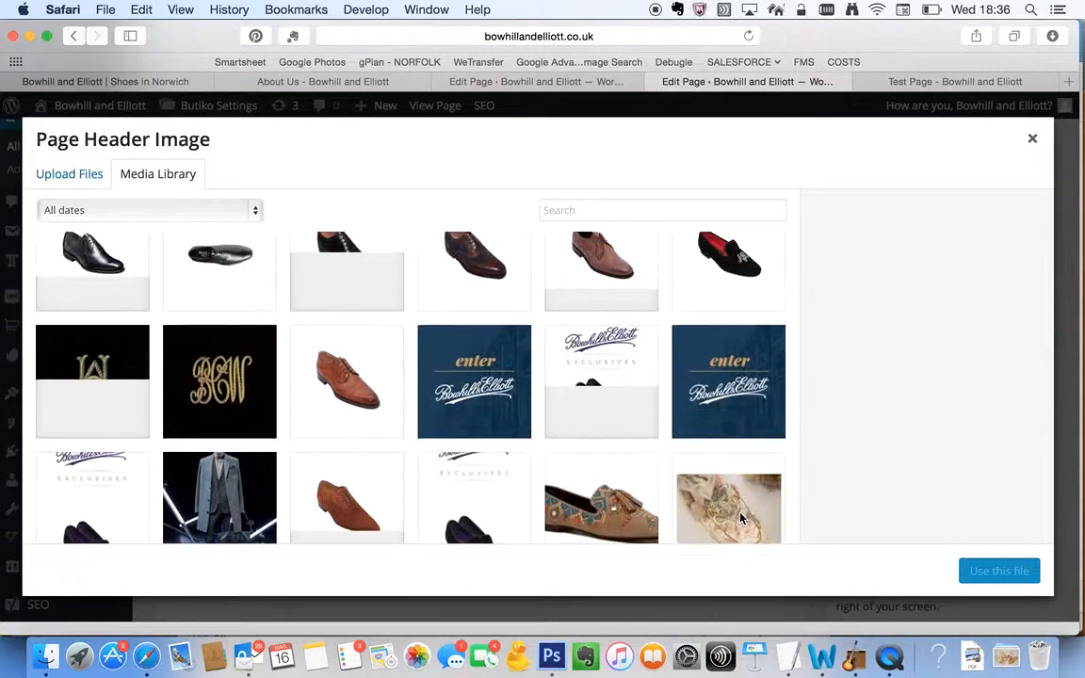
pyautogui.scroll(-4, 740, 518)
pyautogui.scroll(-5, 740, 517)
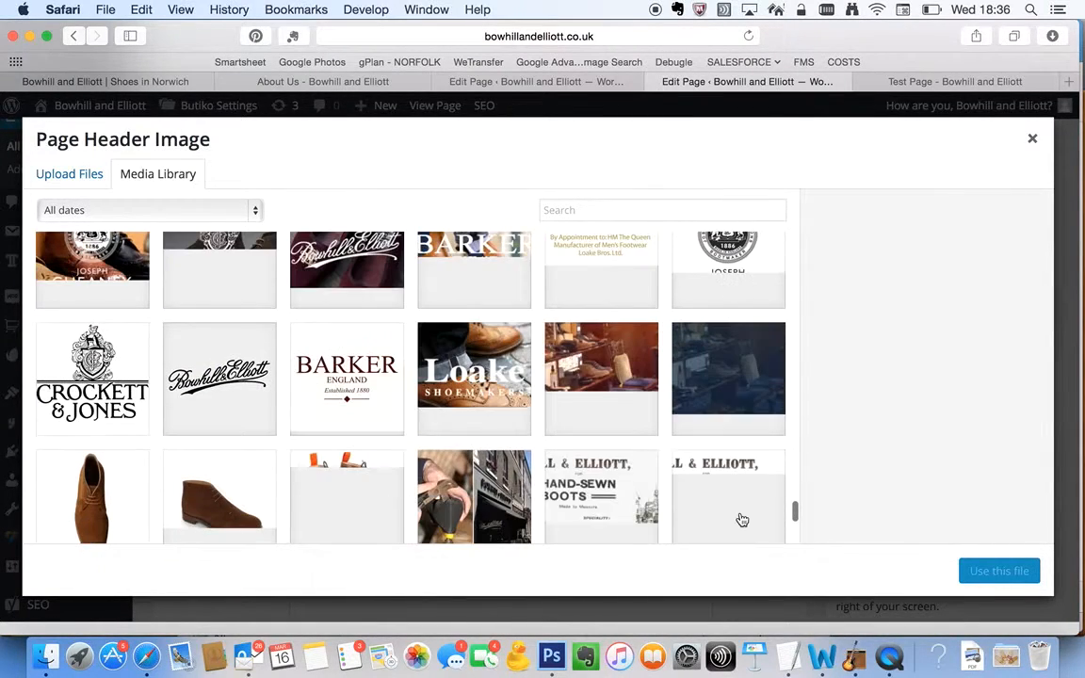
pyautogui.click(741, 386)
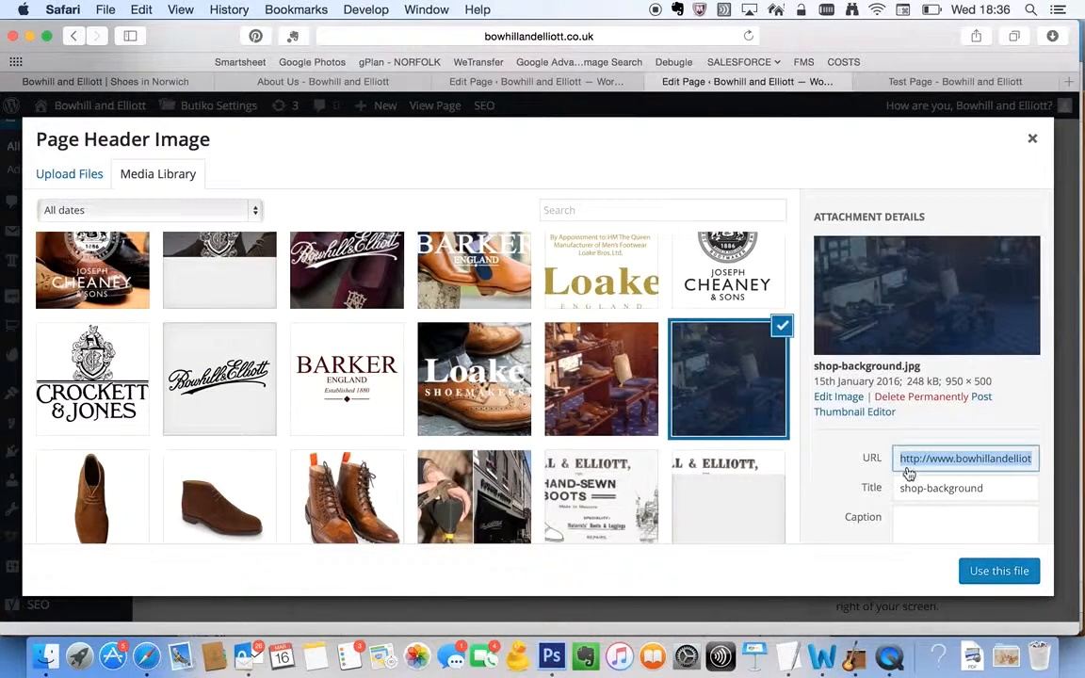
pyautogui.click(998, 570)
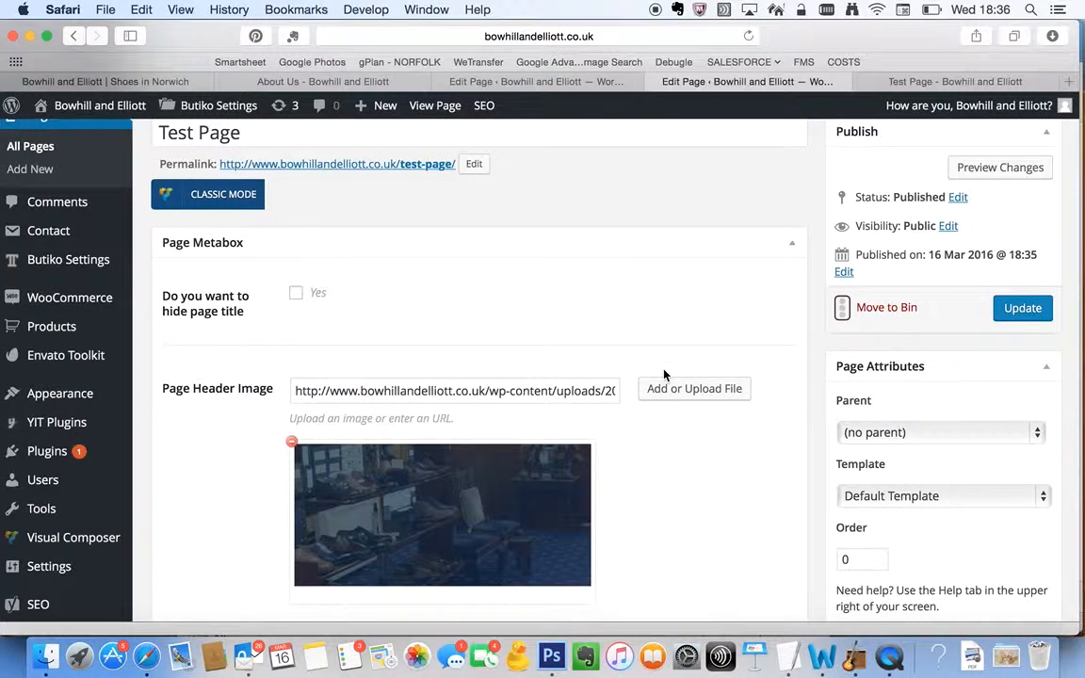
pyautogui.click(1022, 308)
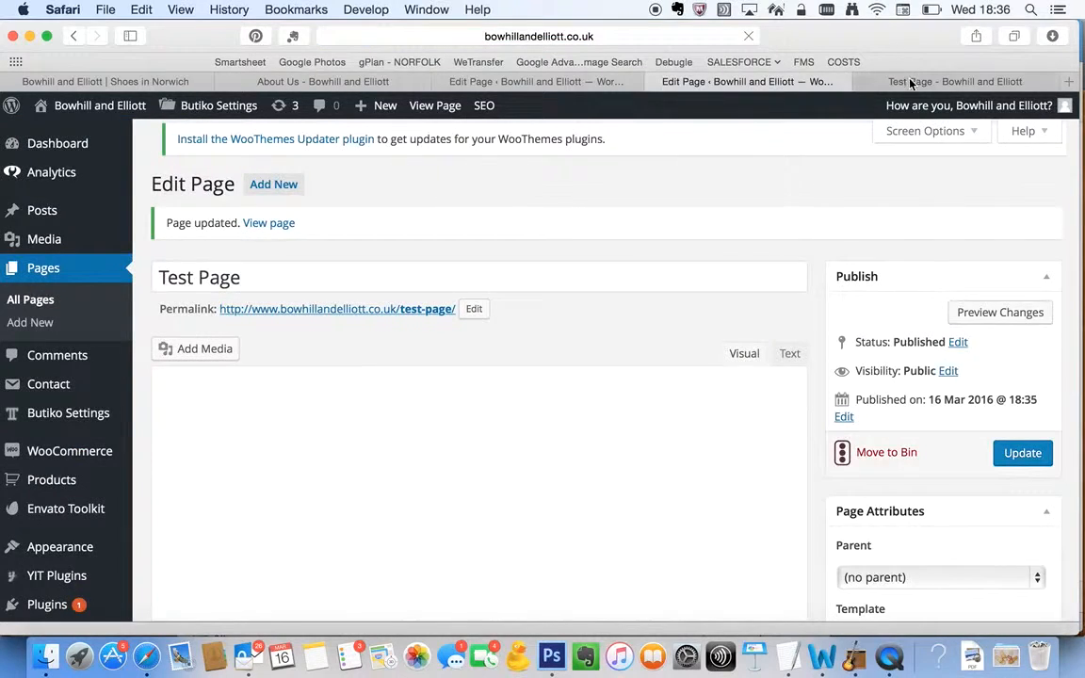
pyautogui.click(909, 84)
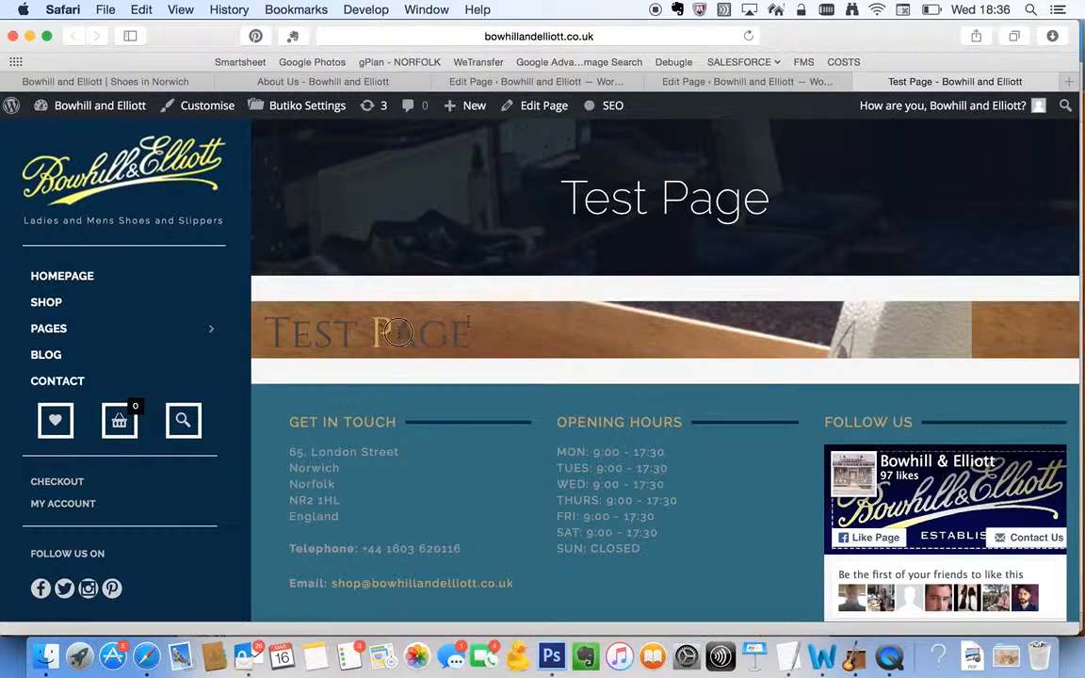
# Open the custom heading's settings in the Test Page editor and set its font family to Playfair Display
pyautogui.click(745, 83)
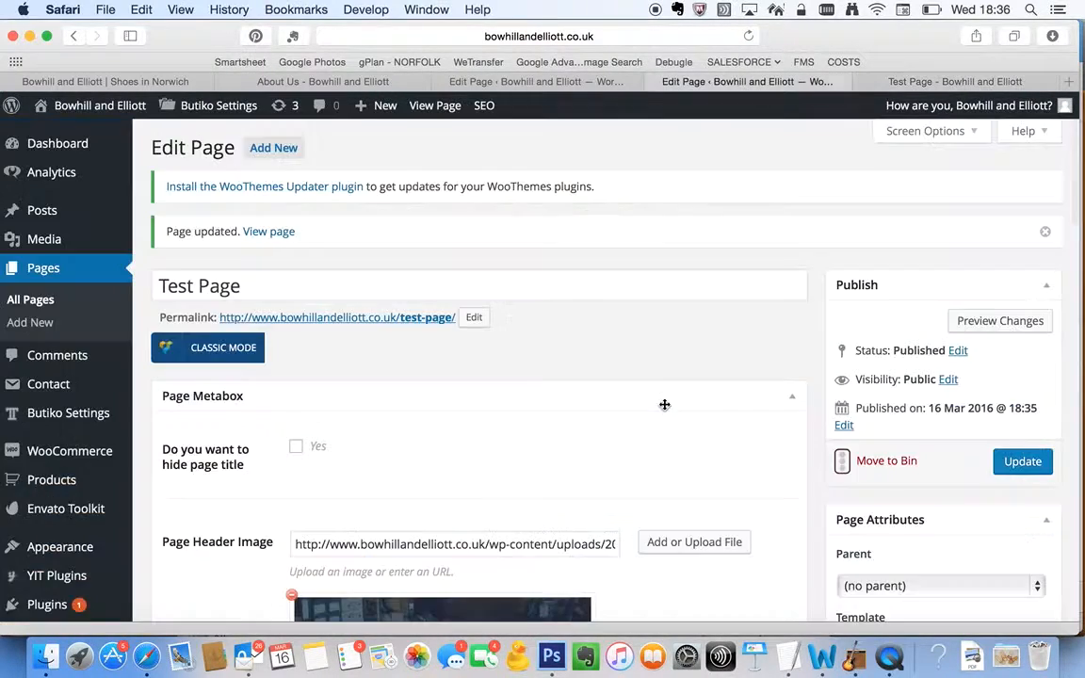
pyautogui.scroll(-10, 664, 405)
pyautogui.scroll(-5, 664, 408)
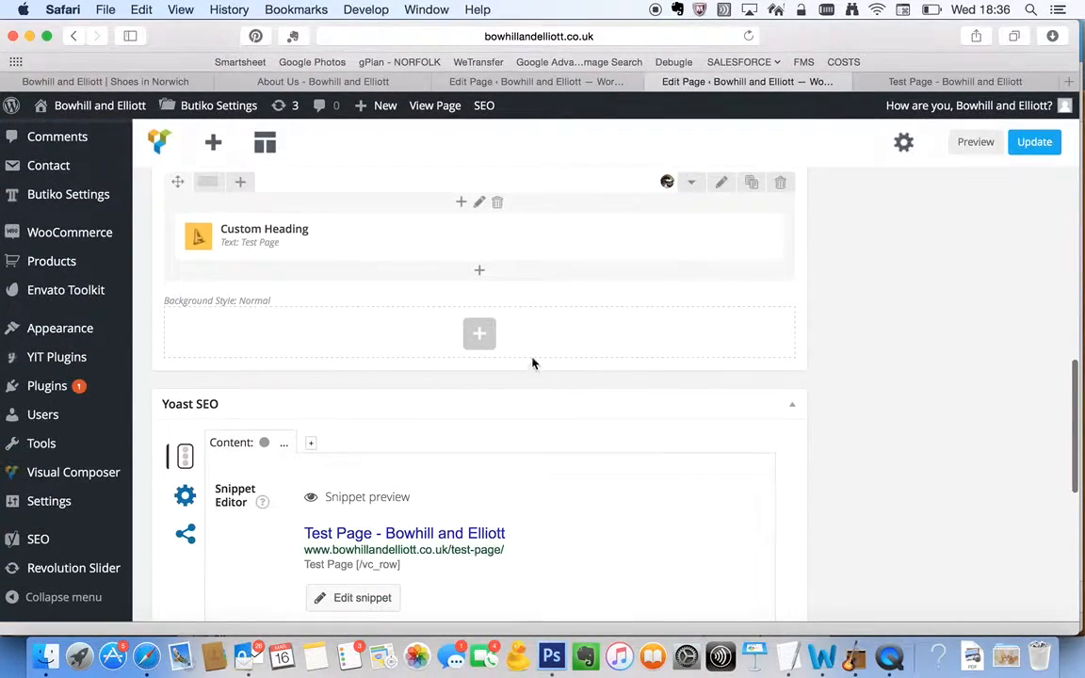
pyautogui.click(498, 239)
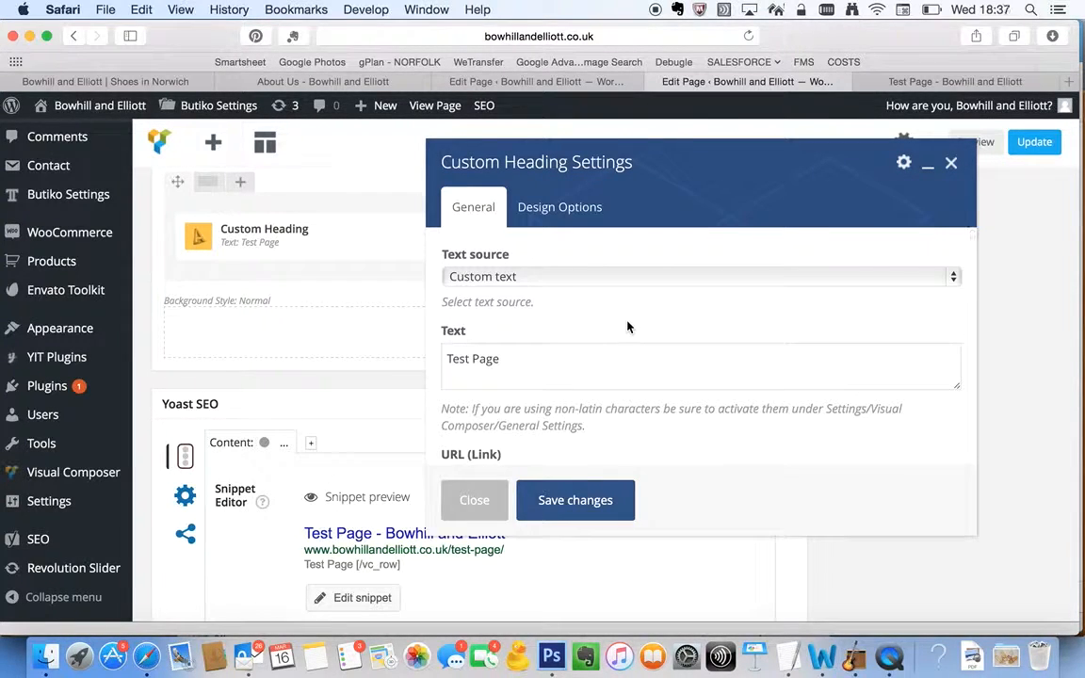
pyautogui.click(556, 209)
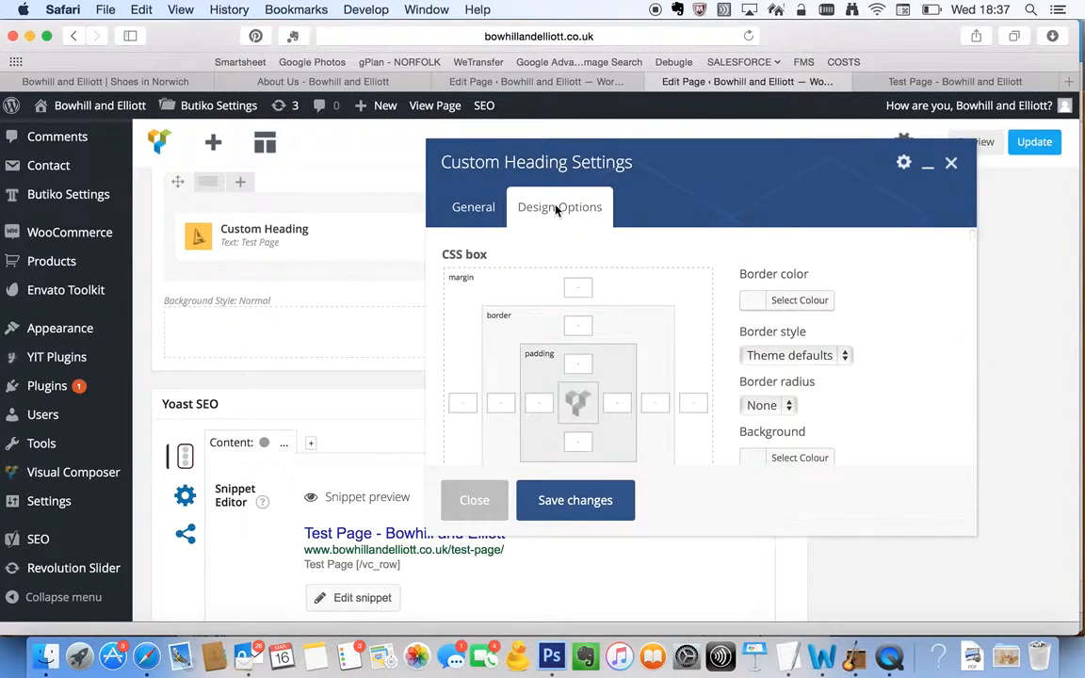
pyautogui.click(473, 207)
pyautogui.scroll(-6, 608, 448)
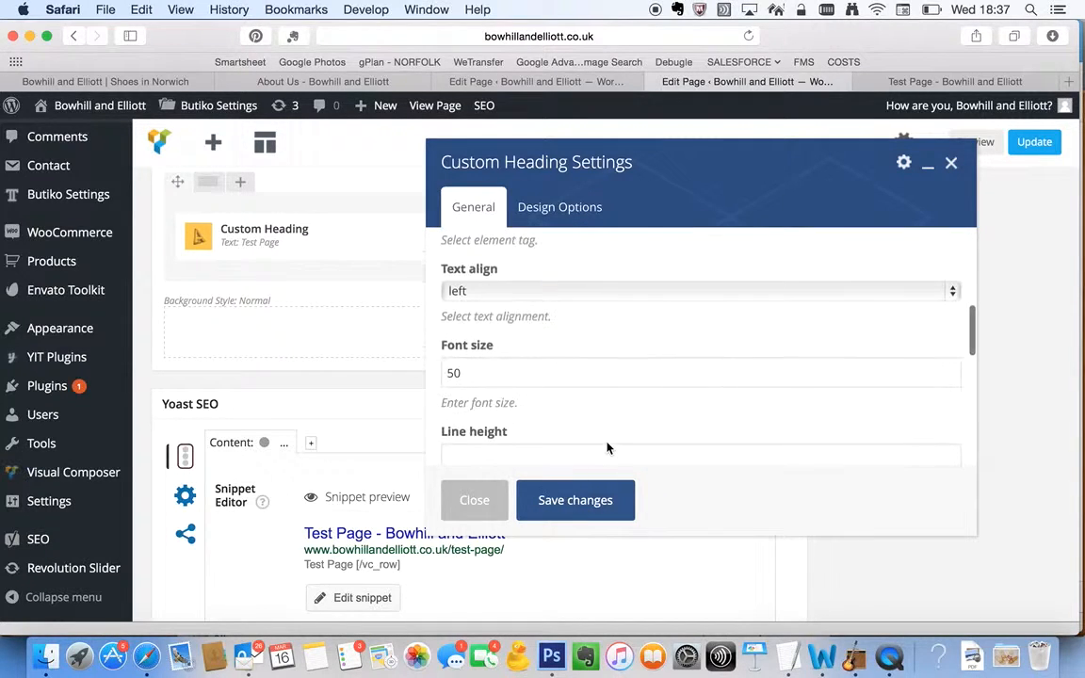
pyautogui.scroll(-10, 608, 449)
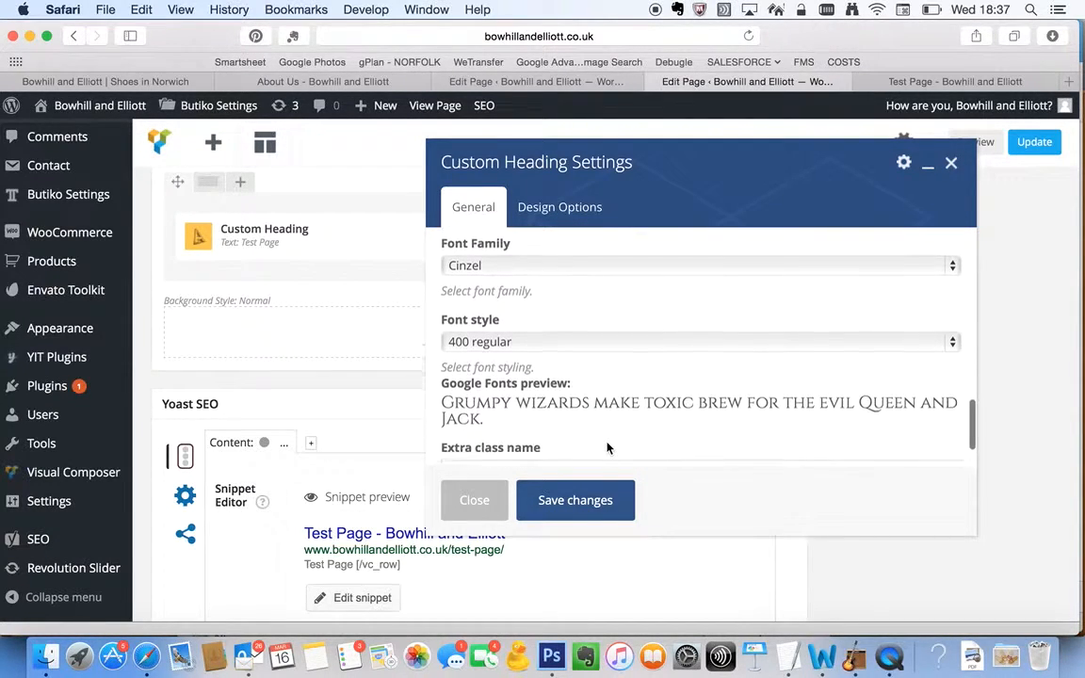
pyautogui.click(534, 266)
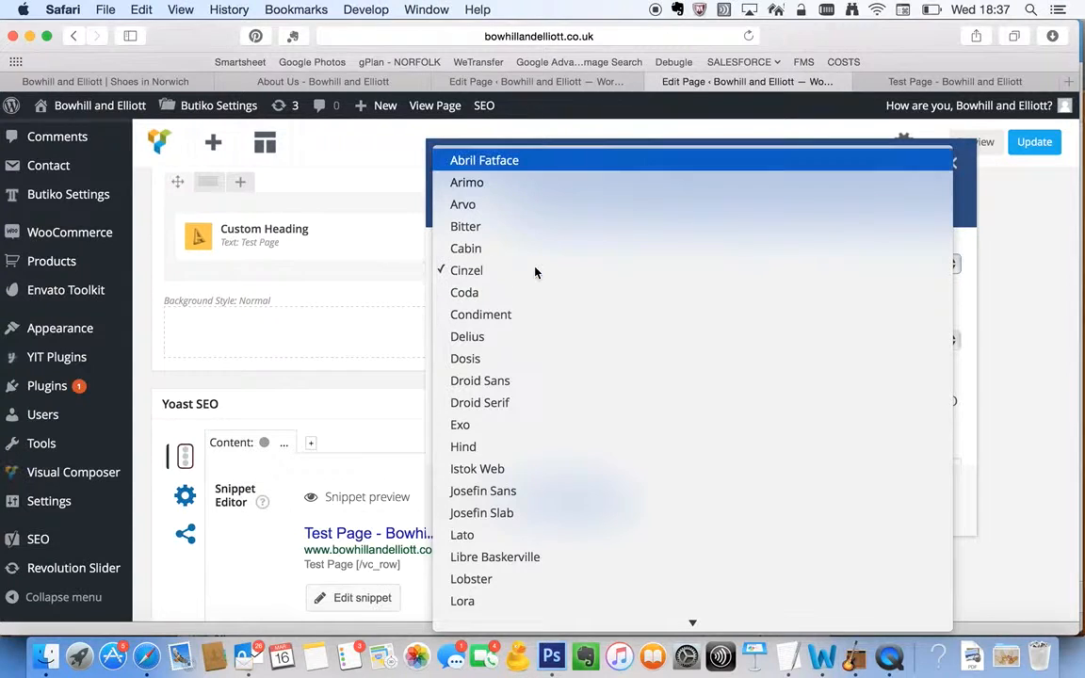
pyautogui.press('Return')
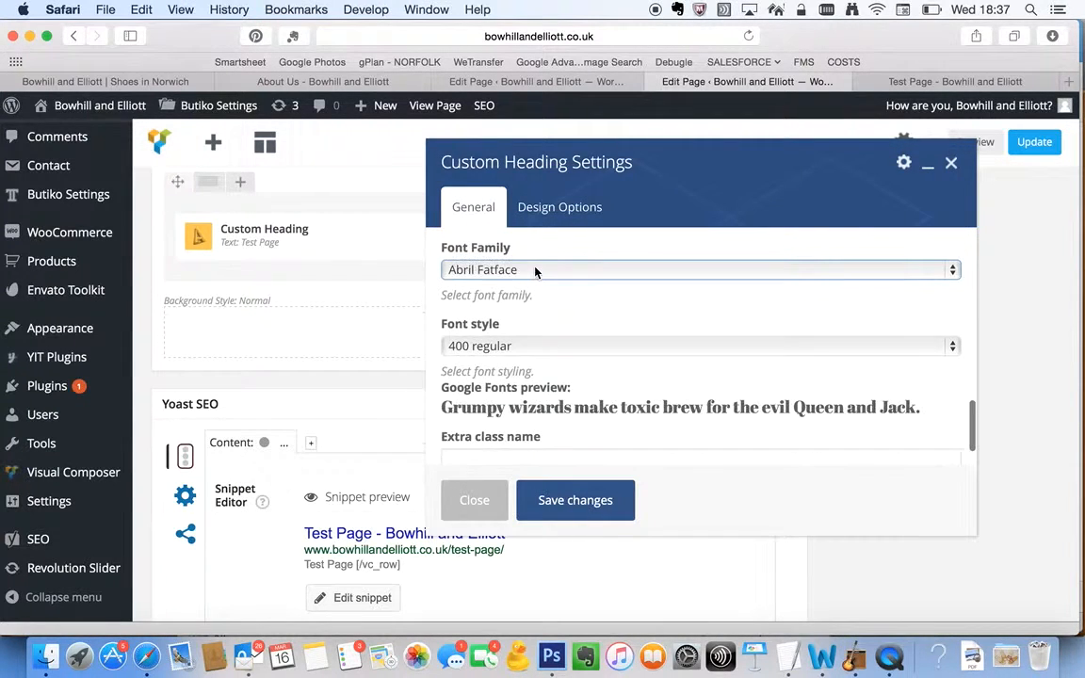
pyautogui.click(513, 271)
pyautogui.write('play')
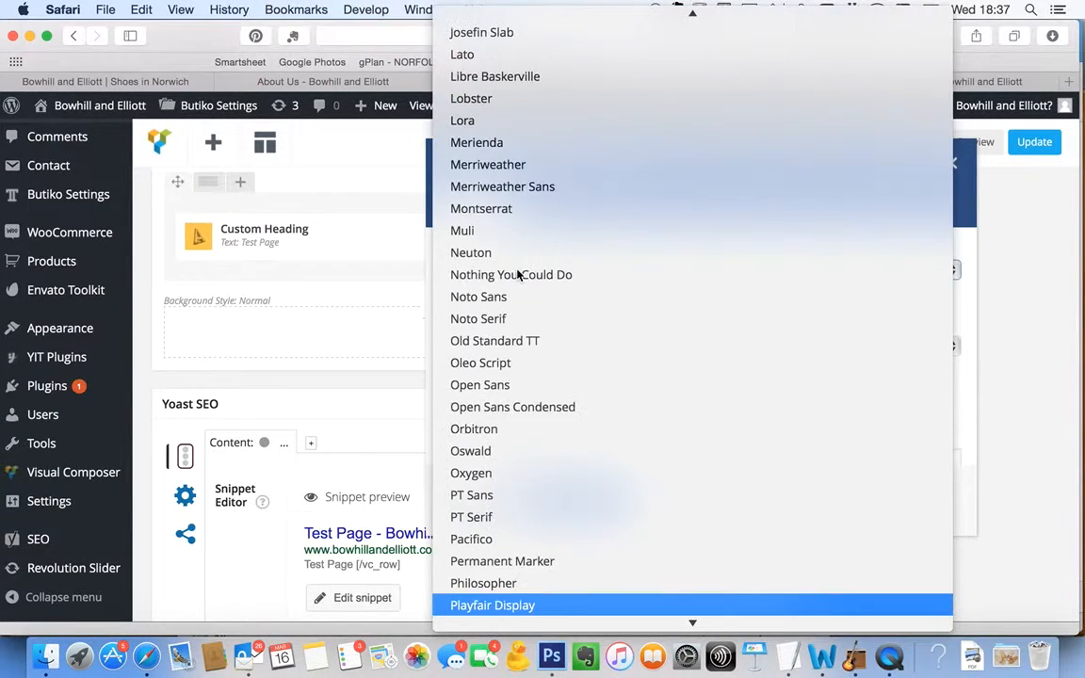
pyautogui.press('Return')
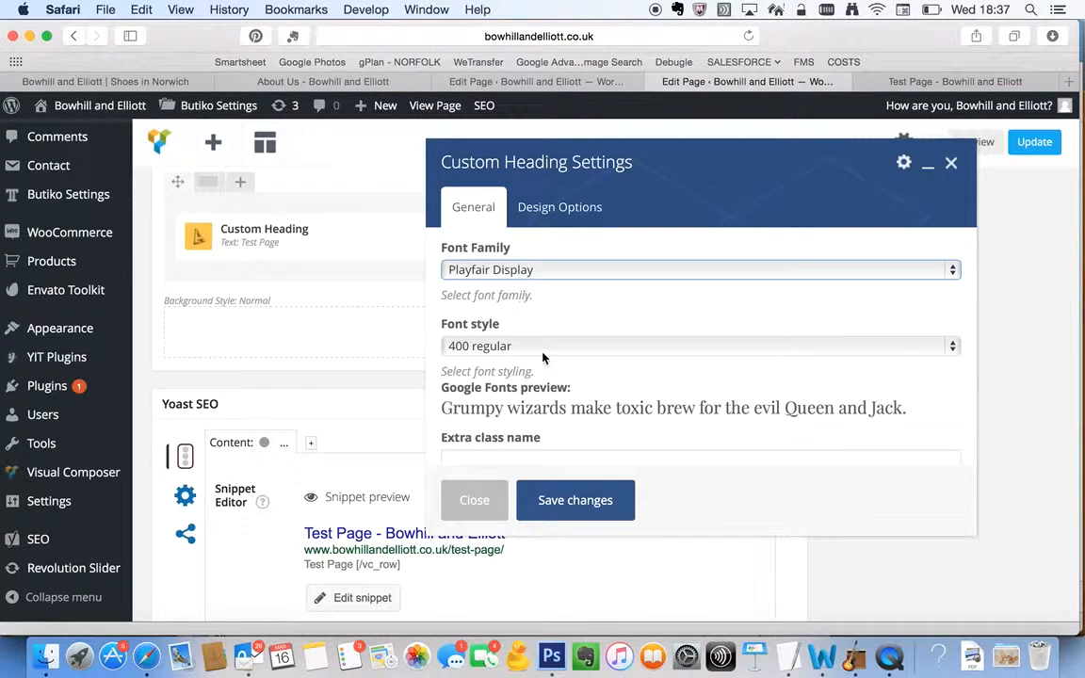
# Set the custom heading's font style to 900 bold italic
pyautogui.scroll(-1, 543, 358)
pyautogui.click(520, 332)
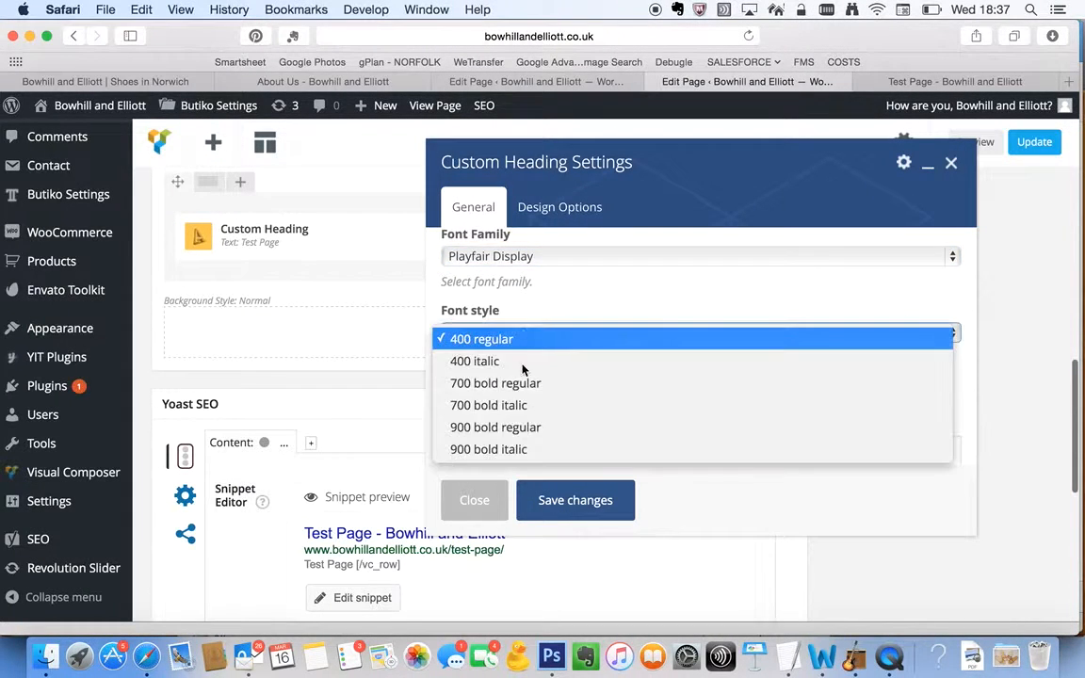
pyautogui.click(516, 451)
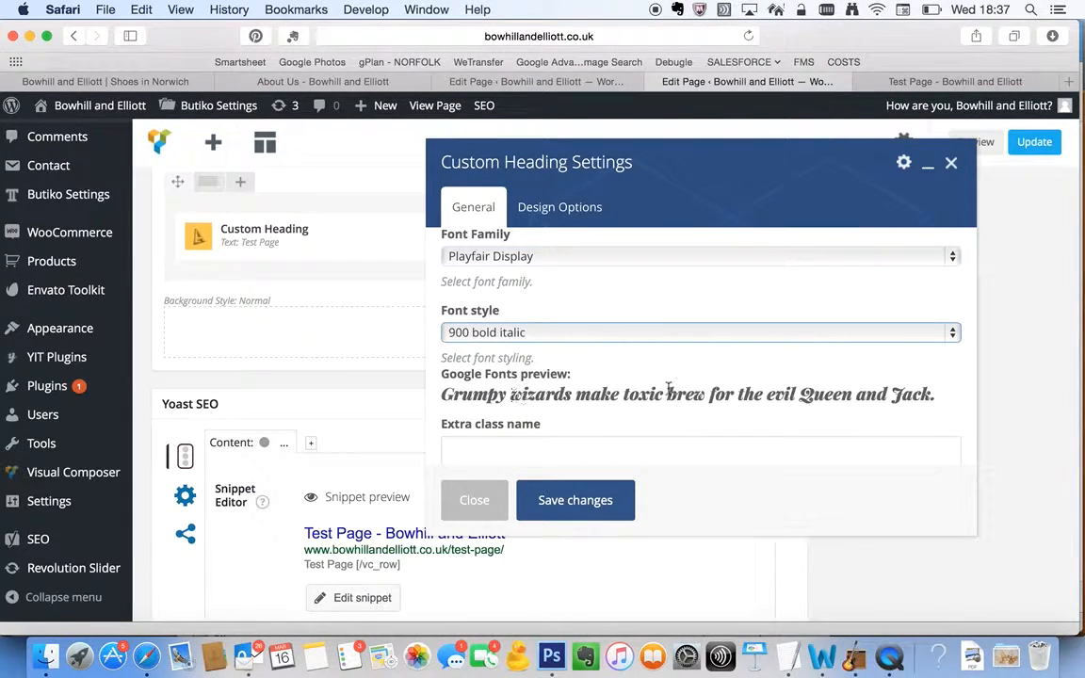
pyautogui.moveTo(582, 407); pyautogui.dragTo(595, 400)
pyautogui.click(598, 400)
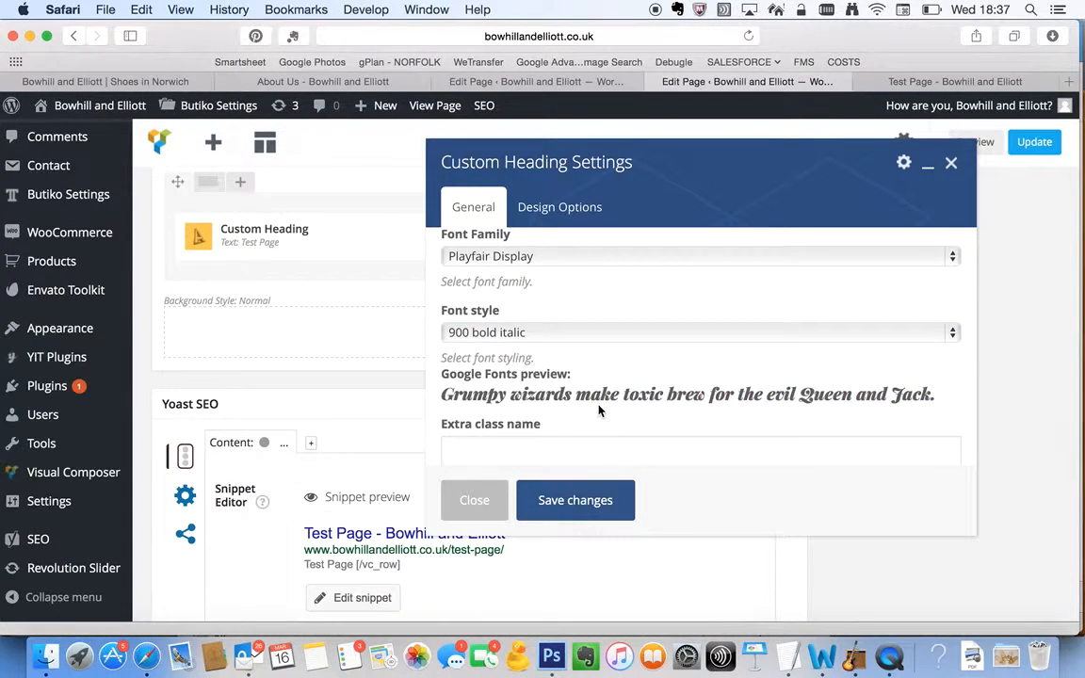
pyautogui.scroll(-1, 598, 410)
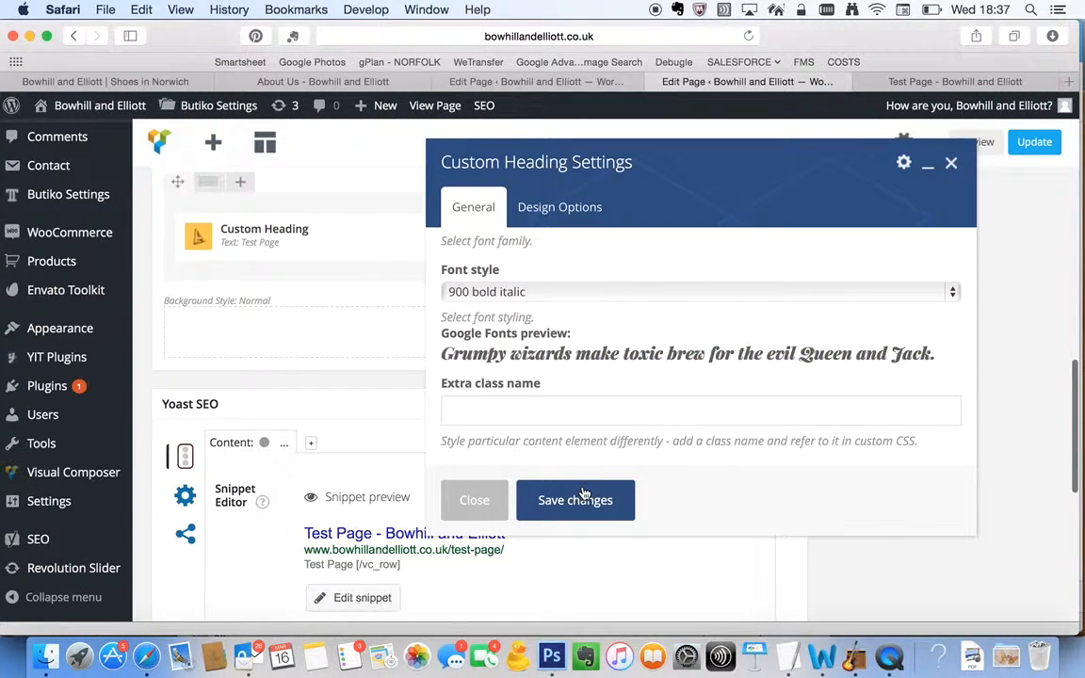
# Set the custom heading's text alignment to center
pyautogui.scroll(8, 551, 362)
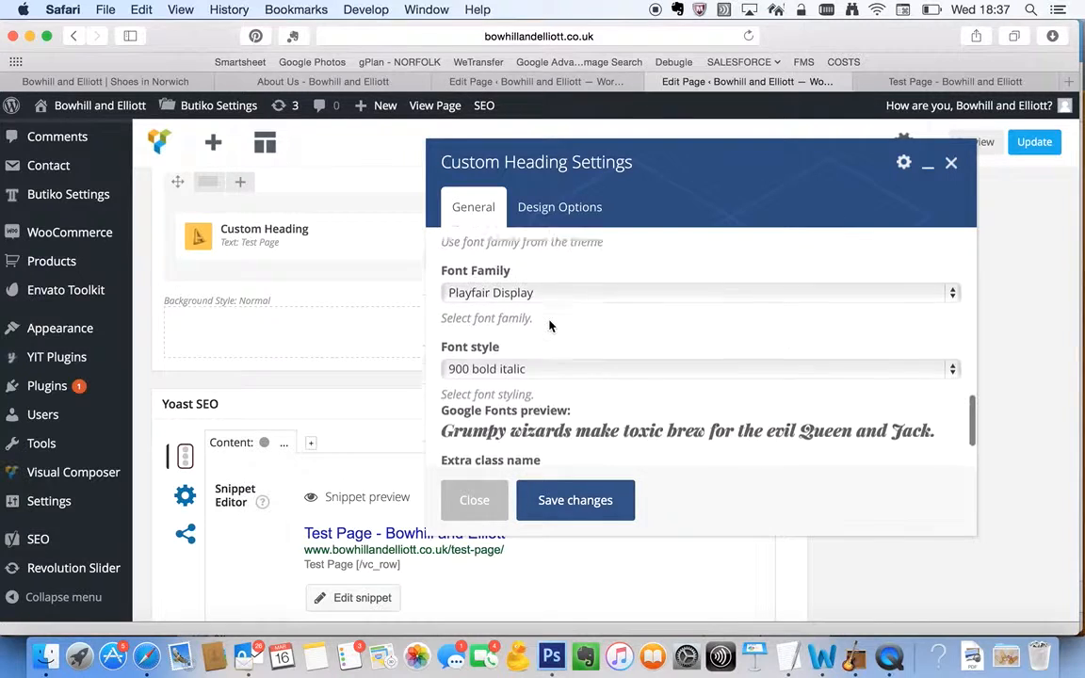
pyautogui.scroll(2, 551, 325)
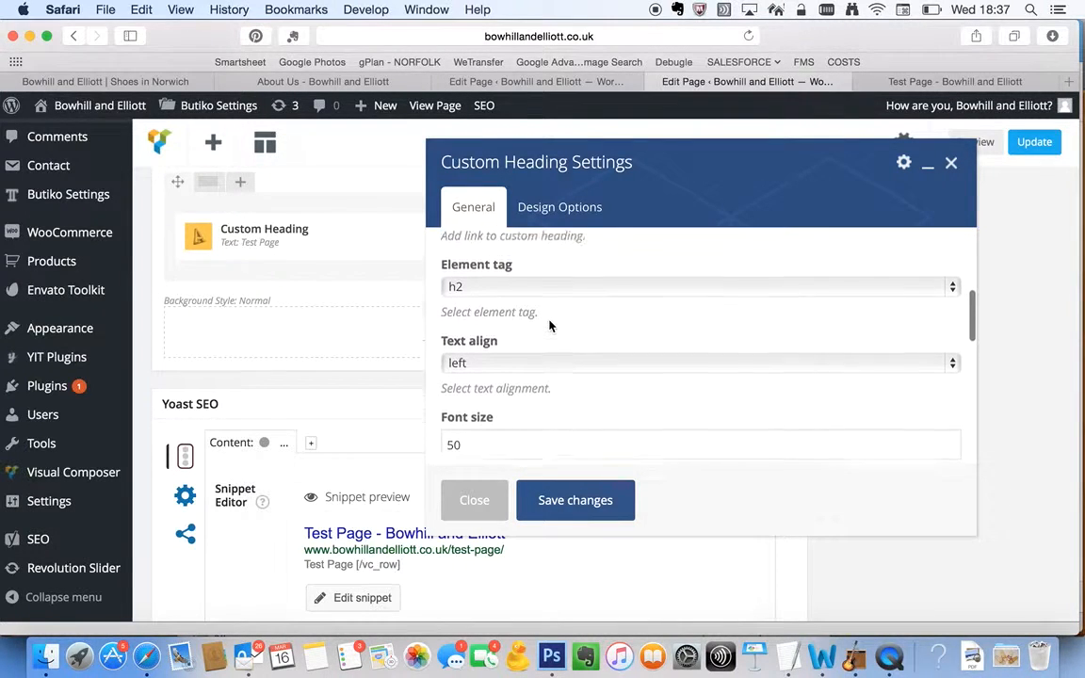
pyautogui.click(527, 367)
pyautogui.click(523, 419)
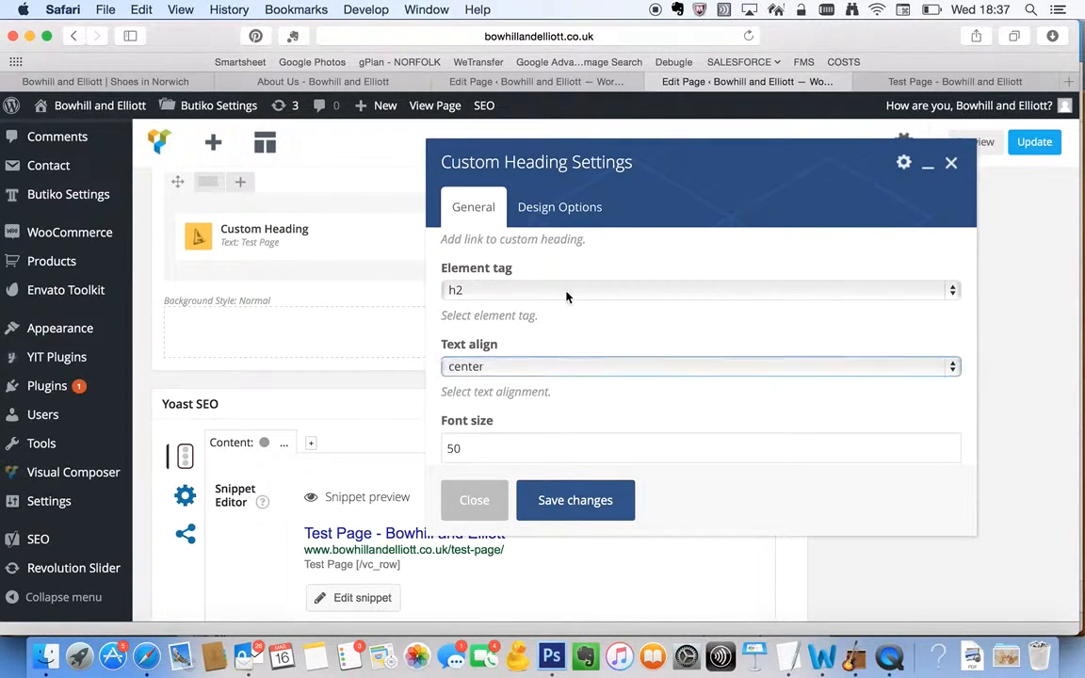
# Give the custom heading 100 px of top and bottom padding and save the heading settings
pyautogui.scroll(6, 567, 296)
pyautogui.scroll(-12, 566, 297)
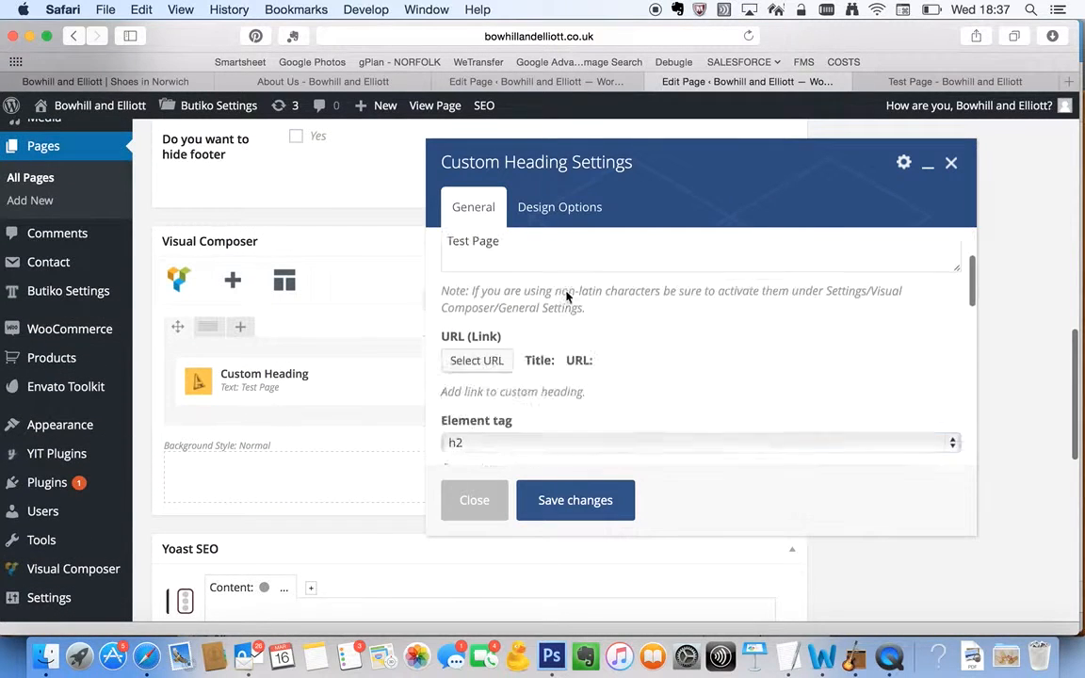
pyautogui.click(566, 214)
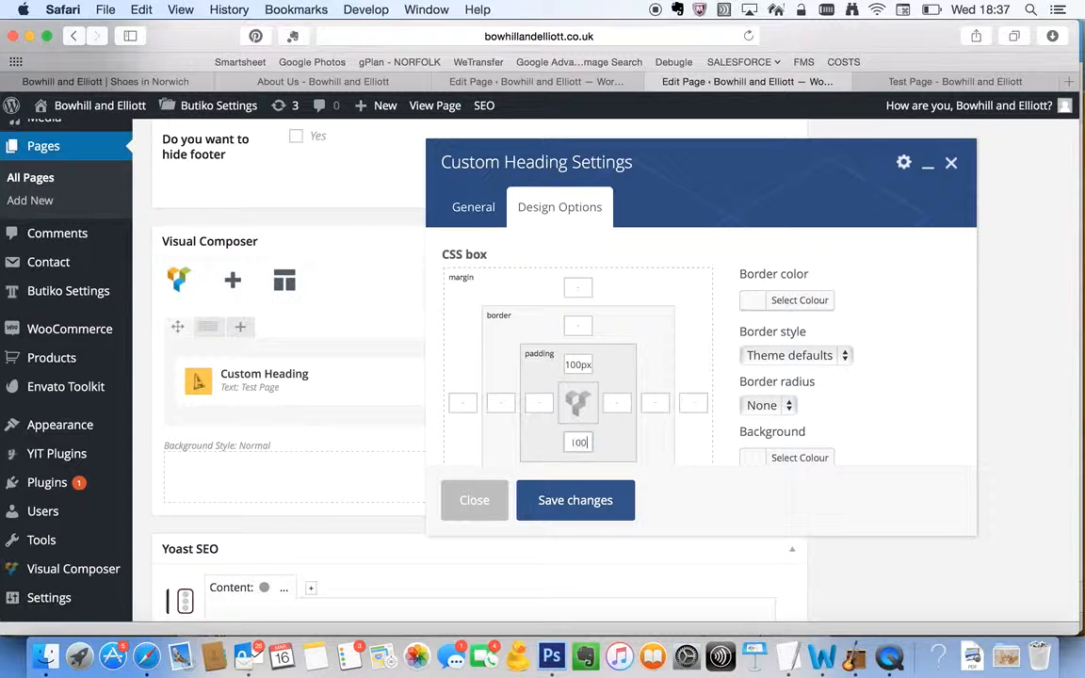
pyautogui.click(585, 518)
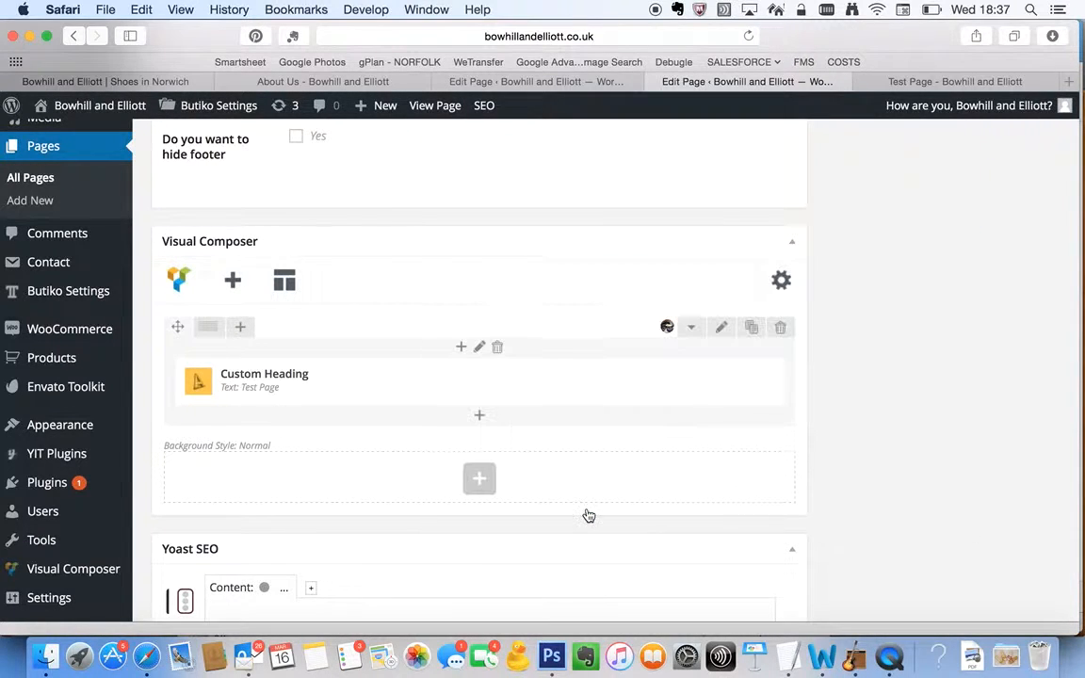
# Update the Test Page and reload the live version to examine the restyled heading and row background
pyautogui.scroll(10, 585, 513)
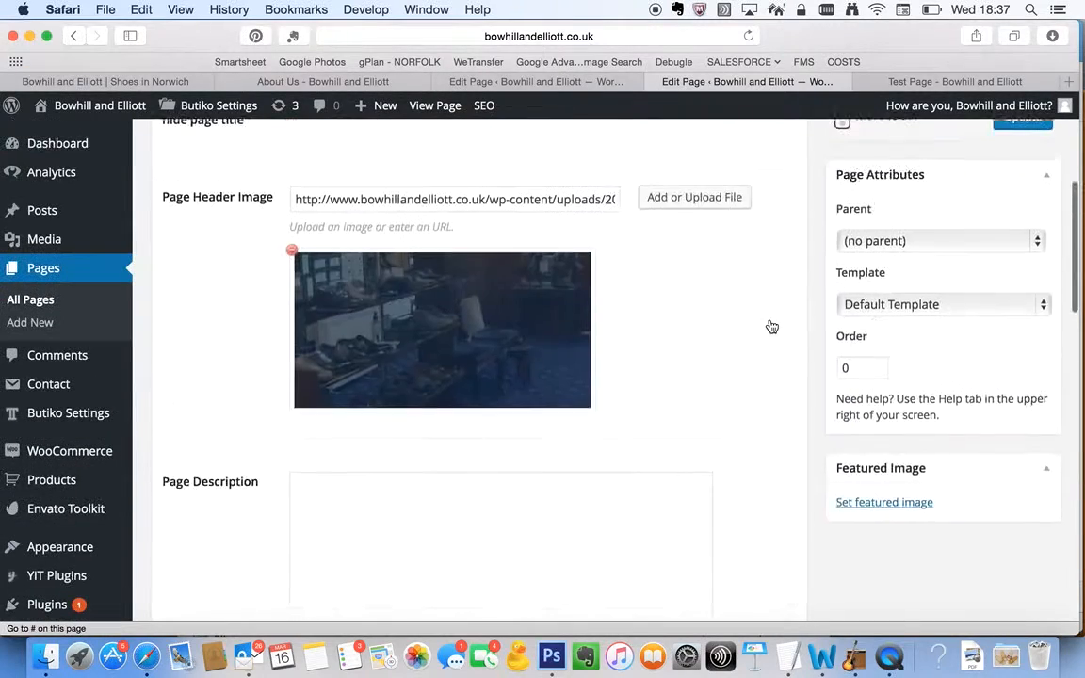
pyautogui.click(1022, 226)
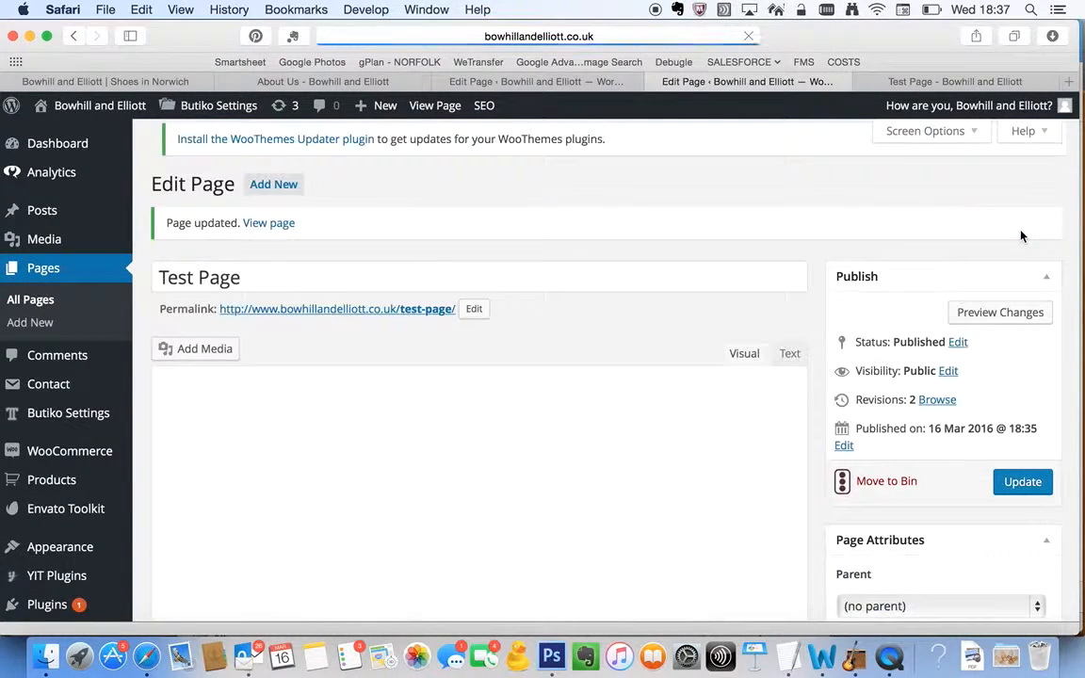
pyautogui.click(968, 83)
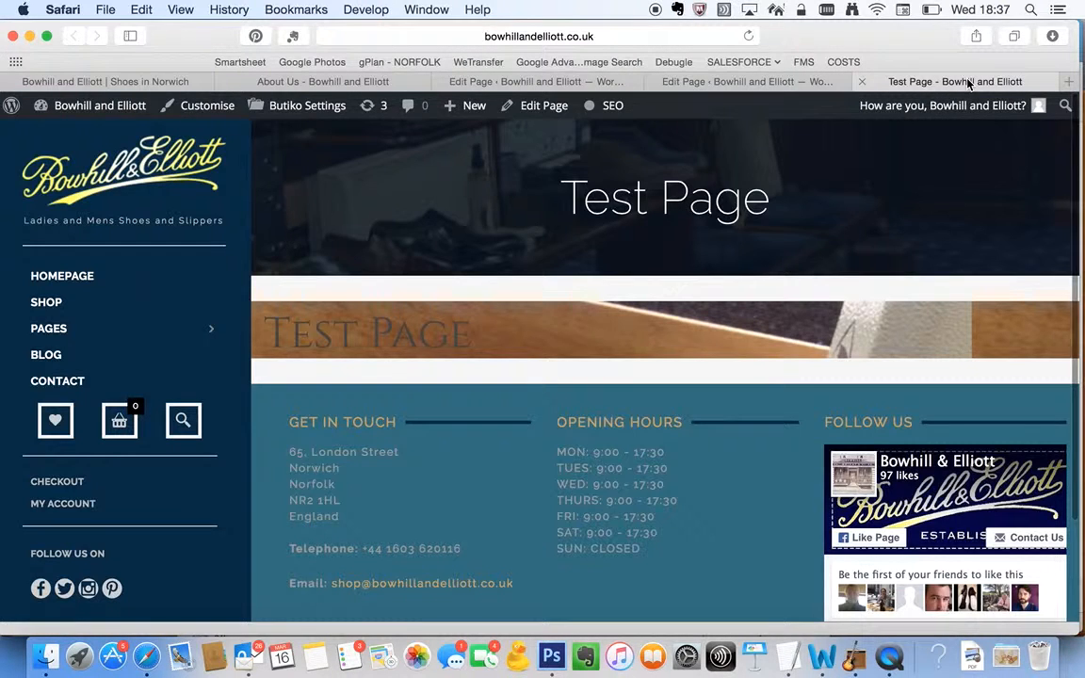
pyautogui.press('super+r')
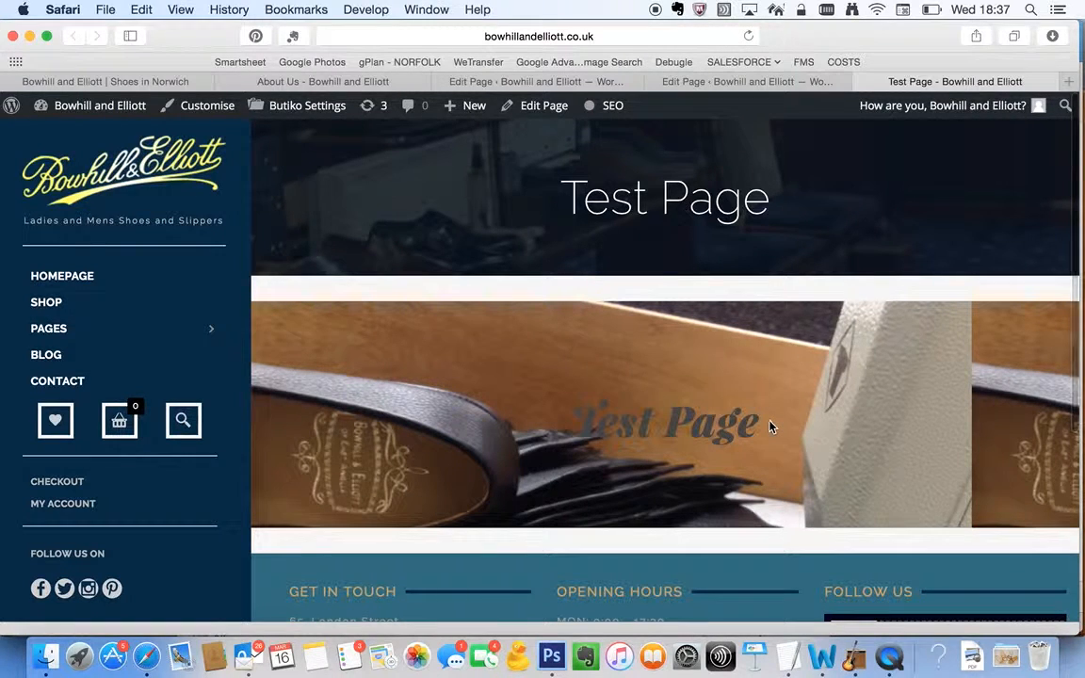
pyautogui.scroll(-1, 761, 432)
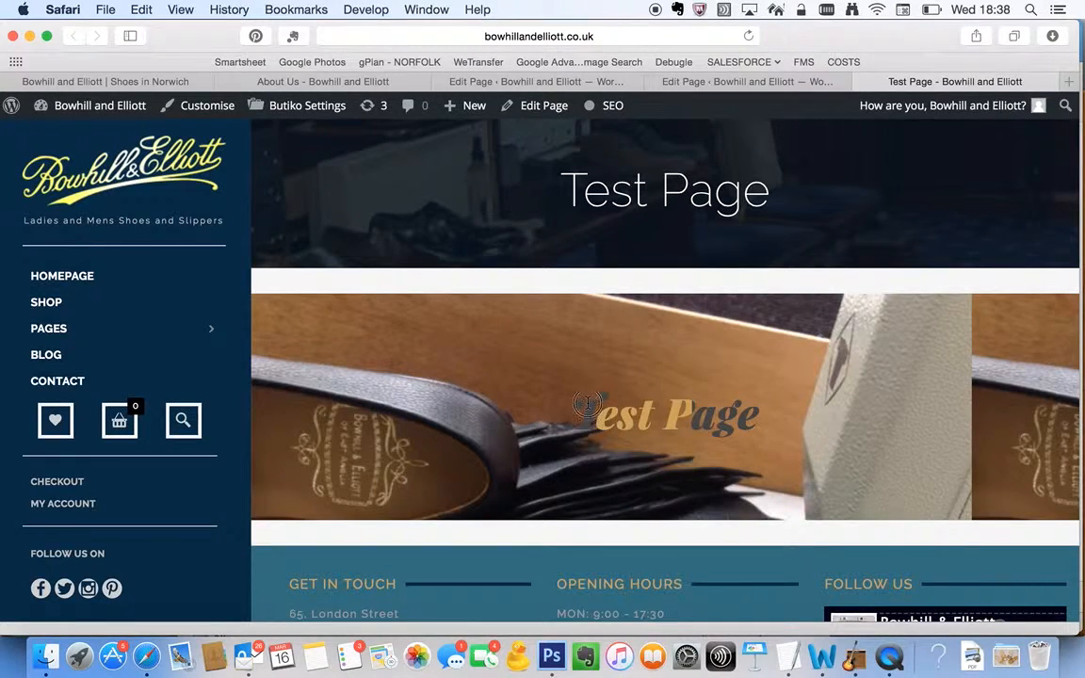
pyautogui.scroll(-3, 678, 460)
pyautogui.scroll(3, 678, 459)
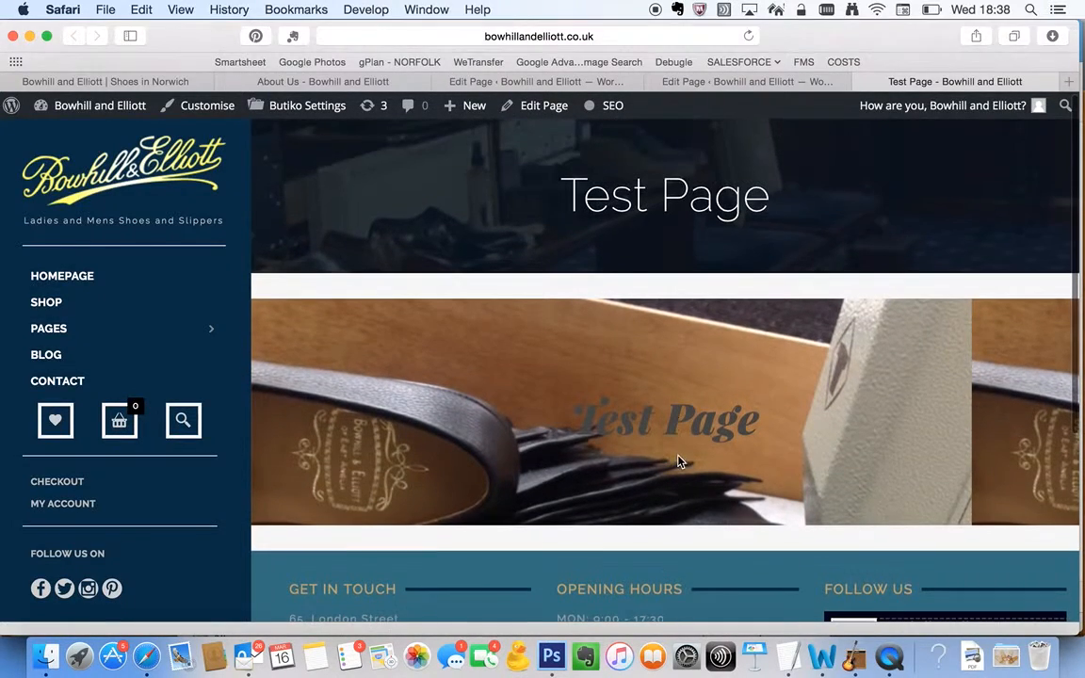
# Add a new row below the heading row in the Test Page editor and split it into two equal columns
pyautogui.click(753, 83)
pyautogui.scroll(-15, 724, 527)
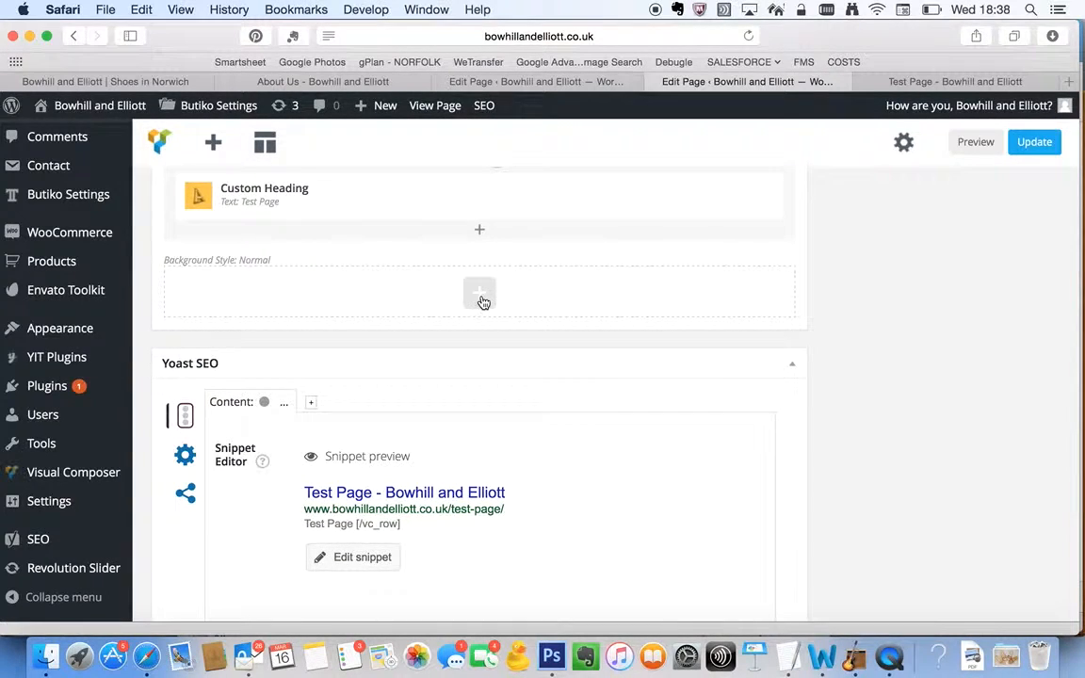
pyautogui.scroll(5, 482, 302)
pyautogui.click(481, 573)
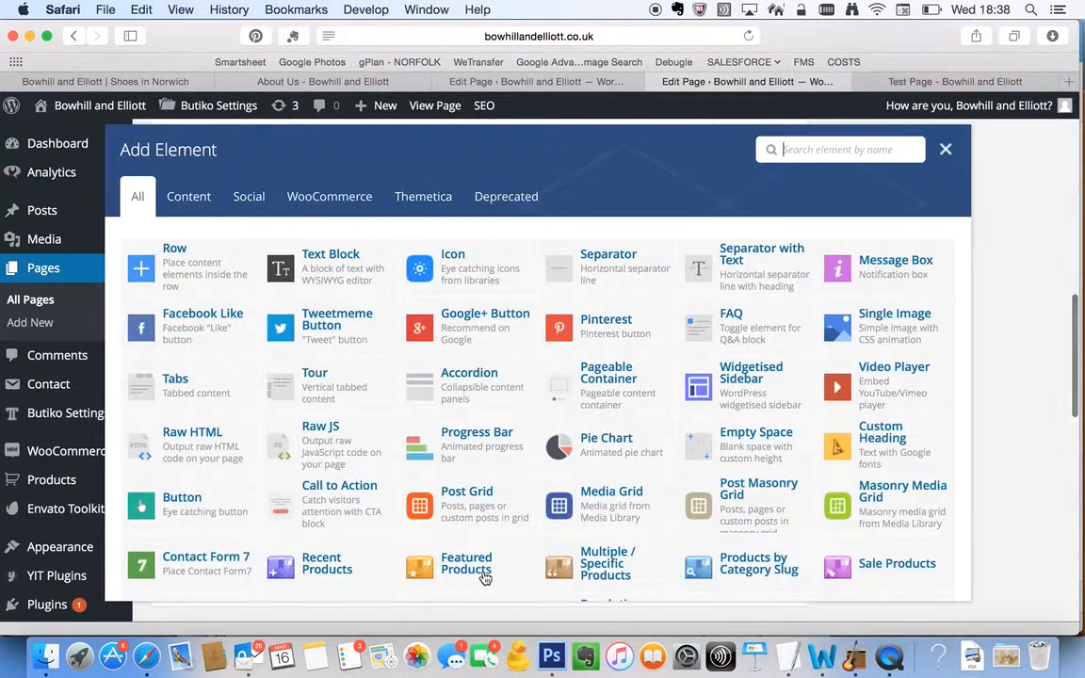
pyautogui.click(223, 281)
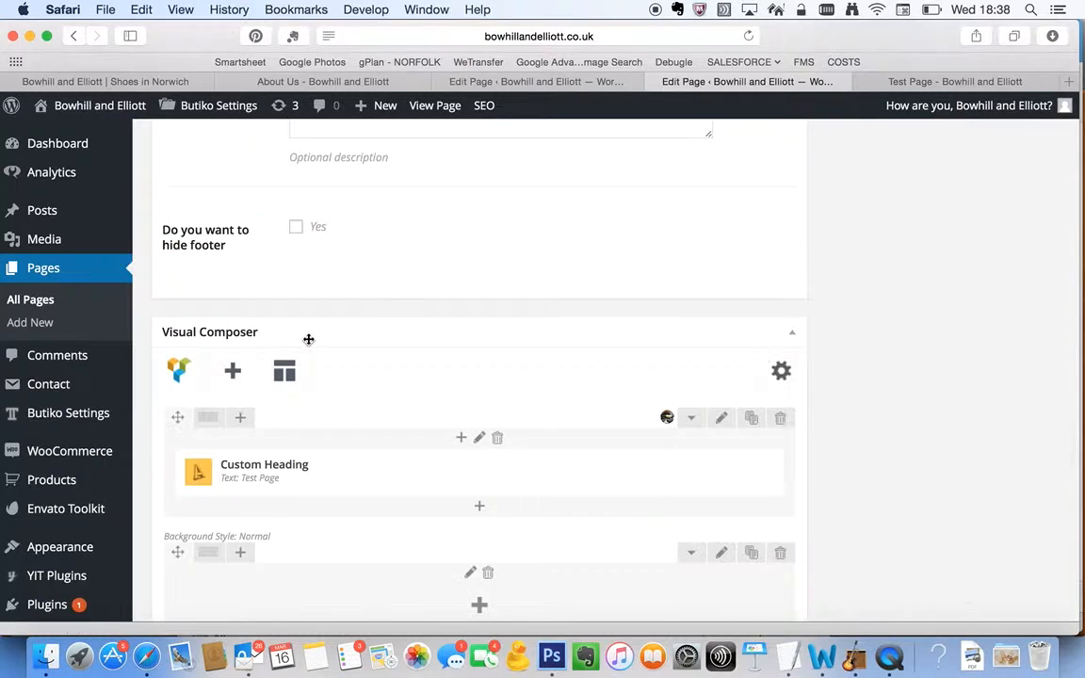
pyautogui.scroll(-5, 307, 339)
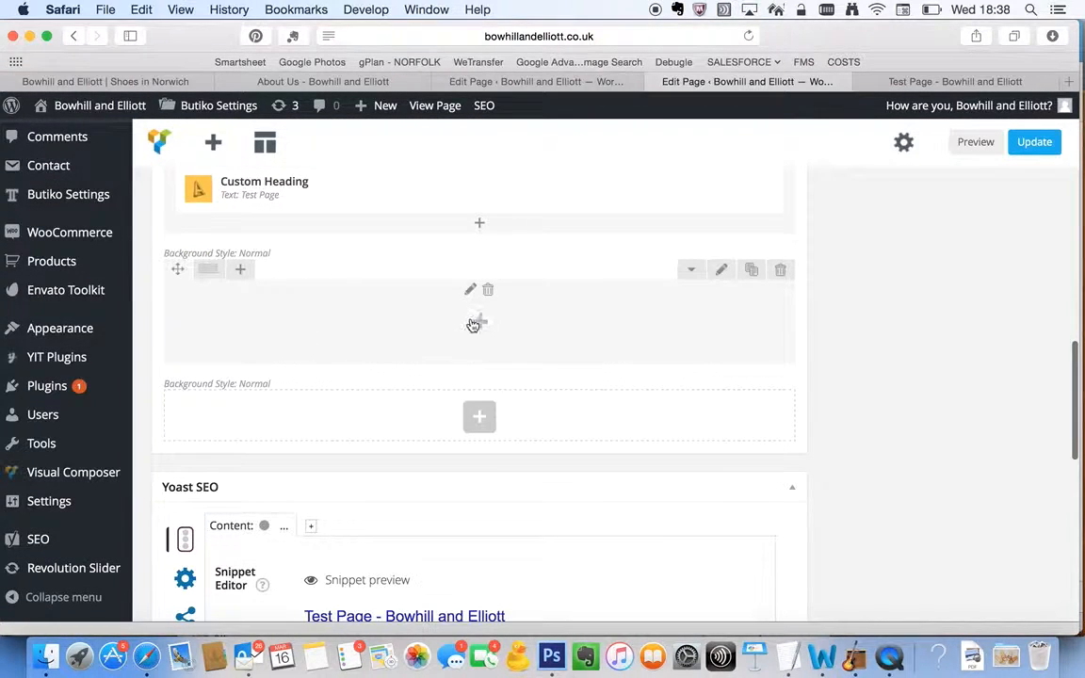
pyautogui.moveTo(201, 272)
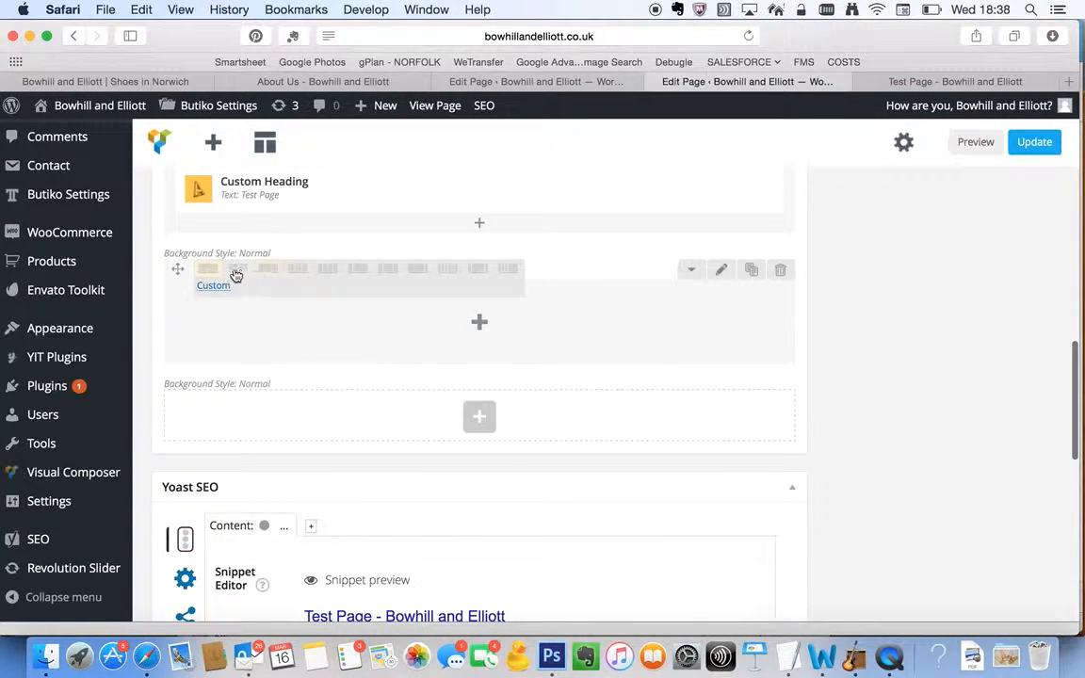
pyautogui.click(235, 275)
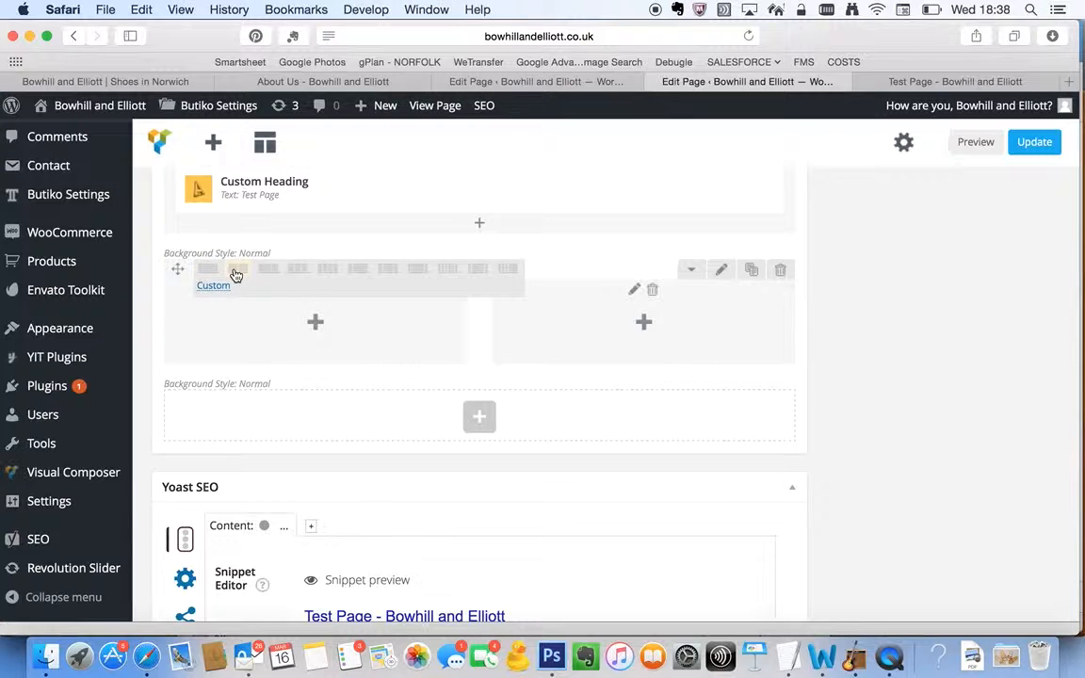
# Add a Blog Post Slider element, found by searching for "blog", to the first column of the two-column row
pyautogui.click(314, 324)
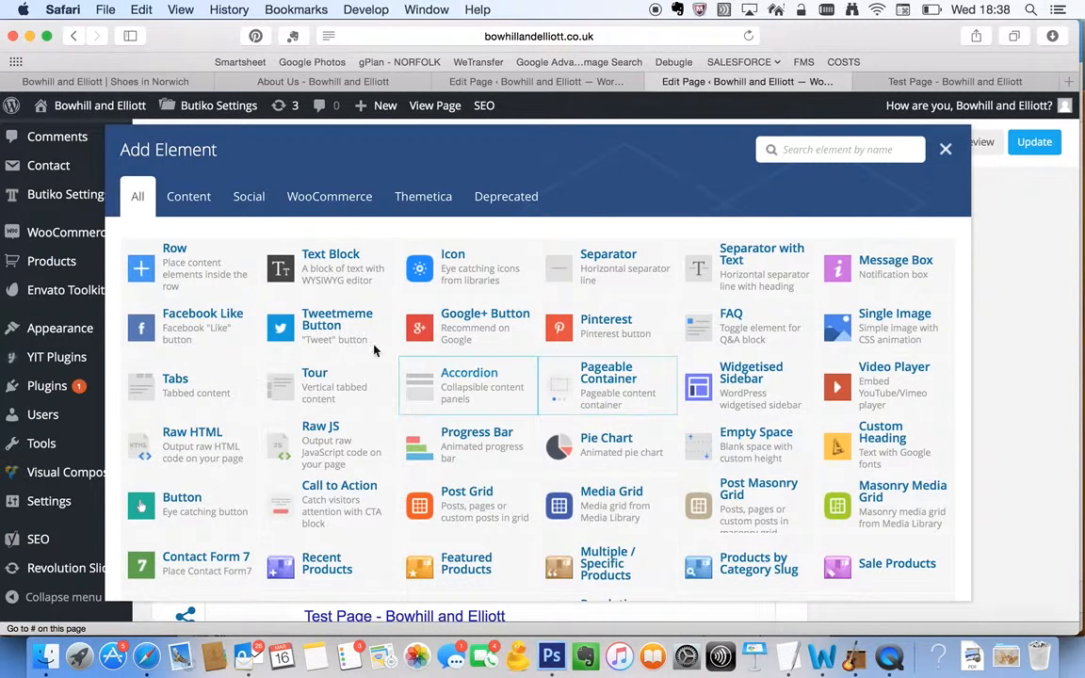
pyautogui.scroll(-2, 603, 438)
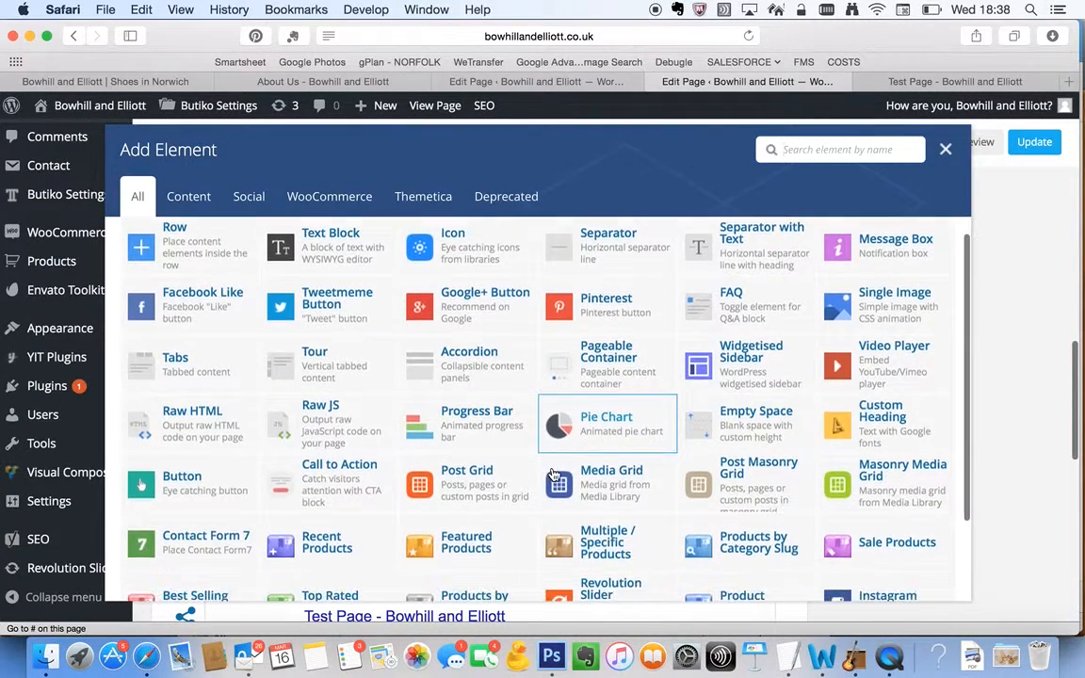
pyautogui.write('blog')
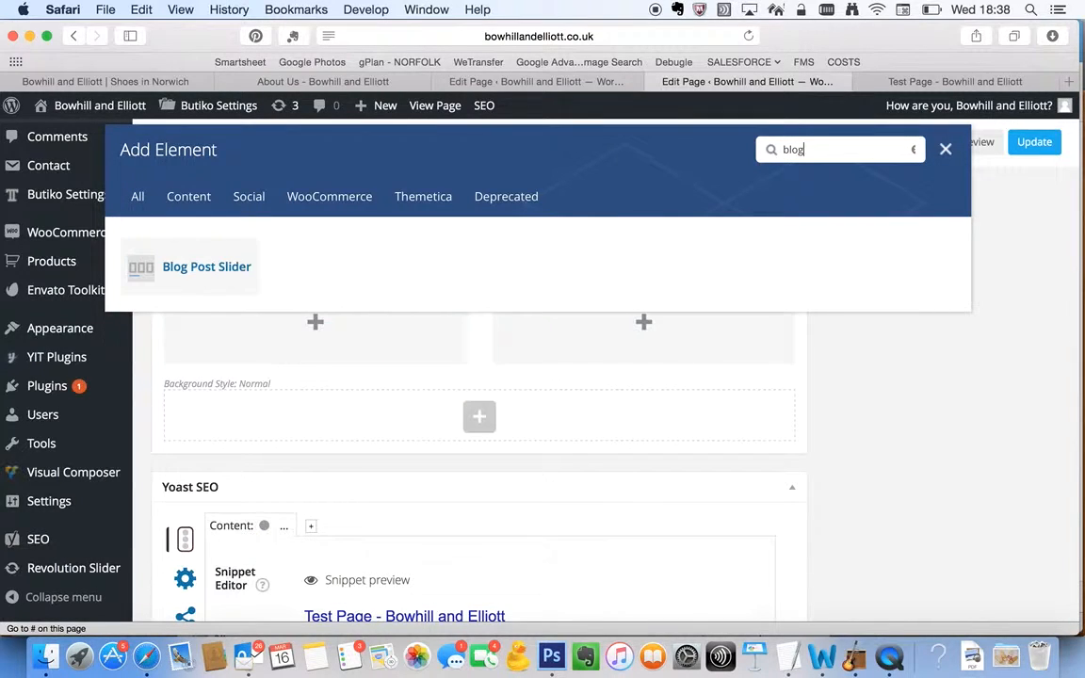
pyautogui.click(227, 278)
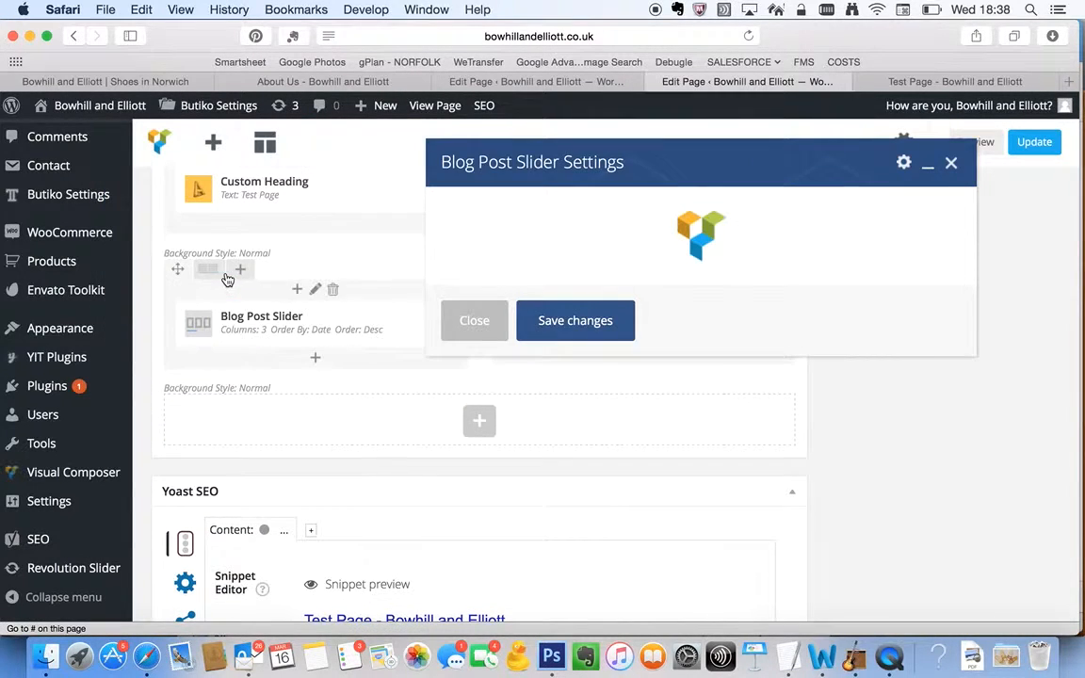
# Set the Blog Post Slider to 2 columns ordered by Date and save its settings
pyautogui.click(540, 299)
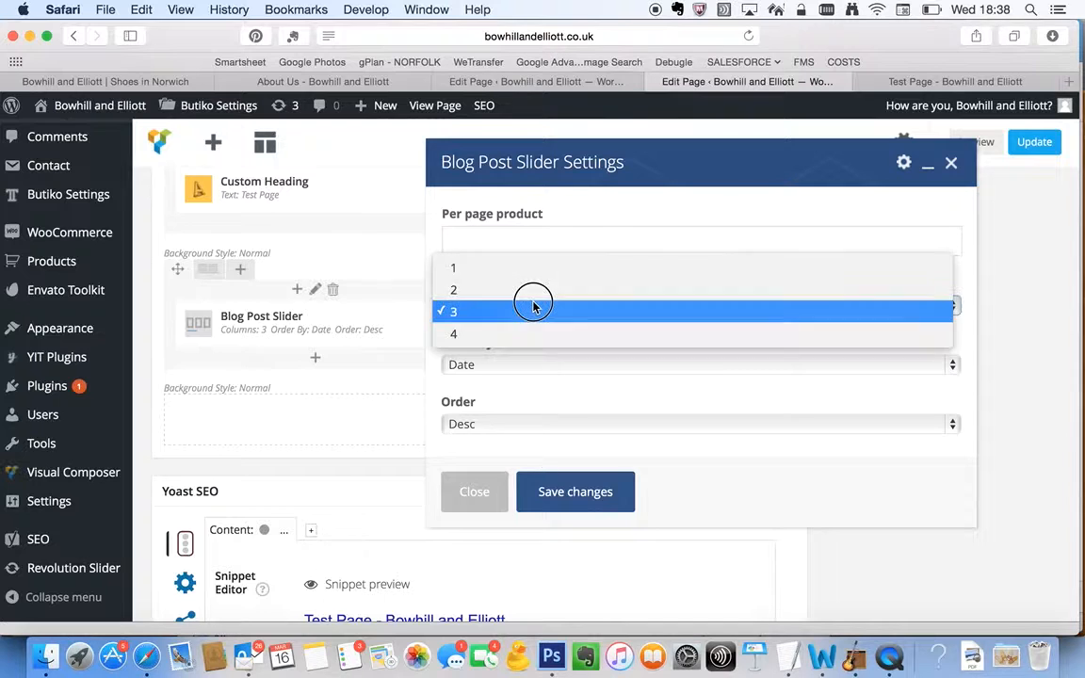
pyautogui.click(533, 288)
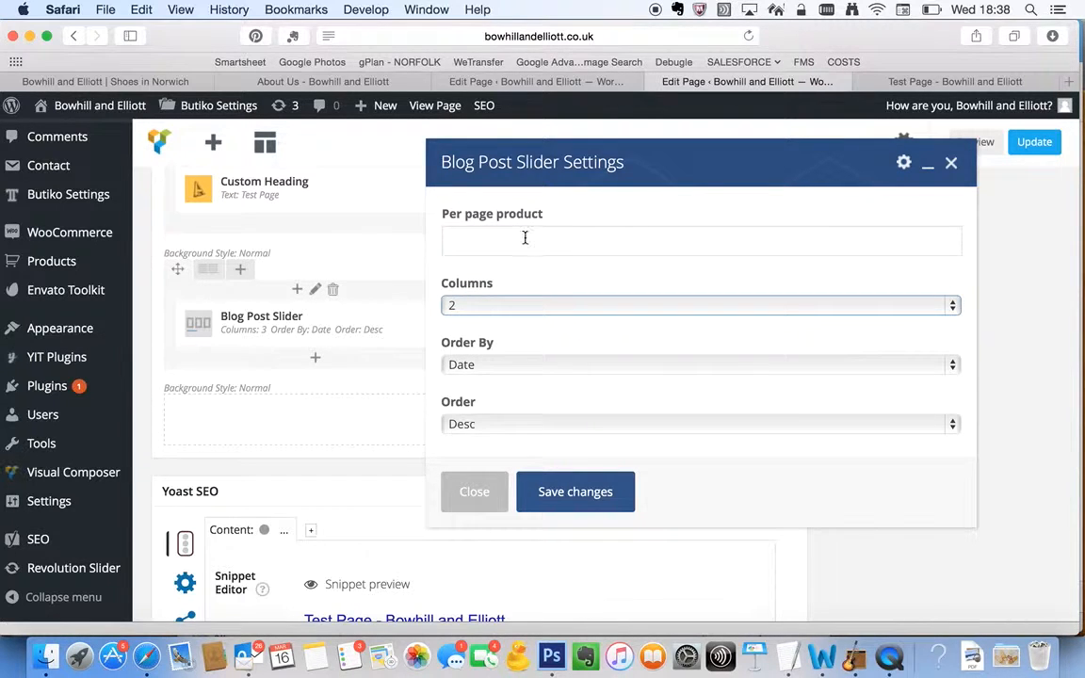
pyautogui.scroll(-2, 529, 292)
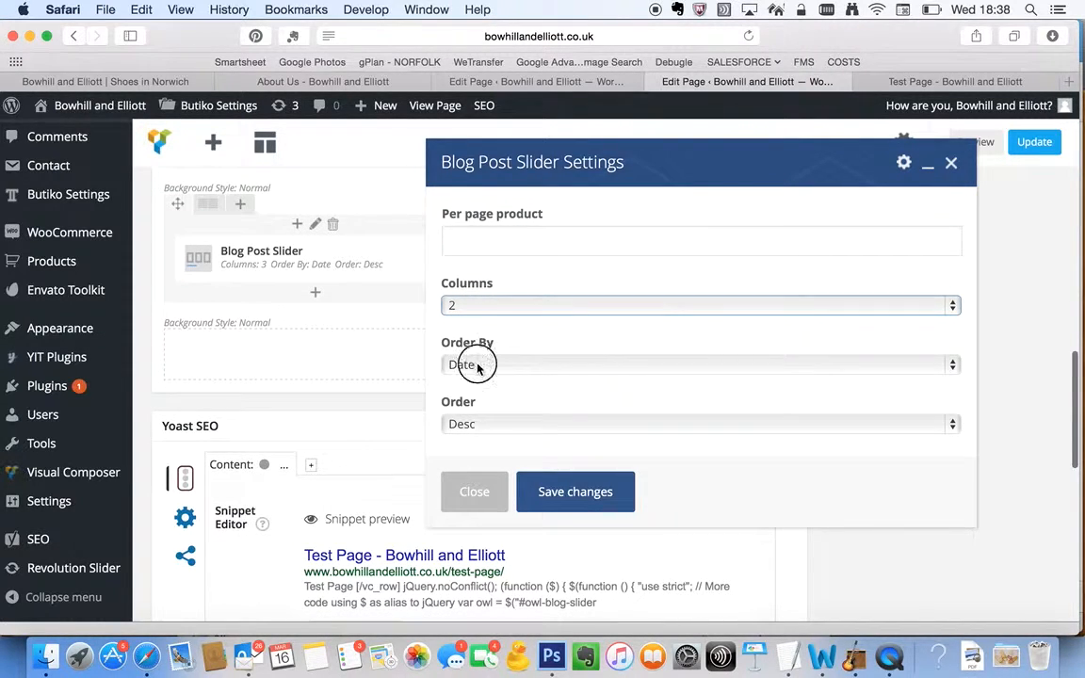
pyautogui.click(478, 368)
pyautogui.click(490, 372)
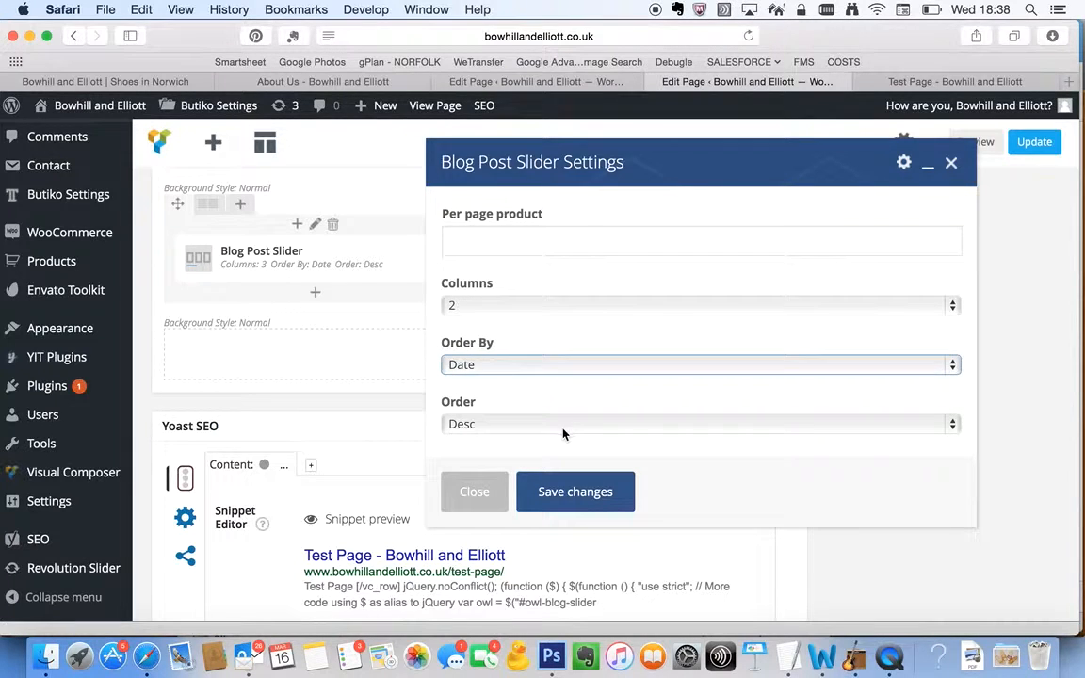
pyautogui.click(566, 489)
pyautogui.scroll(2, 394, 298)
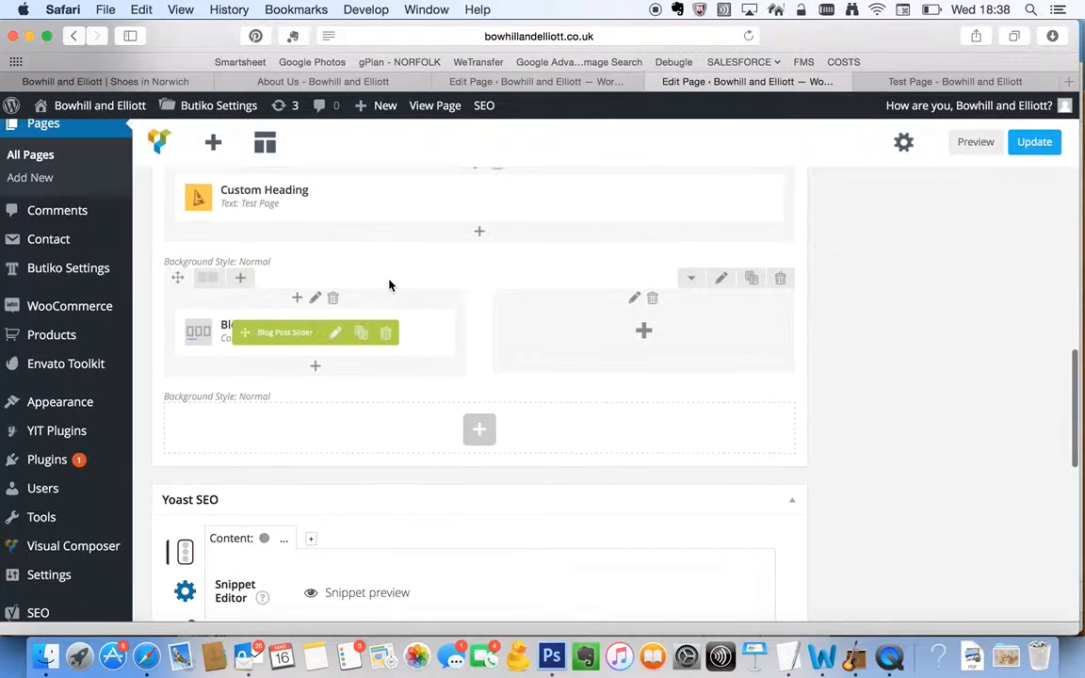
pyautogui.moveTo(327, 332)
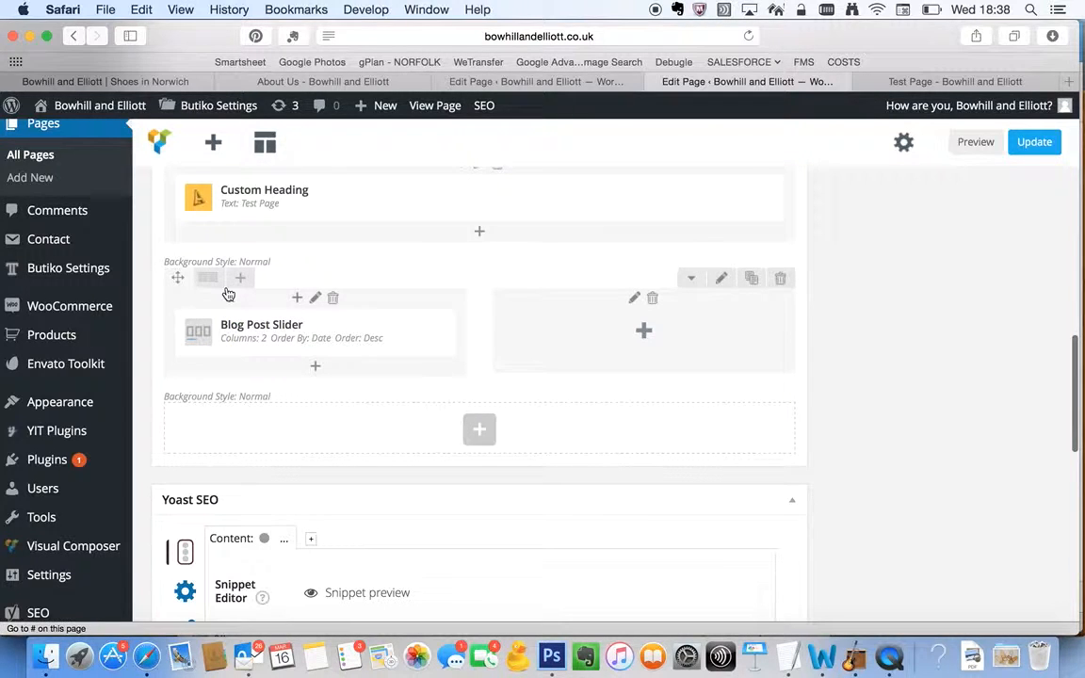
# Add a Message Box to the second column and set its color to Informational Classic
pyautogui.click(619, 330)
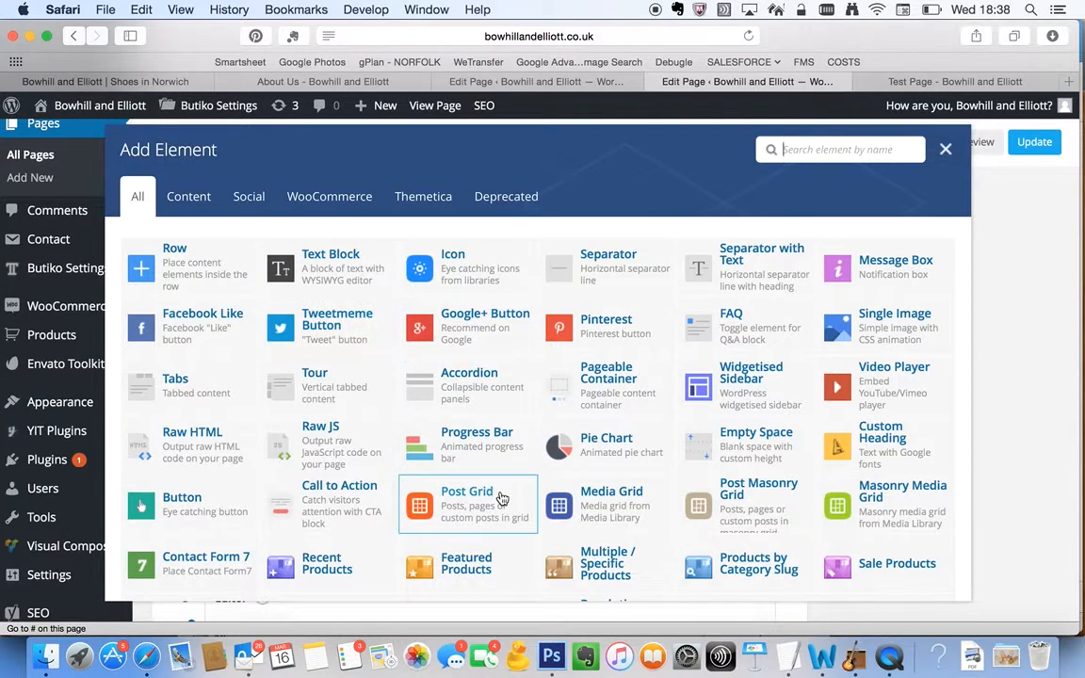
pyautogui.click(870, 275)
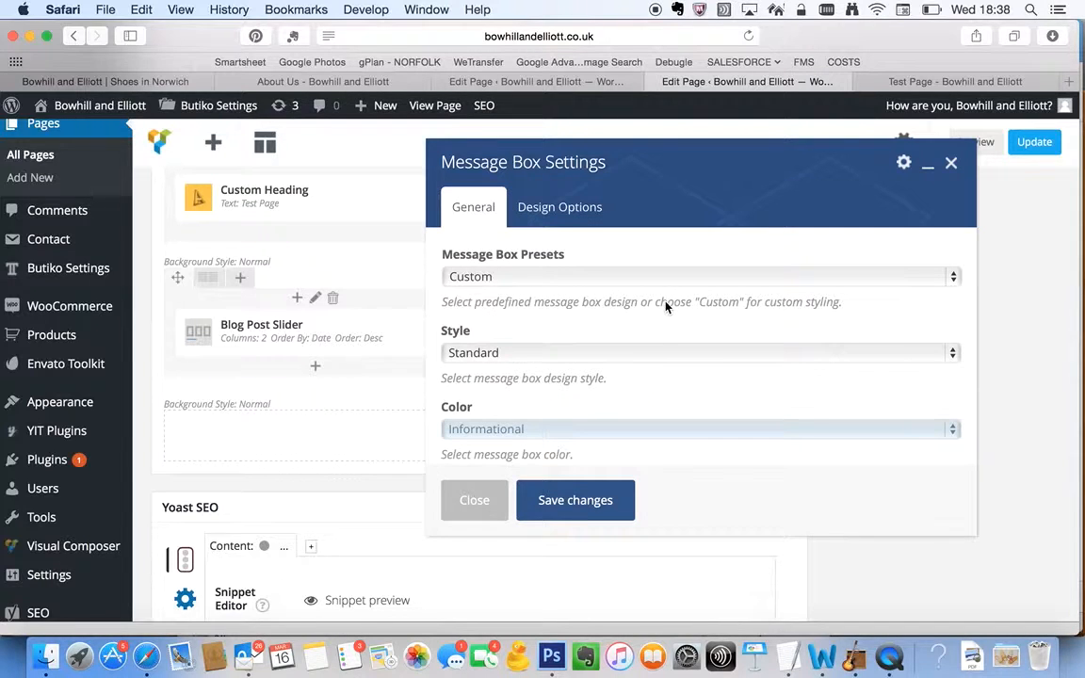
pyautogui.scroll(-2, 570, 358)
pyautogui.scroll(-1, 568, 361)
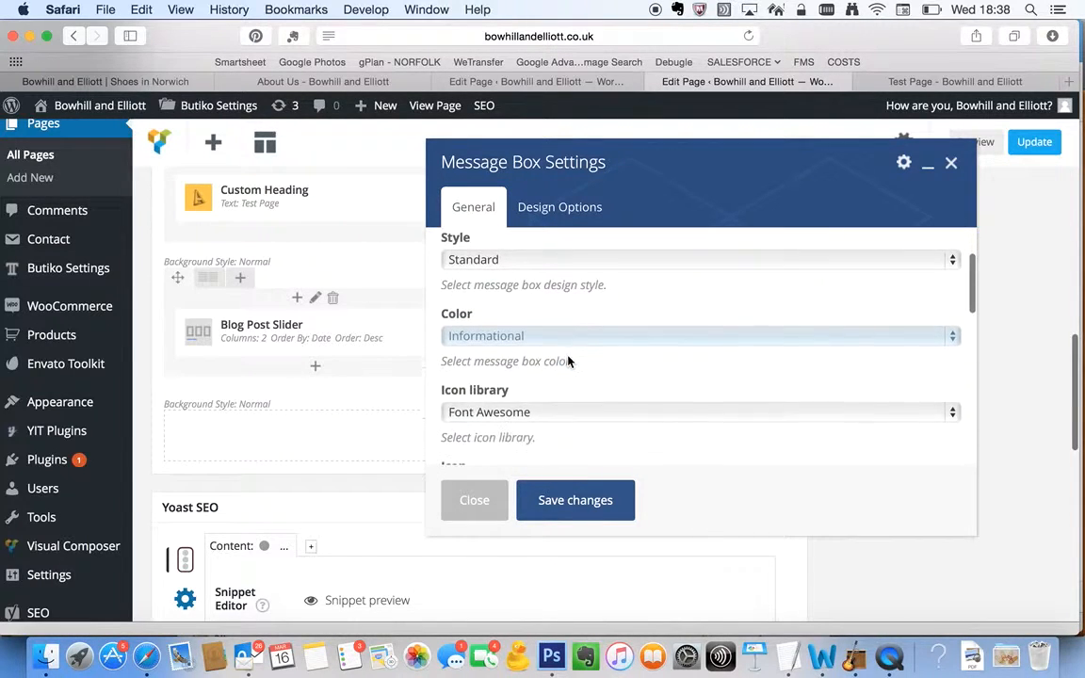
pyautogui.click(547, 339)
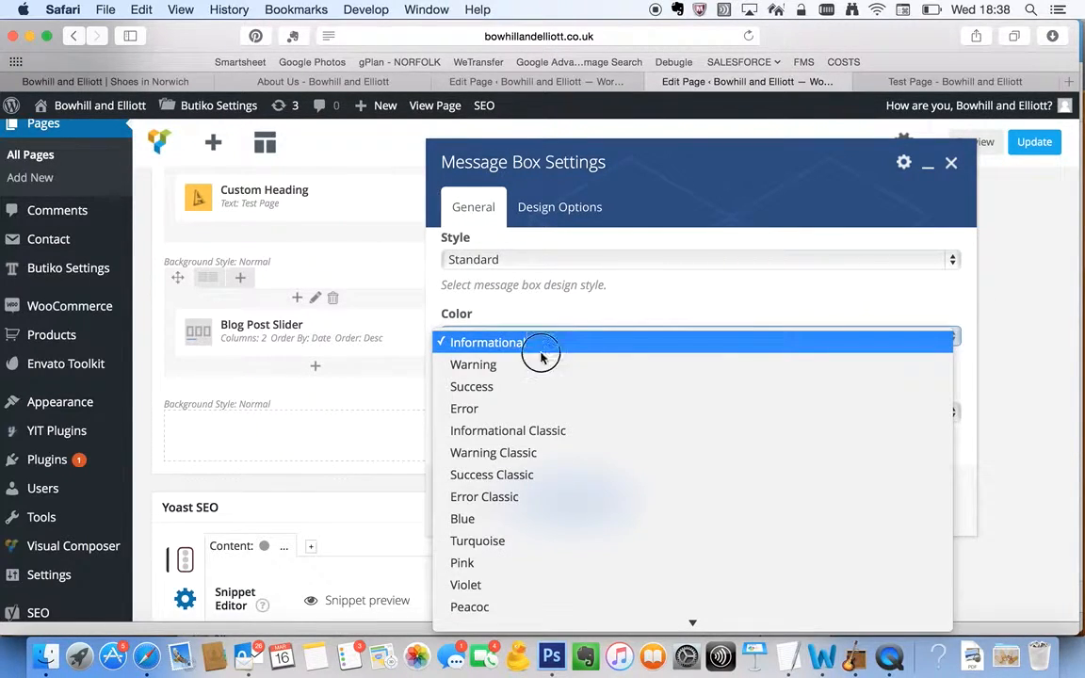
pyautogui.click(533, 430)
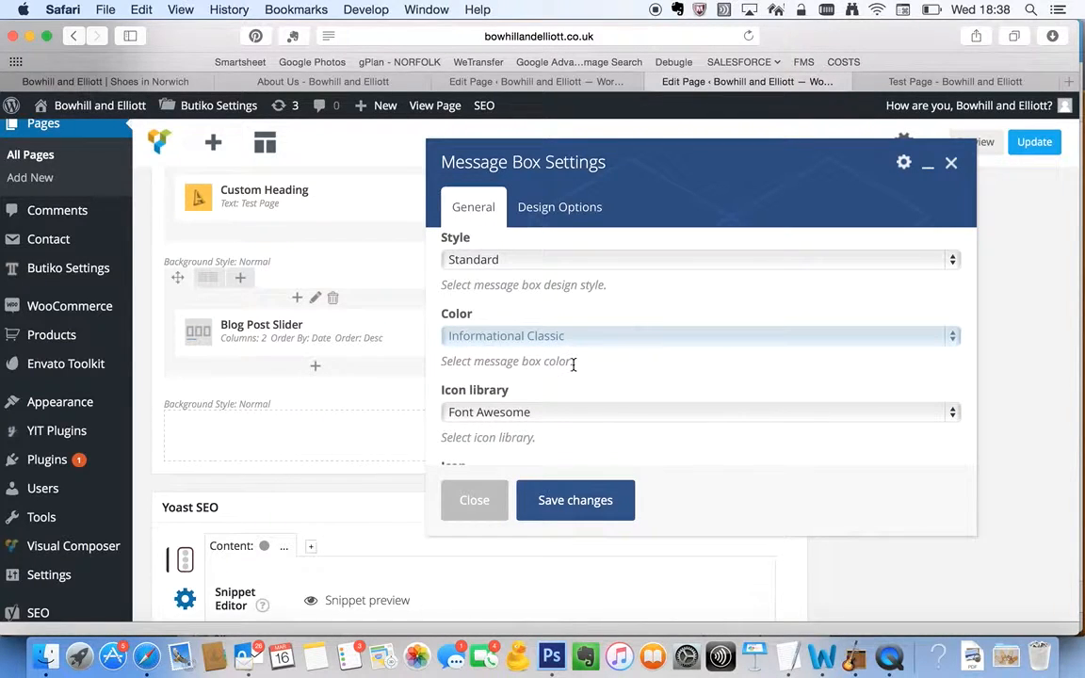
# Choose the binoculars icon from the Font Awesome library for the message box
pyautogui.scroll(-2, 571, 372)
pyautogui.scroll(-3, 520, 360)
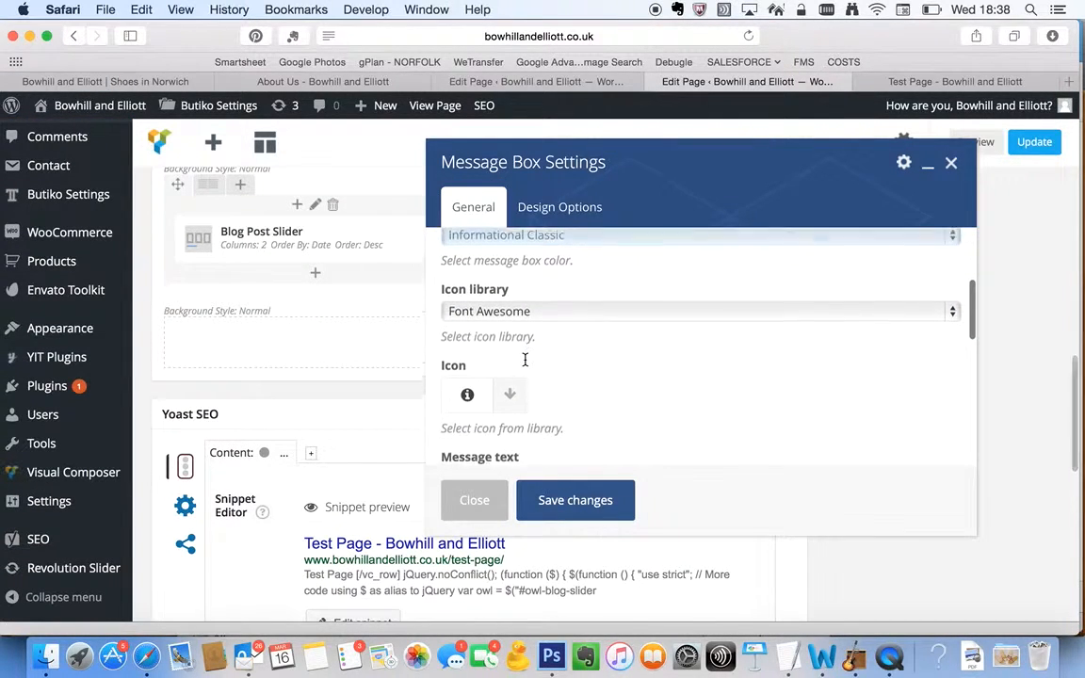
pyautogui.click(508, 380)
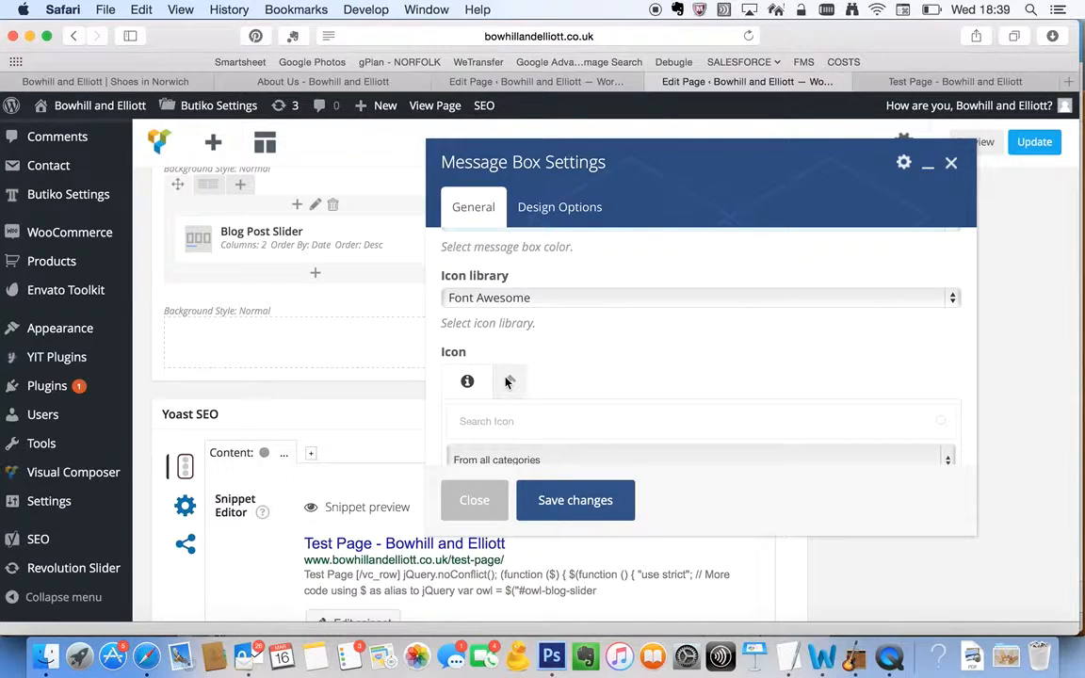
pyautogui.scroll(-5, 507, 381)
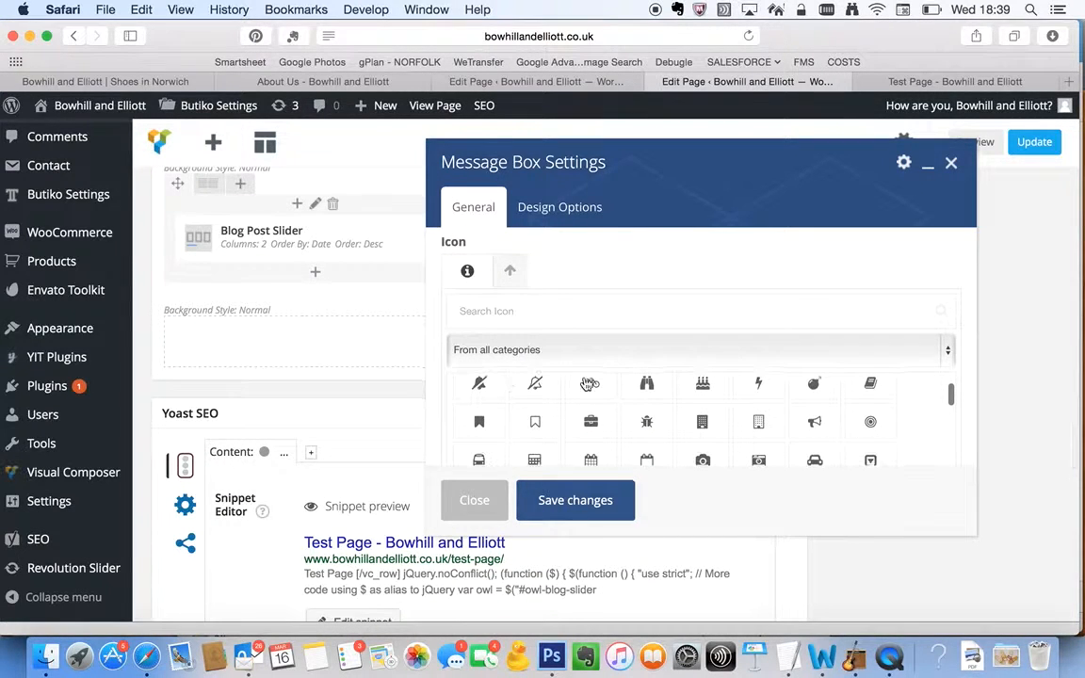
pyautogui.click(646, 380)
# Replace the message box text with "Sale now on. Contact us for details." and save the message box settings
pyautogui.scroll(-2, 591, 334)
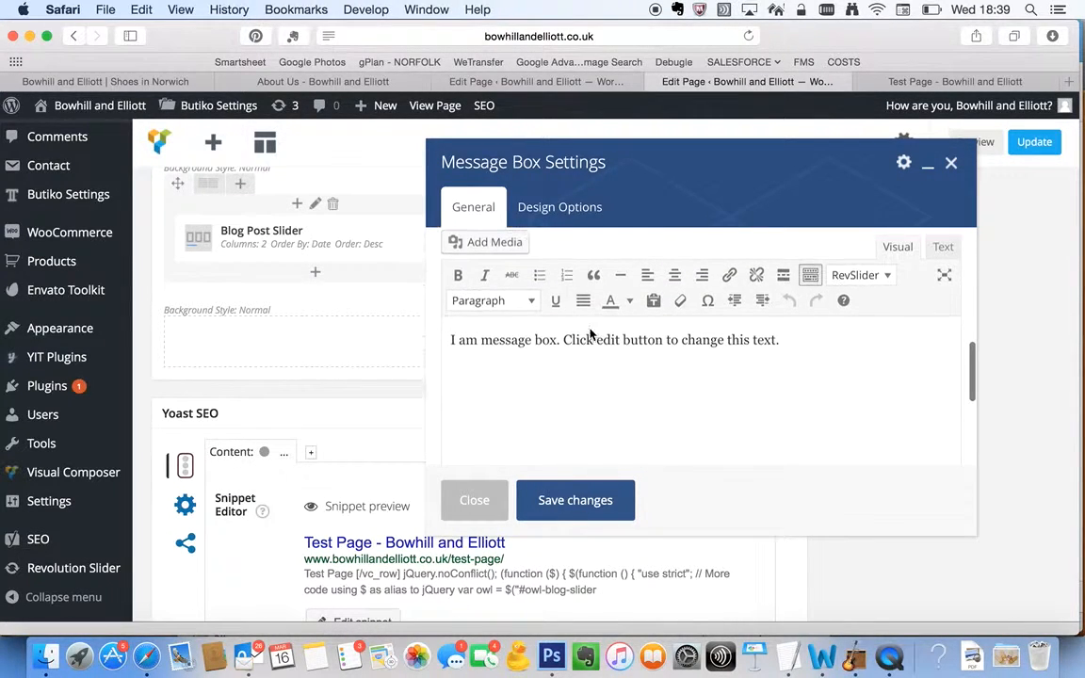
pyautogui.tripleClick(608, 372)
pyautogui.write('Sale')
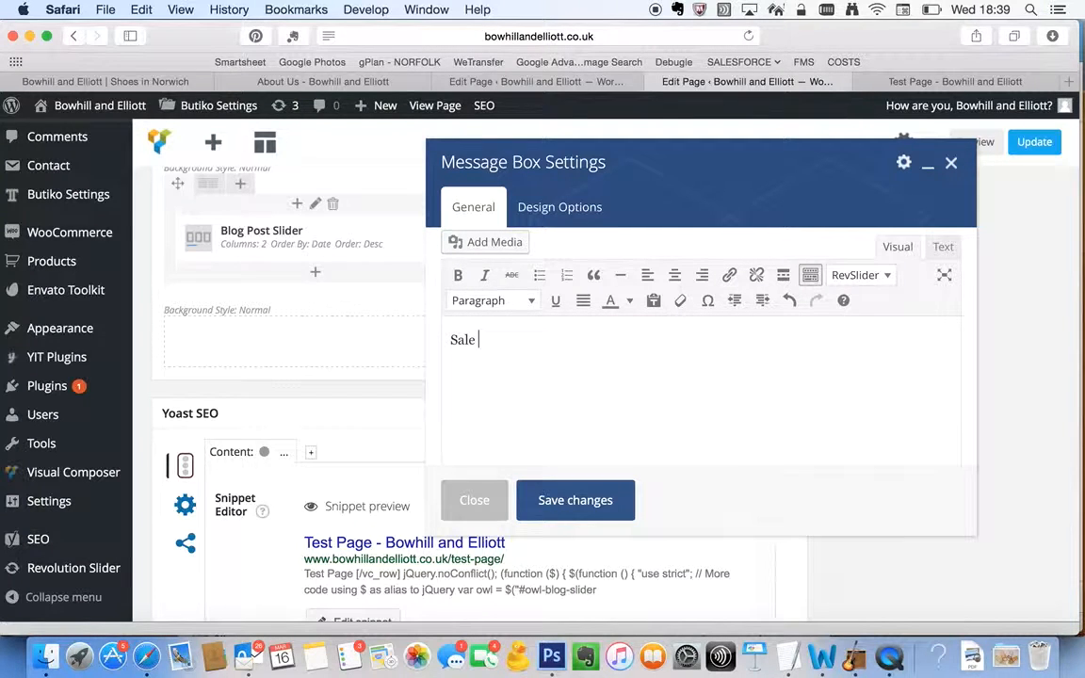
pyautogui.write(' now on. Contacent')
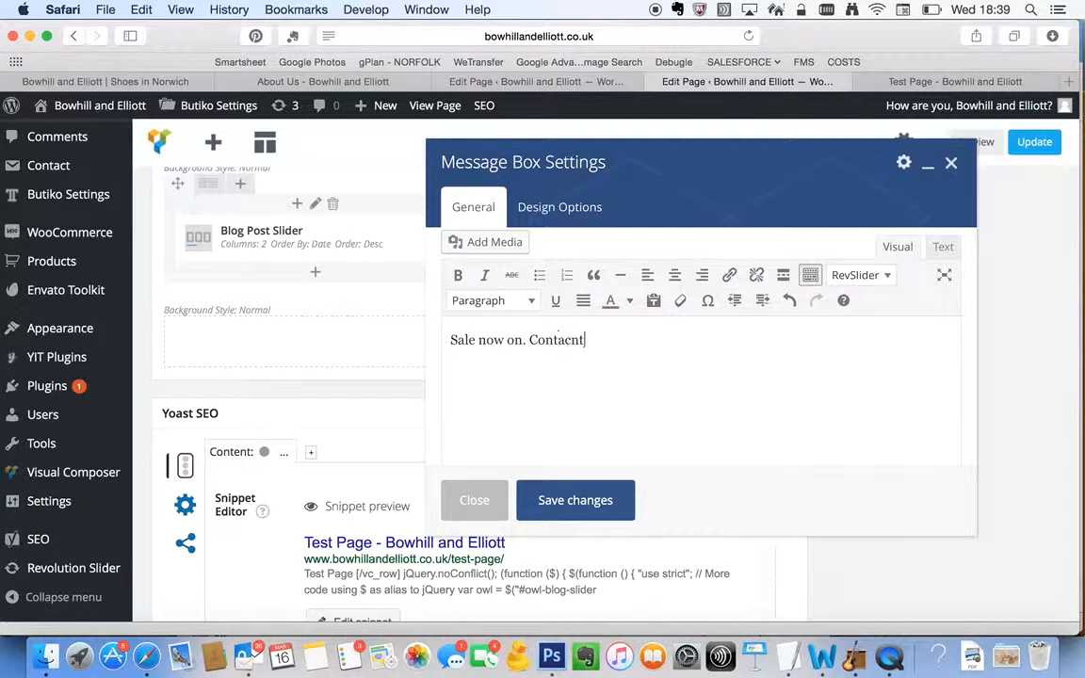
pyautogui.write(' us for details.')
pyautogui.scroll(-2, 648, 426)
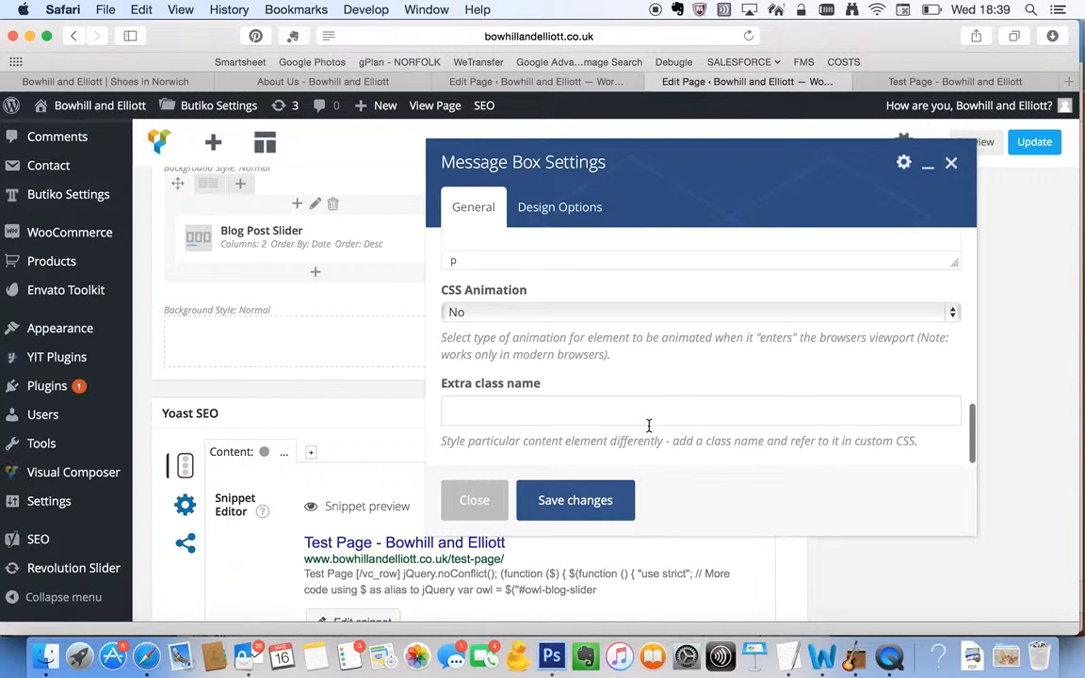
pyautogui.scroll(-1, 607, 320)
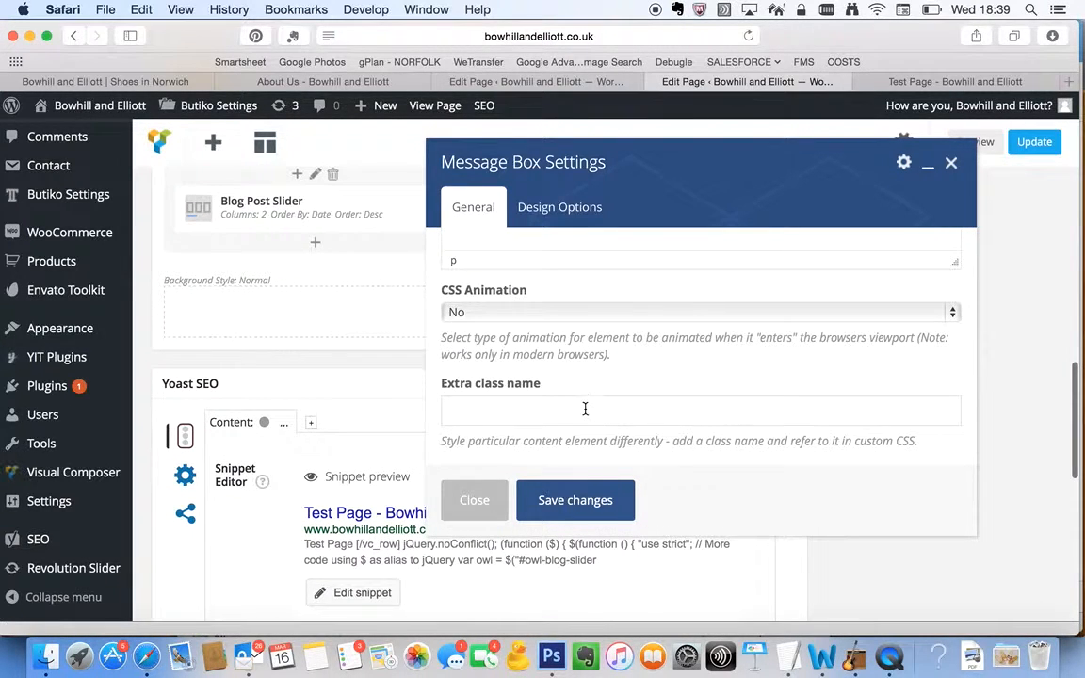
pyautogui.scroll(10, 584, 409)
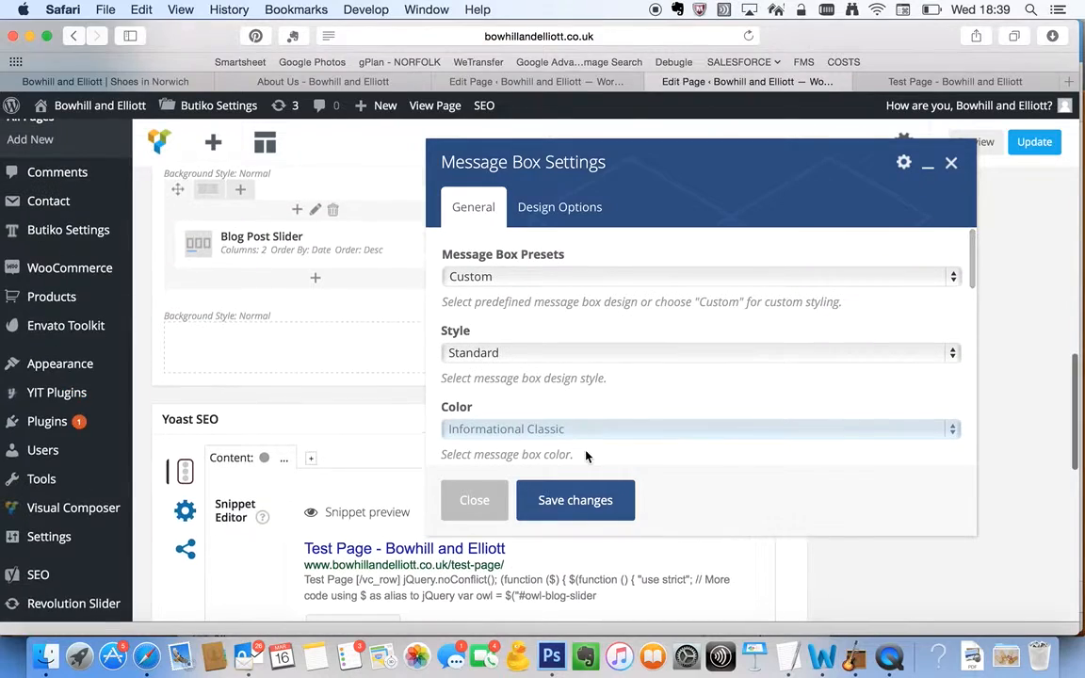
pyautogui.click(579, 497)
# Update the Test Page and reload its live version
pyautogui.scroll(5, 724, 370)
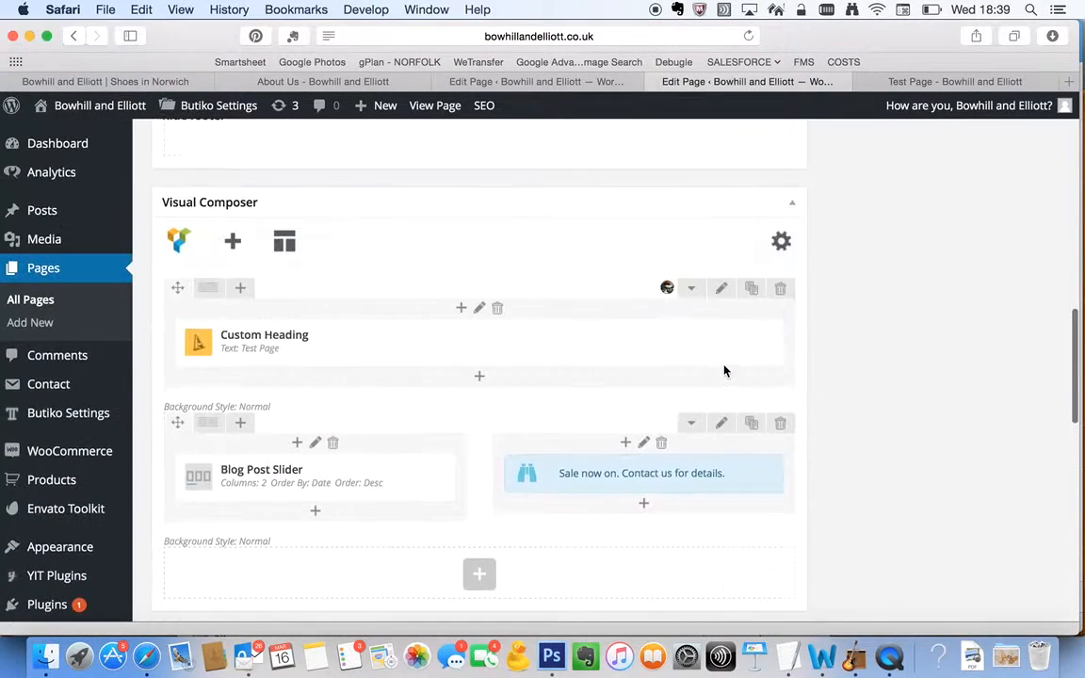
pyautogui.scroll(10, 915, 272)
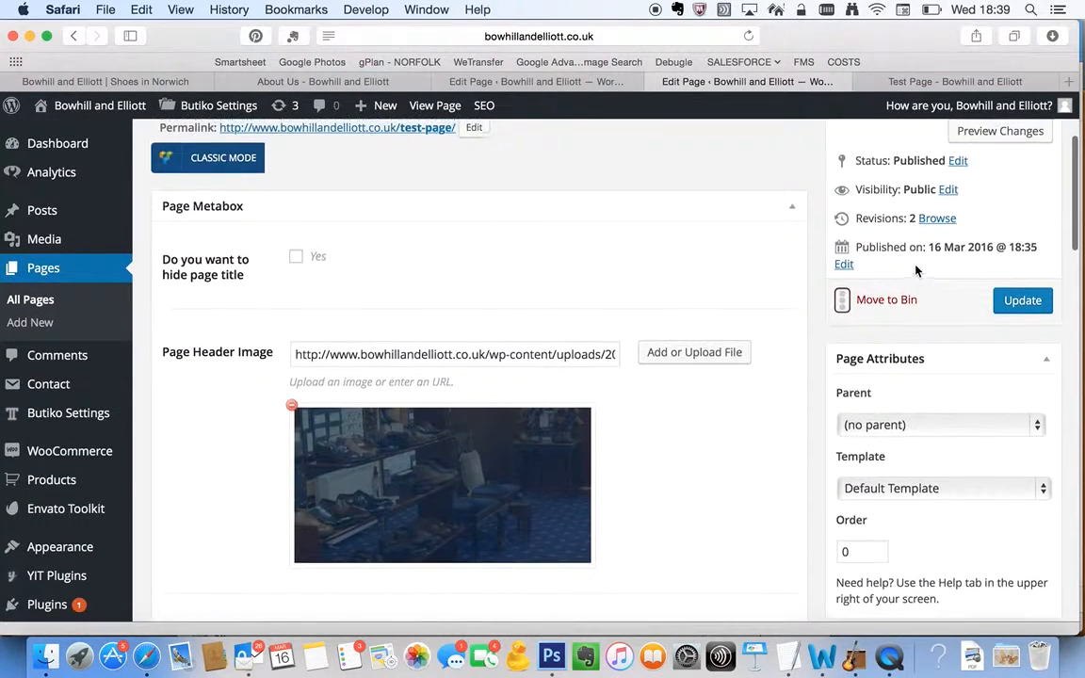
pyautogui.click(1033, 309)
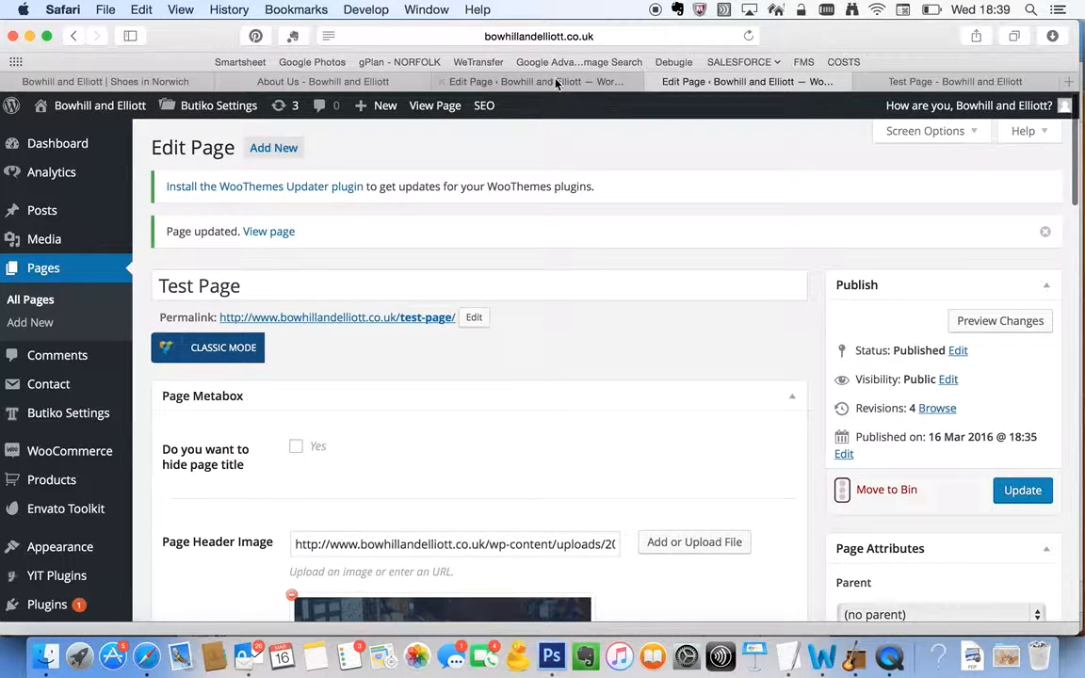
pyautogui.click(955, 82)
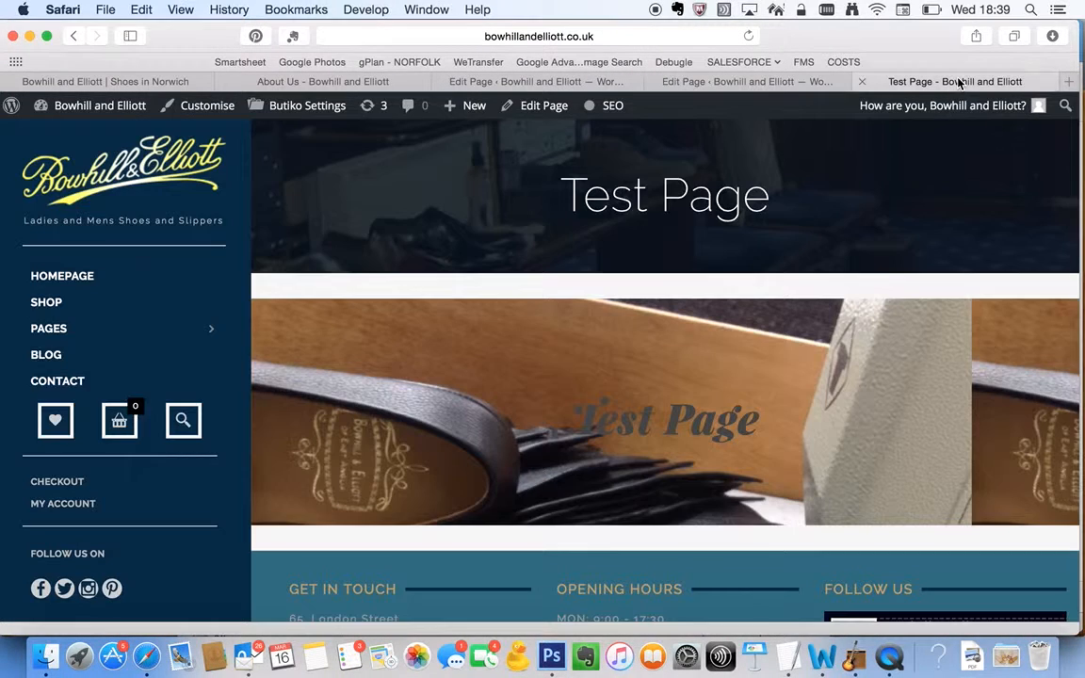
pyautogui.press('super+r')
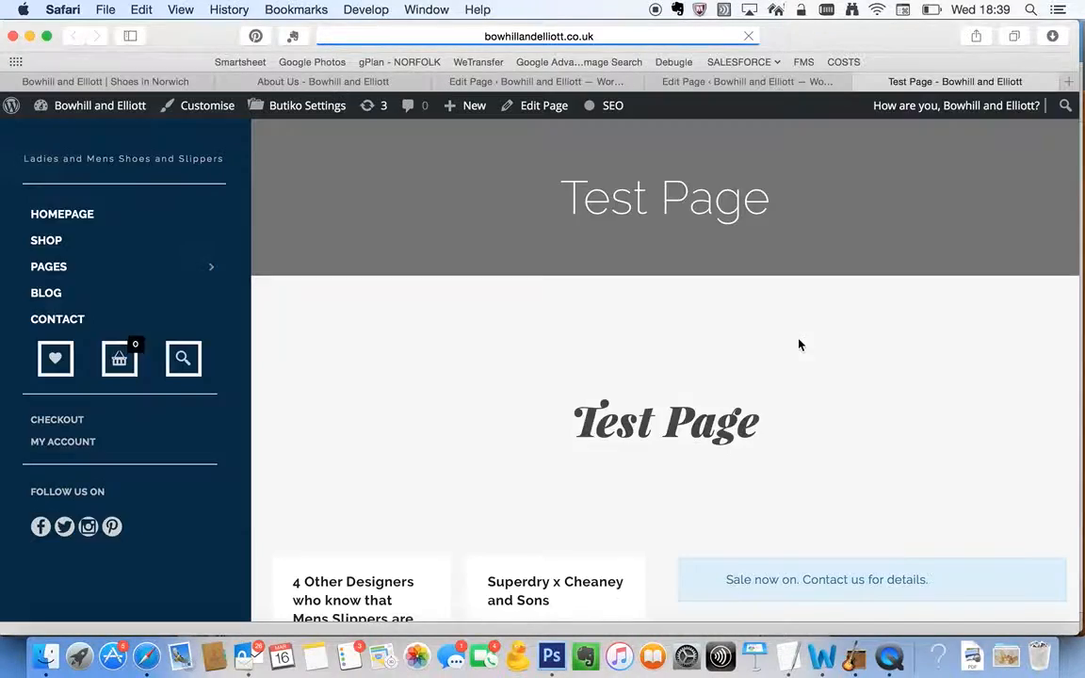
# Examine the blog post slider and sale message box in the two-column row of the live Test Page
pyautogui.scroll(-5, 801, 345)
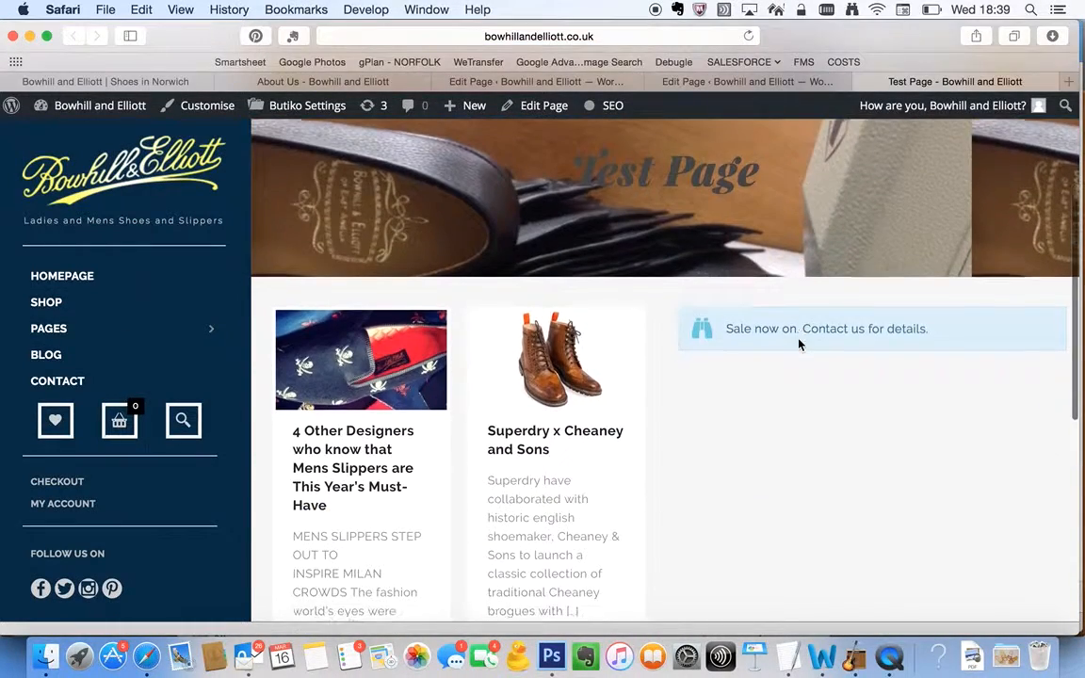
pyautogui.scroll(2, 801, 344)
pyautogui.scroll(-1, 800, 345)
pyautogui.scroll(-4, 819, 424)
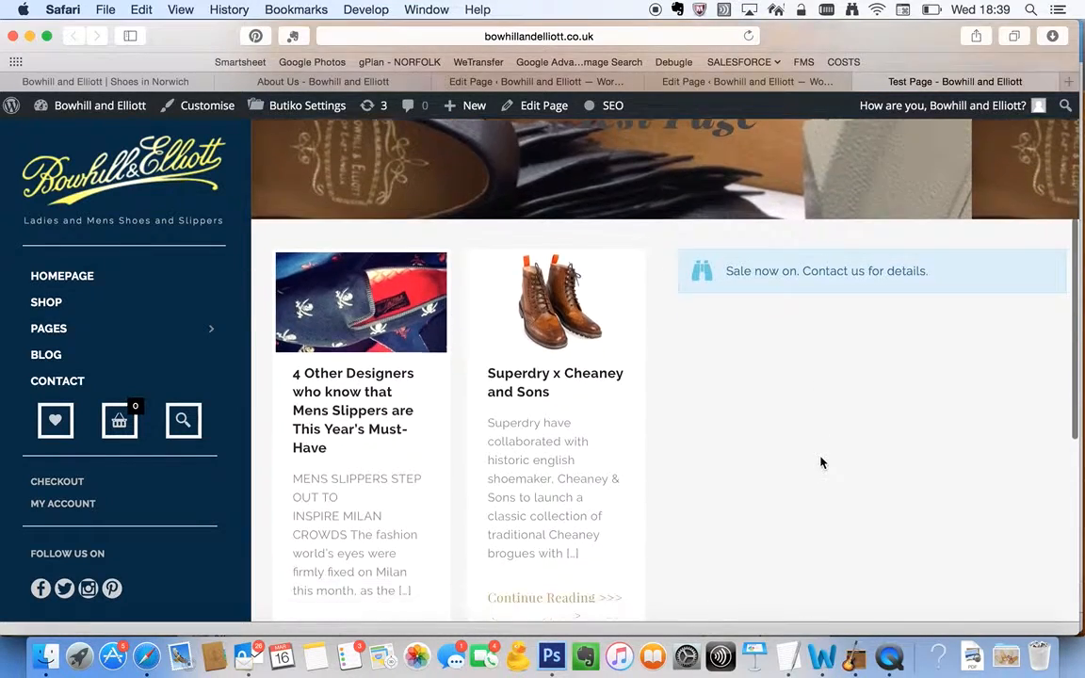
pyautogui.scroll(1, 382, 395)
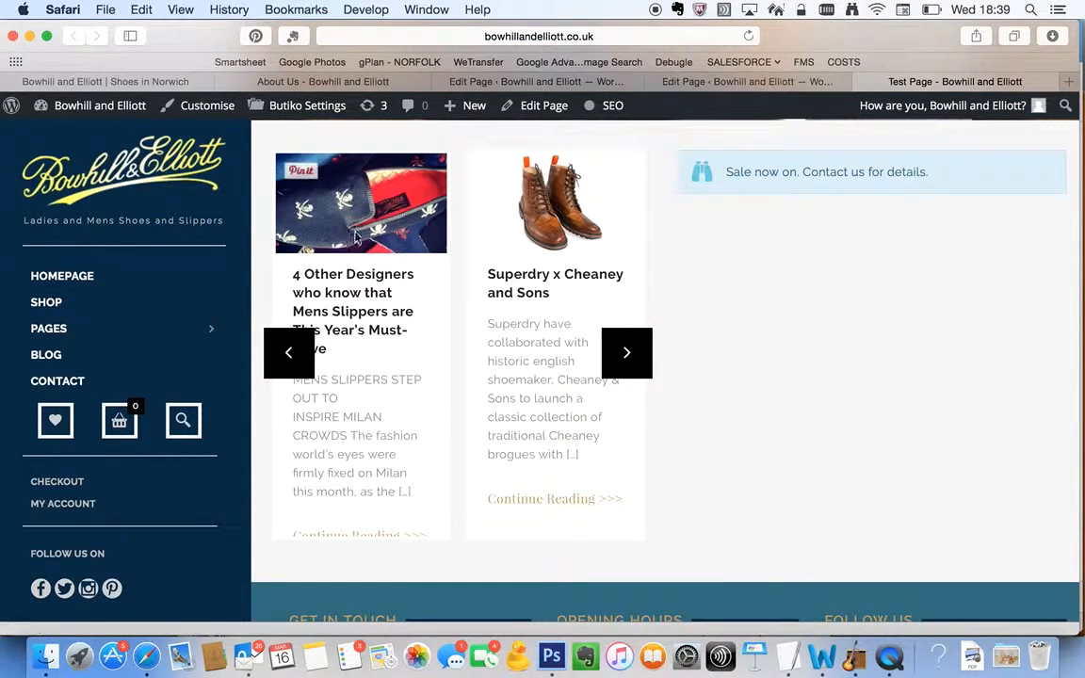
pyautogui.scroll(5, 408, 214)
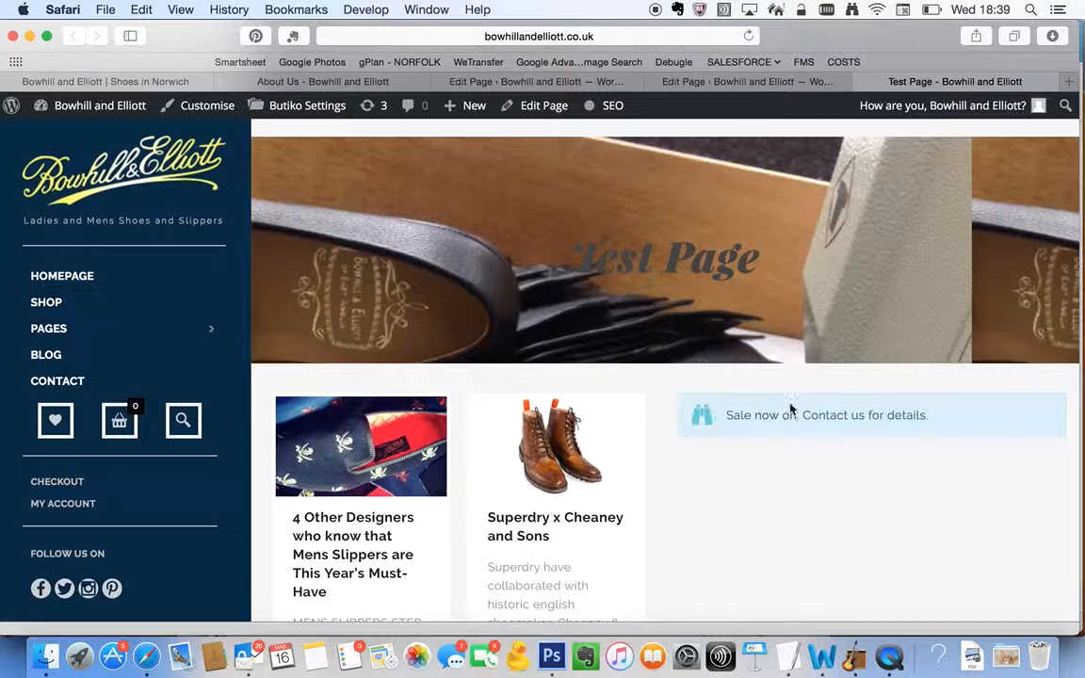
pyautogui.scroll(-5, 904, 460)
pyautogui.scroll(8, 904, 459)
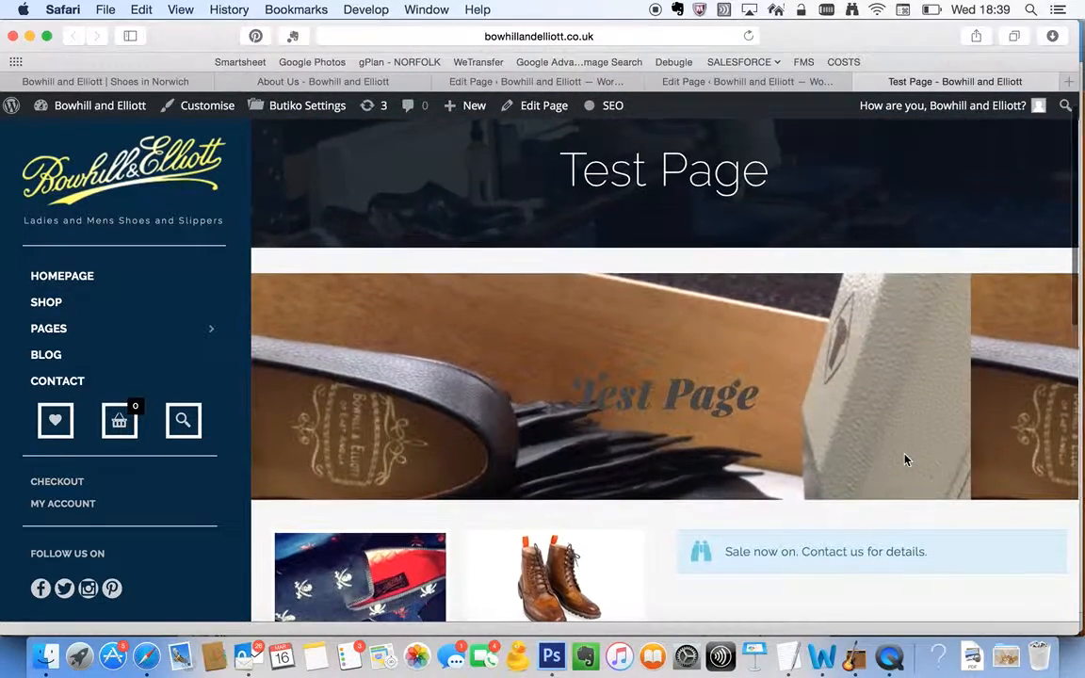
# Return to the Test Page editor and its Visual Composer layout of rows
pyautogui.click(687, 79)
pyautogui.scroll(-15, 618, 388)
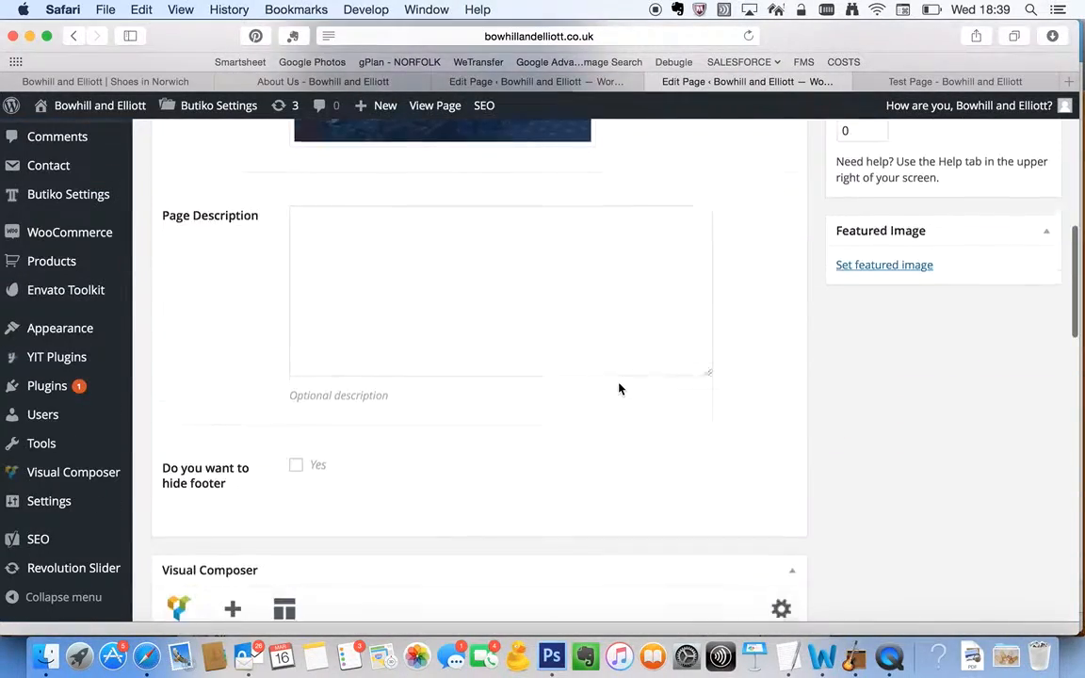
pyautogui.scroll(-3, 619, 388)
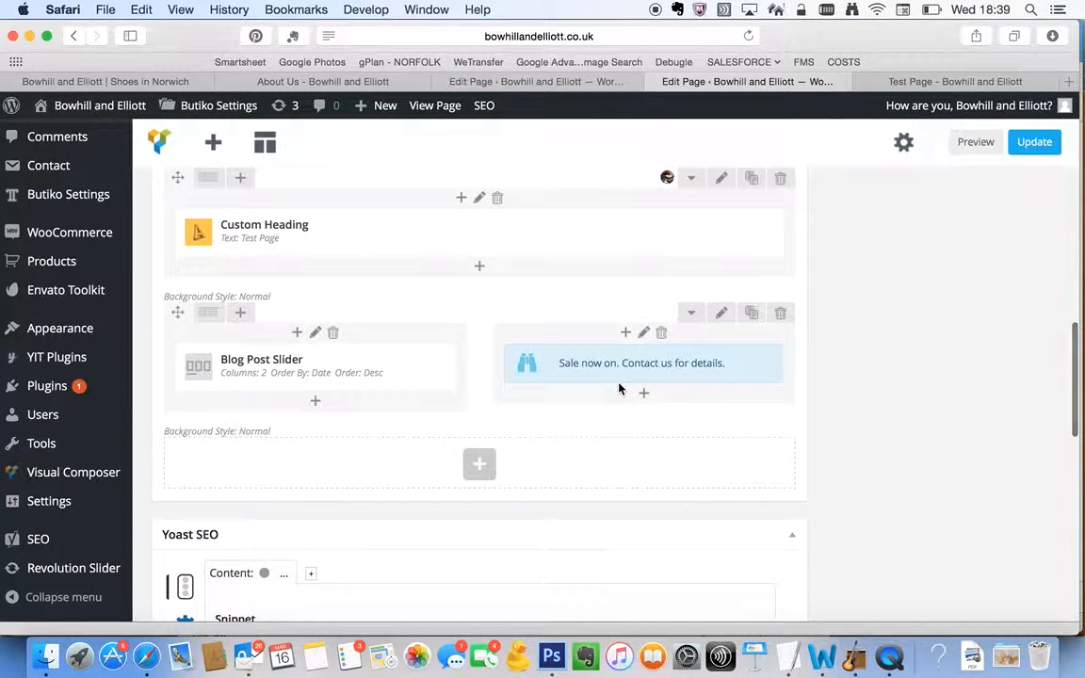